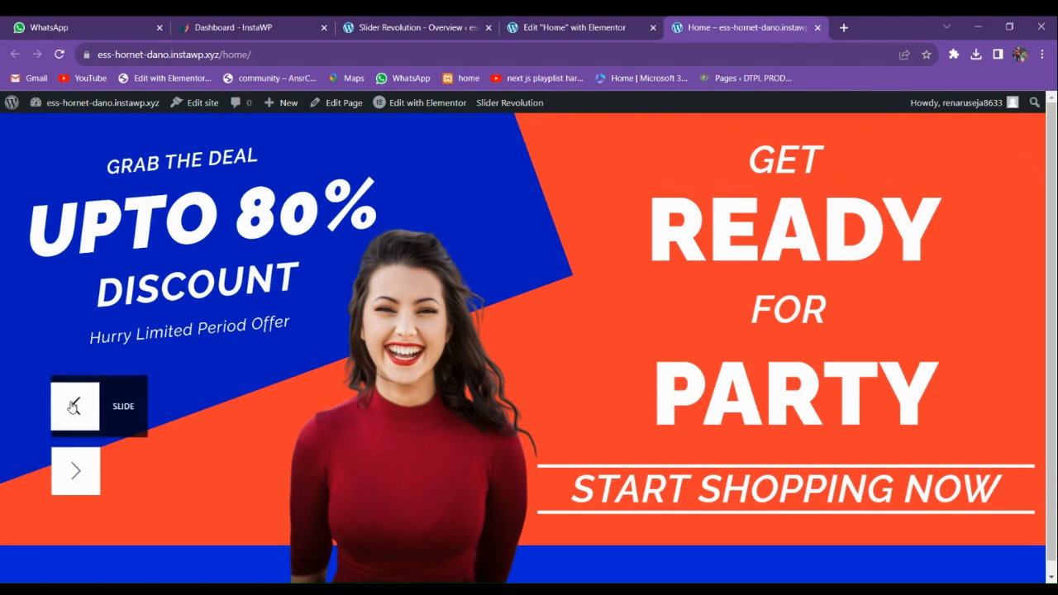
# - Preview the finished slider on the home page, browsing through its slides in both directions
pyautogui.click(72, 405)
pyautogui.click(81, 417)
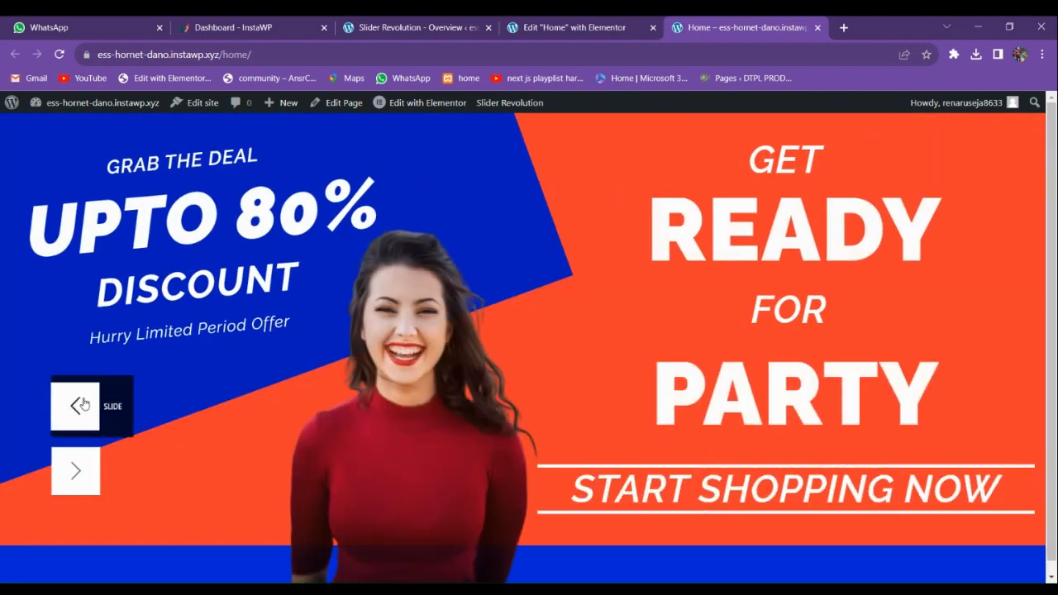
pyautogui.click(85, 403)
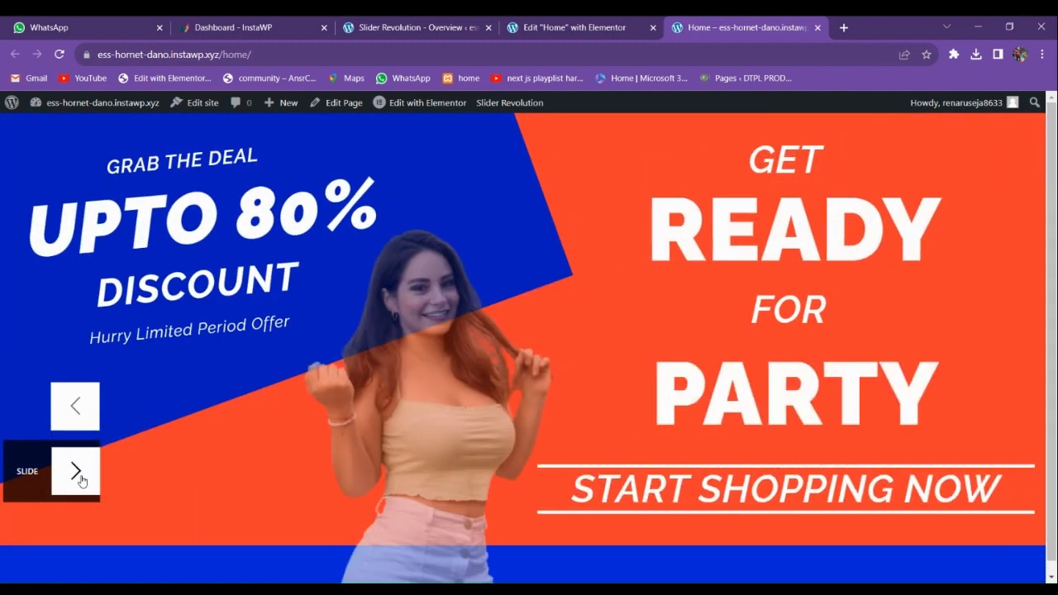
pyautogui.click(76, 472)
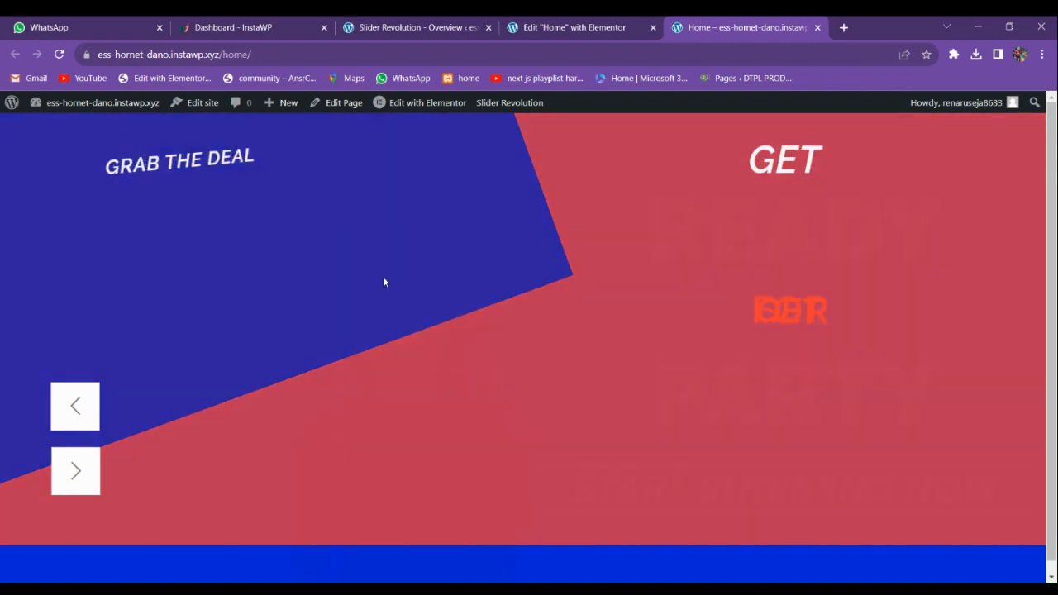
pyautogui.scroll(-1, 434, 391)
pyautogui.scroll(1, 395, 347)
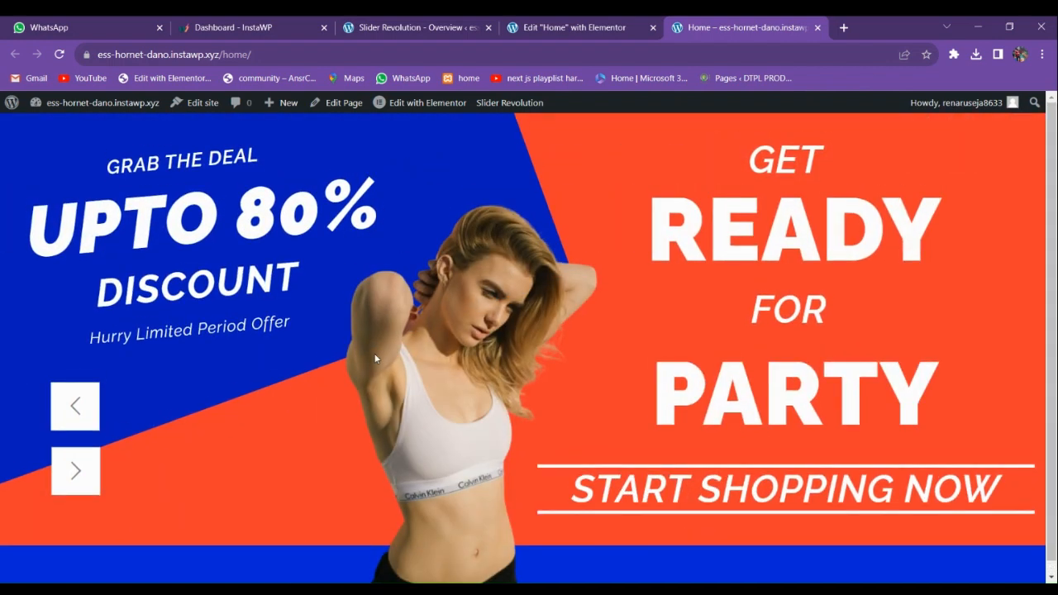
# - Switch to the WordPress dashboard and view the list of installed plugins
pyautogui.click(468, 24)
pyautogui.click(47, 134)
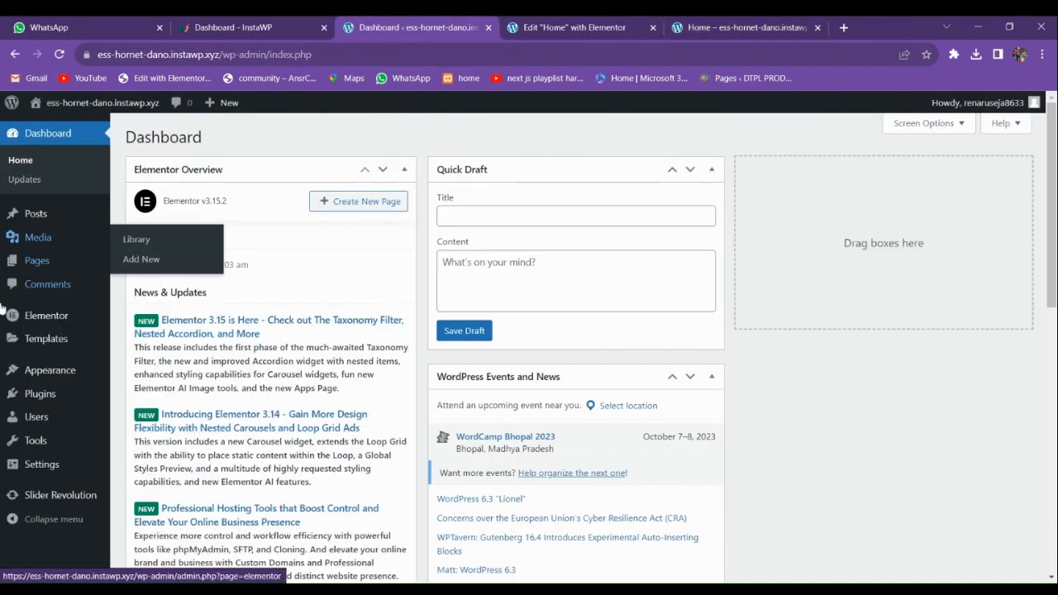
pyautogui.scroll(-3, 43, 465)
pyautogui.moveTo(40, 493)
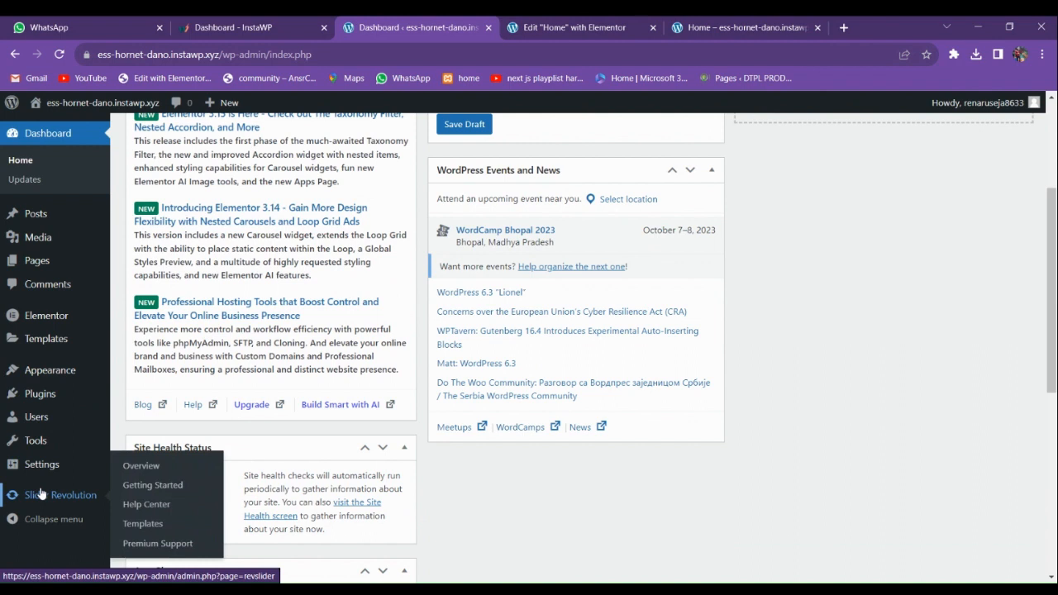
pyautogui.moveTo(29, 399)
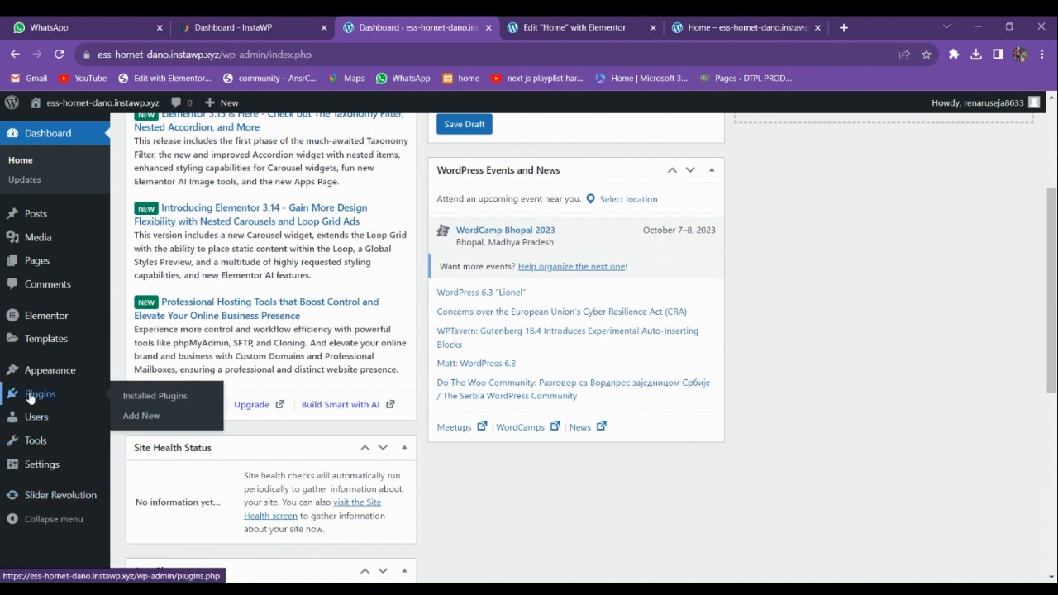
pyautogui.click(143, 398)
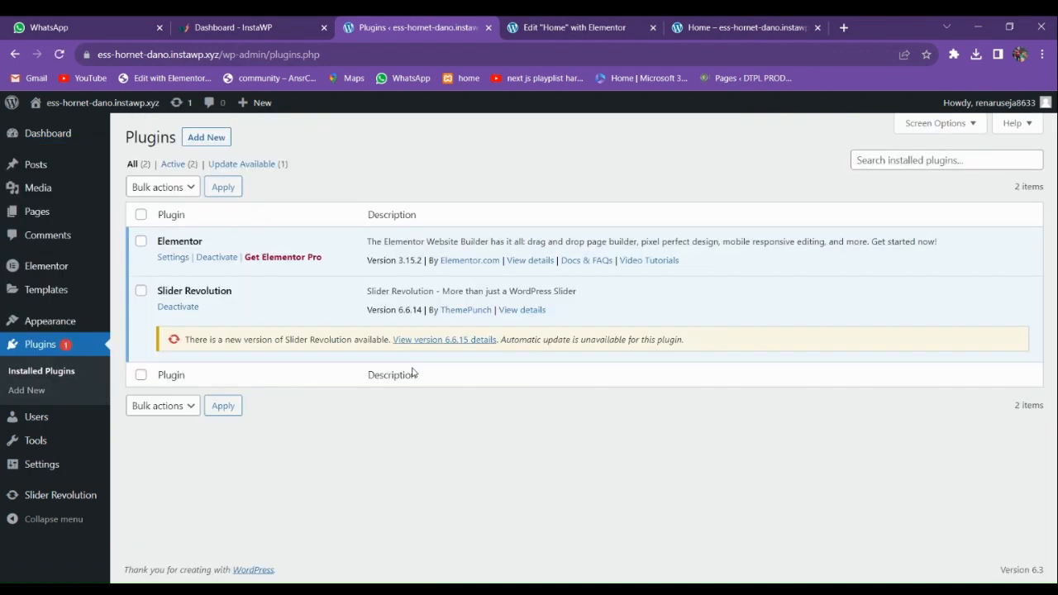
# - Create a new blank module in Slider Revolution and close the Module Creation Guide
pyautogui.moveTo(47, 494)
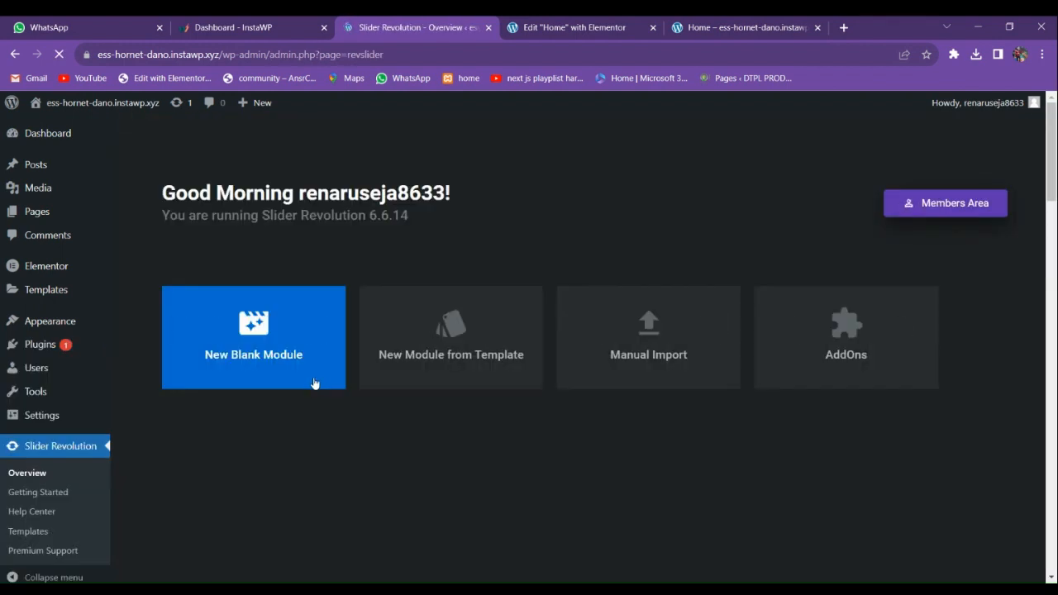
pyautogui.scroll(-3, 363, 371)
pyautogui.scroll(2, 389, 388)
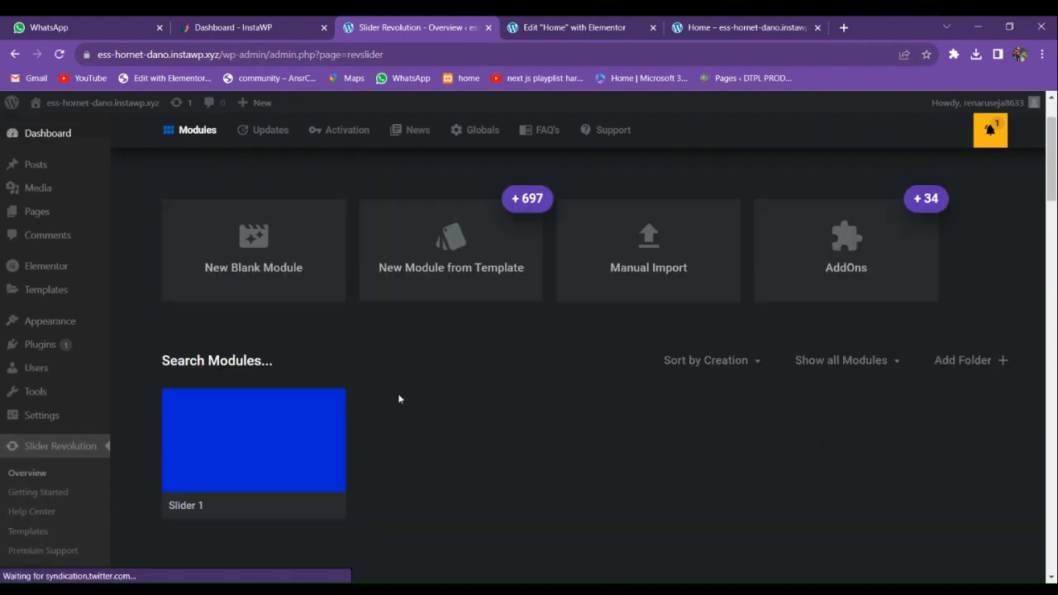
pyautogui.click(299, 297)
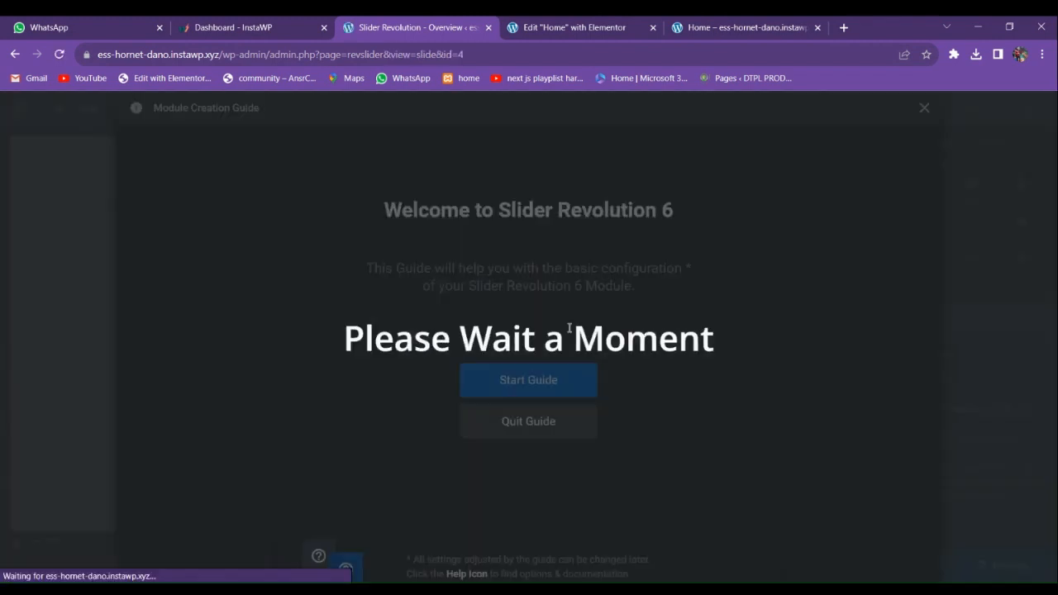
pyautogui.click(922, 108)
pyautogui.click(923, 108)
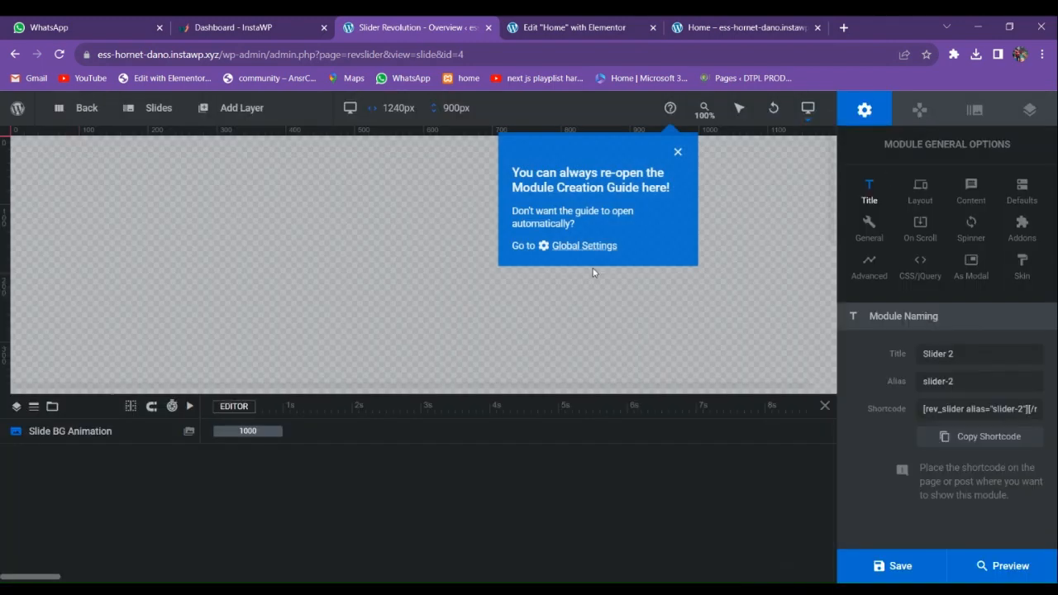
# - Check the finished slider on the home page, then set the new slide's background type to Colored in the module editor
pyautogui.click(588, 30)
pyautogui.click(743, 27)
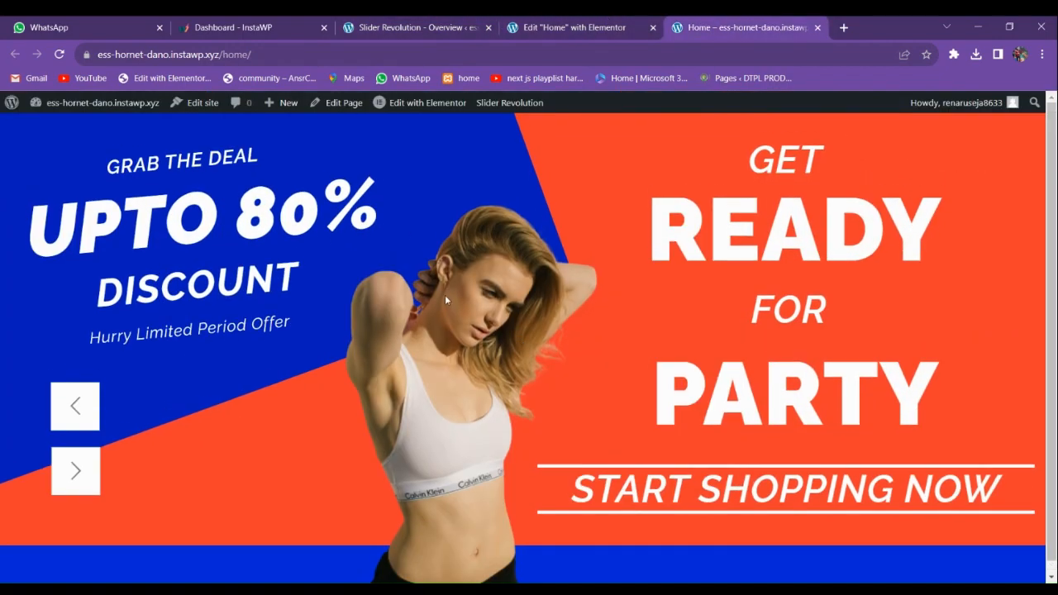
pyautogui.scroll(-1, 278, 467)
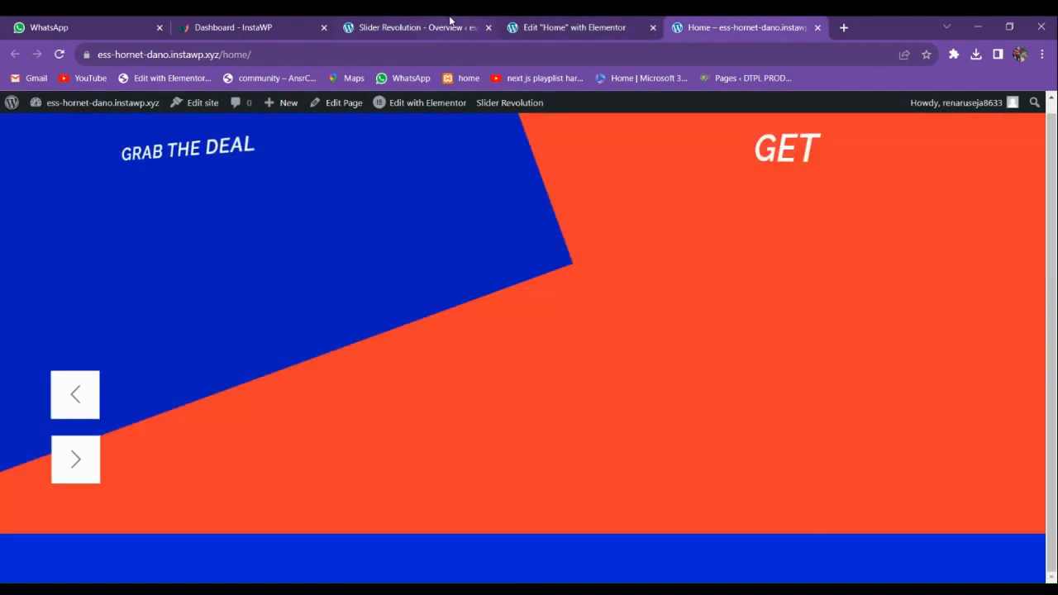
pyautogui.click(451, 24)
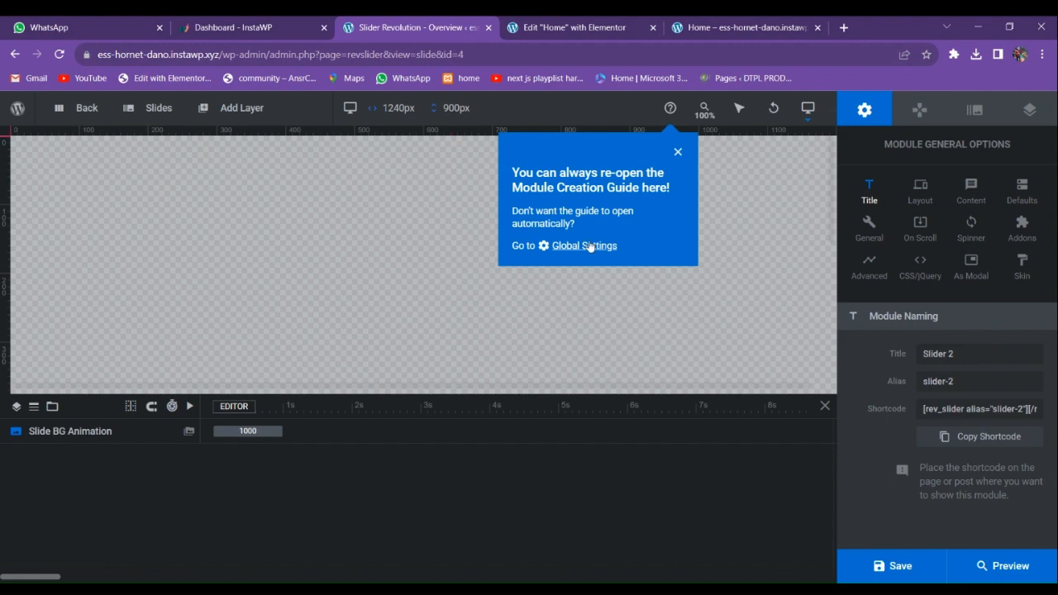
pyautogui.click(678, 153)
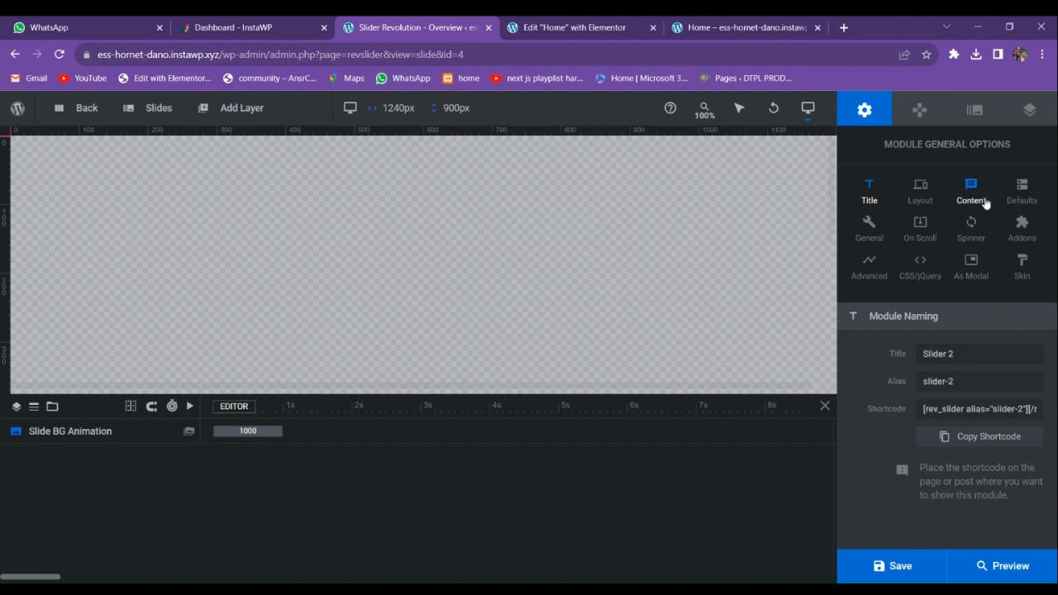
pyautogui.click(976, 114)
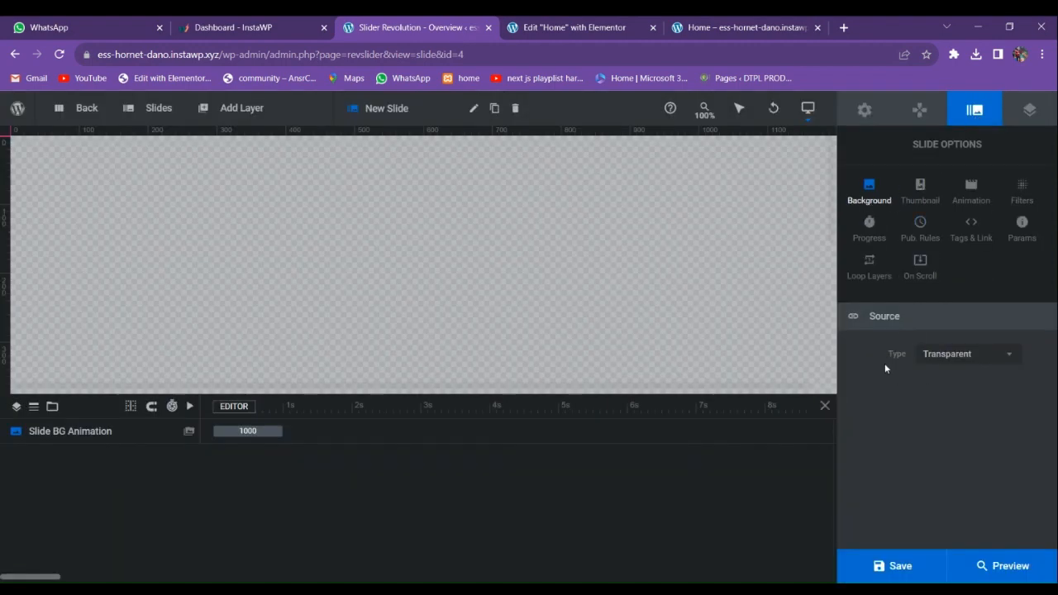
pyautogui.click(963, 354)
pyautogui.click(945, 447)
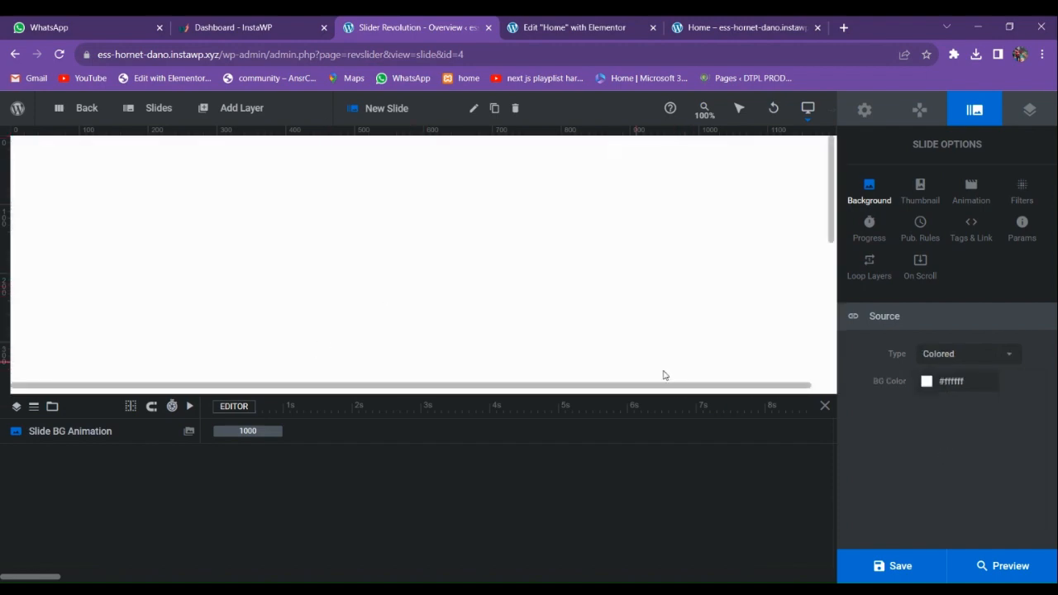
# - Recheck the home page slider and set the new slide's background color to dark grey #1c1c1c
pyautogui.click(729, 28)
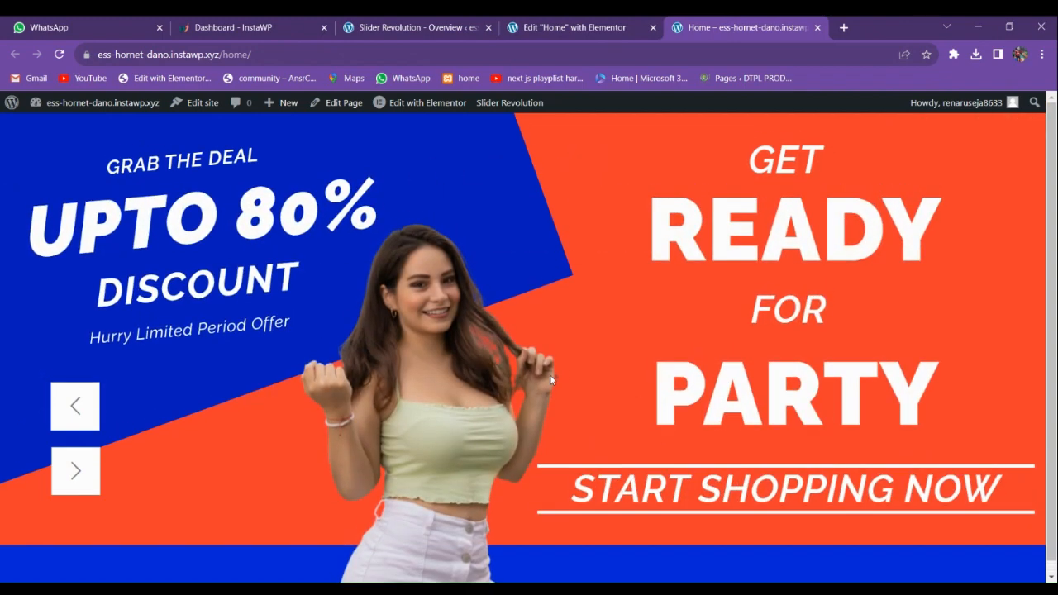
pyautogui.scroll(-1, 550, 376)
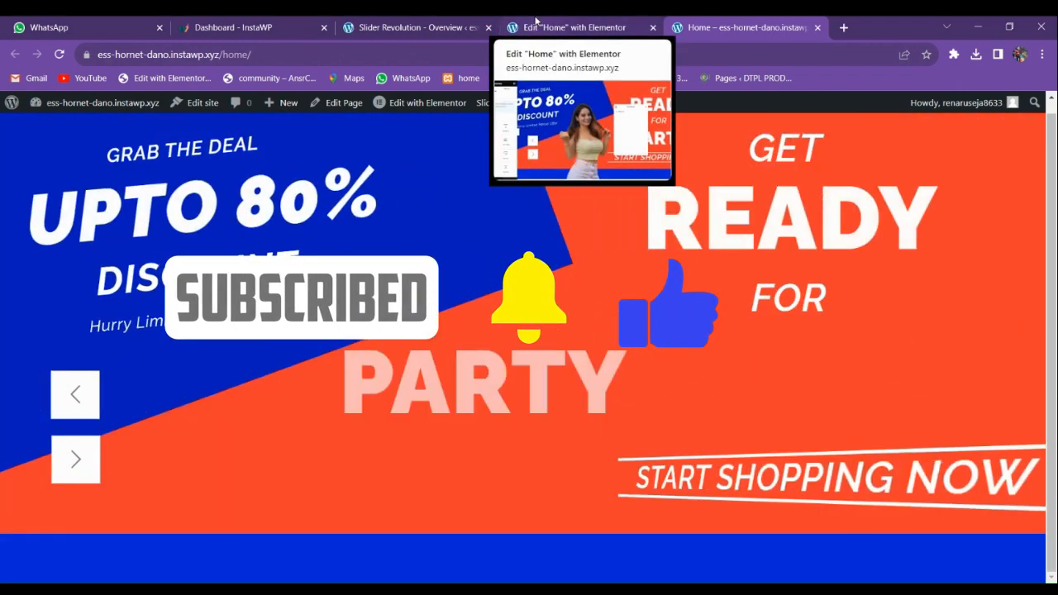
pyautogui.click(485, 22)
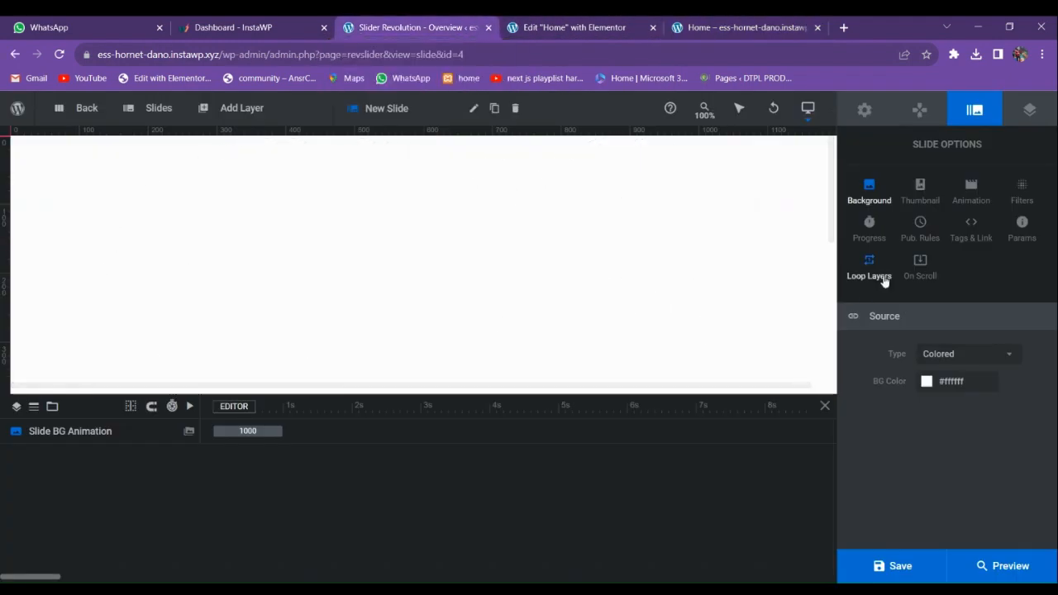
pyautogui.click(925, 385)
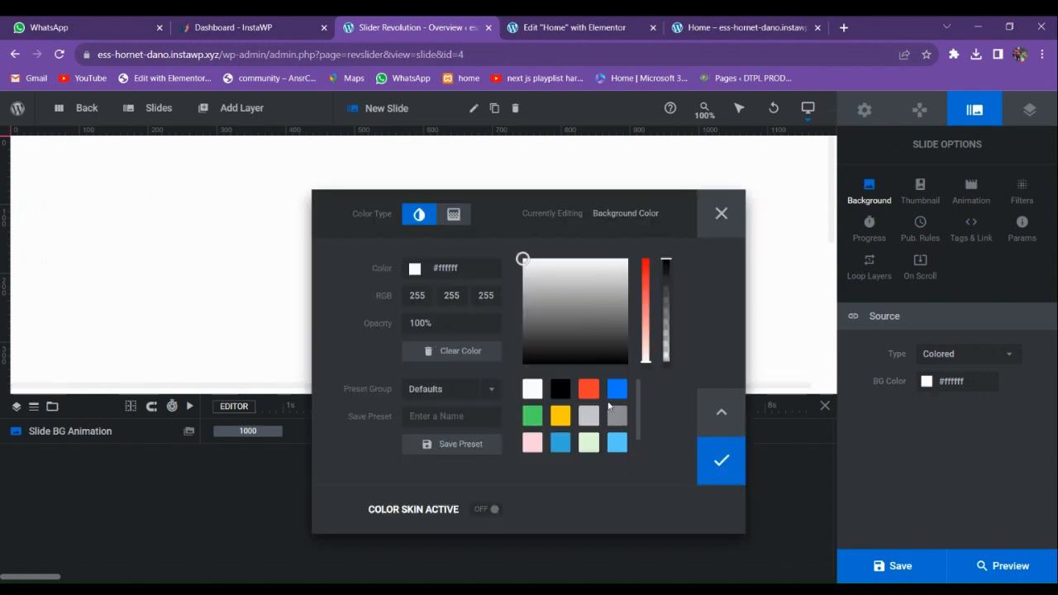
pyautogui.click(560, 388)
pyautogui.moveTo(585, 352); pyautogui.dragTo(534, 353)
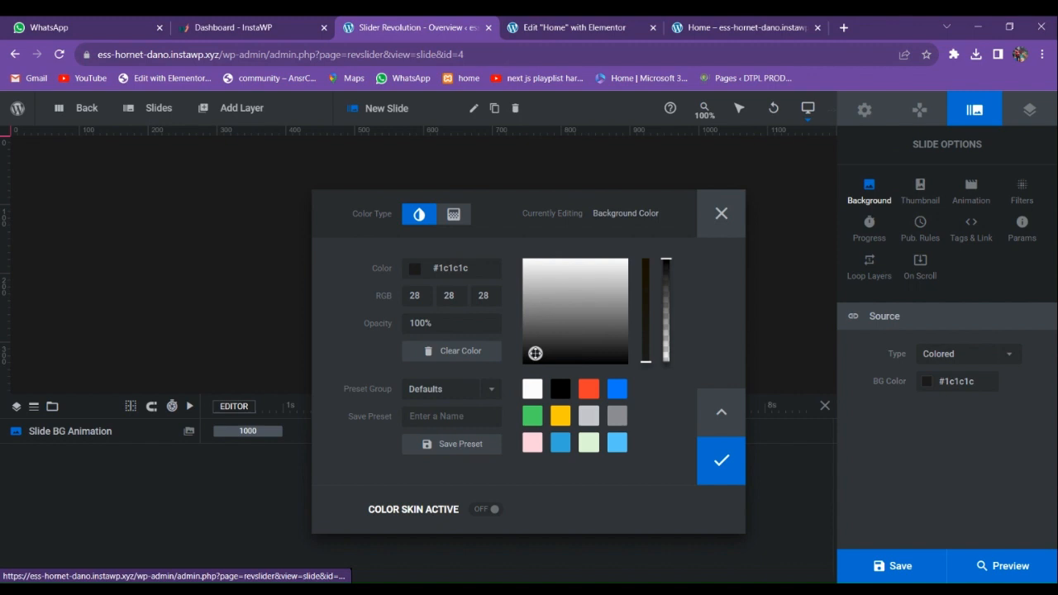
pyautogui.click(731, 463)
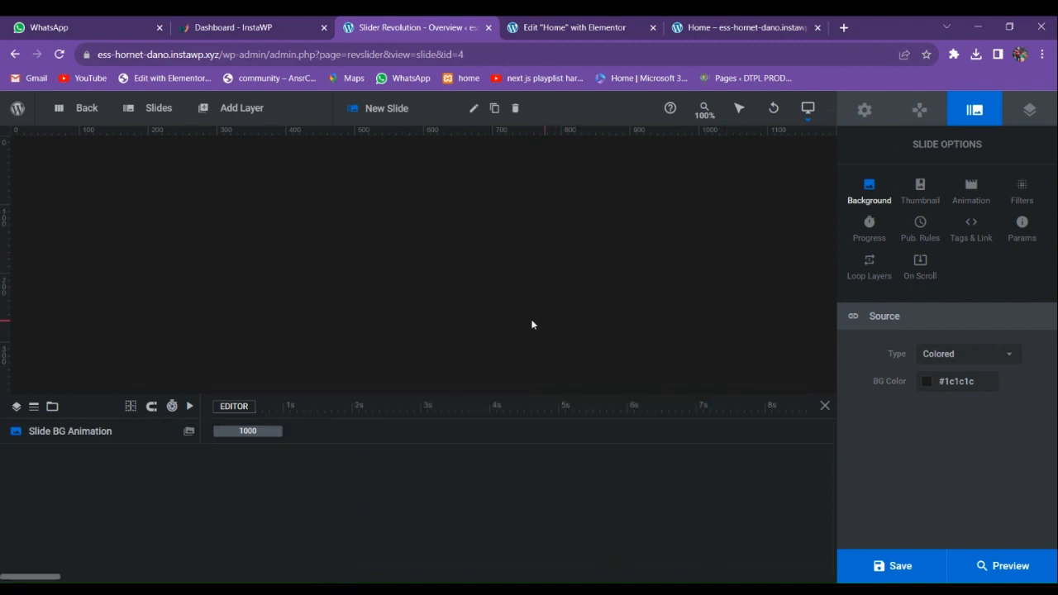
# - Review the finished slider on the live home page and in Elementor, and return to the Slider Revolution editor
pyautogui.click(743, 28)
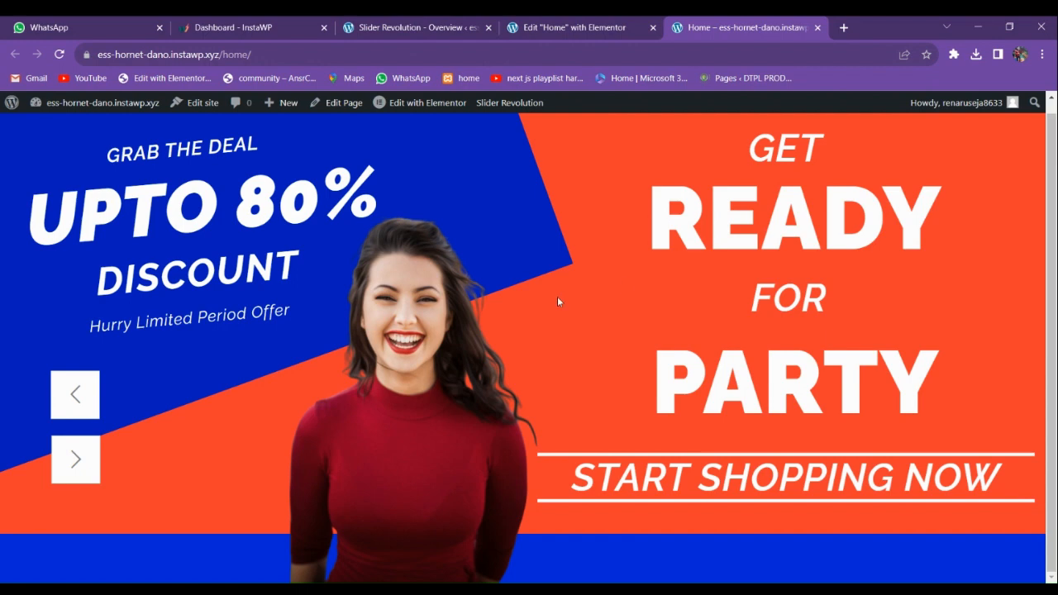
pyautogui.click(572, 25)
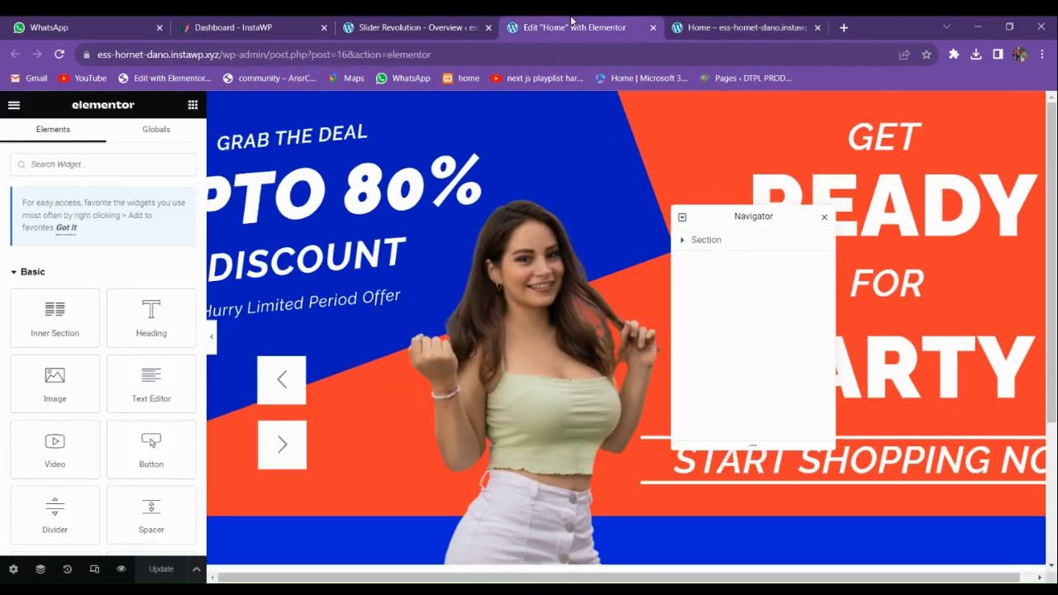
pyautogui.click(465, 25)
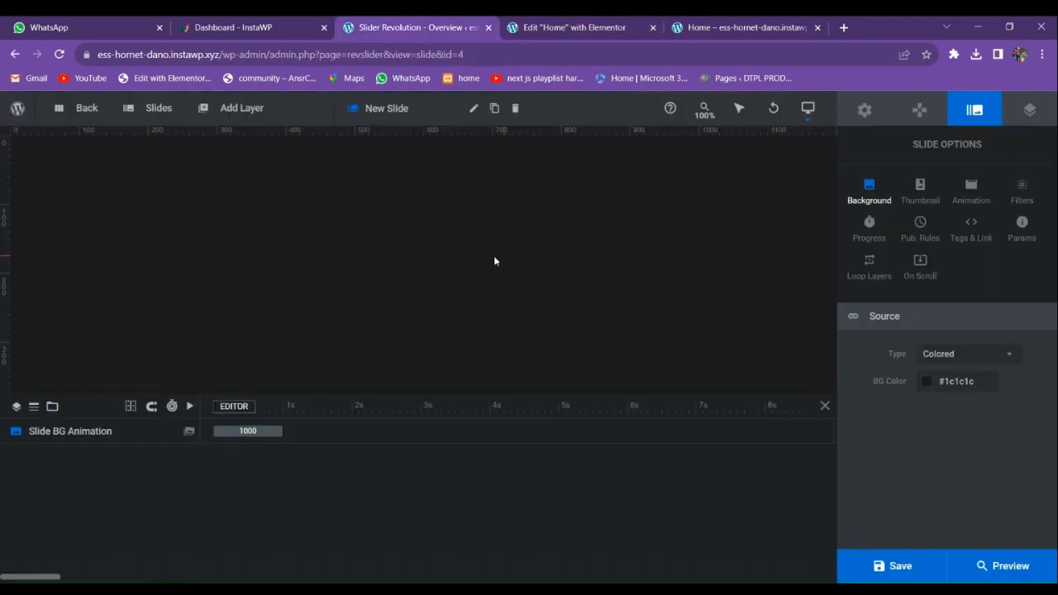
pyautogui.click(692, 23)
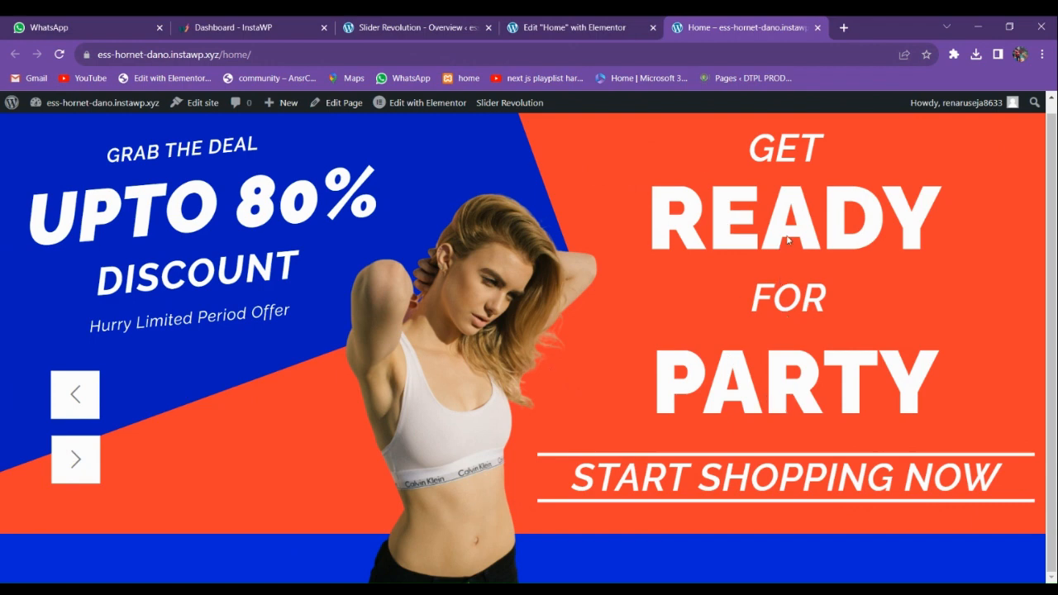
pyautogui.click(562, 23)
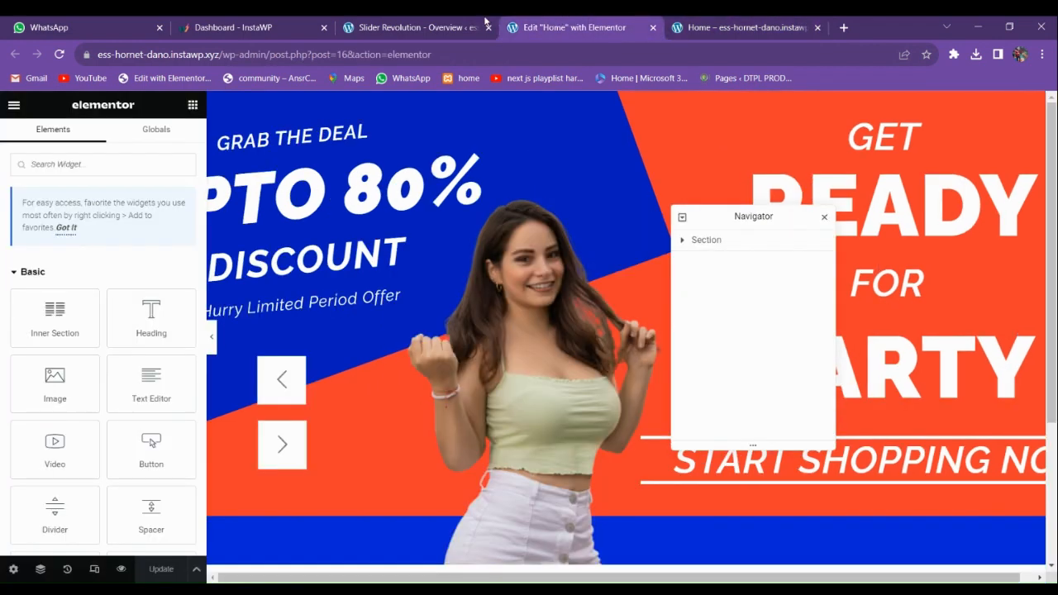
pyautogui.click(483, 23)
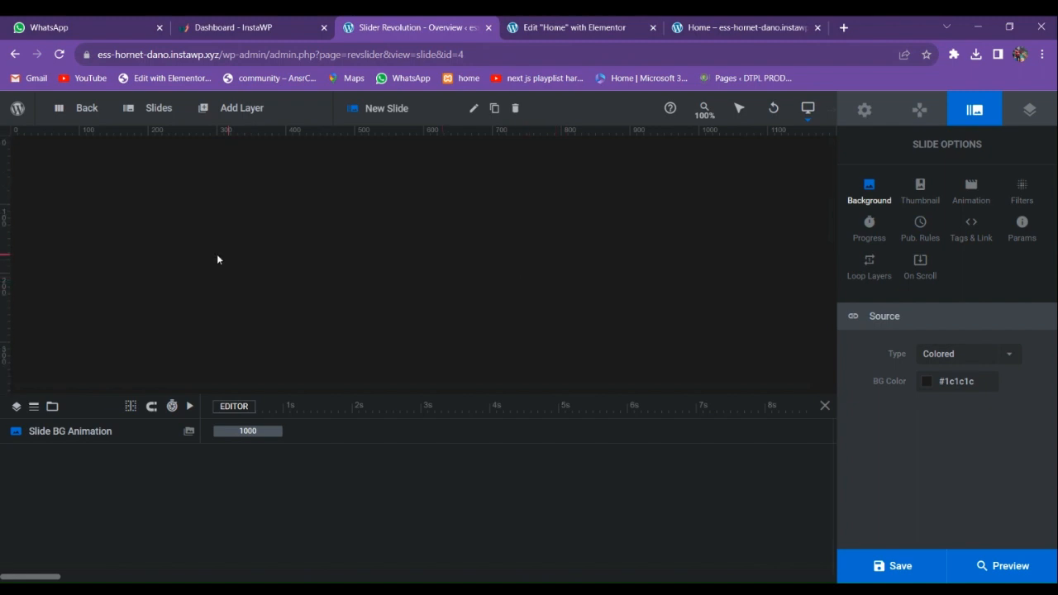
# - Add a shape layer to the slide and set its background color to yellow #ffcc00
pyautogui.moveTo(220, 124)
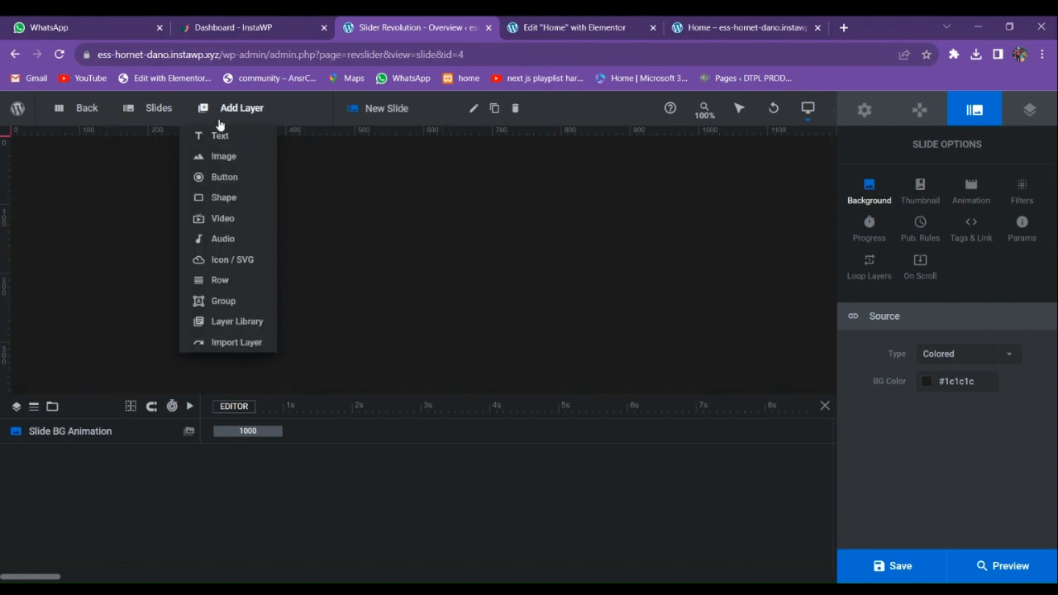
pyautogui.click(224, 198)
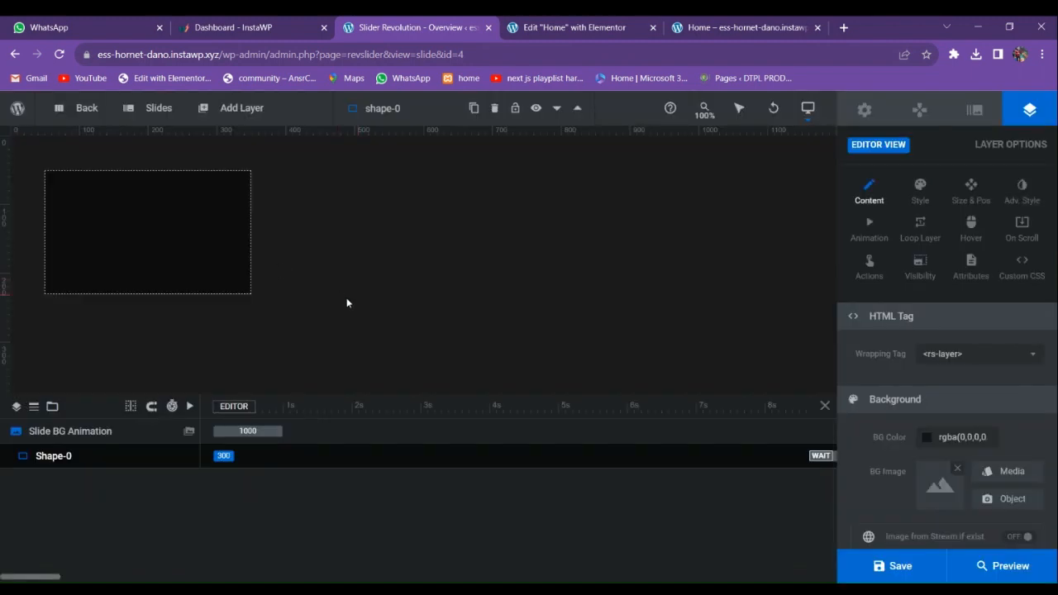
pyautogui.click(929, 440)
pyautogui.click(567, 393)
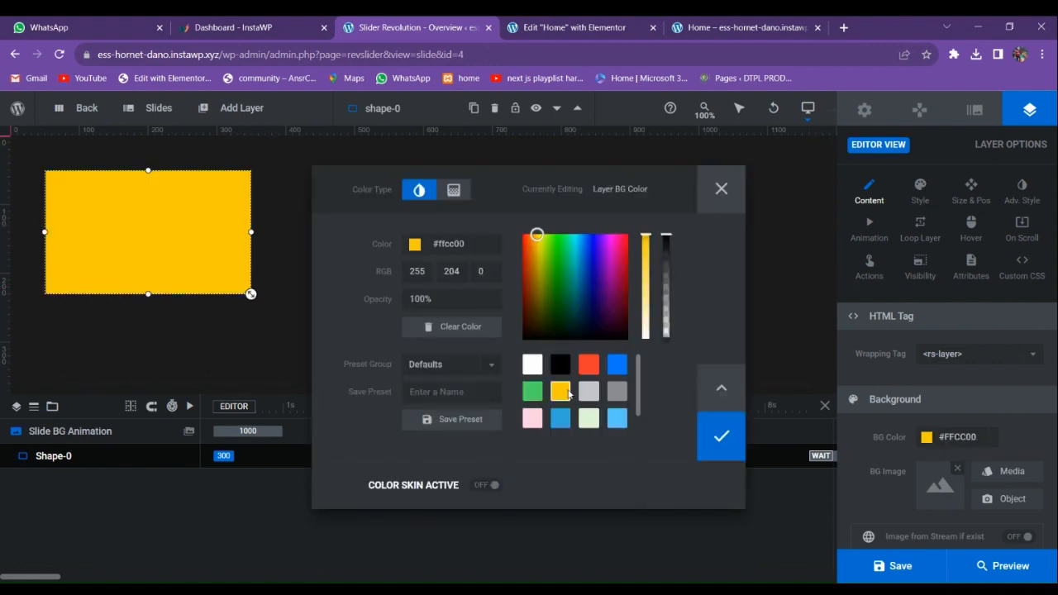
pyautogui.click(719, 446)
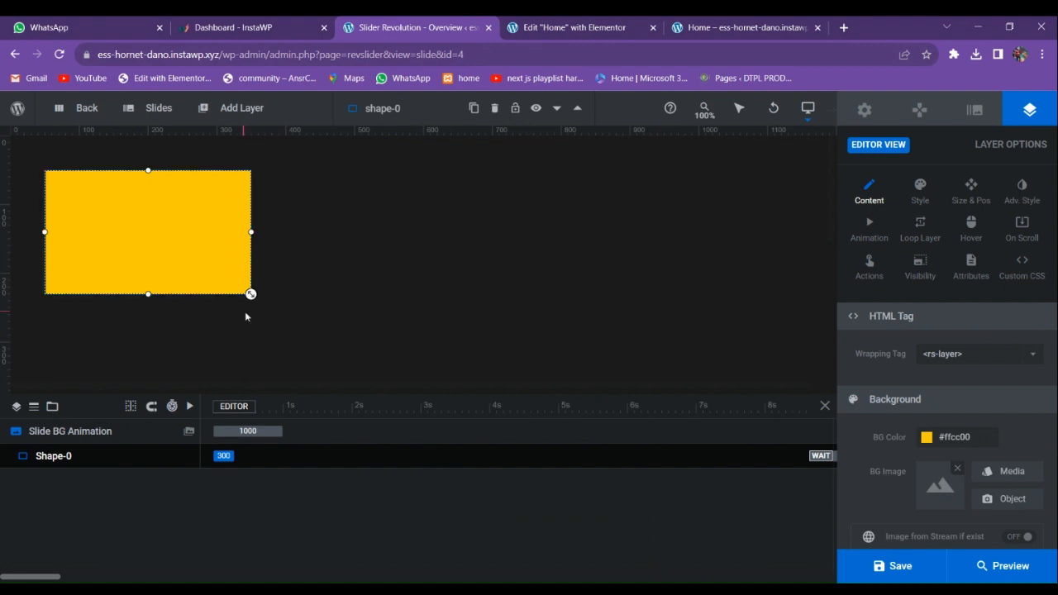
# - Enlarge the yellow shape to about 594 × 356 px and move it to about X -9 px, Y -74 px
pyautogui.moveTo(251, 293); pyautogui.dragTo(454, 393)
pyautogui.moveTo(357, 319); pyautogui.dragTo(317, 234)
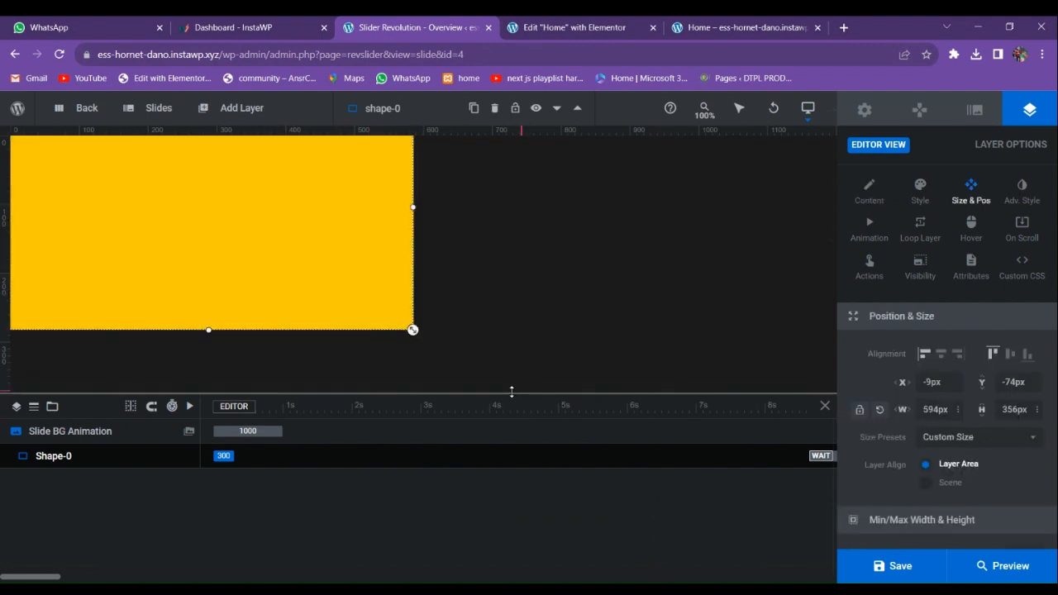
# - Shorten the timeline area, enlarge the yellow shape to about 855 × 513 px and move it to about X -159 px, Y -157 px
pyautogui.moveTo(510, 389); pyautogui.dragTo(511, 486)
pyautogui.moveTo(349, 275); pyautogui.dragTo(333, 289)
pyautogui.moveTo(397, 345); pyautogui.dragTo(338, 282)
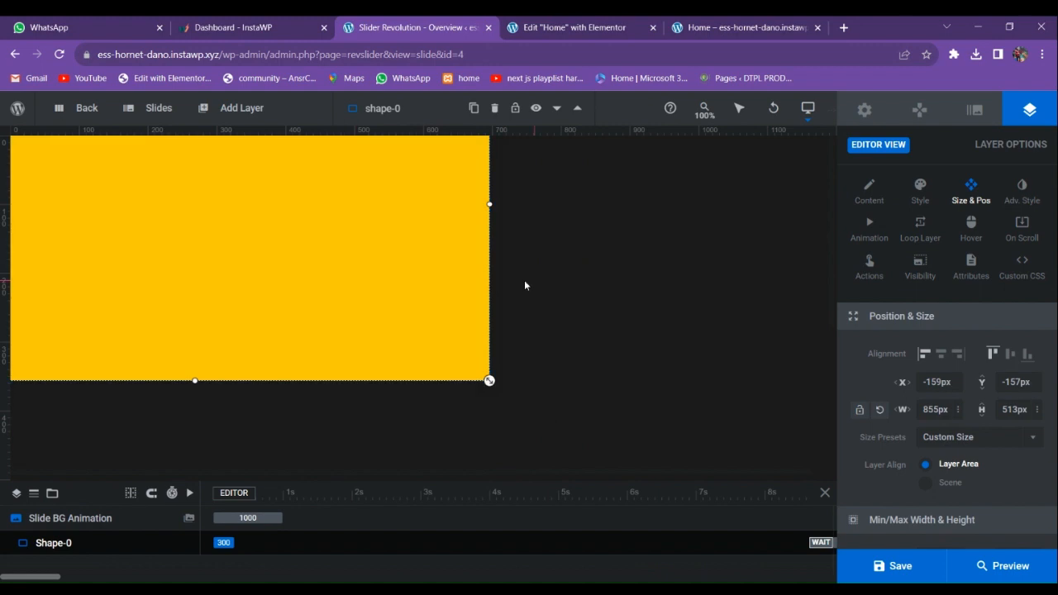
# - Rotate the yellow shape by -10 degrees
pyautogui.click(1022, 188)
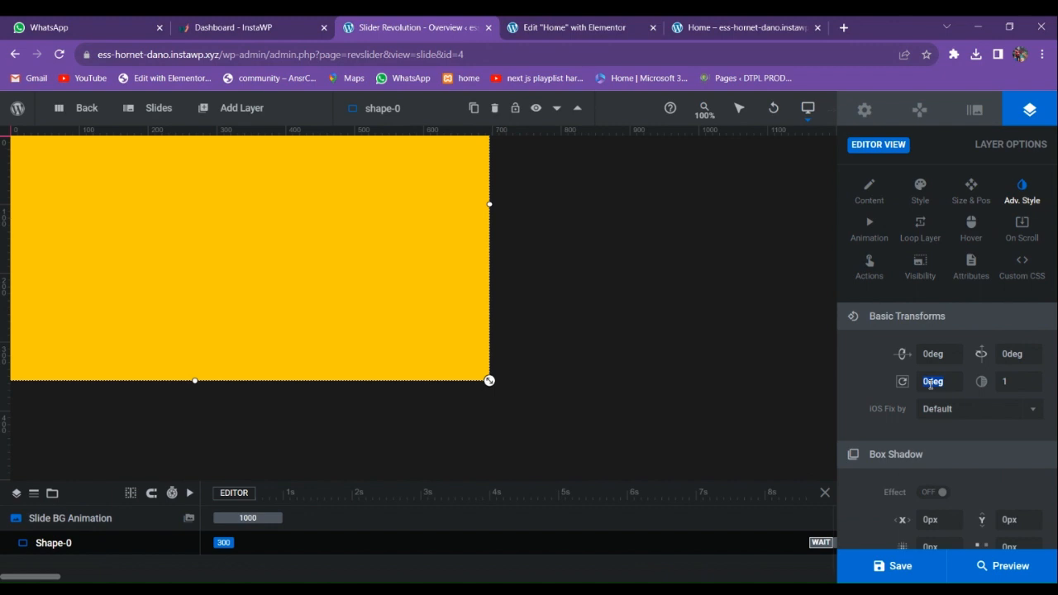
pyautogui.click(927, 382)
pyautogui.write('-5')
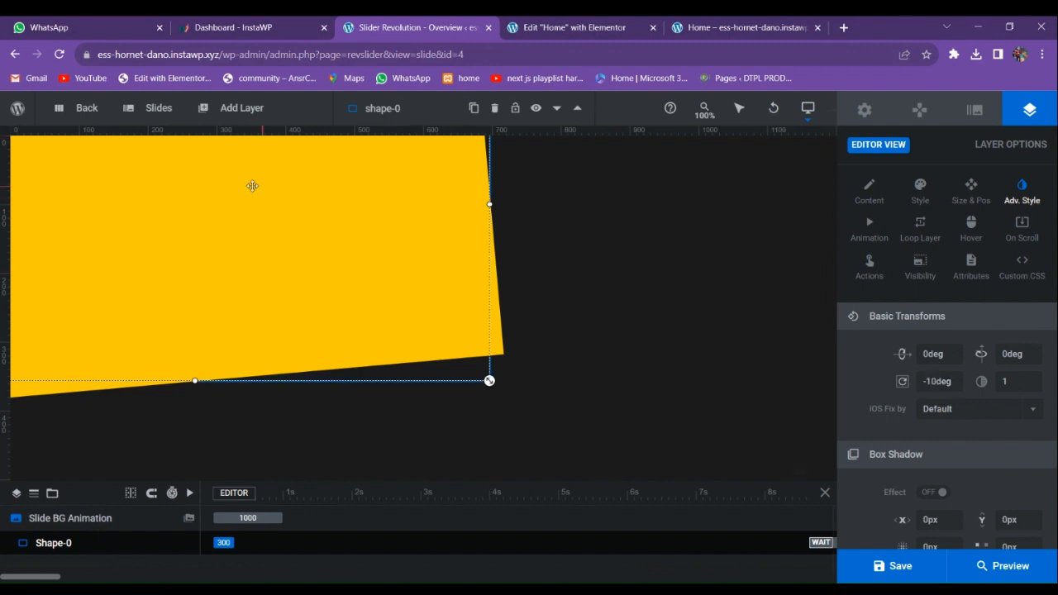
# - Delete the rotated yellow shape and add a fresh shape layer to the slide
pyautogui.rightClick(275, 218)
pyautogui.click(326, 313)
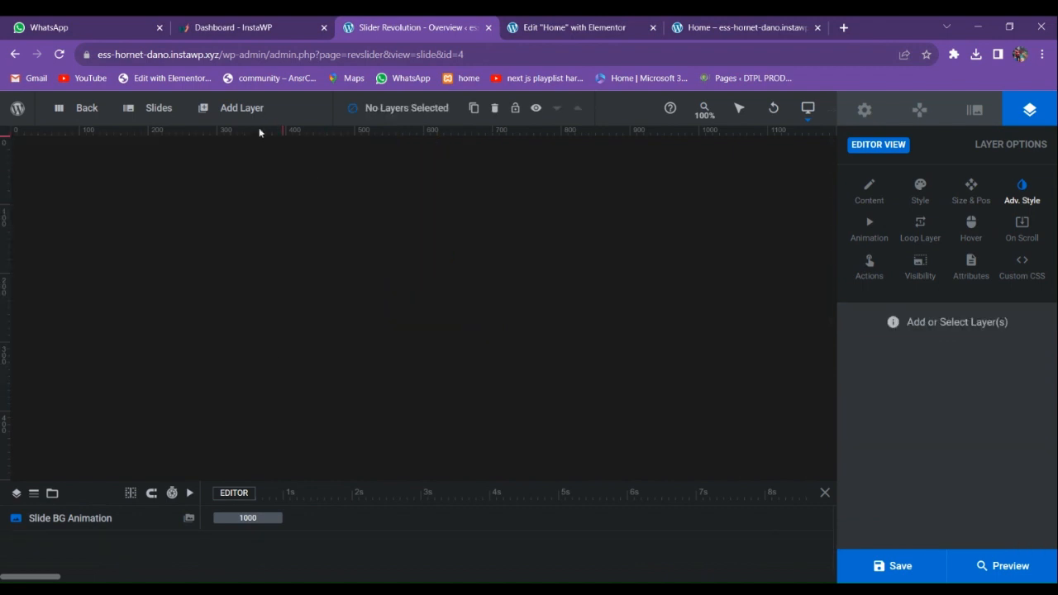
pyautogui.moveTo(247, 116)
pyautogui.click(228, 200)
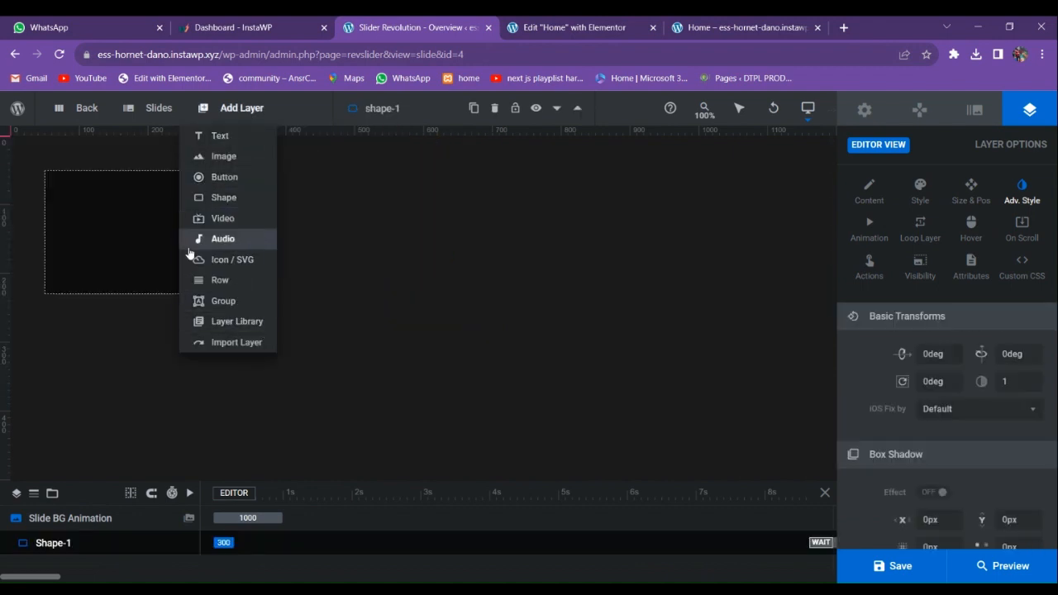
pyautogui.scroll(-1, 934, 409)
pyautogui.scroll(1, 934, 430)
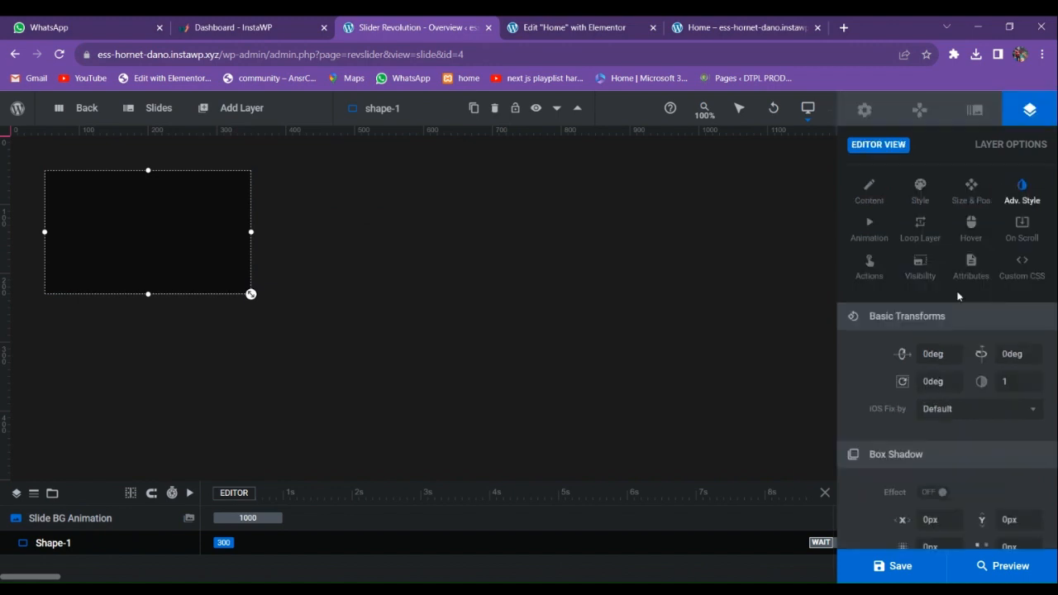
# - Set the new shape's background color to the preset yellow #ffcc00
pyautogui.click(927, 201)
pyautogui.click(931, 361)
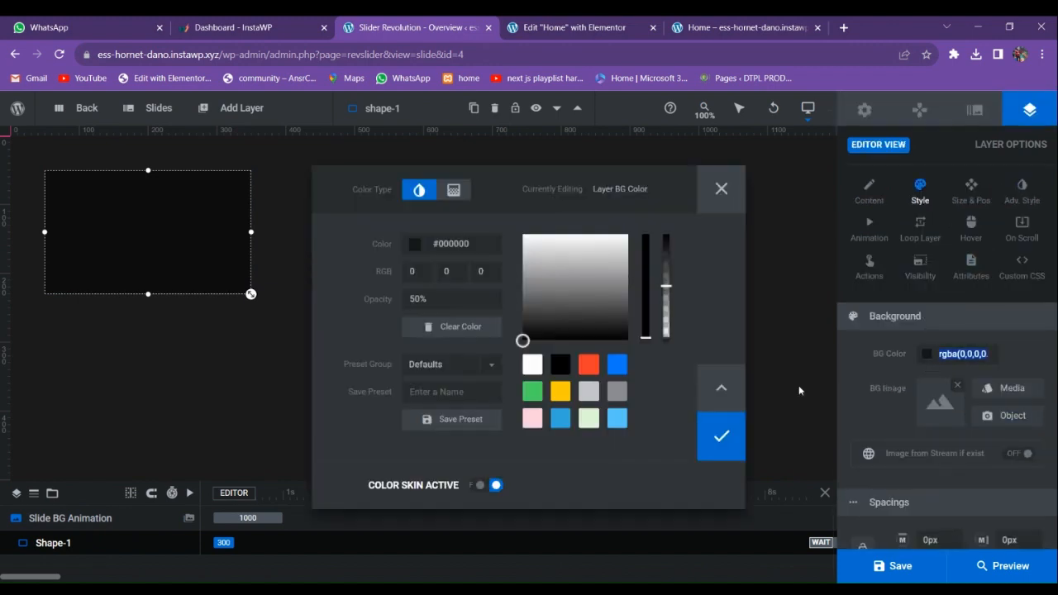
pyautogui.click(559, 389)
pyautogui.click(721, 436)
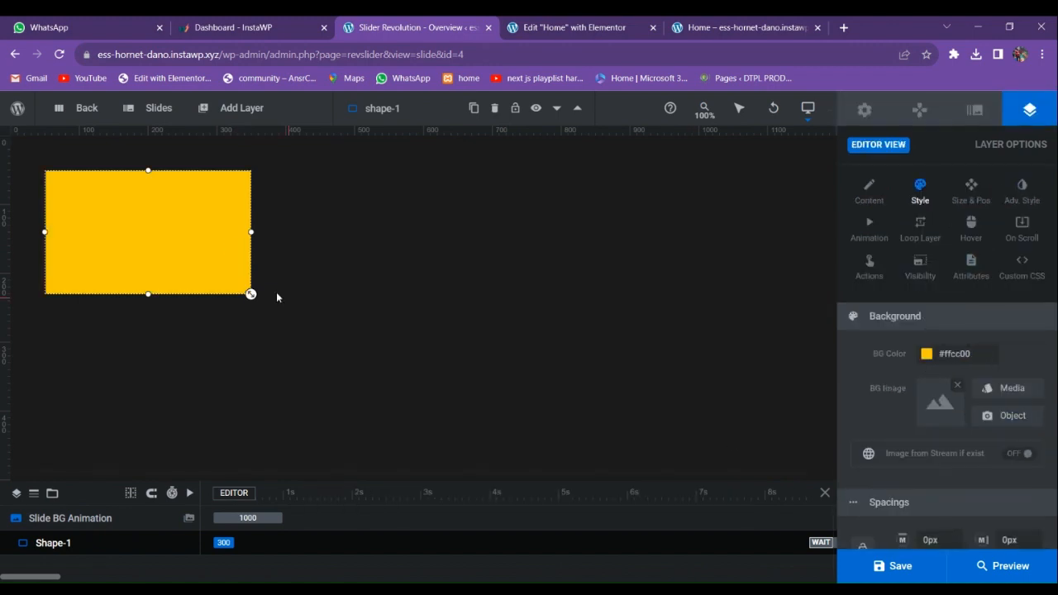
# - Enlarge the yellow shape proportionally, shift it toward the slide's upper-left corner and rotate it by -10 degrees
pyautogui.moveTo(251, 293); pyautogui.dragTo(444, 408)
pyautogui.moveTo(329, 349); pyautogui.dragTo(313, 337)
pyautogui.click(1021, 198)
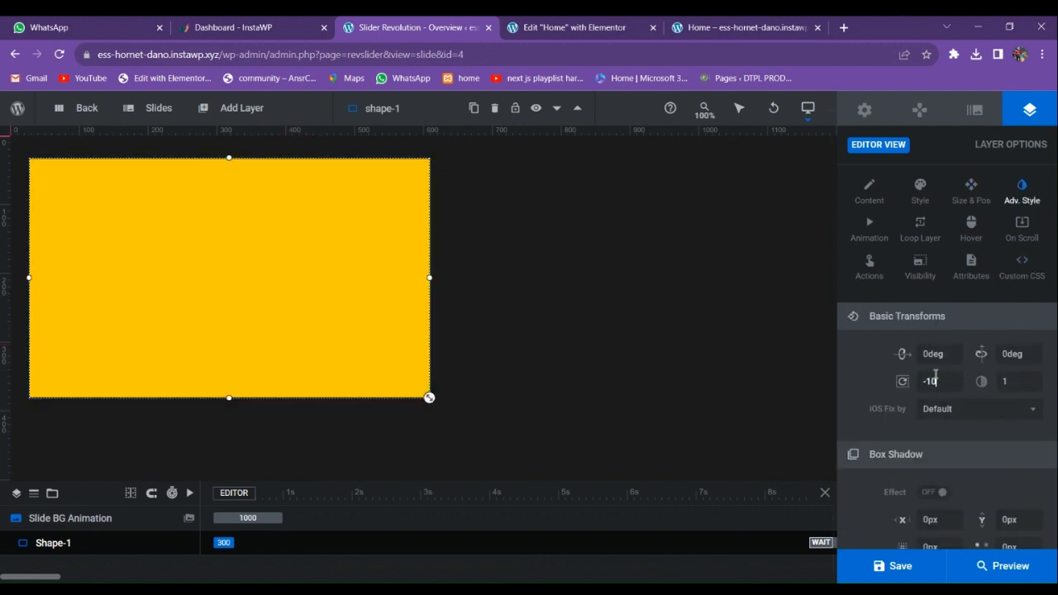
pyautogui.press('Return')
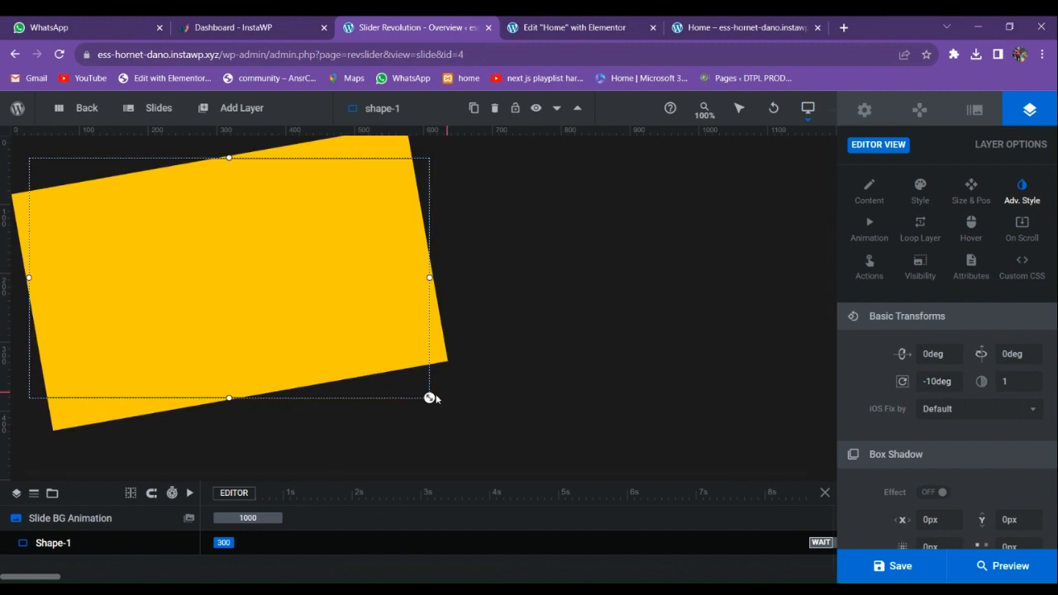
# - Enlarge the tilted yellow shape to about 1049 × 628 px and move it to about X -491 px, Y -203 px
pyautogui.moveTo(429, 398); pyautogui.dragTo(525, 507)
pyautogui.moveTo(495, 404); pyautogui.dragTo(171, 277)
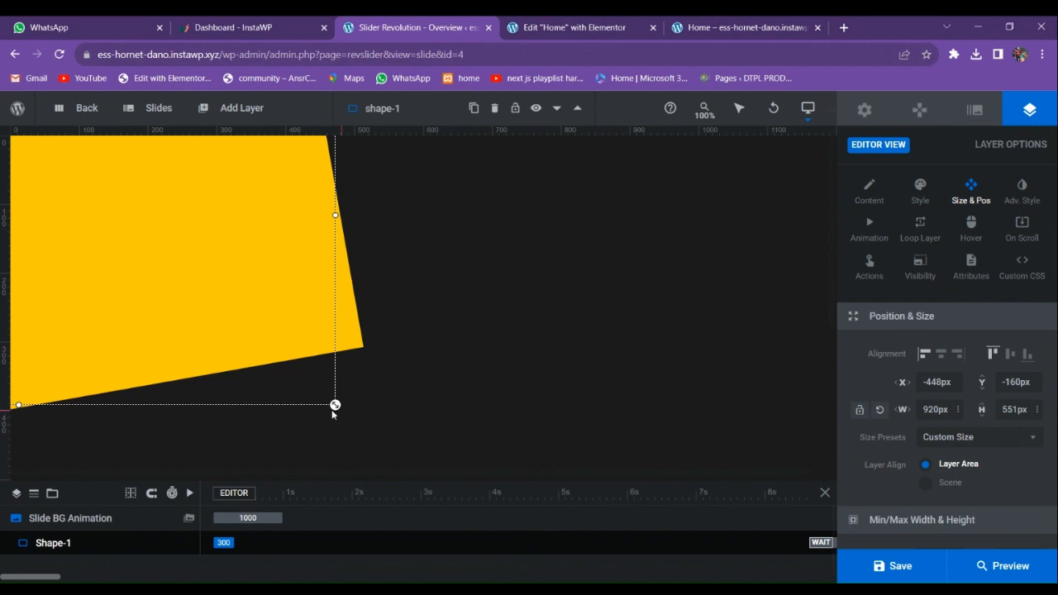
pyautogui.moveTo(333, 404); pyautogui.dragTo(422, 456)
pyautogui.moveTo(325, 373); pyautogui.dragTo(293, 323)
pyautogui.moveTo(144, 128)
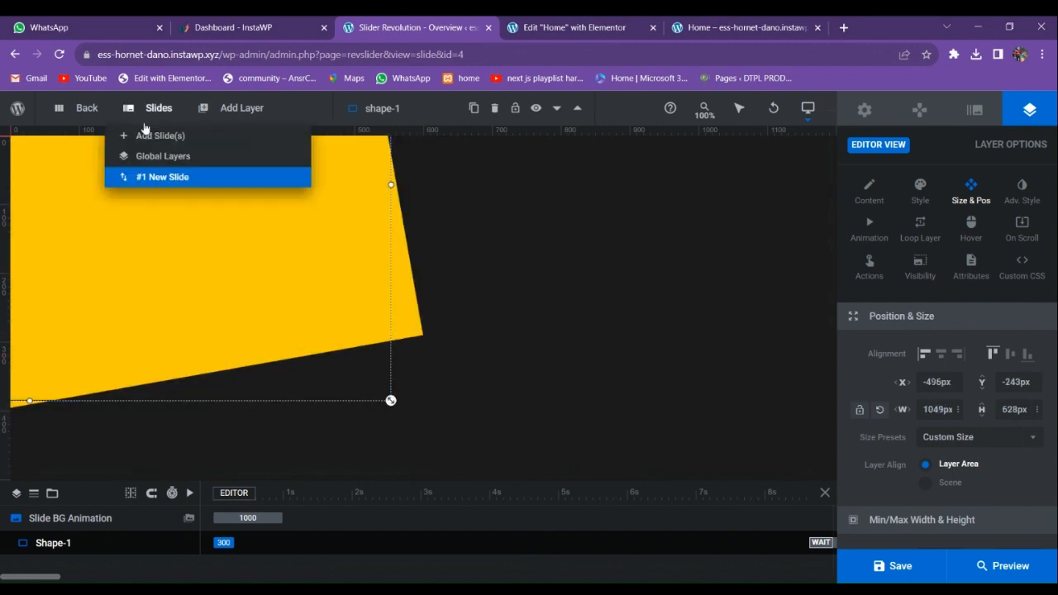
pyautogui.moveTo(279, 280); pyautogui.dragTo(284, 314)
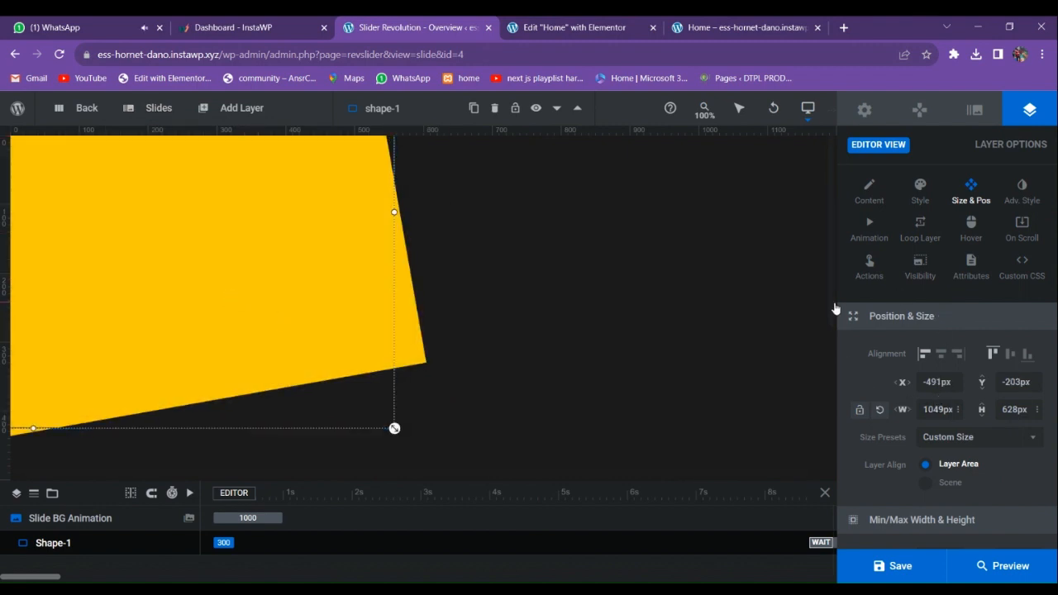
# - Compare with the live home page slider, and replace the tilted yellow shape with a new default shape layer
pyautogui.click(722, 29)
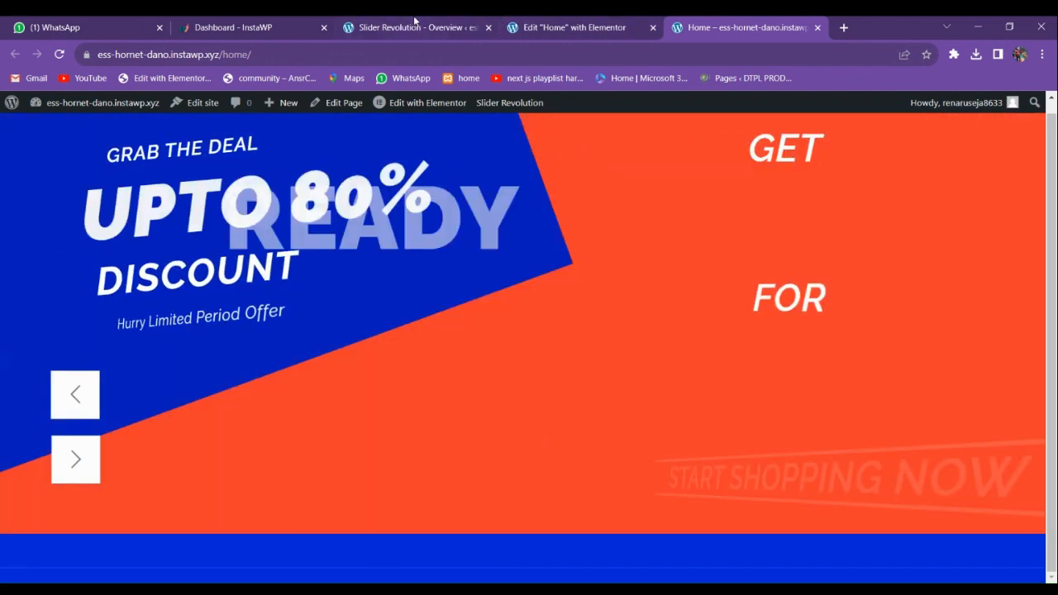
pyautogui.click(417, 28)
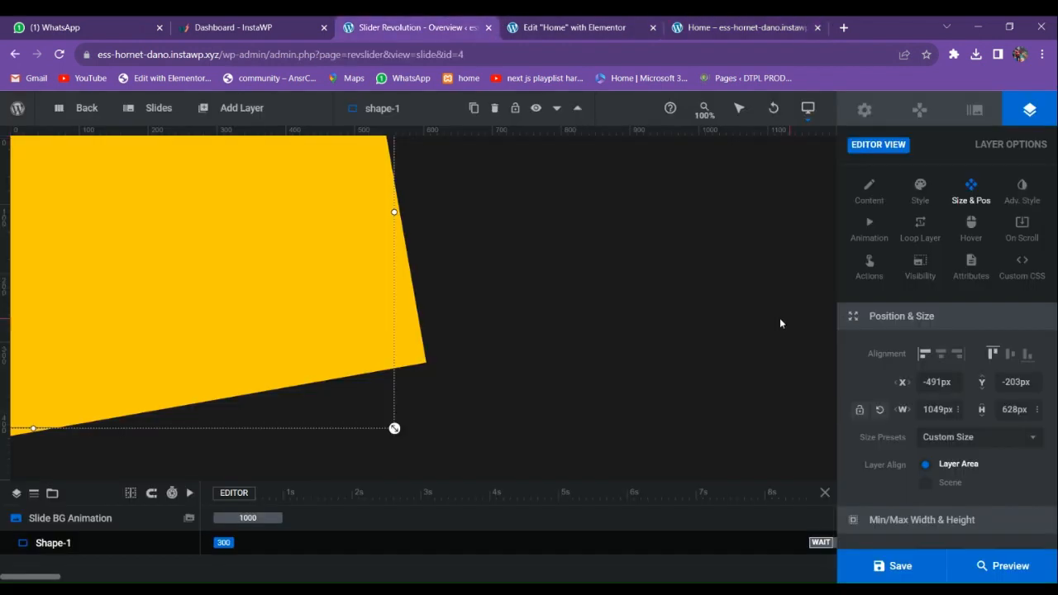
pyautogui.rightClick(338, 286)
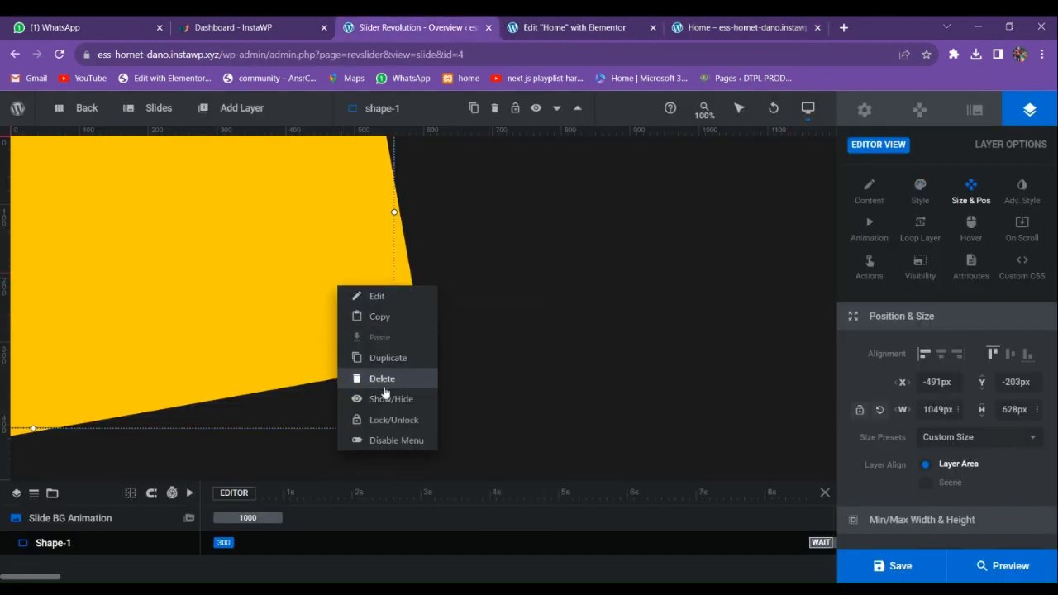
pyautogui.click(384, 381)
pyautogui.moveTo(240, 115)
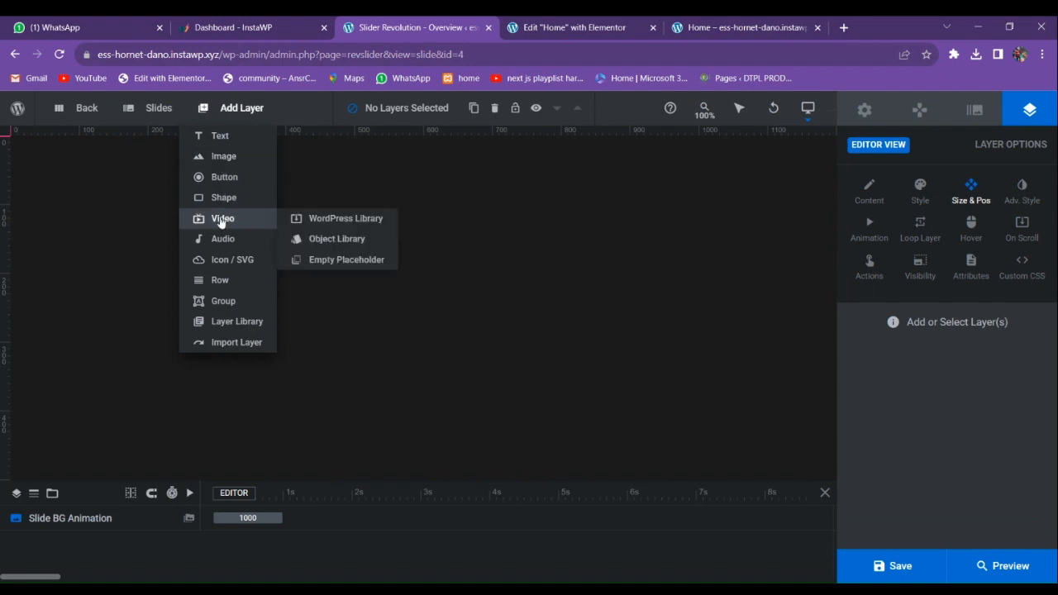
pyautogui.click(224, 197)
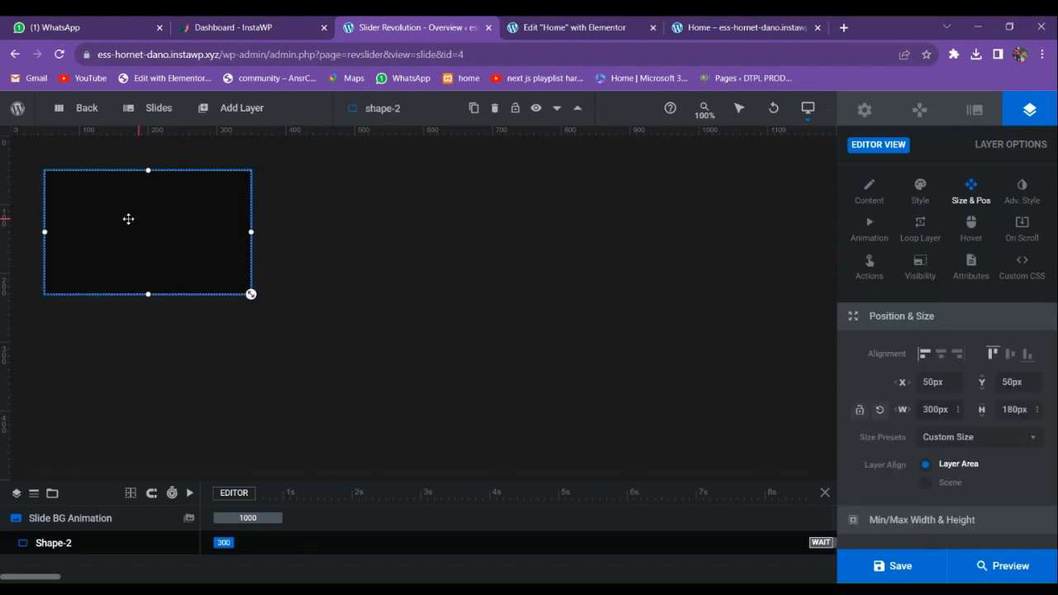
# - Recheck the finished slider on the home page and in Elementor, and set the new shape's background color to yellow #ffcc00
pyautogui.click(719, 27)
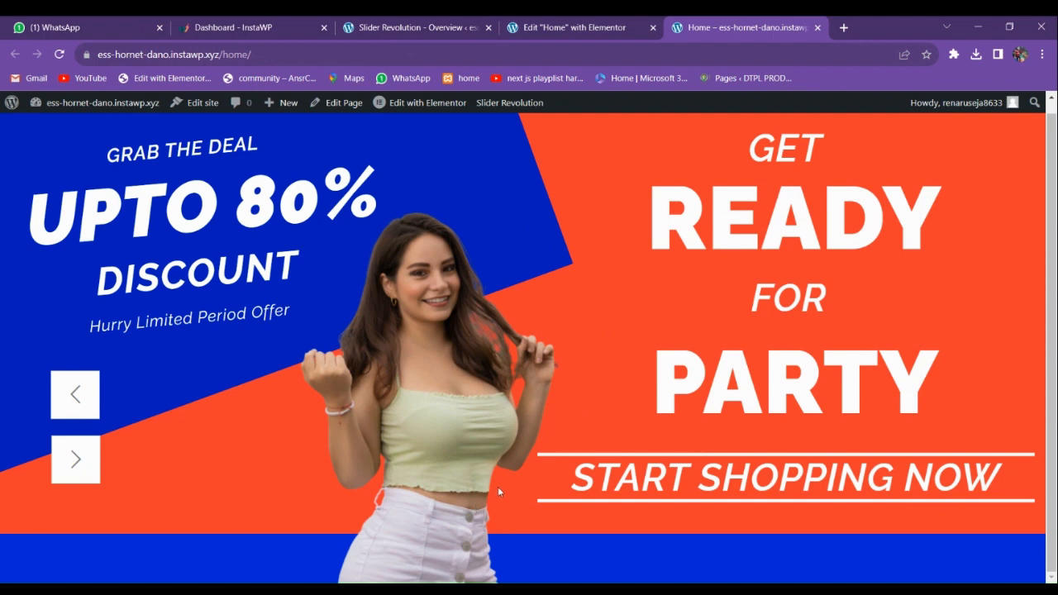
pyautogui.click(570, 27)
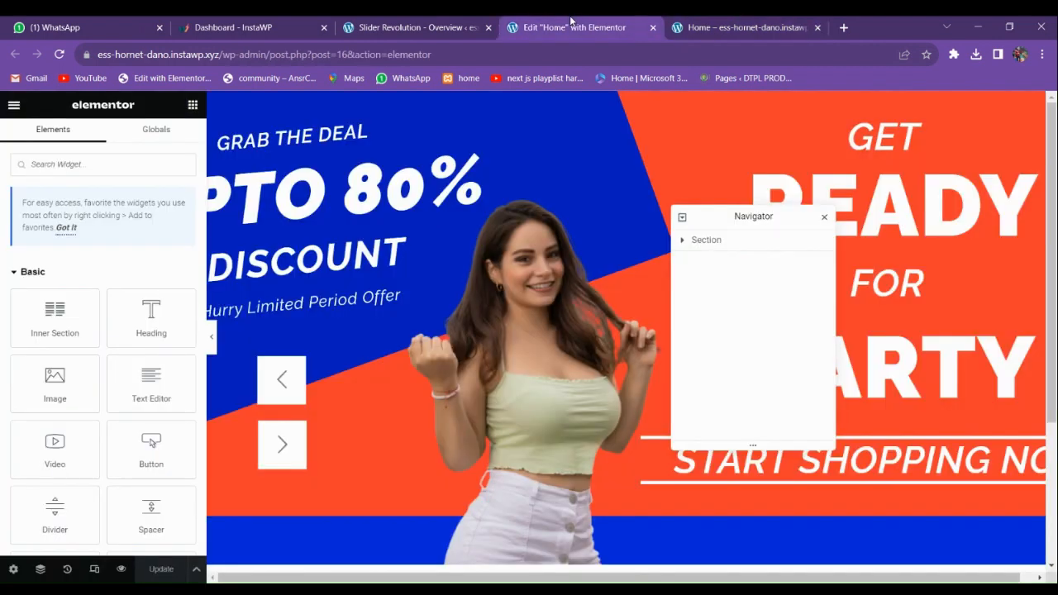
pyautogui.click(399, 23)
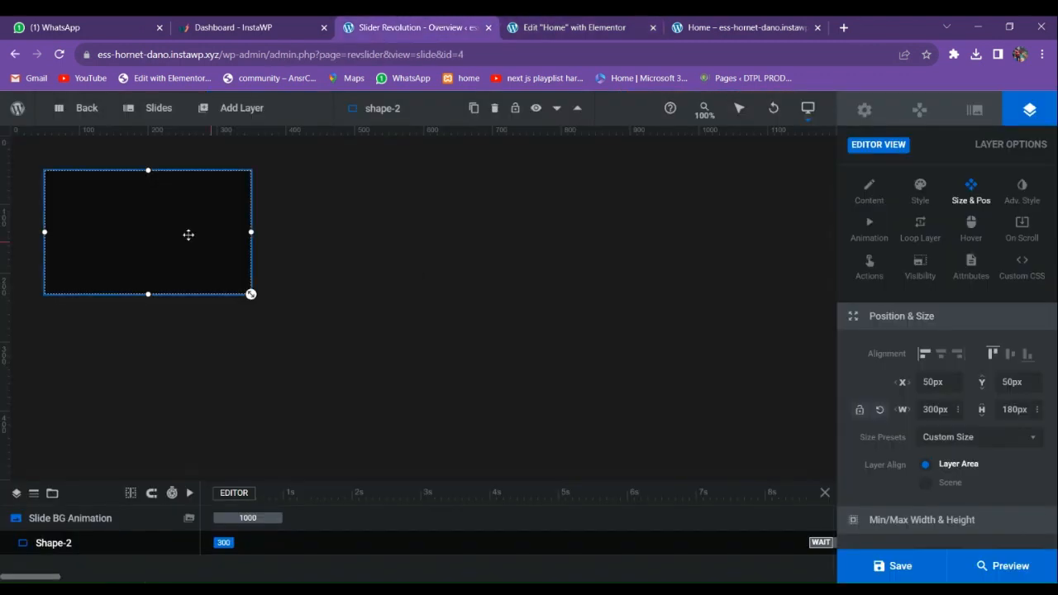
pyautogui.click(921, 202)
pyautogui.click(926, 355)
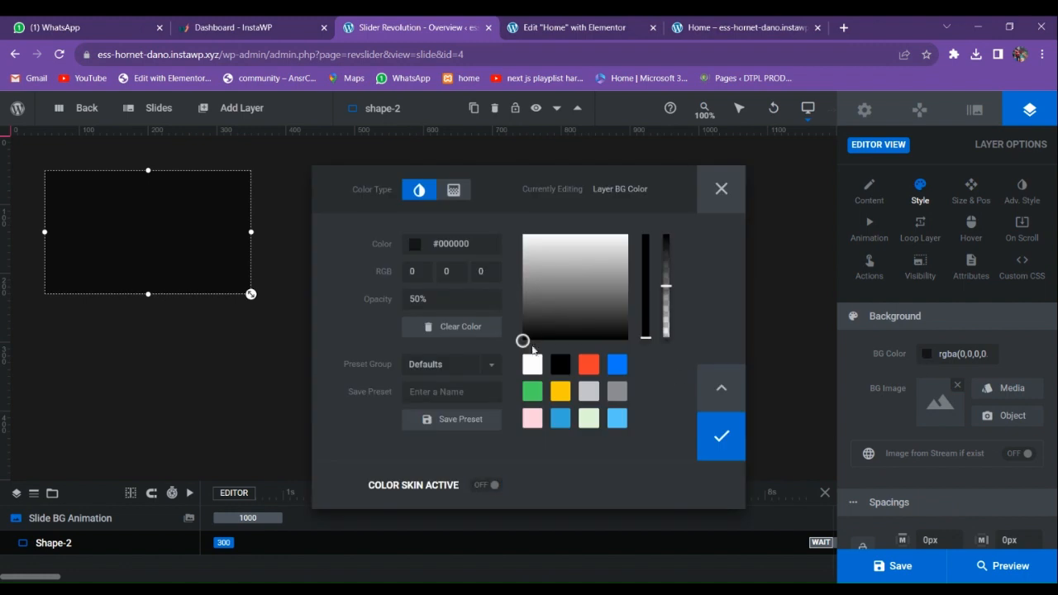
pyautogui.click(560, 391)
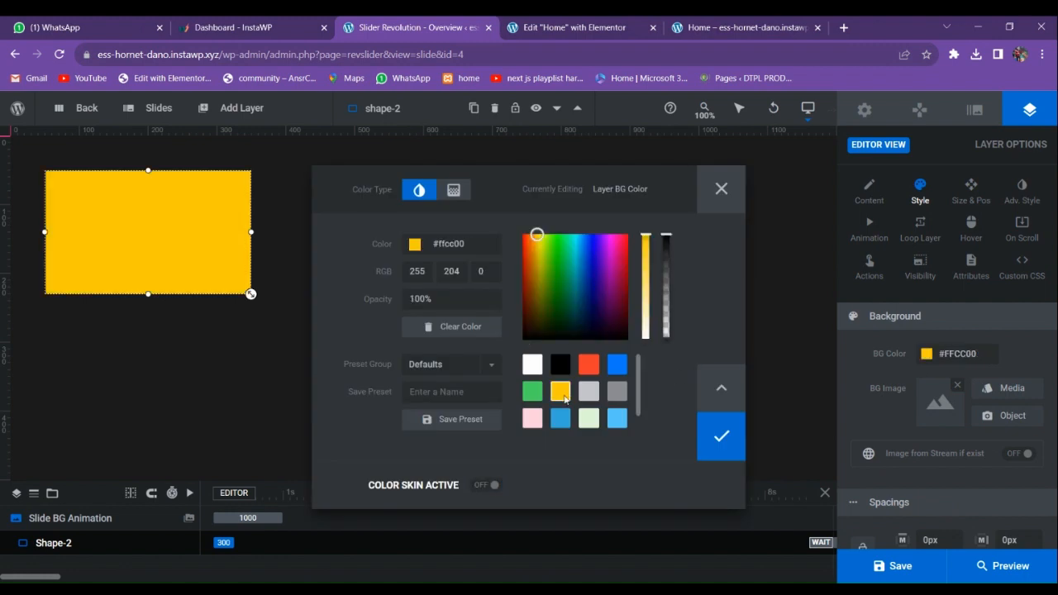
pyautogui.click(712, 442)
# - Move the yellow shape to about X -592 px, Y -58 px and stretch it to about 2110 × 838 px
pyautogui.moveTo(250, 293); pyautogui.dragTo(518, 453)
pyautogui.moveTo(482, 378); pyautogui.dragTo(49, 296)
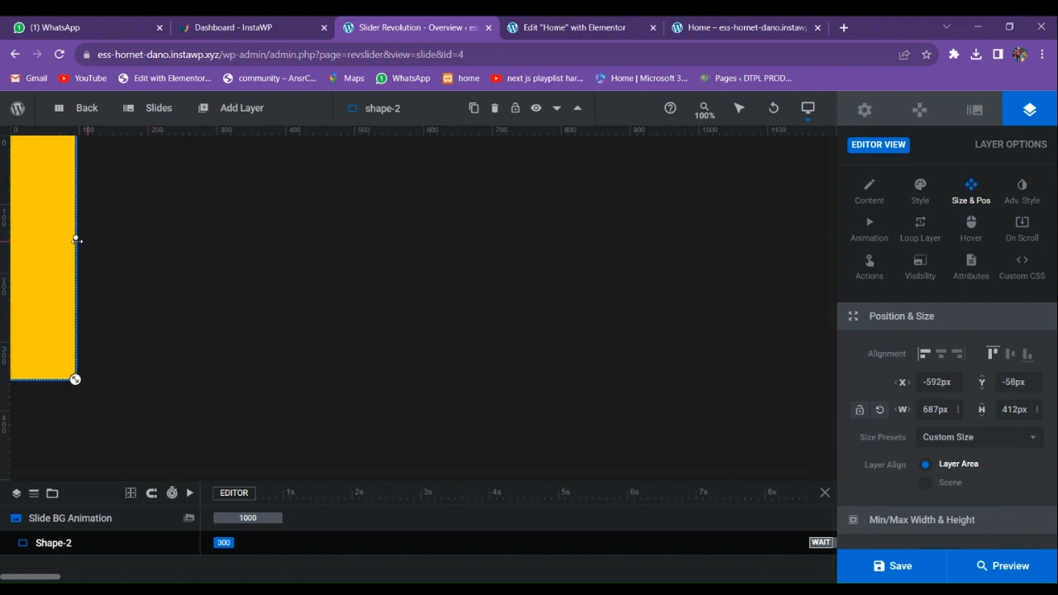
pyautogui.moveTo(76, 240); pyautogui.dragTo(1049, 241)
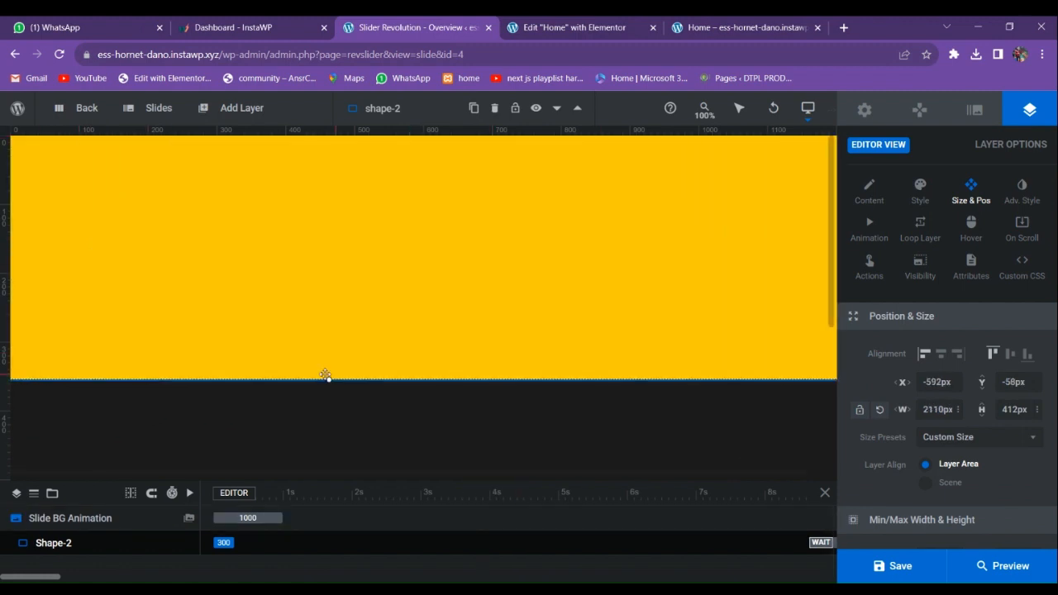
pyautogui.moveTo(327, 376); pyautogui.dragTo(347, 415)
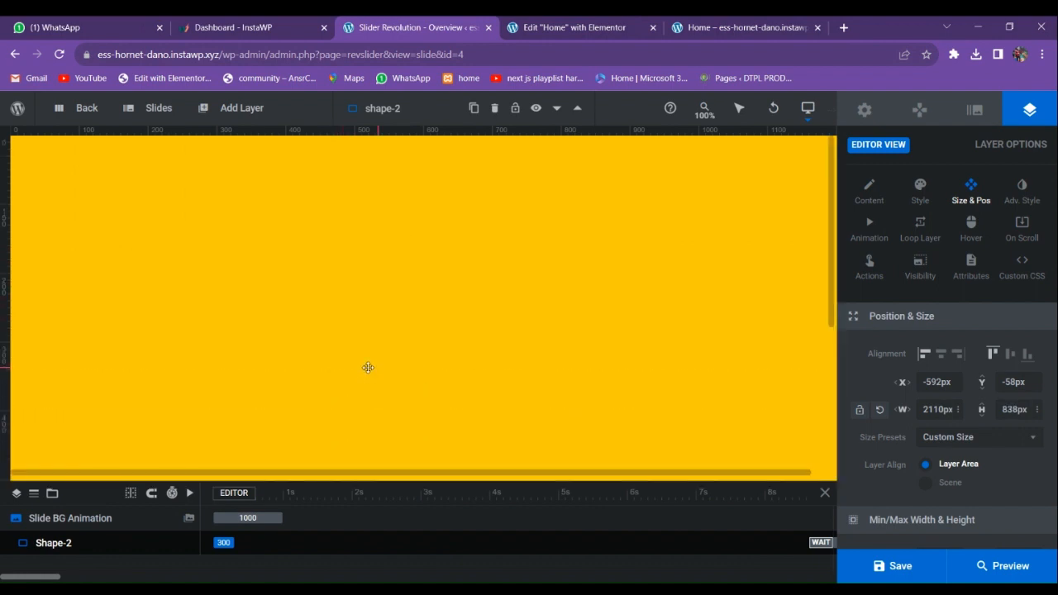
# - Move the yellow shape to about X -1156 px, Y -149 px and extend it to about 2680 × 954 px
pyautogui.moveTo(367, 367); pyautogui.dragTo(66, 302)
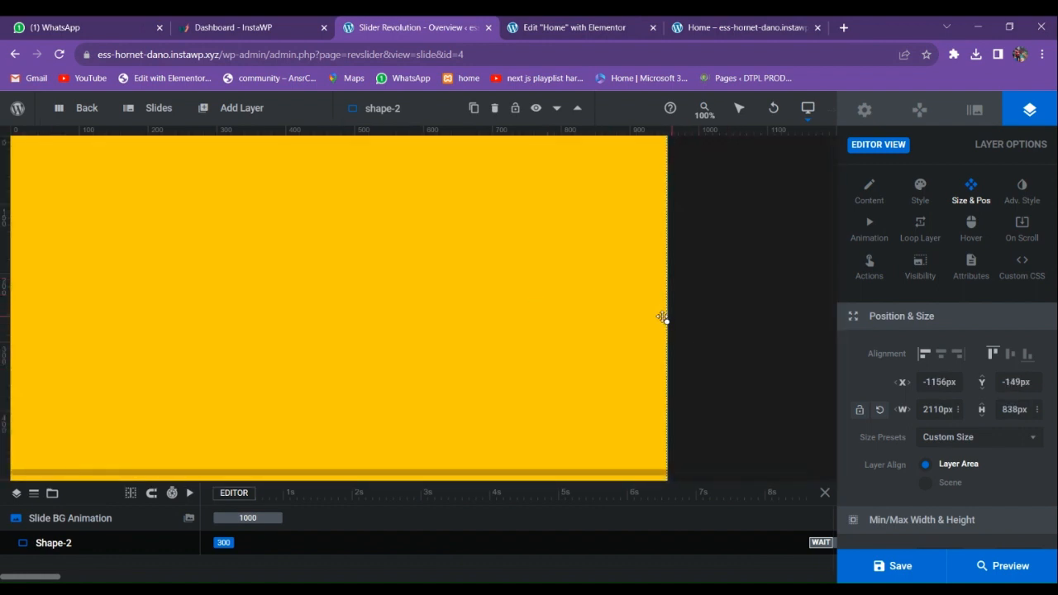
pyautogui.moveTo(665, 320); pyautogui.dragTo(831, 323)
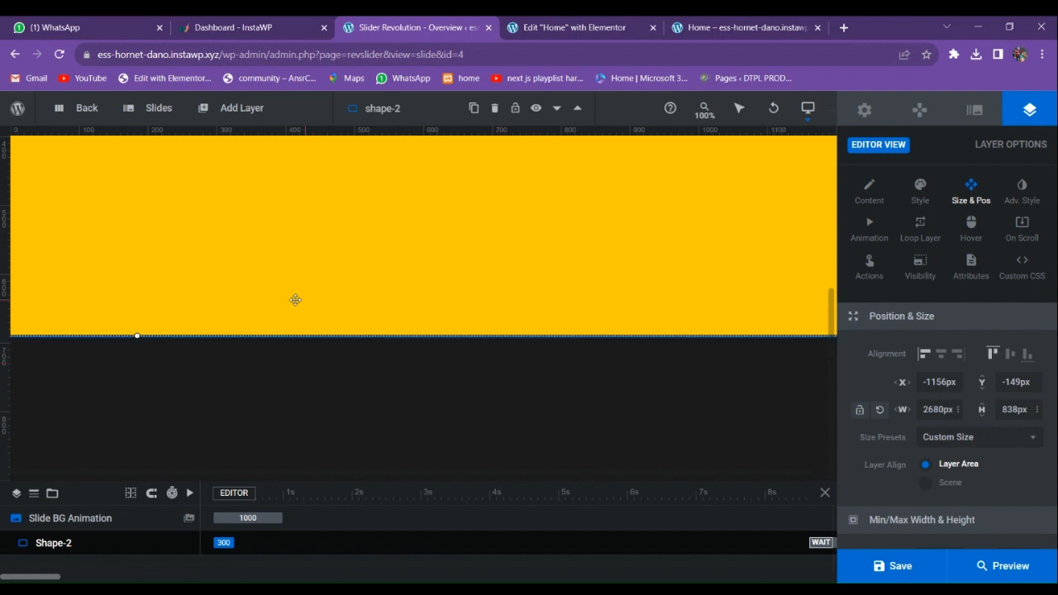
pyautogui.moveTo(137, 337); pyautogui.dragTo(137, 415)
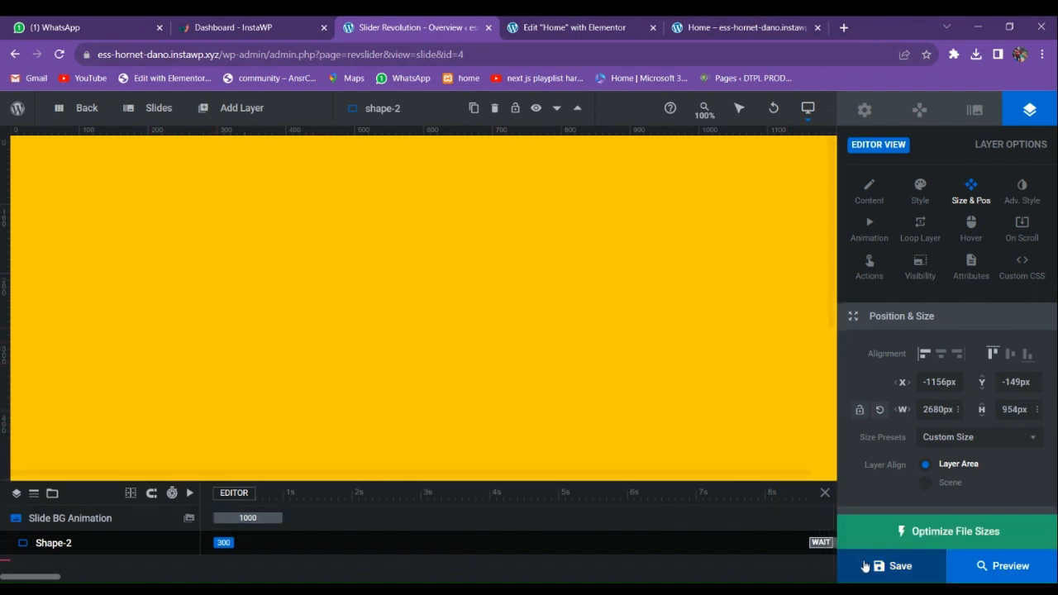
# - Save the module and check in the preview how far the yellow shape covers the slide, down to its lower edge
pyautogui.click(892, 566)
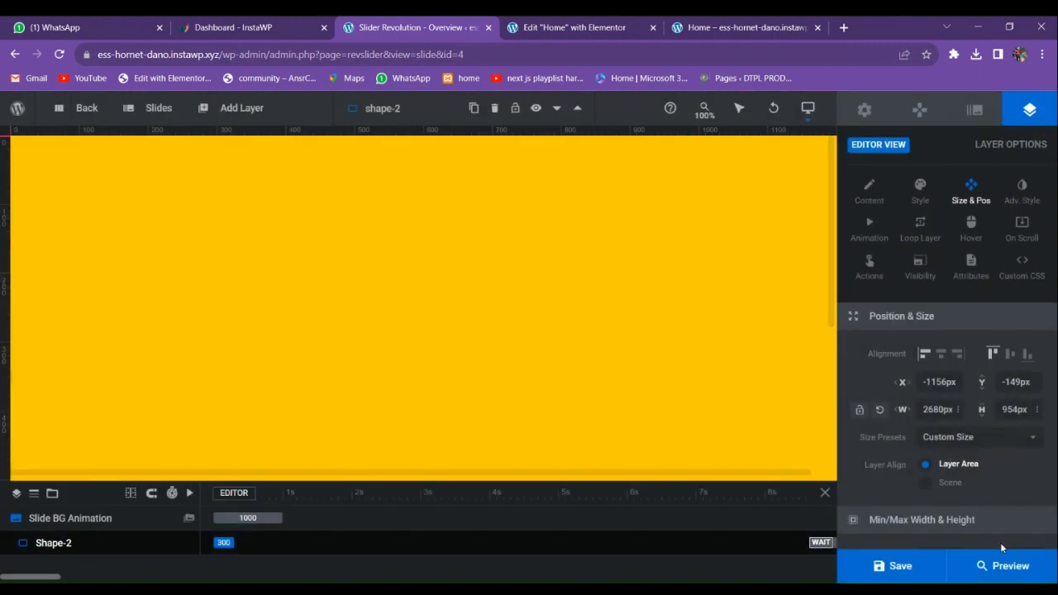
pyautogui.click(990, 576)
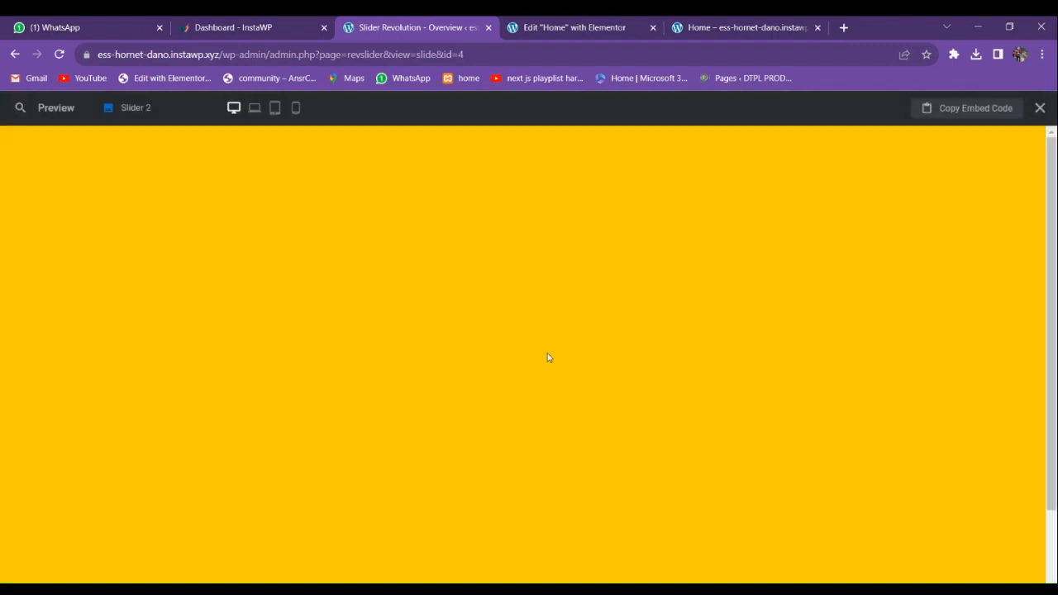
pyautogui.scroll(-1, 546, 364)
pyautogui.scroll(1, 546, 365)
pyautogui.scroll(-1, 544, 372)
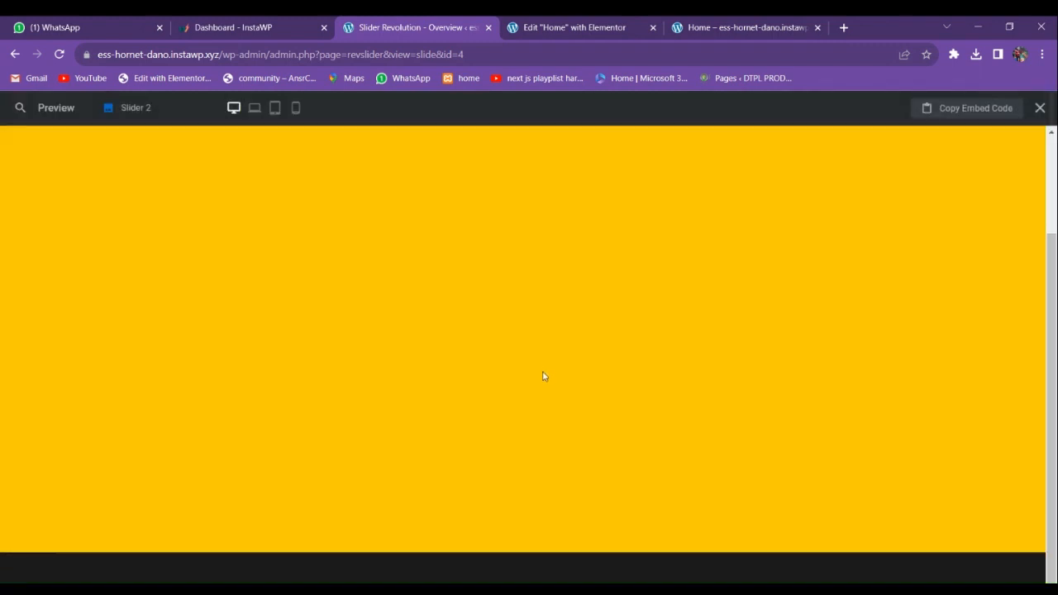
pyautogui.scroll(2, 652, 288)
pyautogui.click(1039, 107)
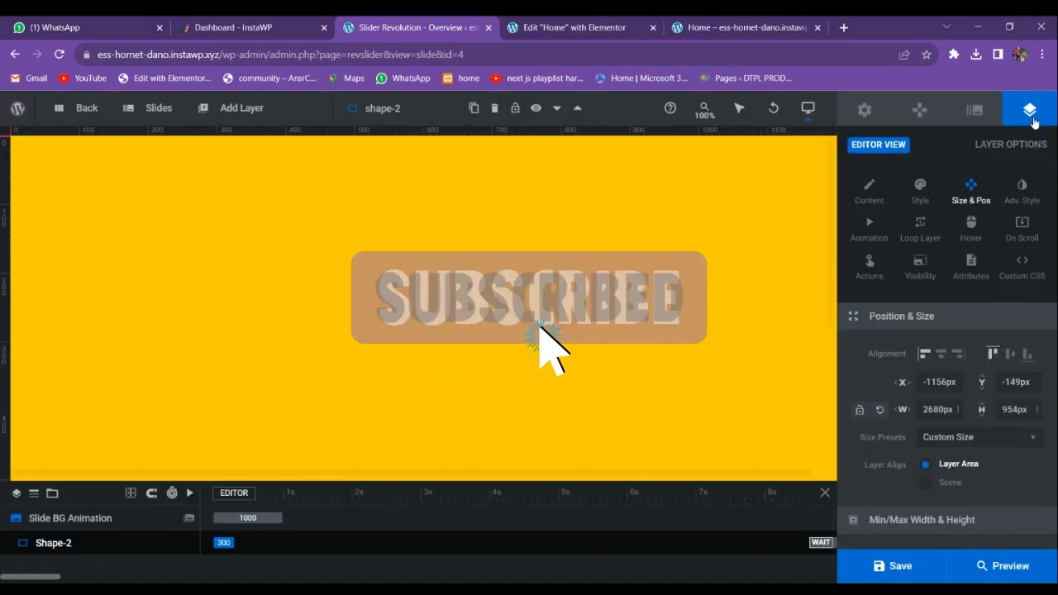
# - Set the module's desktop layer area height to 700 px in the layout options
pyautogui.click(865, 109)
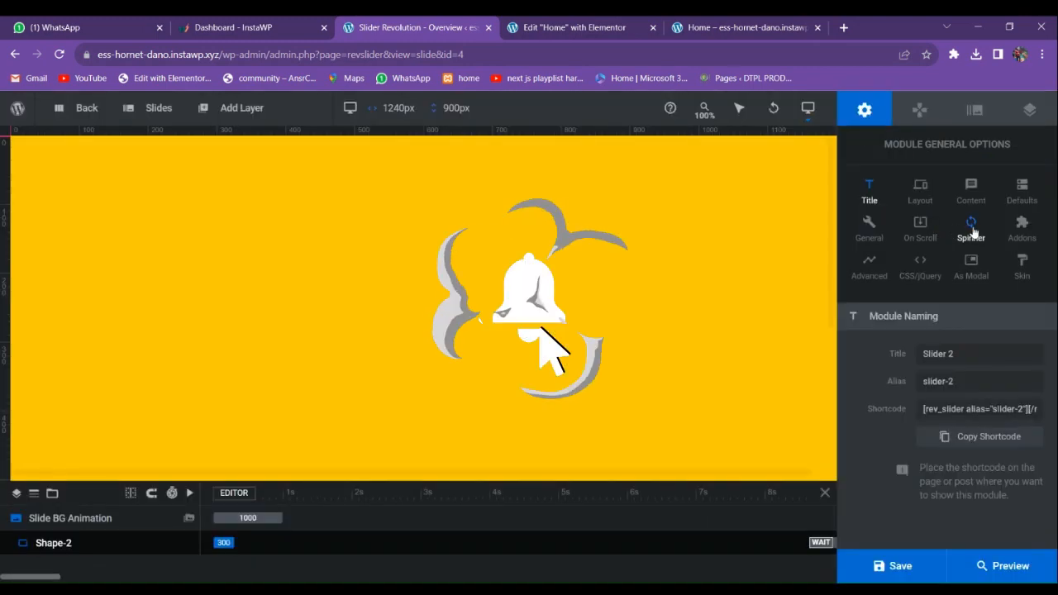
pyautogui.click(922, 190)
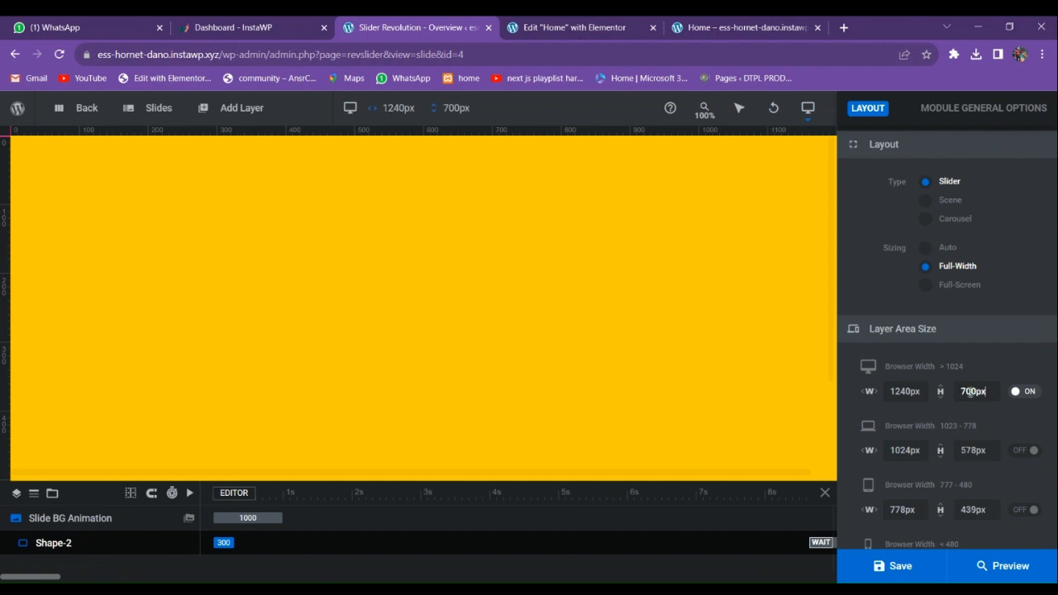
# - Save the module and check in the preview how the yellow shape fills the slide at its new height
pyautogui.click(932, 567)
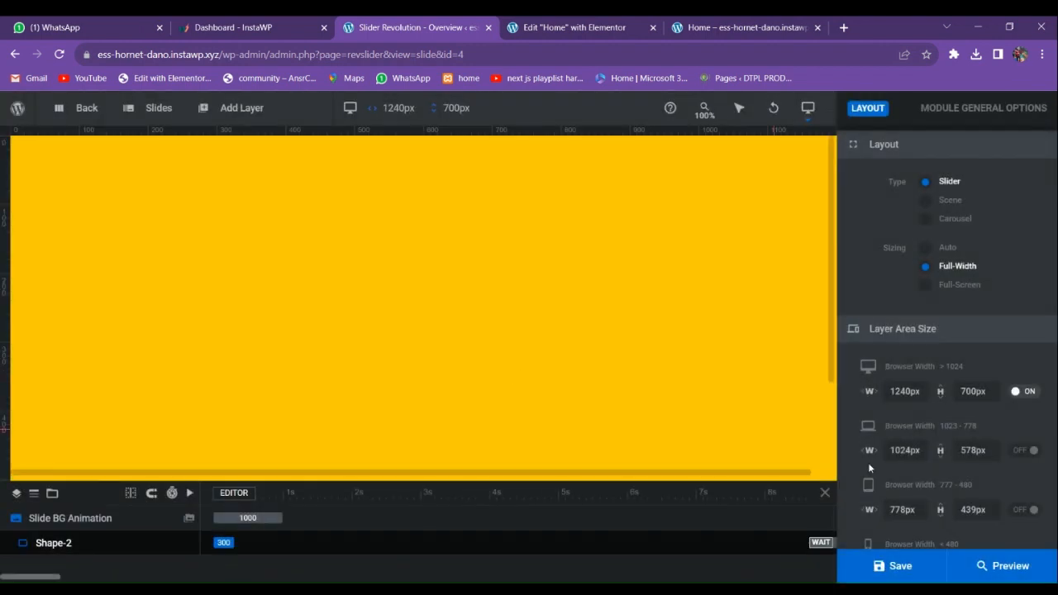
pyautogui.click(1001, 565)
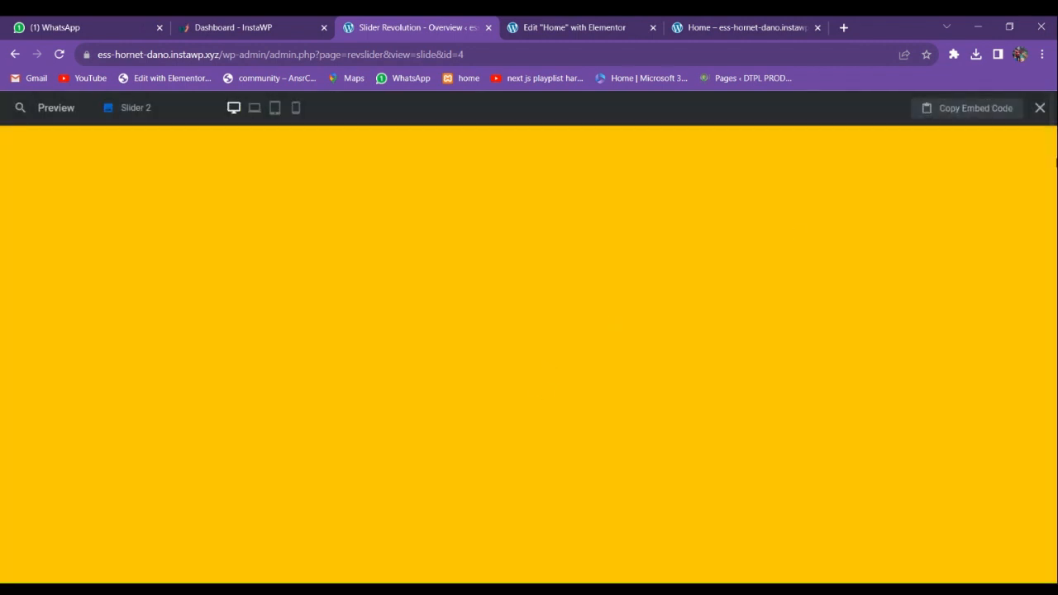
pyautogui.click(1040, 108)
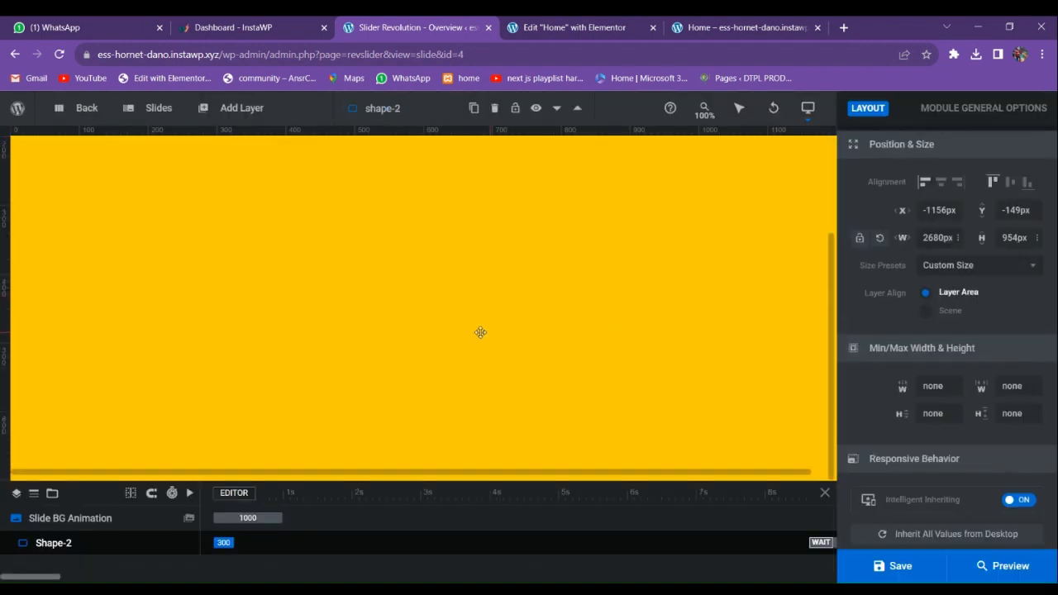
# - Enlarge the canvas area, move the yellow shape to about X -1614 px, Y -294 px and resize it to about 3134 × 916 px
pyautogui.moveTo(578, 467); pyautogui.dragTo(562, 529)
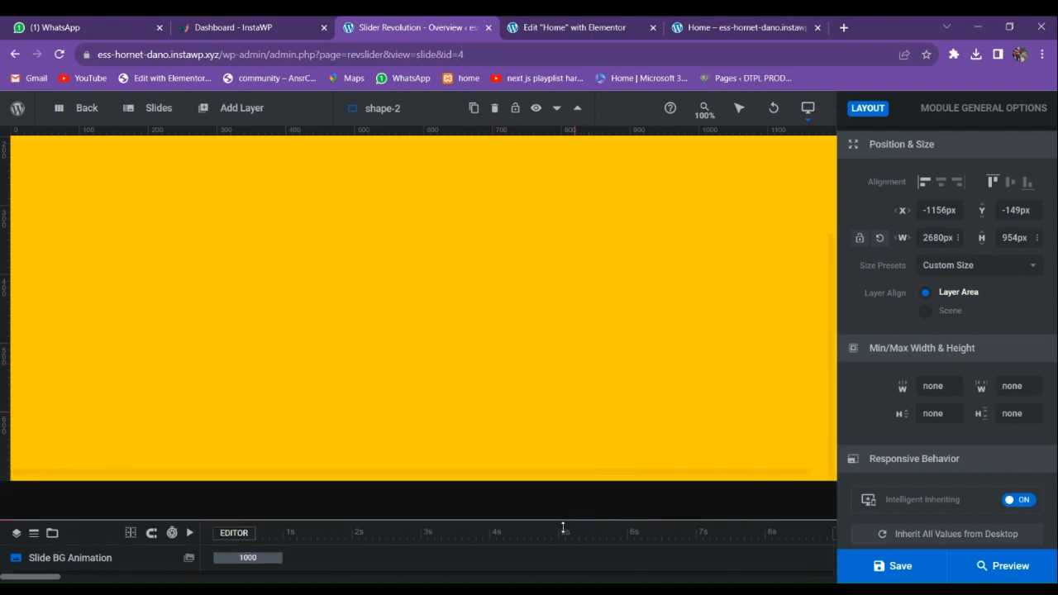
pyautogui.moveTo(471, 457); pyautogui.dragTo(629, 336)
pyautogui.moveTo(637, 400); pyautogui.dragTo(623, 346)
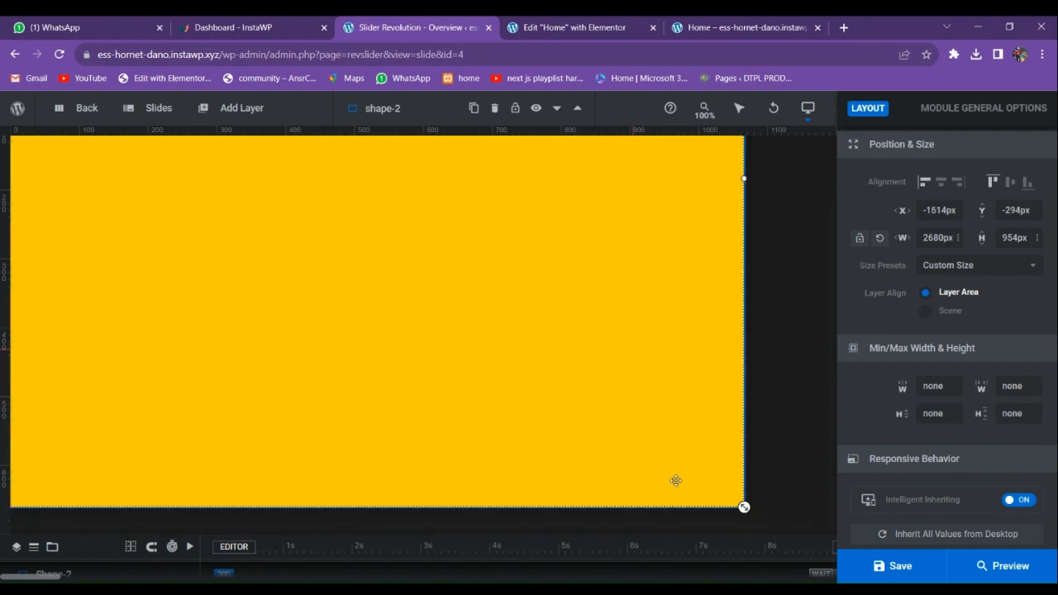
pyautogui.moveTo(743, 507); pyautogui.dragTo(748, 480)
pyautogui.moveTo(671, 166); pyautogui.dragTo(1055, 169)
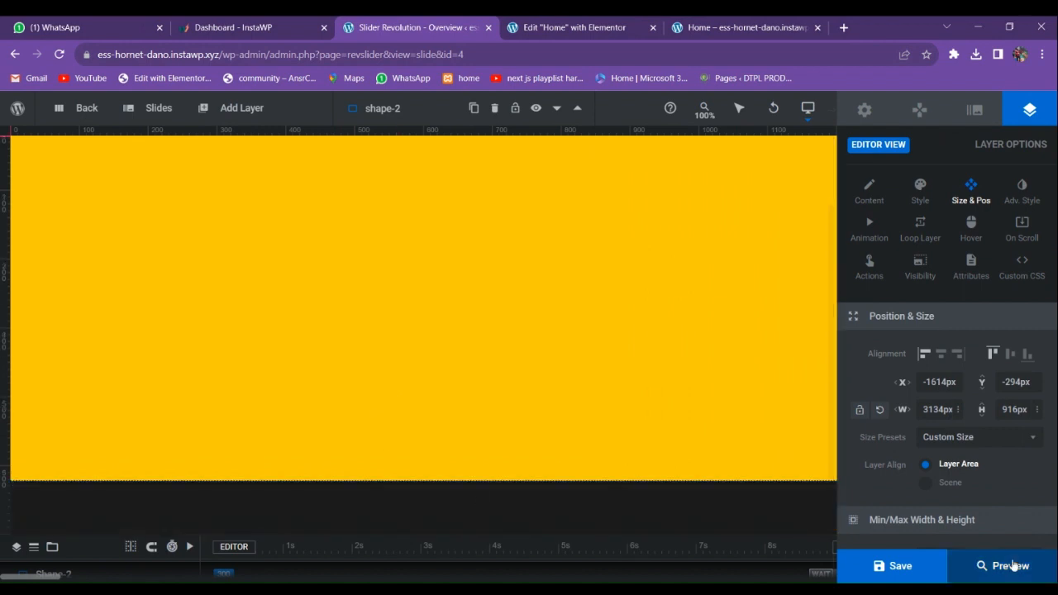
# - Save the module and preview where the yellow shape's lower edge falls on the slide
pyautogui.click(909, 576)
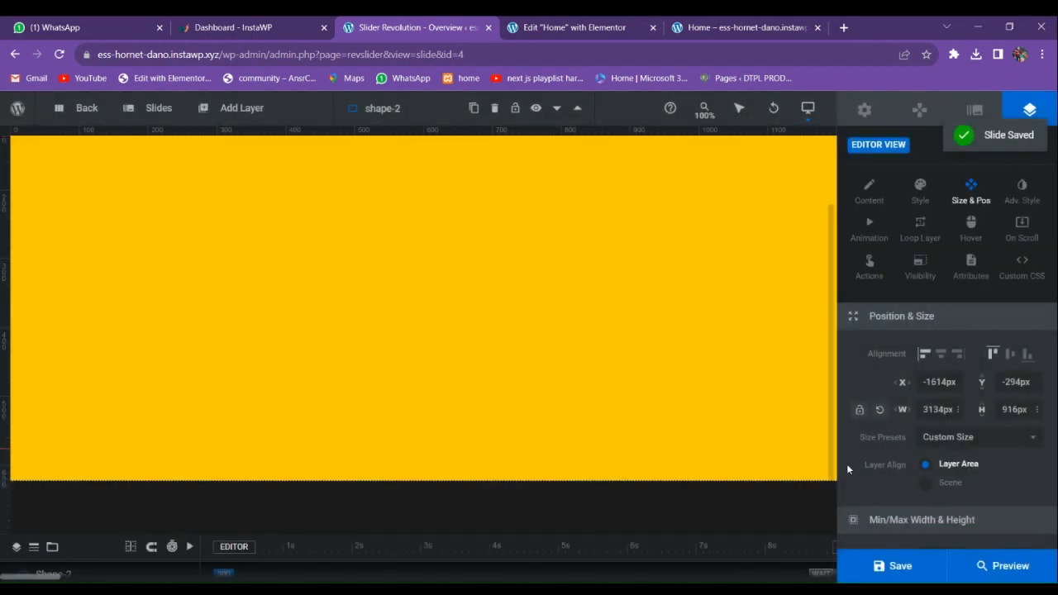
pyautogui.click(998, 562)
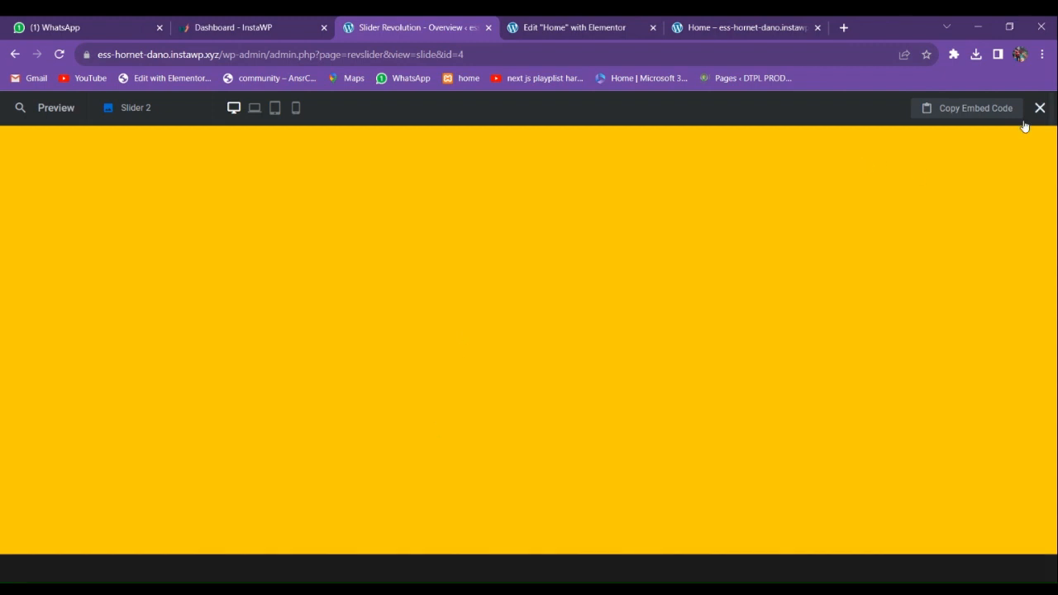
pyautogui.click(1039, 108)
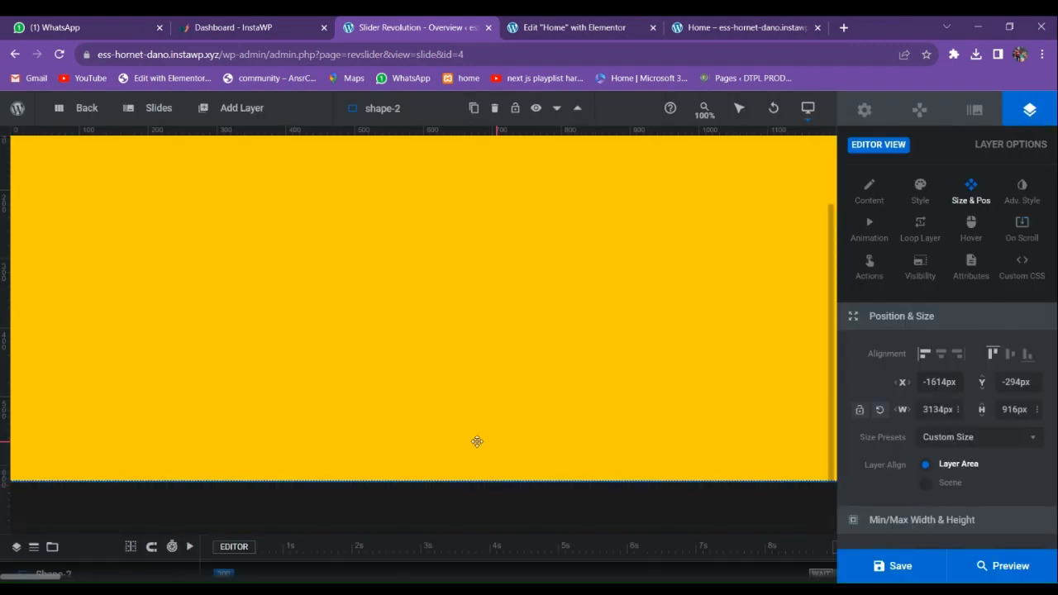
# - Move the yellow shape to about X -2016 px, Y -349 px and resize it to about 3534 × 879 px
pyautogui.moveTo(476, 441); pyautogui.dragTo(486, 441)
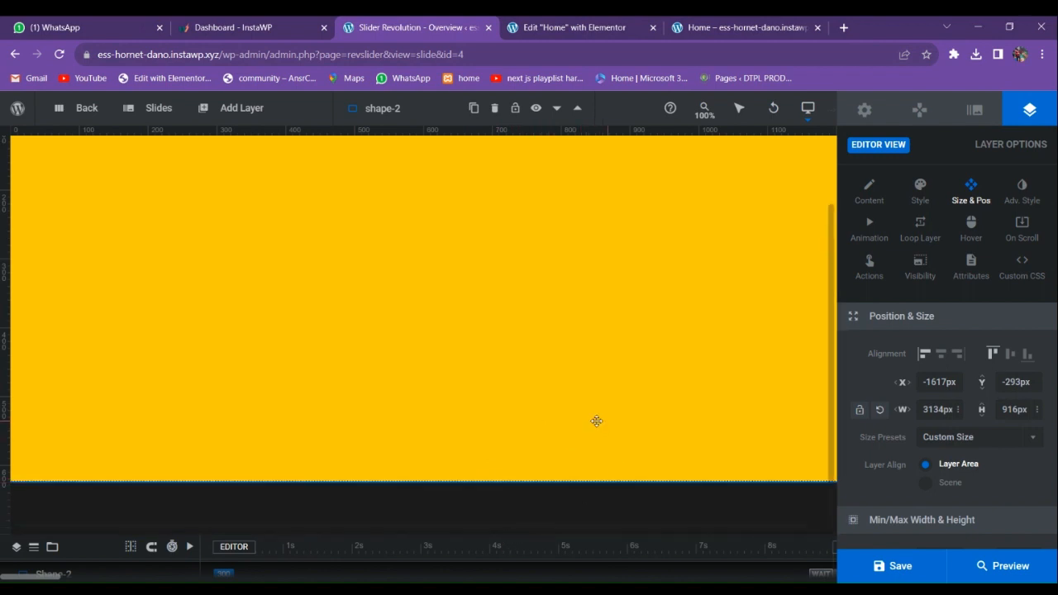
pyautogui.moveTo(596, 421); pyautogui.dragTo(321, 383)
pyautogui.moveTo(778, 442); pyautogui.dragTo(747, 411)
pyautogui.scroll(1, 581, 347)
pyautogui.moveTo(693, 201); pyautogui.dragTo(859, 228)
pyautogui.scroll(-1, 423, 379)
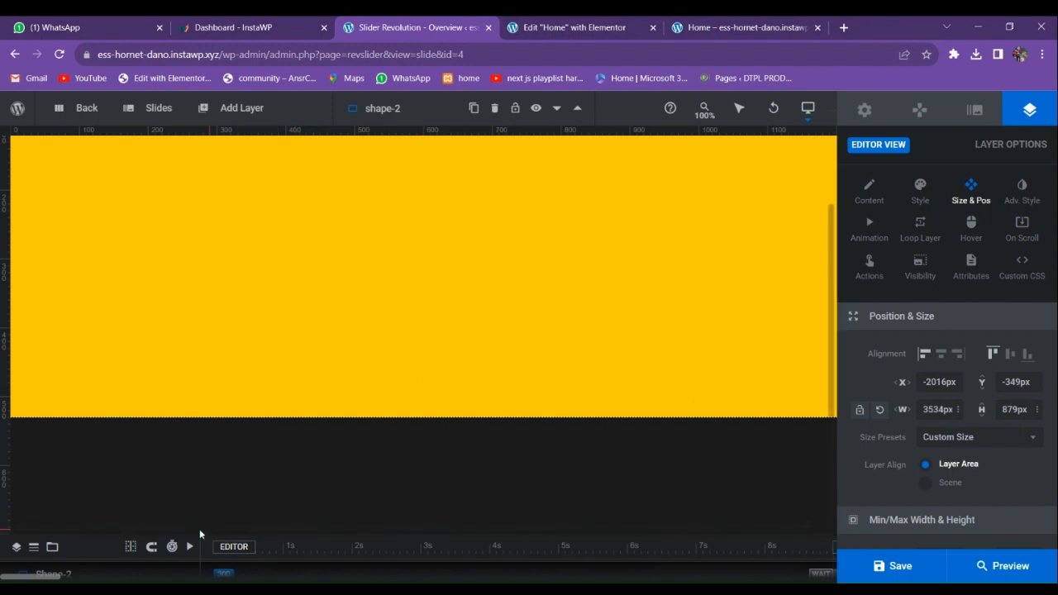
# - Resize the yellow shape to about 3711 × 923 px and position it at about X -1768 px, Y -330 px
pyautogui.moveTo(370, 383); pyautogui.dragTo(51, 377)
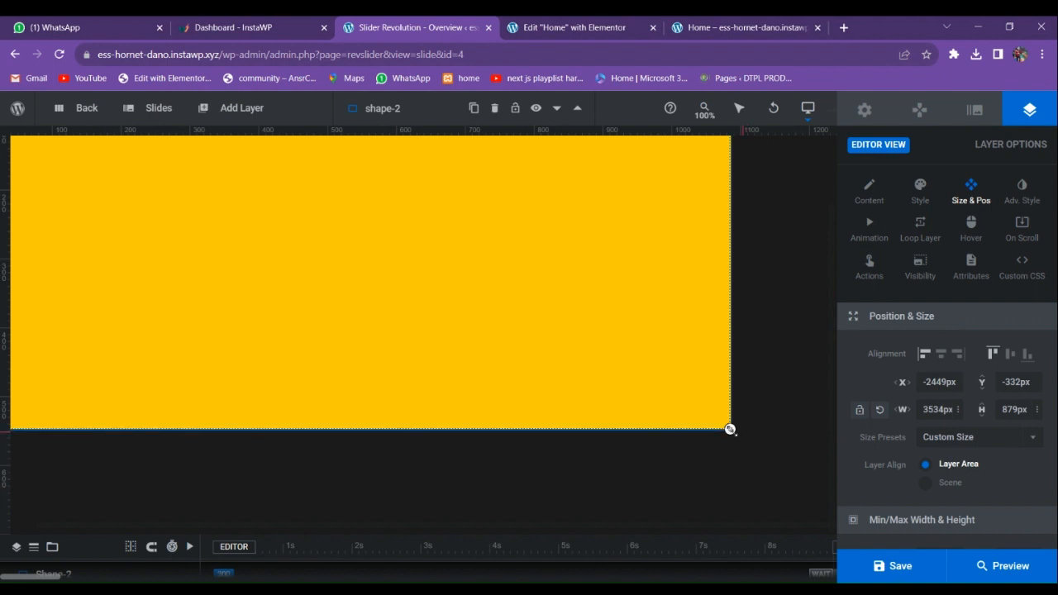
pyautogui.moveTo(729, 429); pyautogui.dragTo(963, 345)
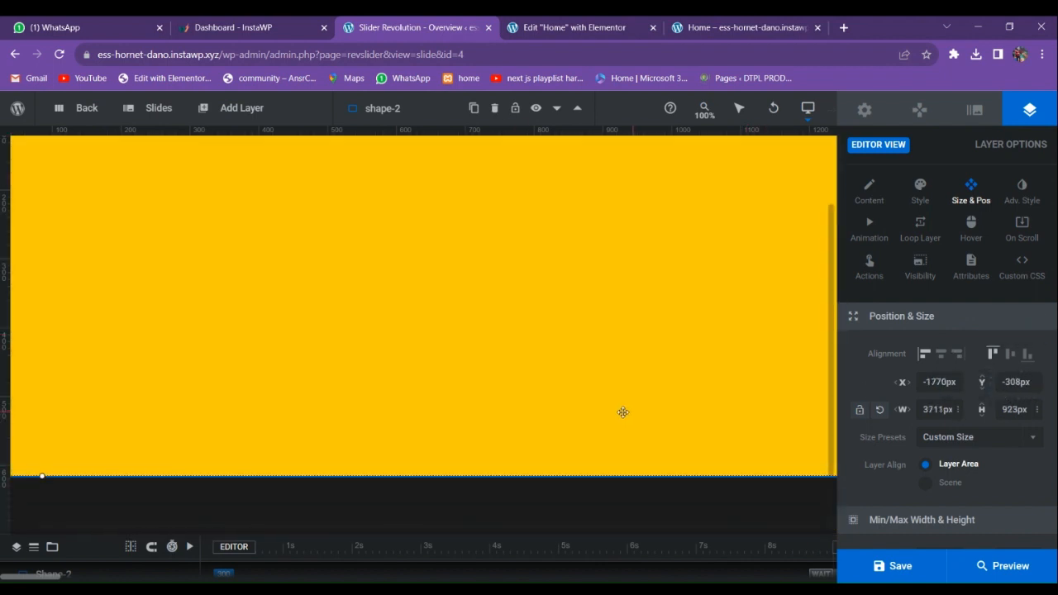
pyautogui.moveTo(622, 411); pyautogui.dragTo(624, 394)
# - Save the module and preview the slide with the widened yellow shape
pyautogui.click(900, 565)
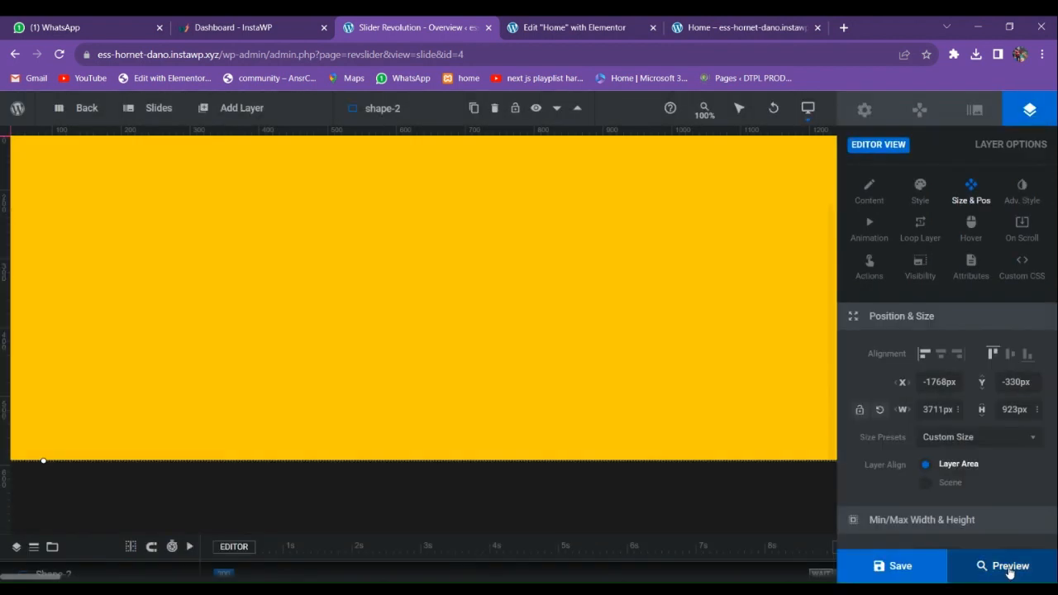
pyautogui.click(1004, 565)
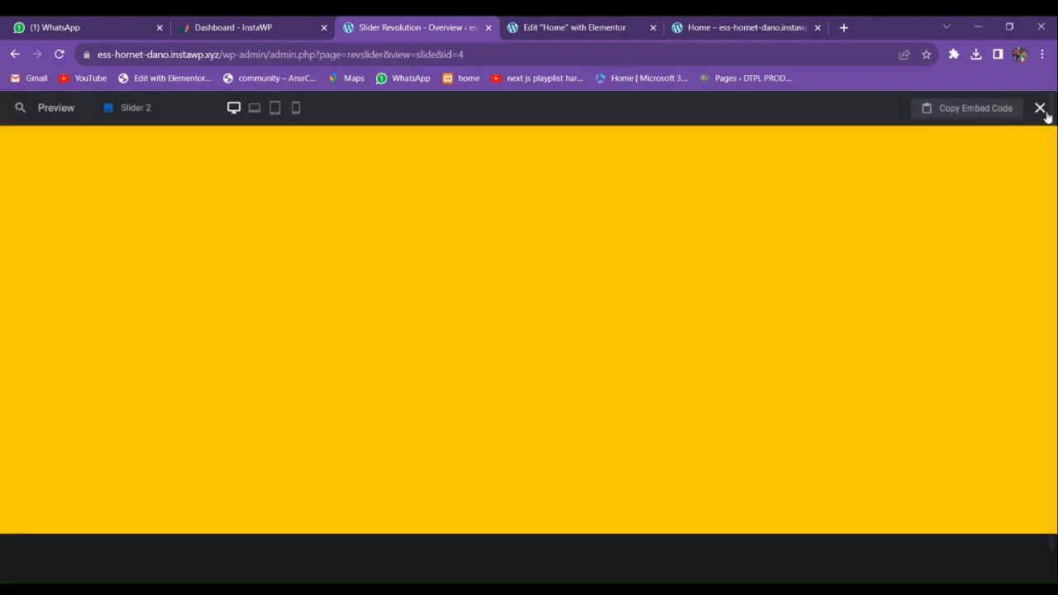
pyautogui.click(1039, 108)
# - Add a second shape layer over the yellow one and place it at about X 93 px, Y 87 px
pyautogui.moveTo(223, 112)
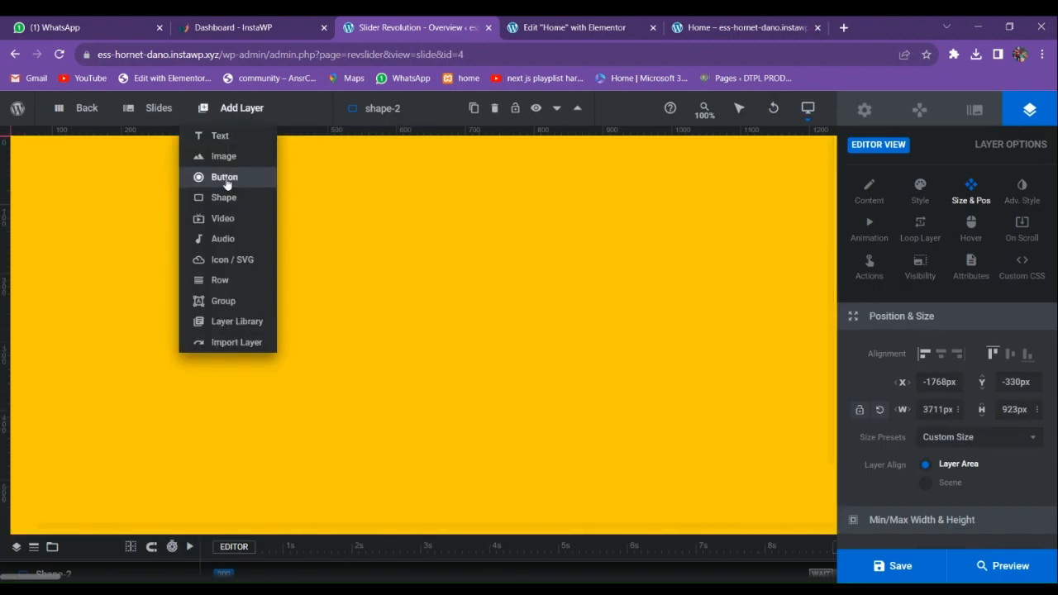
pyautogui.moveTo(224, 163)
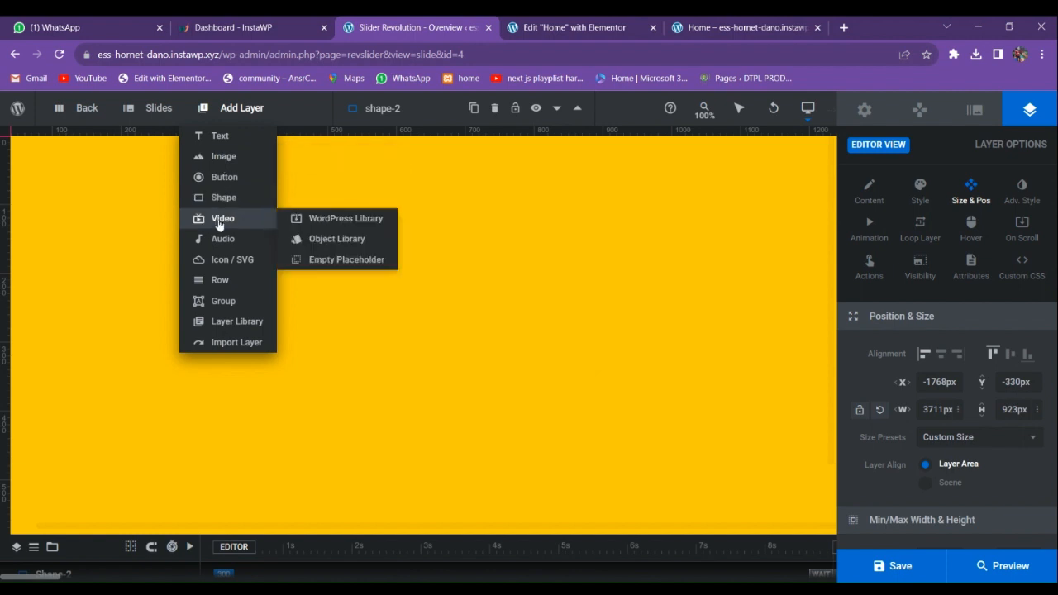
pyautogui.click(222, 199)
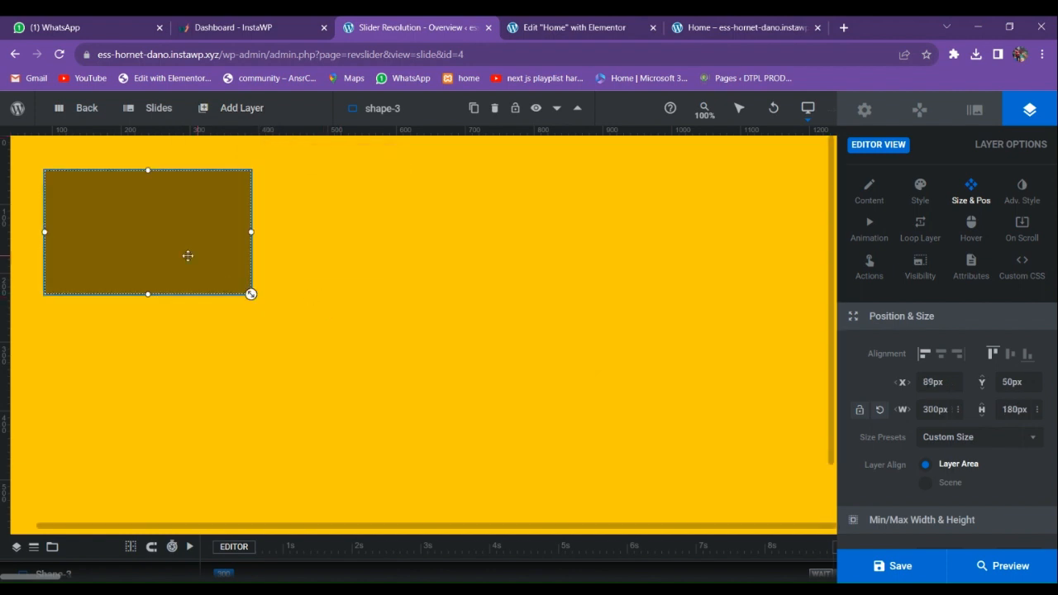
pyautogui.scroll(-3, 954, 394)
pyautogui.scroll(3, 954, 394)
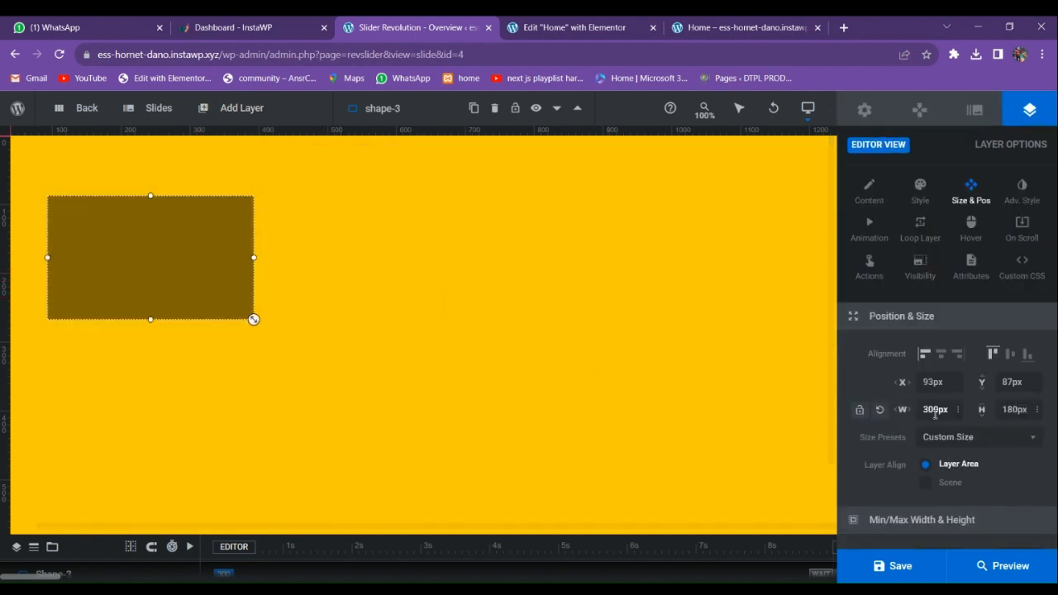
pyautogui.scroll(-1, 289, 290)
pyautogui.scroll(1, 289, 290)
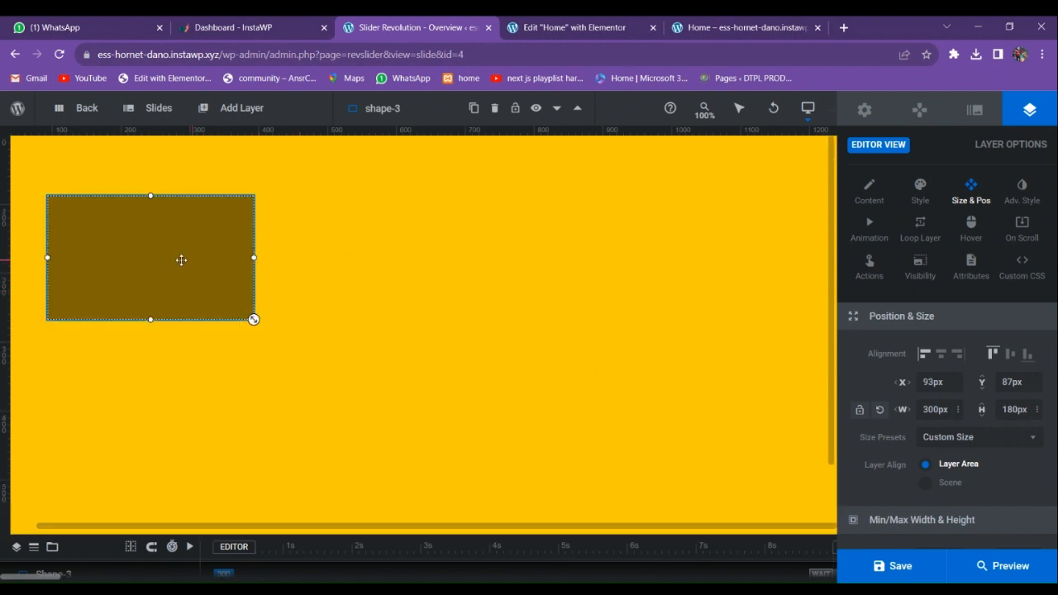
# - Set the new shape's background color to dark blue, about #0012b5, at 100% opacity
pyautogui.scroll(-3, 949, 427)
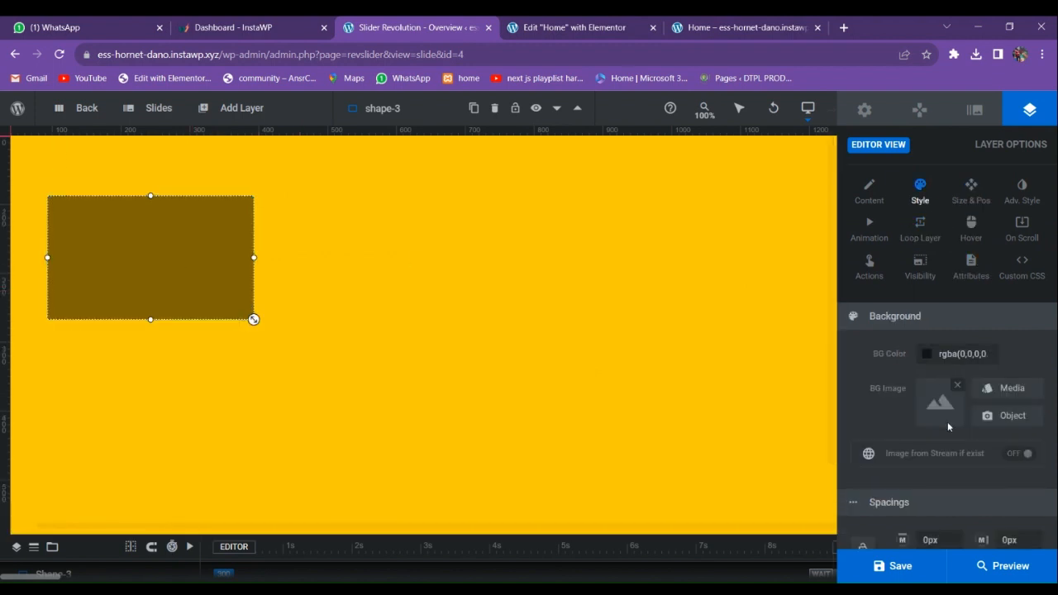
pyautogui.click(925, 356)
pyautogui.click(615, 371)
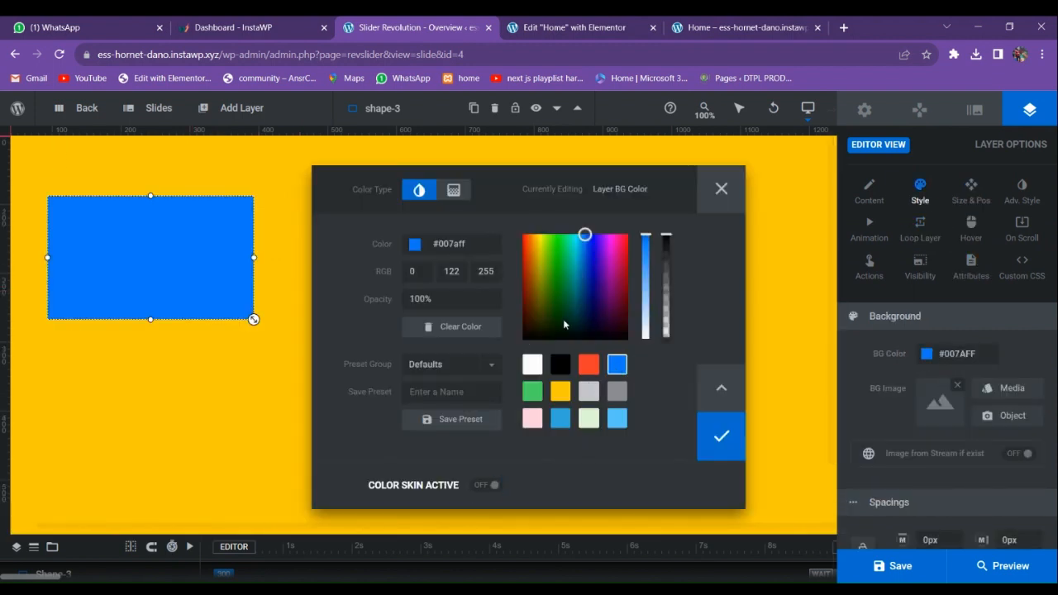
pyautogui.moveTo(588, 287)
pyautogui.mouseDown()
pyautogui.moveTo(588, 251)
pyautogui.moveTo(592, 268)
pyautogui.mouseUp()
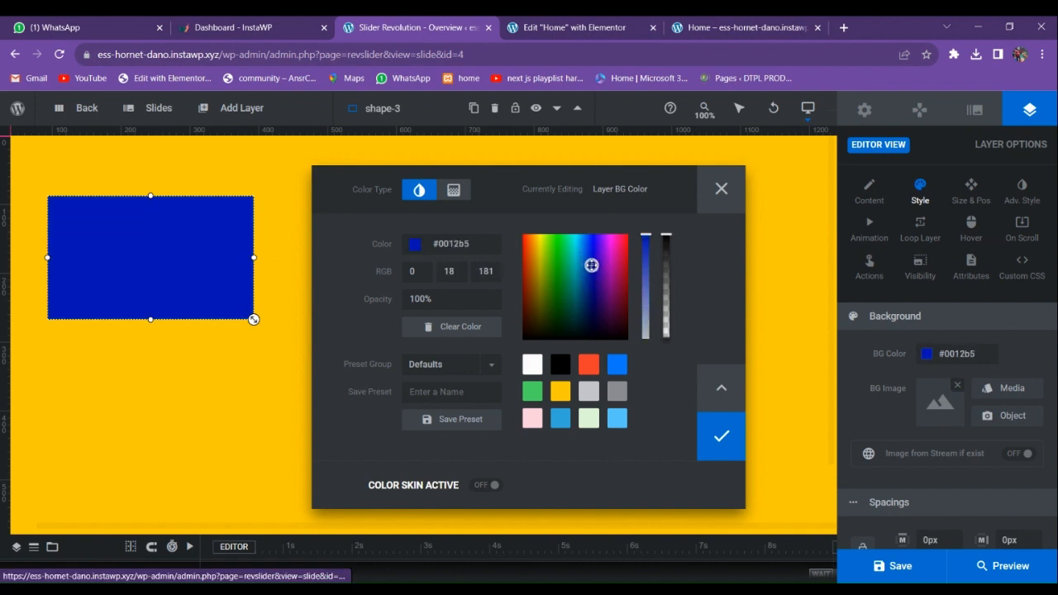
pyautogui.click(731, 438)
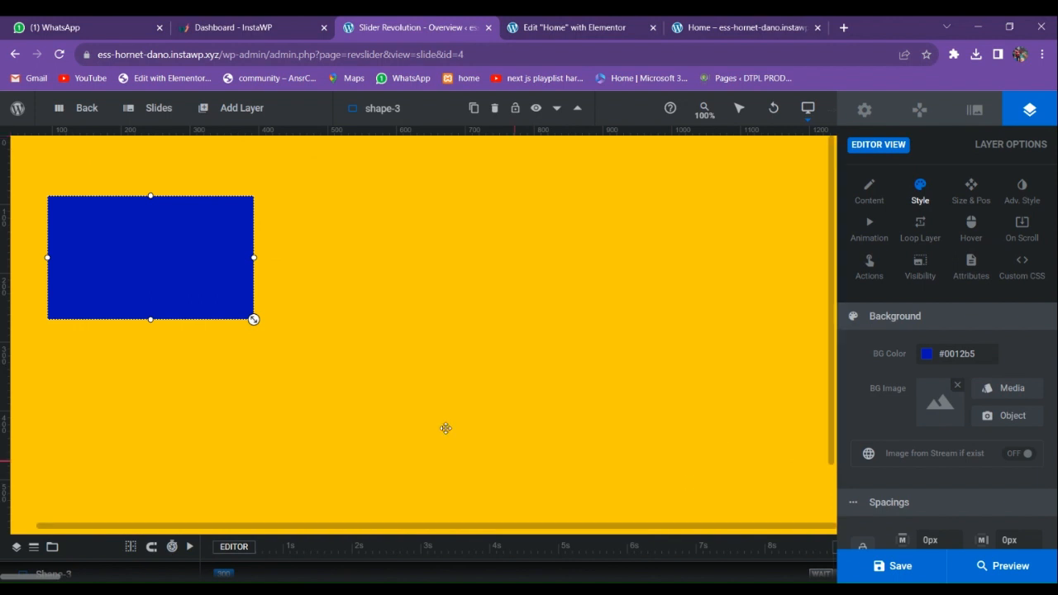
# - Rotate the blue shape by -10 degrees
pyautogui.click(1019, 203)
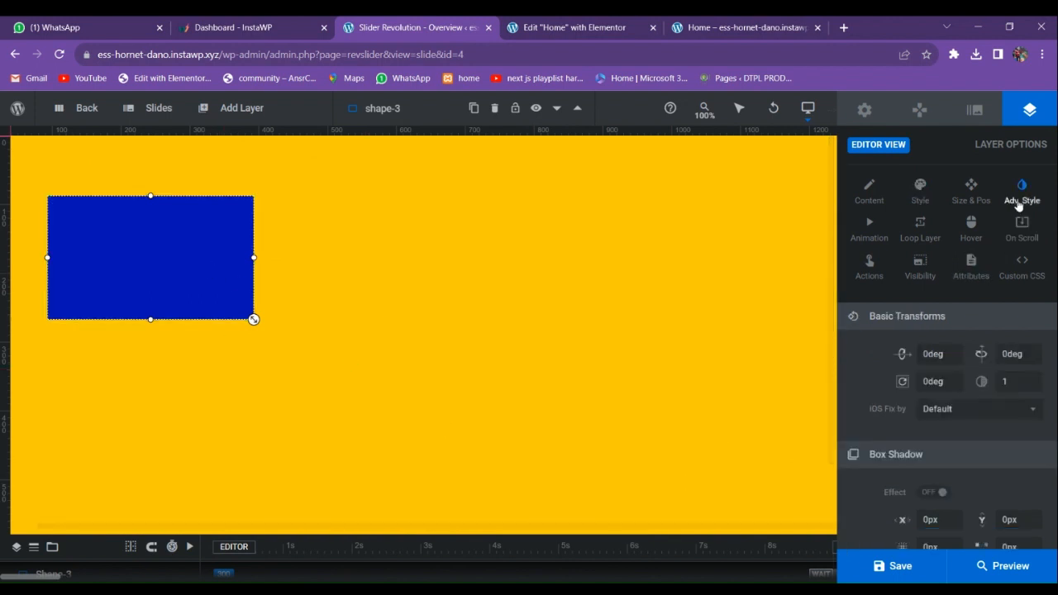
pyautogui.click(934, 384)
pyautogui.write('-10')
pyautogui.press('Return')
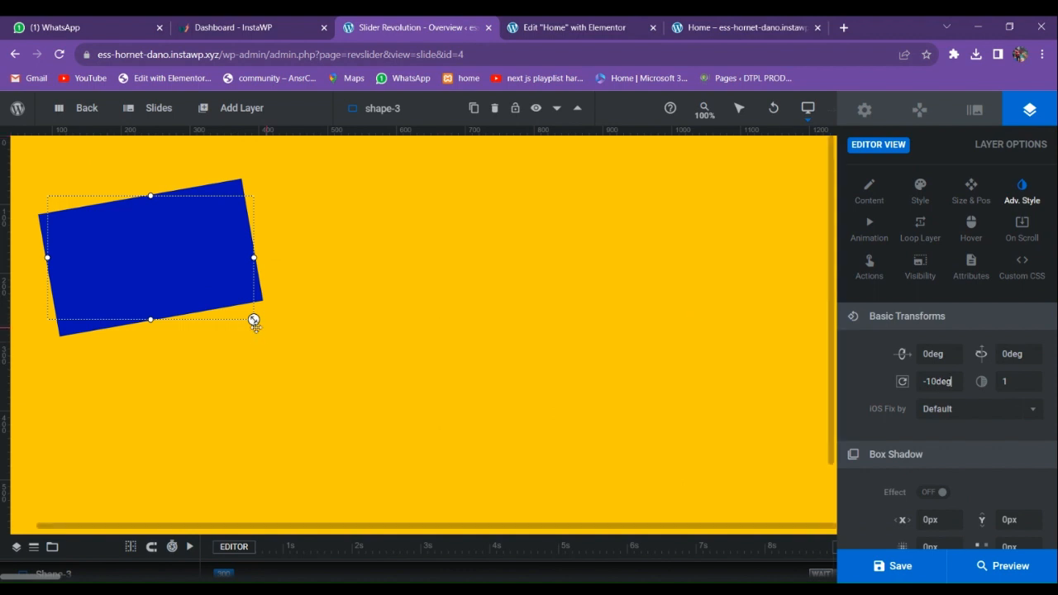
# - Enlarge the rotated blue shape to about 1144 × 686 px and move it to about X -458 px, Y -258 px
pyautogui.moveTo(255, 321); pyautogui.dragTo(477, 510)
pyautogui.moveTo(446, 440); pyautogui.dragTo(140, 328)
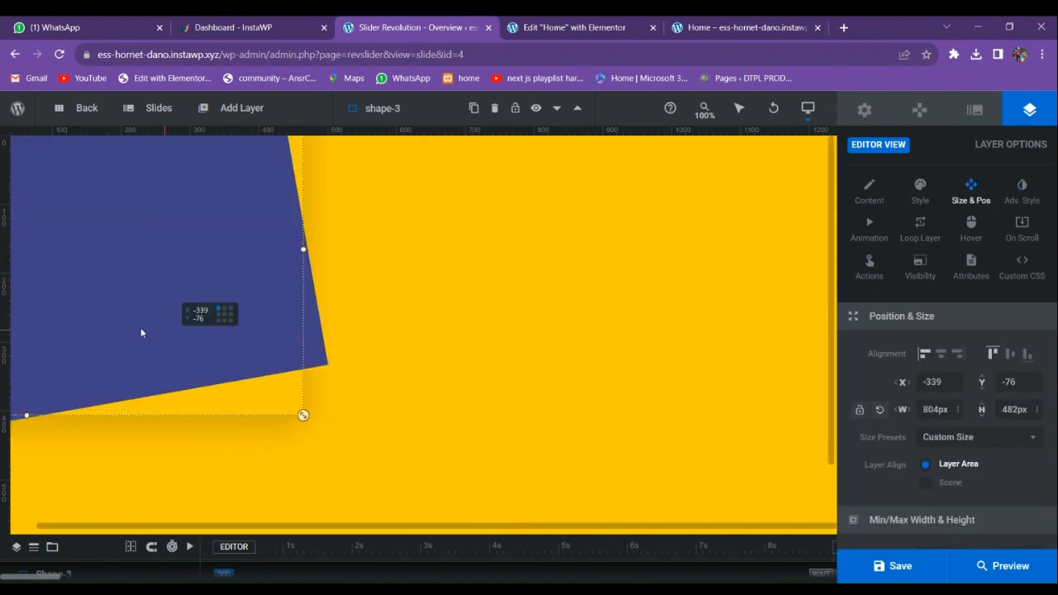
pyautogui.moveTo(303, 414); pyautogui.dragTo(448, 518)
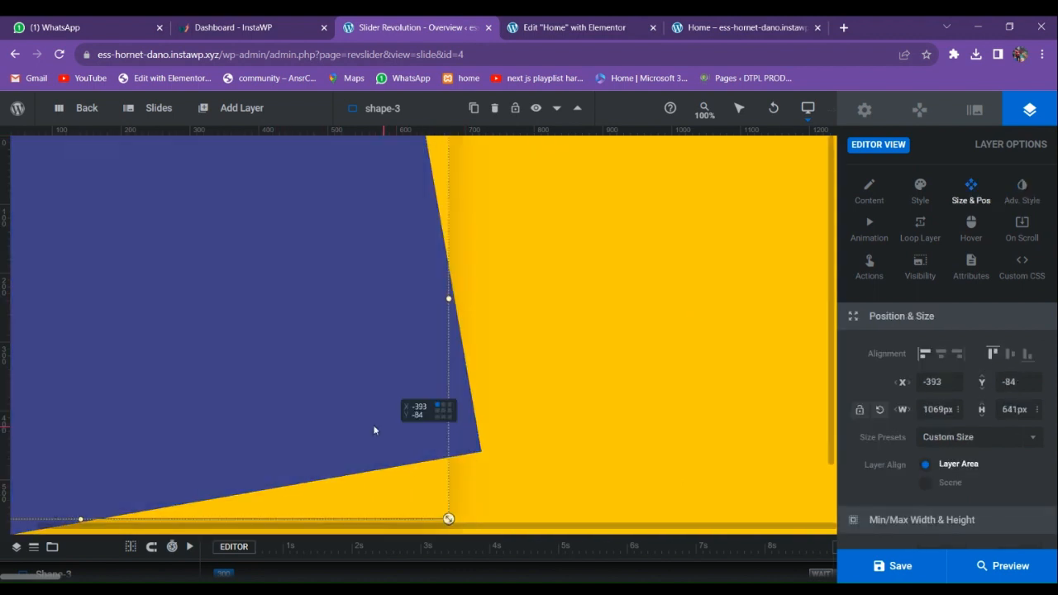
pyautogui.moveTo(374, 429); pyautogui.dragTo(412, 338)
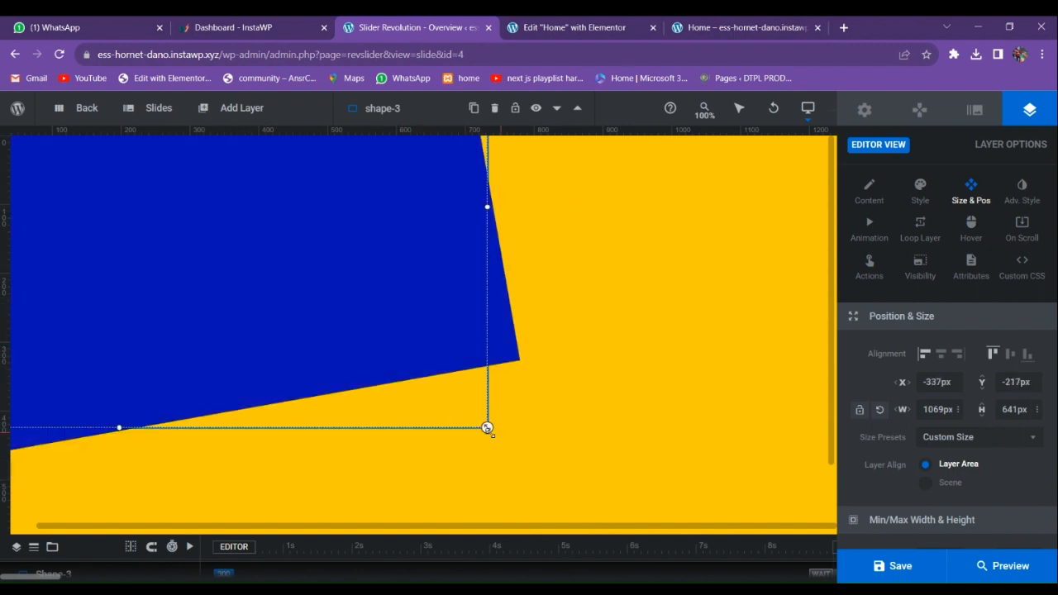
pyautogui.moveTo(486, 428); pyautogui.dragTo(538, 455)
pyautogui.moveTo(388, 365); pyautogui.dragTo(301, 340)
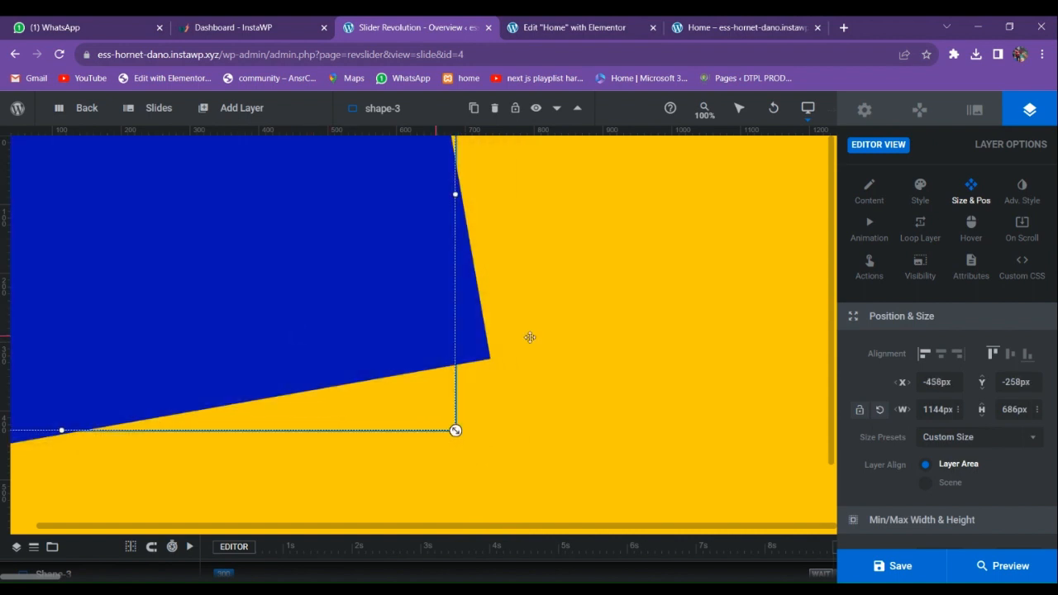
# - Save and preview the module, and compare the blue shape with the sale slider on the live home page
pyautogui.click(863, 569)
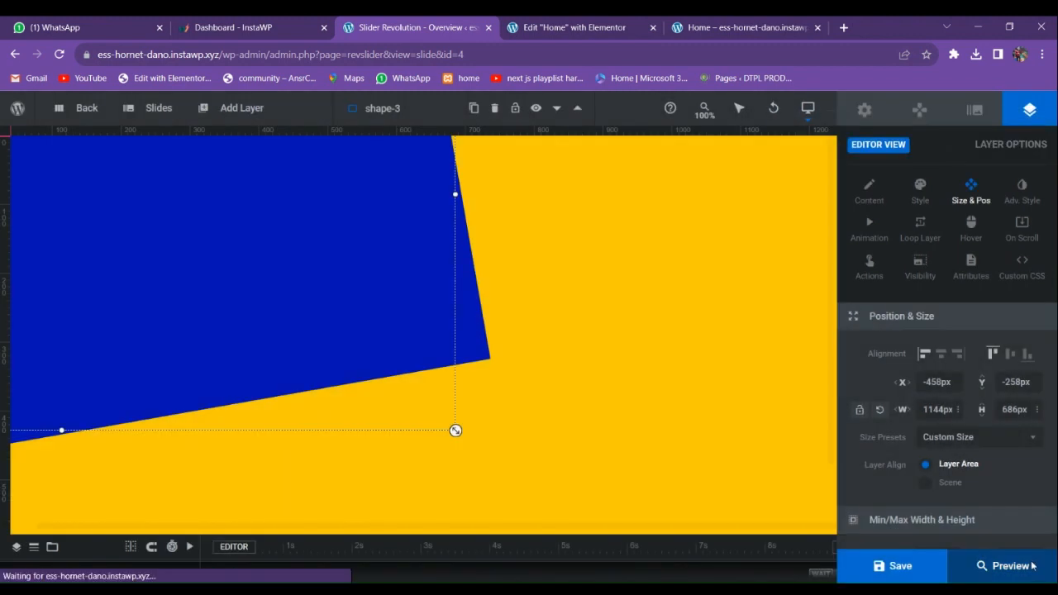
pyautogui.click(1031, 565)
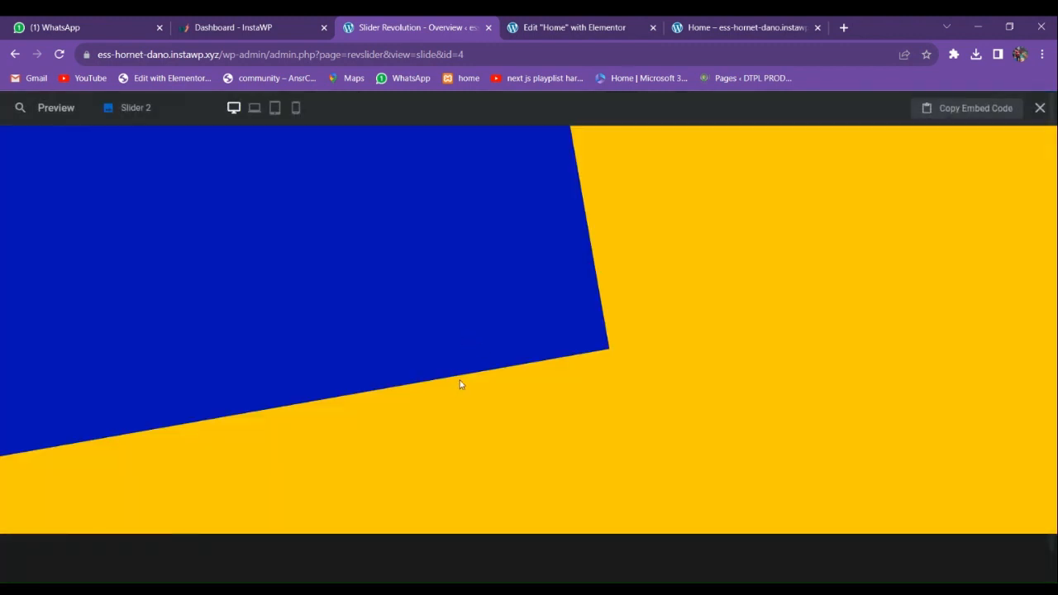
pyautogui.click(1040, 107)
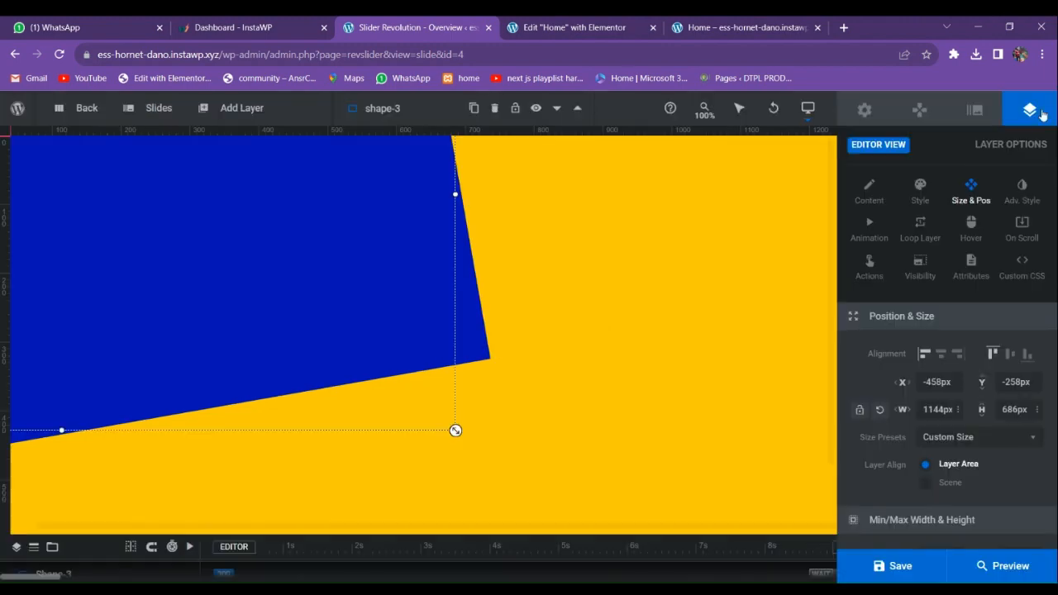
pyautogui.hotkey('ctrl', '5')
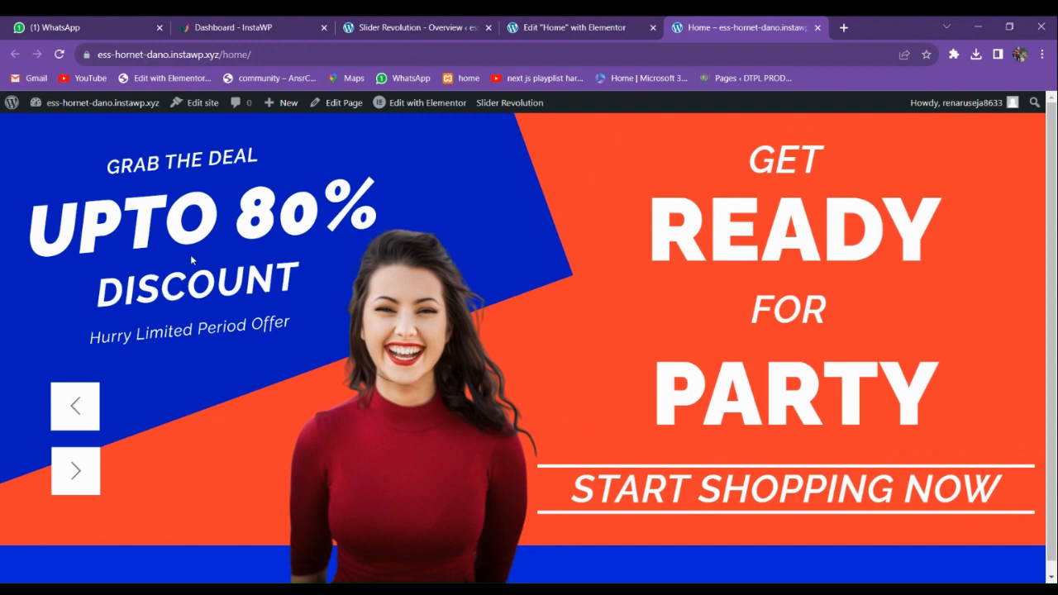
pyautogui.click(479, 23)
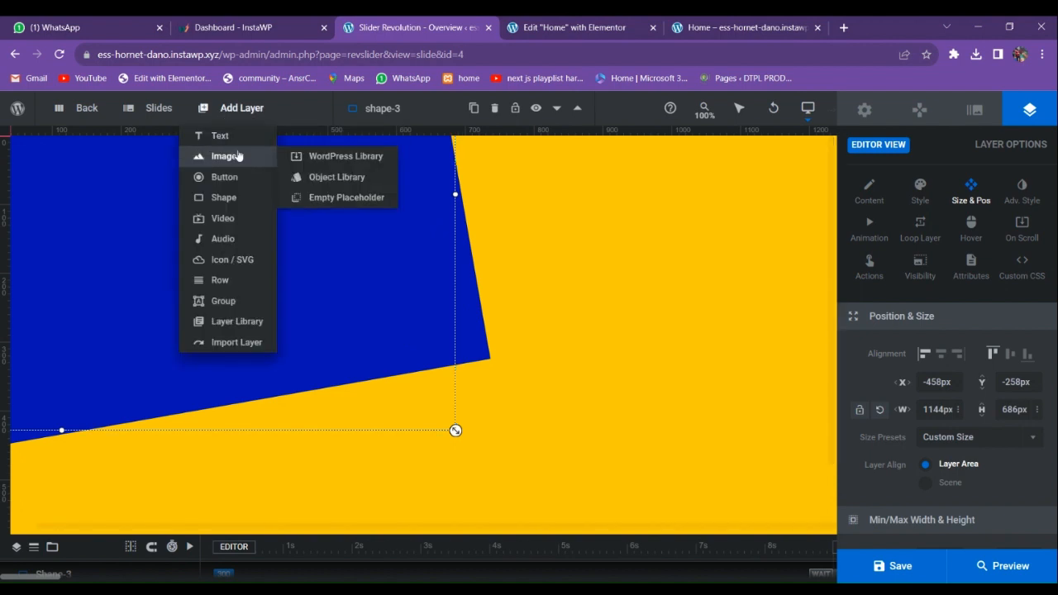
# - Add a text layer over the blue shape and apply the italic Raleway headline quick style to it
pyautogui.moveTo(231, 136)
pyautogui.click(340, 136)
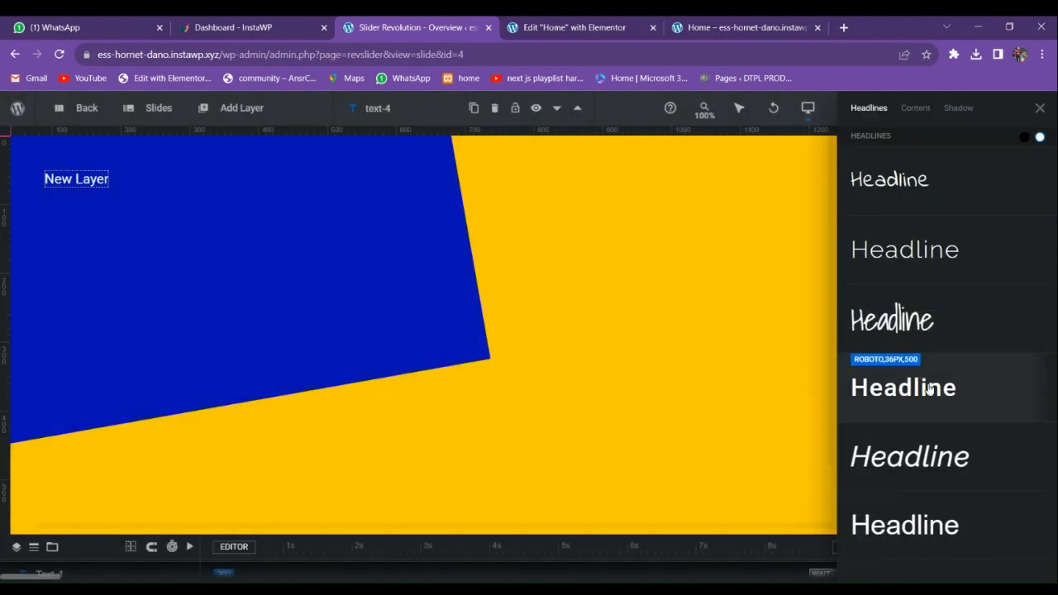
pyautogui.scroll(-2, 932, 438)
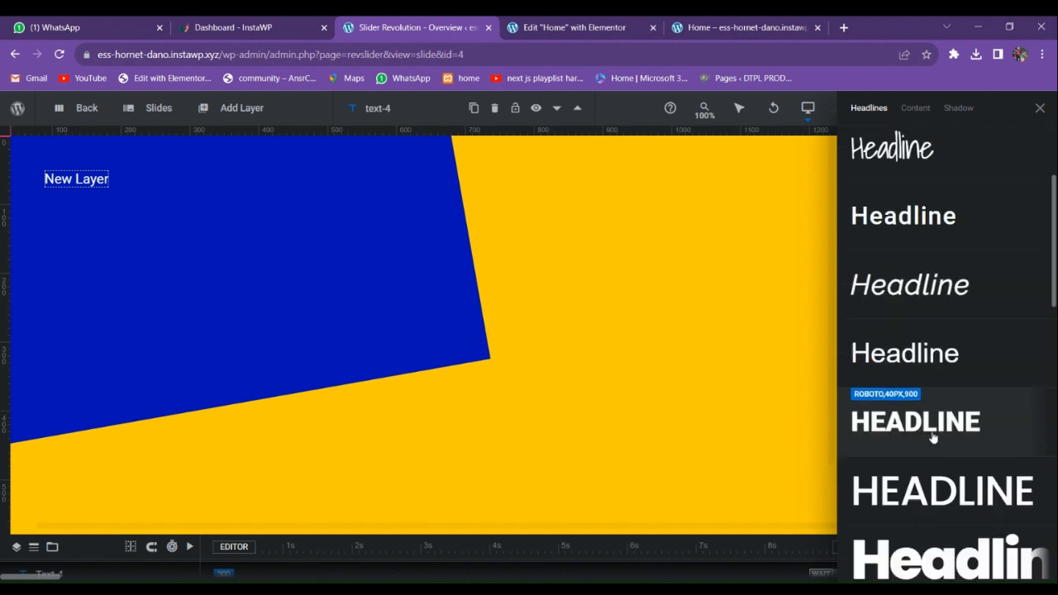
pyautogui.click(932, 298)
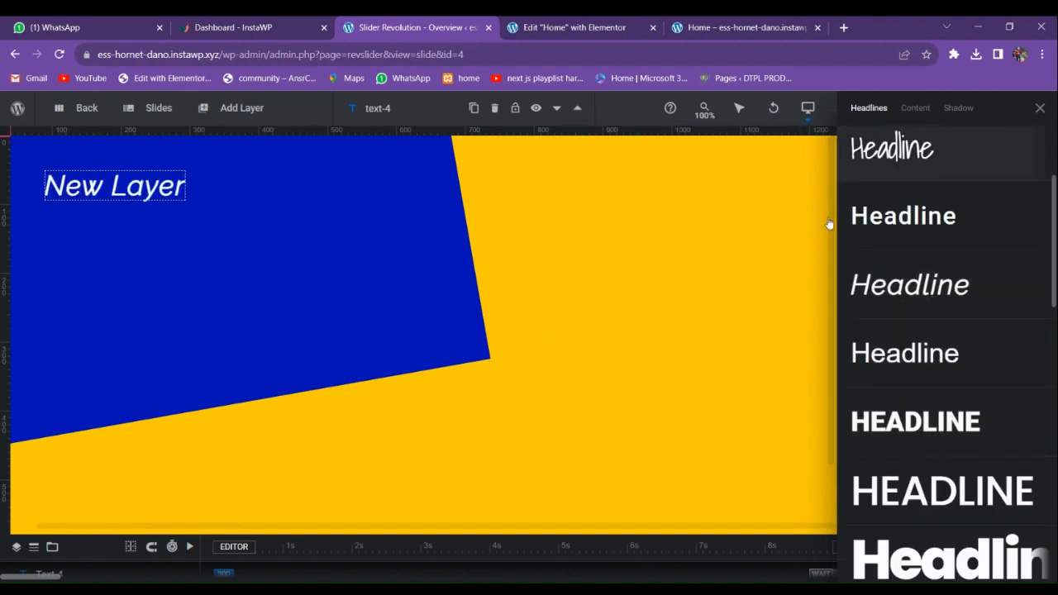
pyautogui.click(1039, 108)
# - Check the slider wording on the live home page and set the new text layer's content to "GRAB THE DEAL"
pyautogui.click(698, 27)
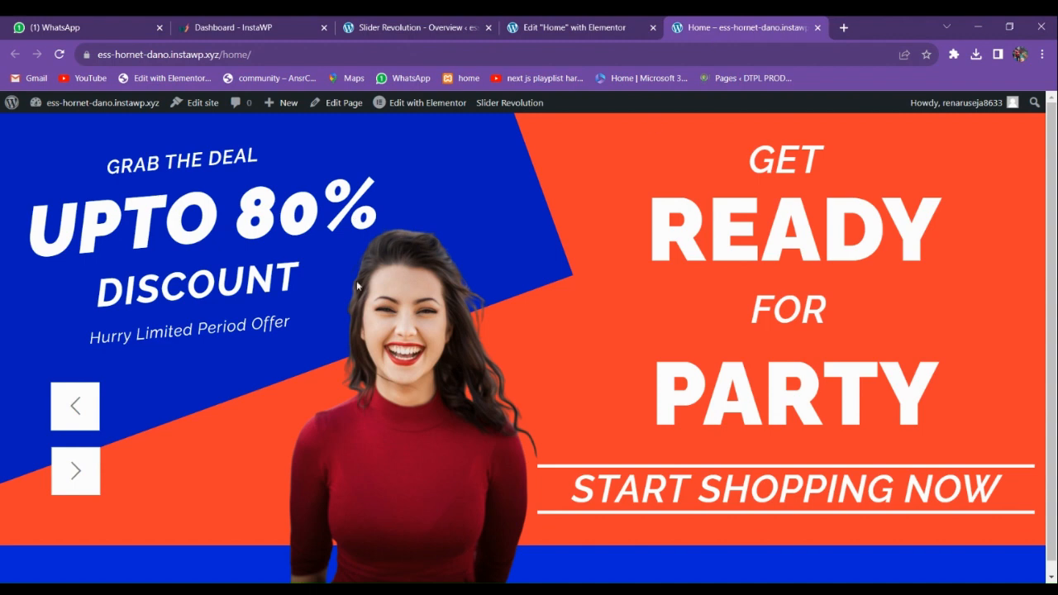
pyautogui.click(417, 25)
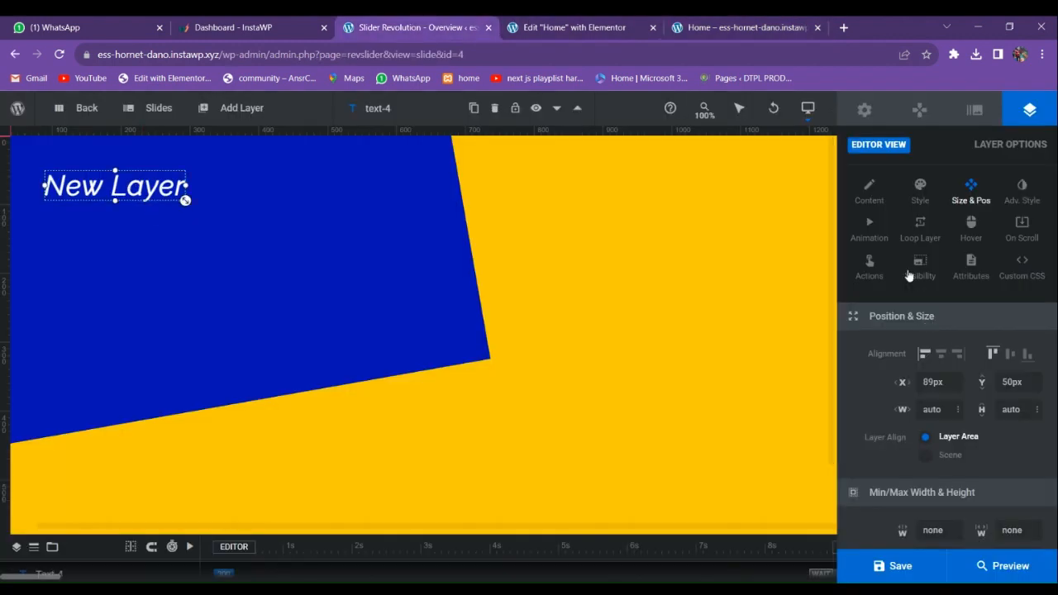
pyautogui.click(868, 192)
pyautogui.moveTo(937, 380); pyautogui.dragTo(823, 373)
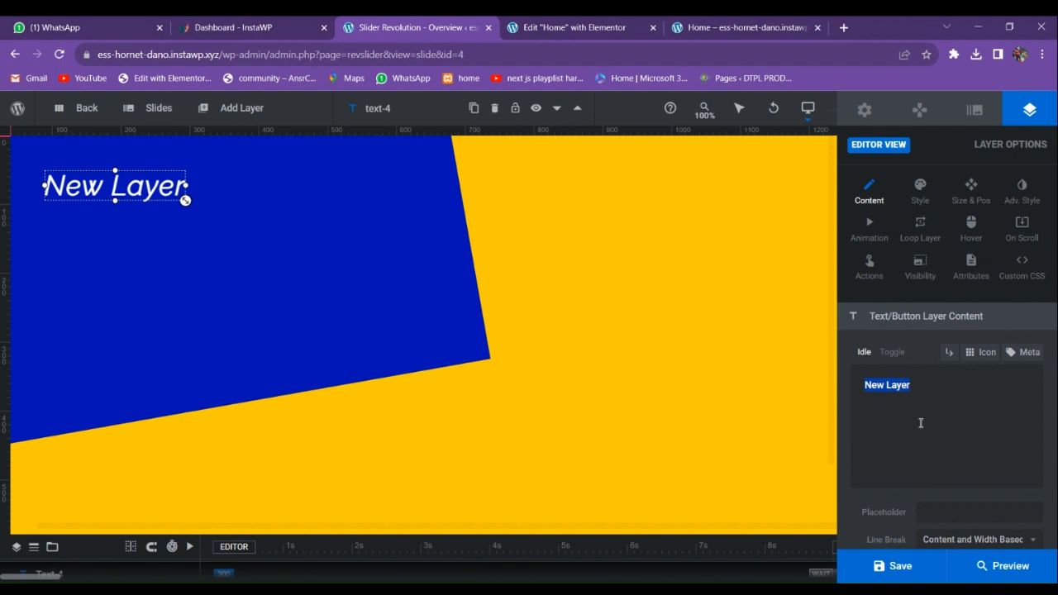
pyautogui.write('GRAB THE DEAL')
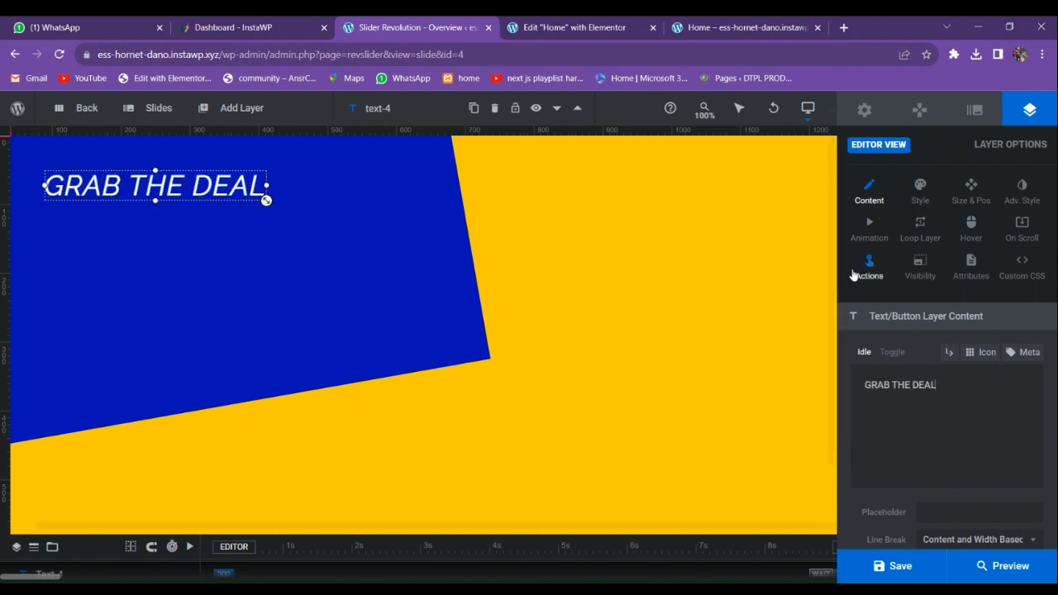
# - Shrink the GRAB THE DEAL text to a font size of about 27 px and open its transform settings
pyautogui.moveTo(265, 199); pyautogui.dragTo(192, 191)
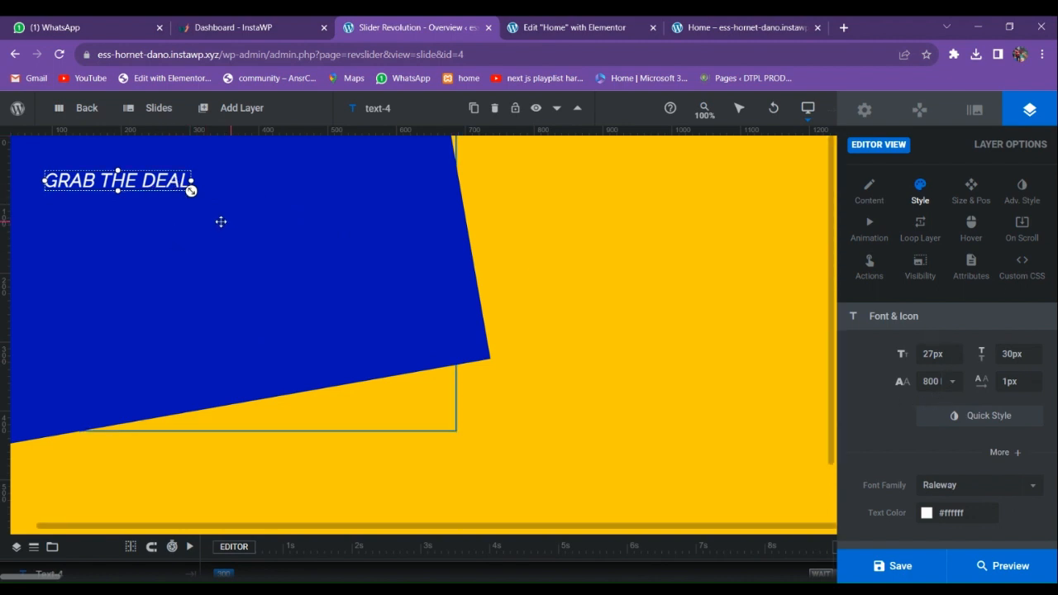
pyautogui.click(1015, 199)
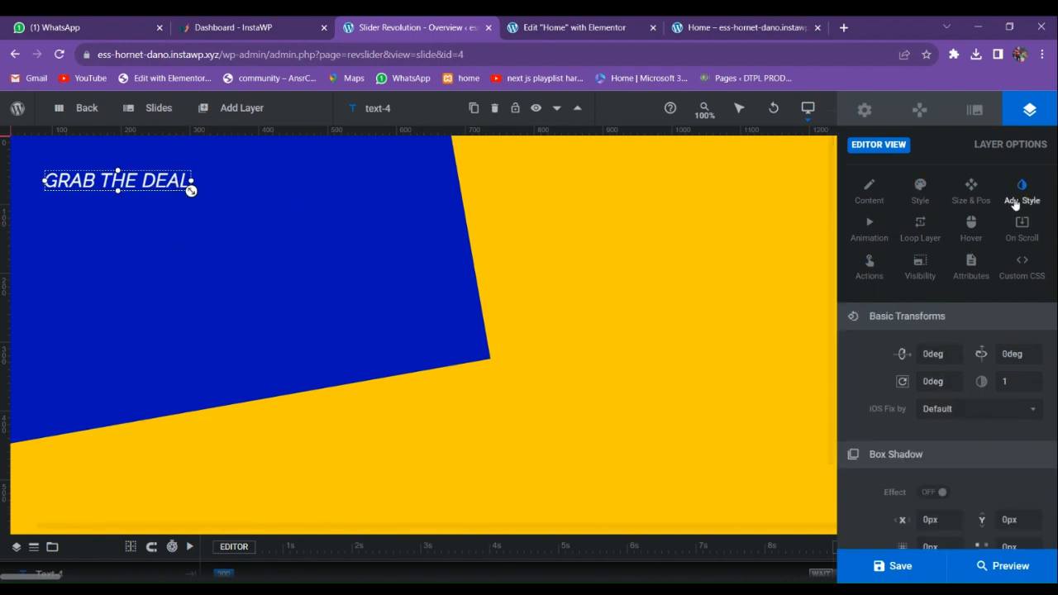
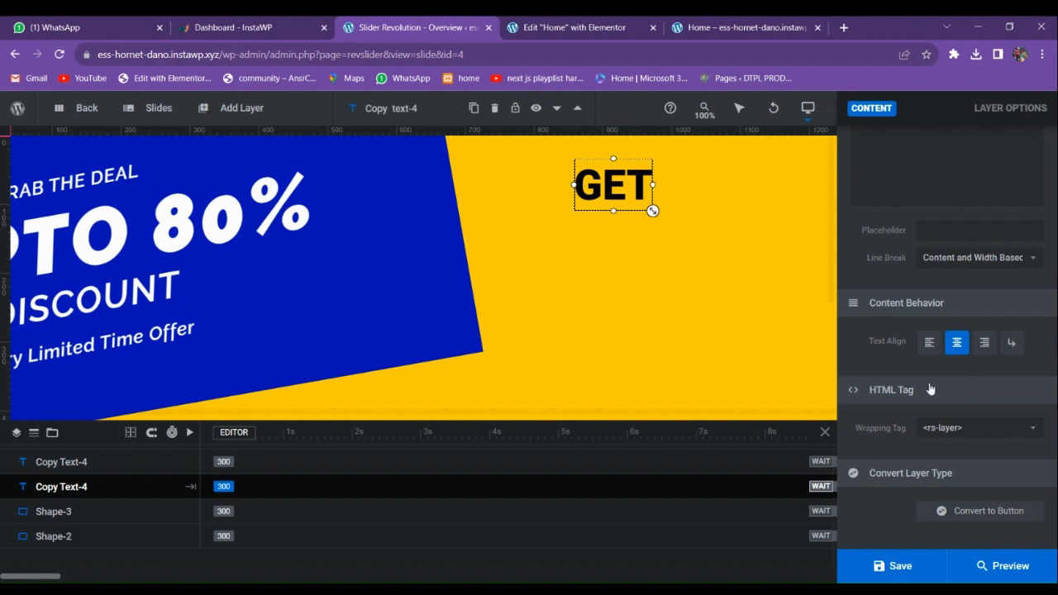
# - Make the GET text italic and move it slightly right and up on the yellow background
pyautogui.scroll(5, 921, 453)
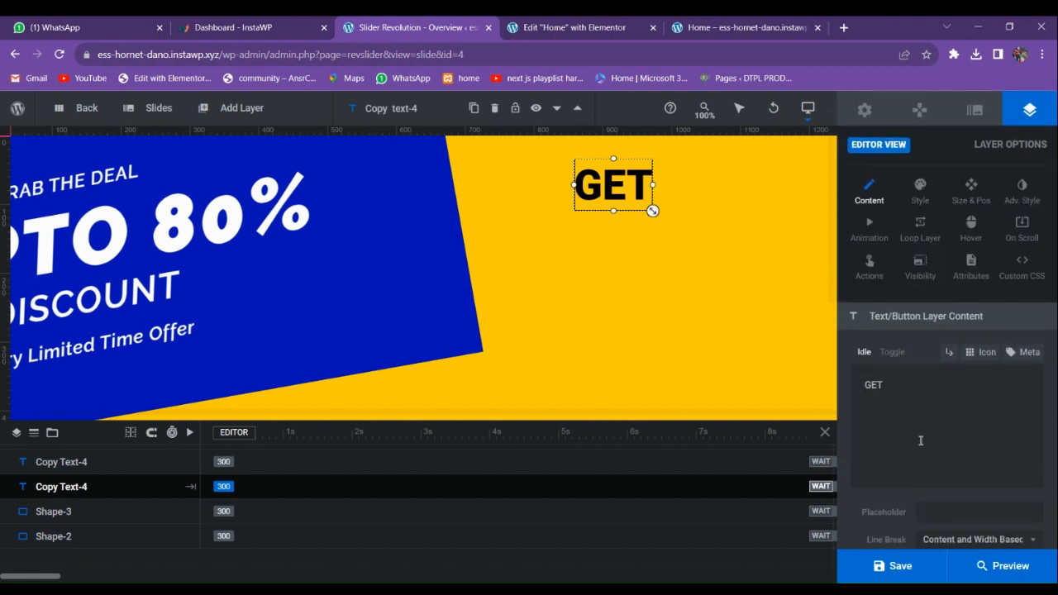
pyautogui.click(920, 192)
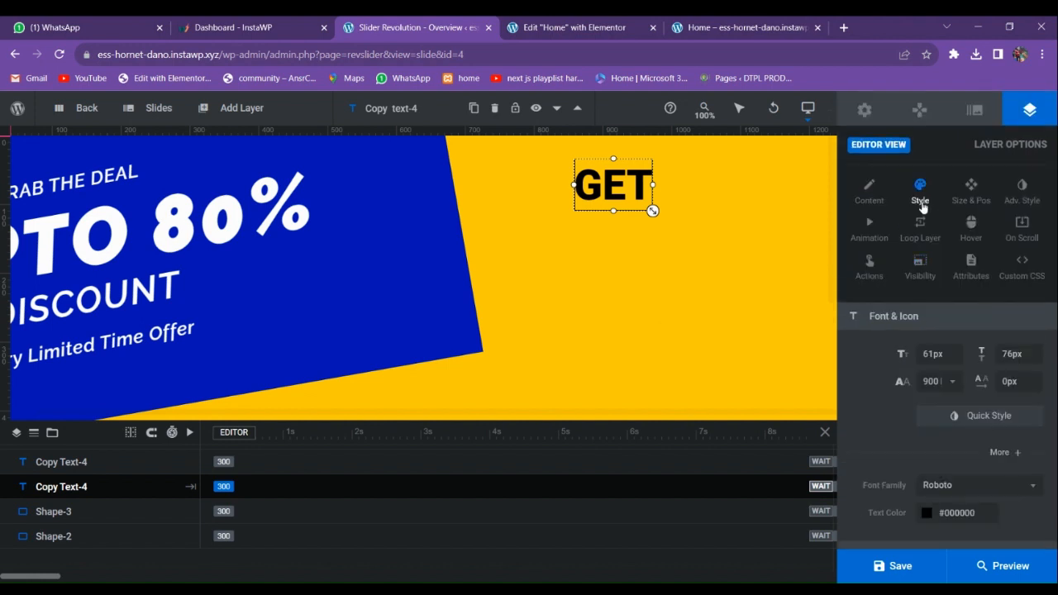
pyautogui.click(963, 415)
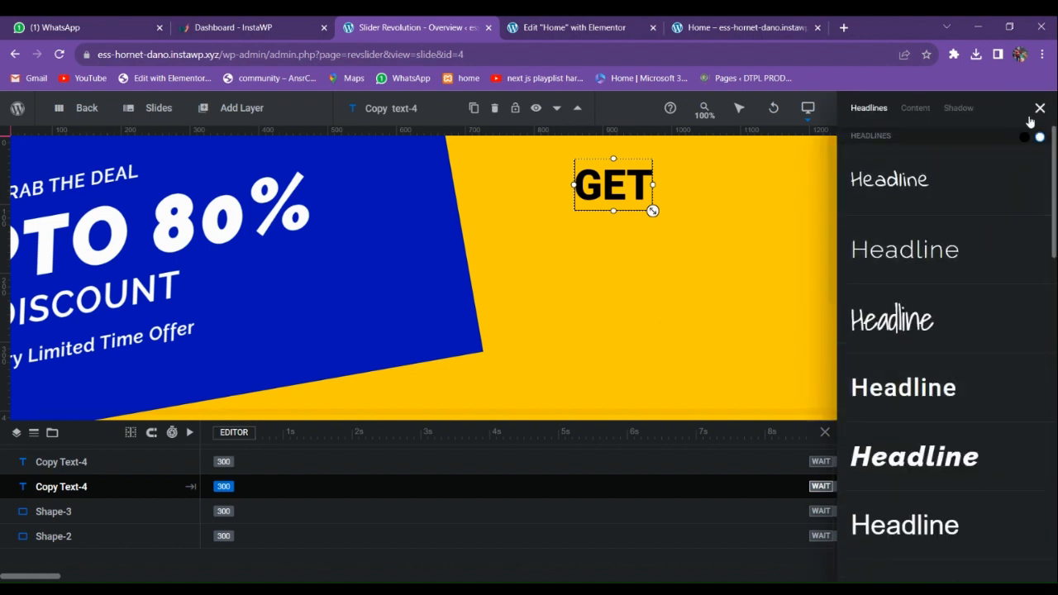
pyautogui.click(1004, 453)
pyautogui.scroll(-2, 963, 421)
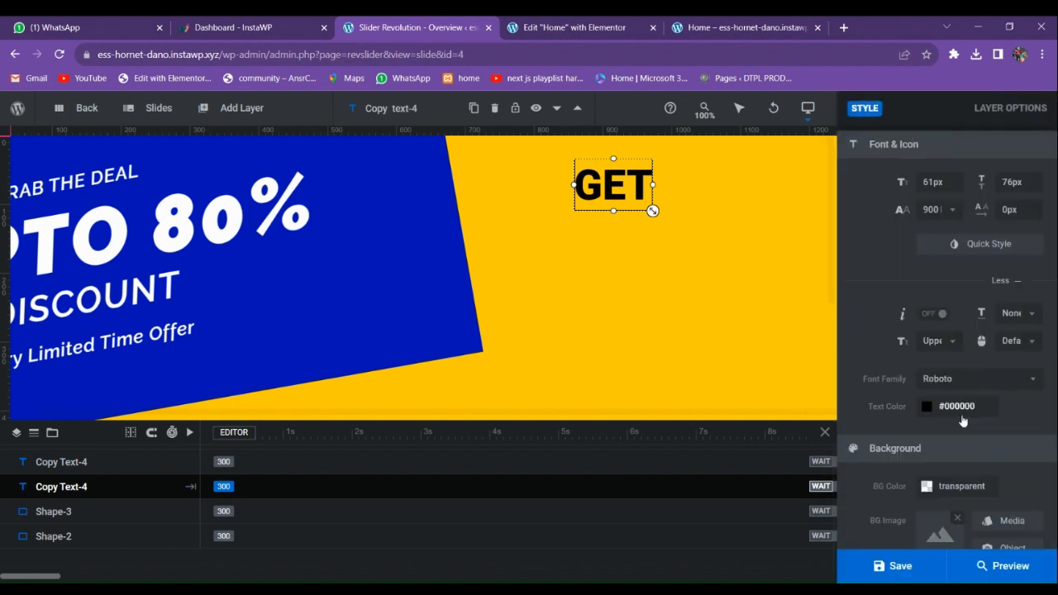
pyautogui.click(931, 318)
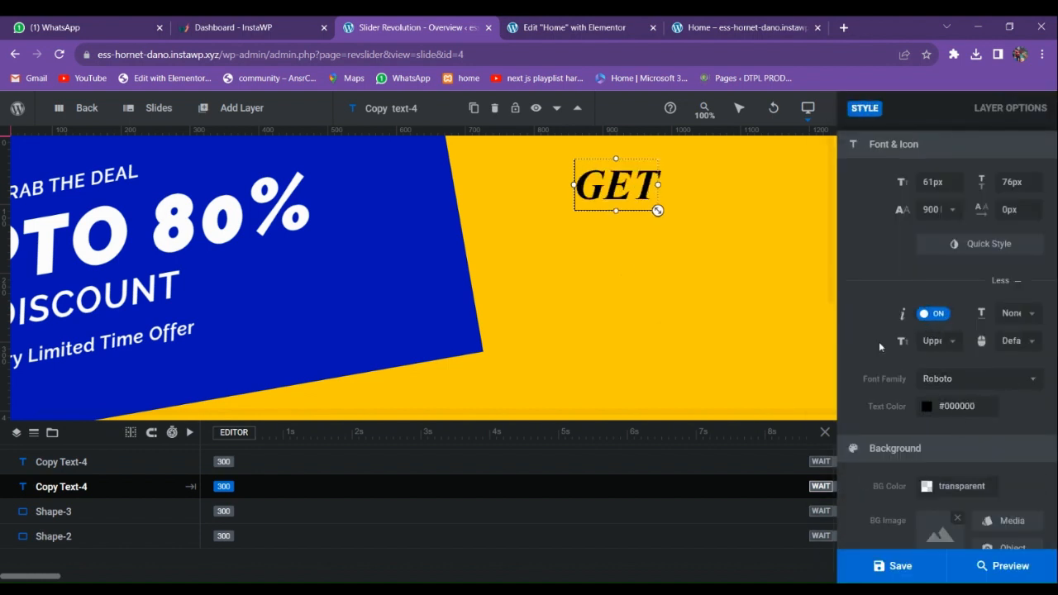
pyautogui.moveTo(627, 204); pyautogui.dragTo(650, 200)
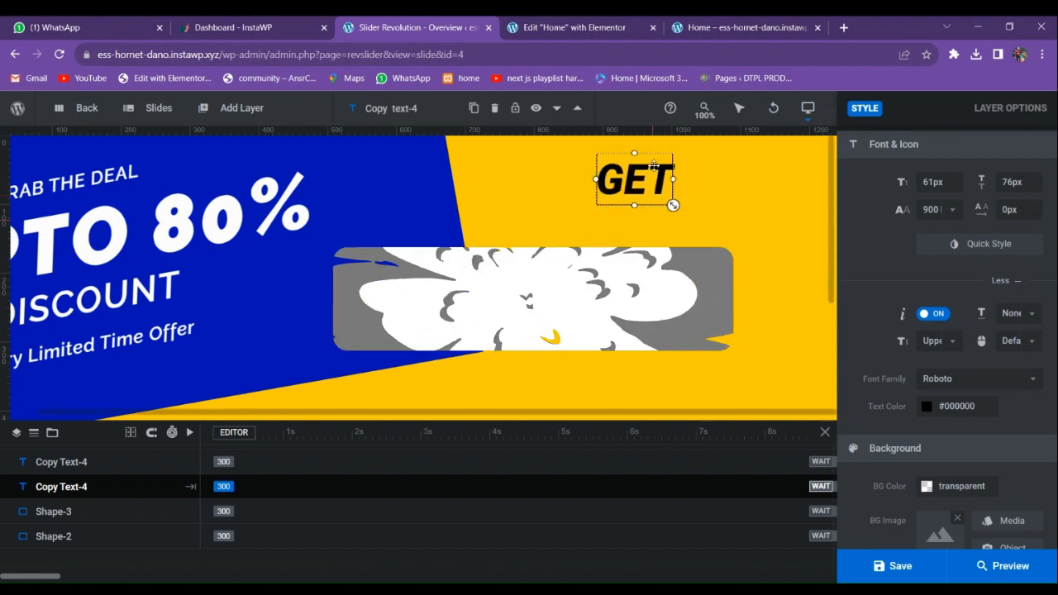
# - Following the live home page, duplicate the GET layer to about X 890, Y 121 px and change the copy's text to "READY"
pyautogui.click(580, 24)
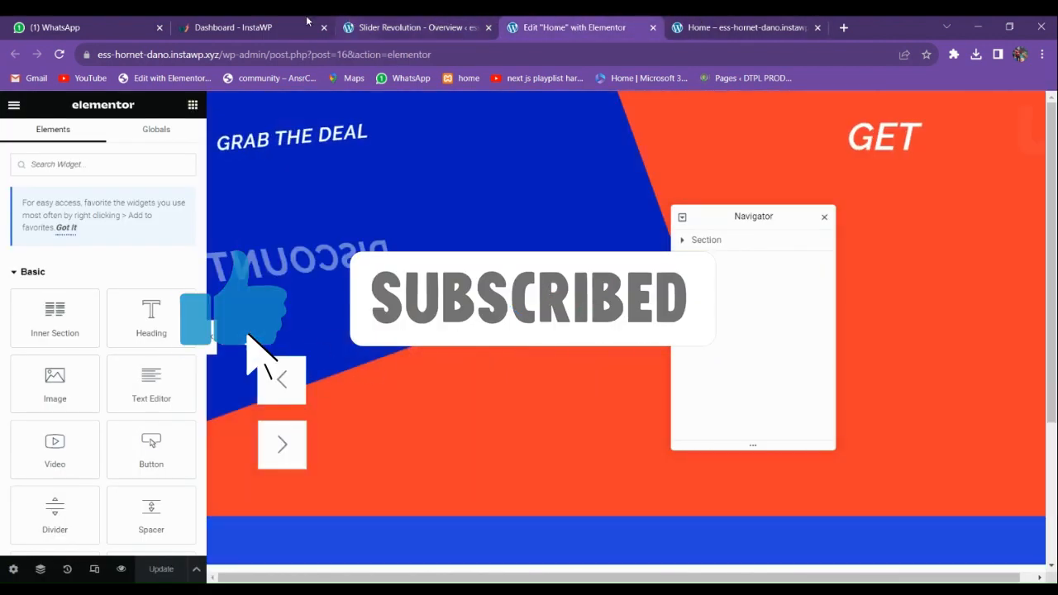
pyautogui.click(303, 22)
pyautogui.click(422, 23)
pyautogui.click(699, 23)
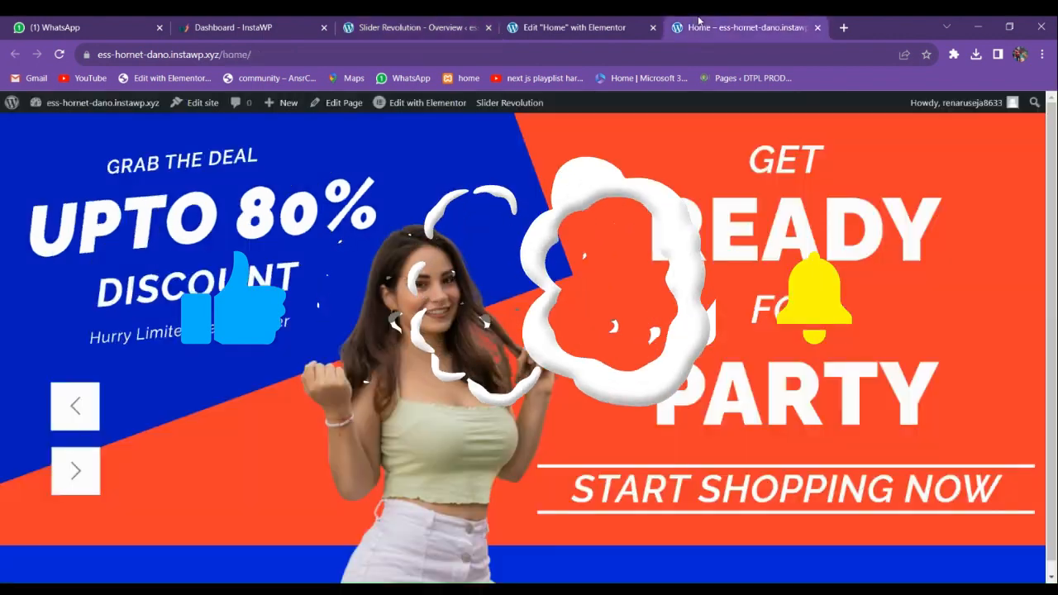
pyautogui.click(434, 21)
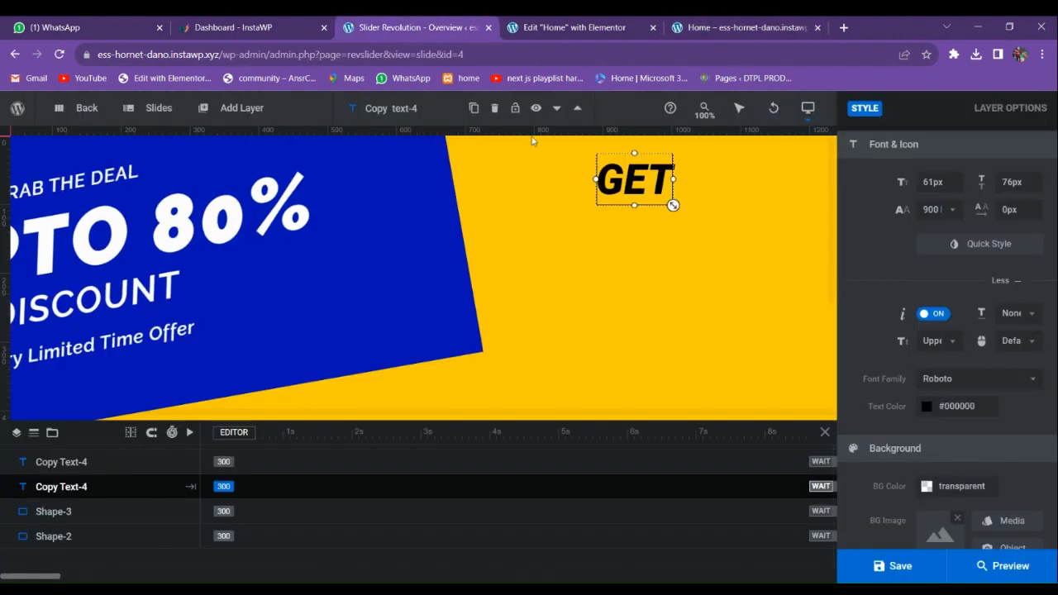
pyautogui.rightClick(655, 182)
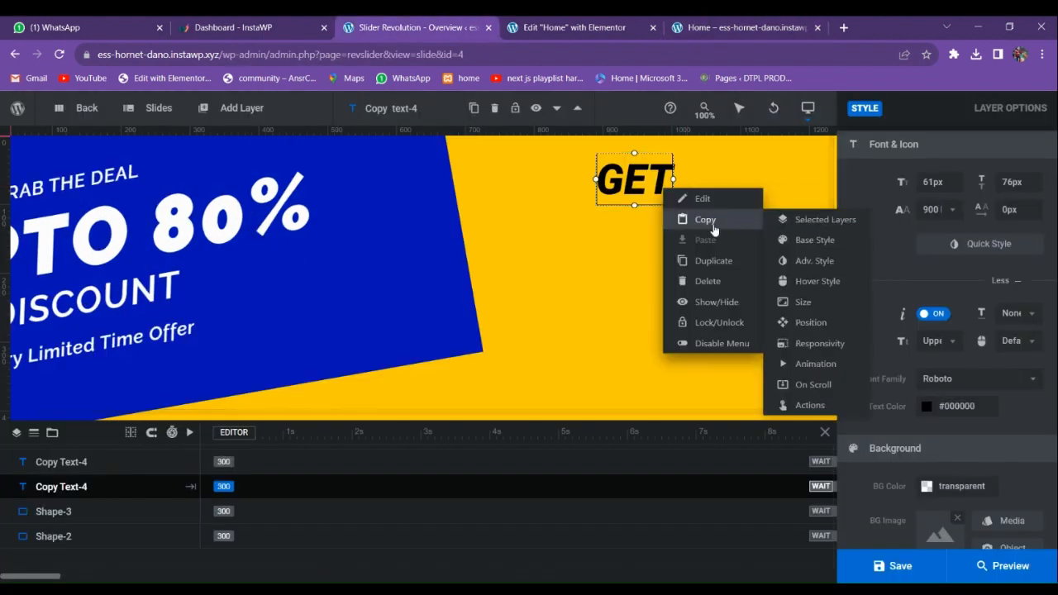
pyautogui.click(712, 261)
pyautogui.moveTo(635, 226); pyautogui.dragTo(634, 272)
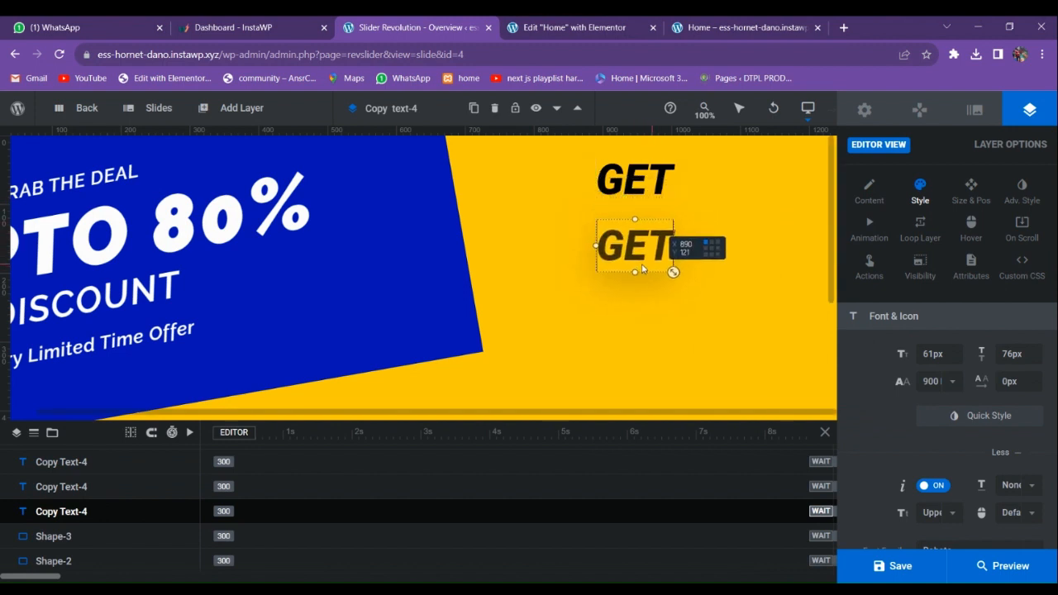
pyautogui.click(869, 190)
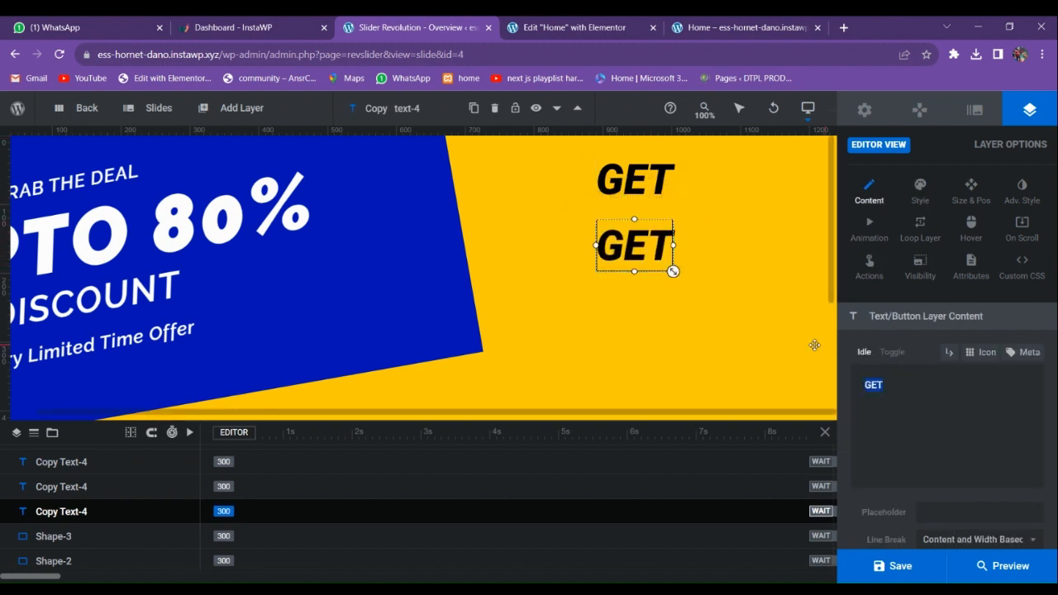
pyautogui.write('READY')
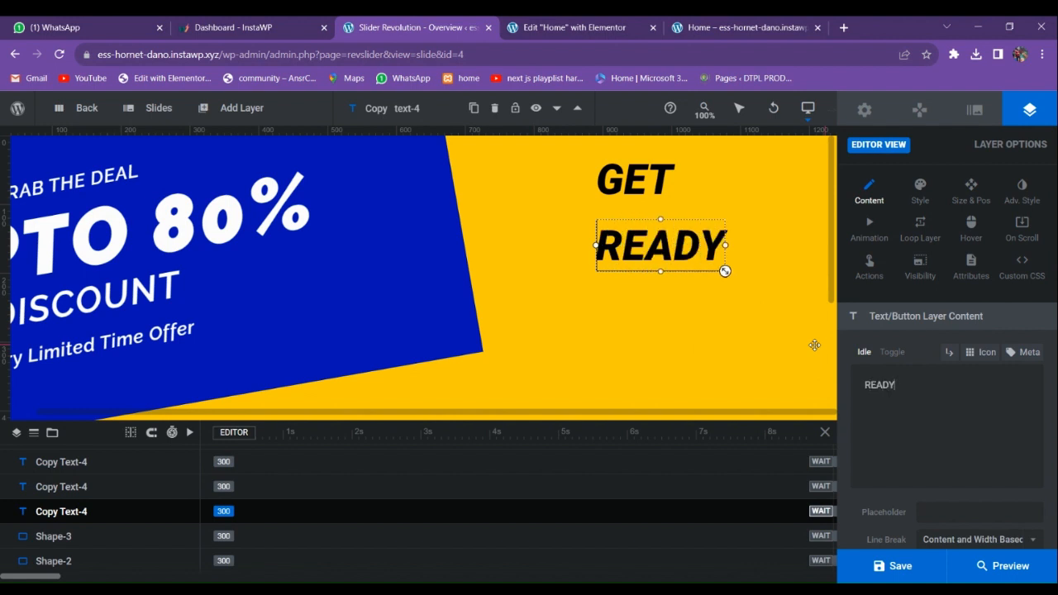
# - Turn off italics for the READY text, enlarge it to a font size of about 119 px, and center it under GET
pyautogui.click(920, 194)
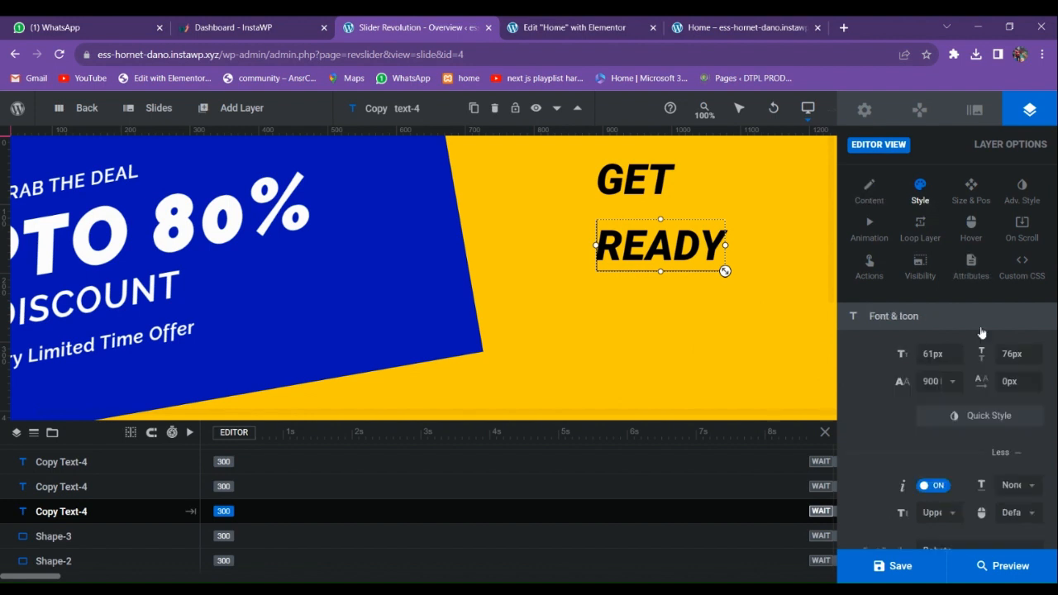
pyautogui.scroll(-1, 983, 457)
pyautogui.click(930, 399)
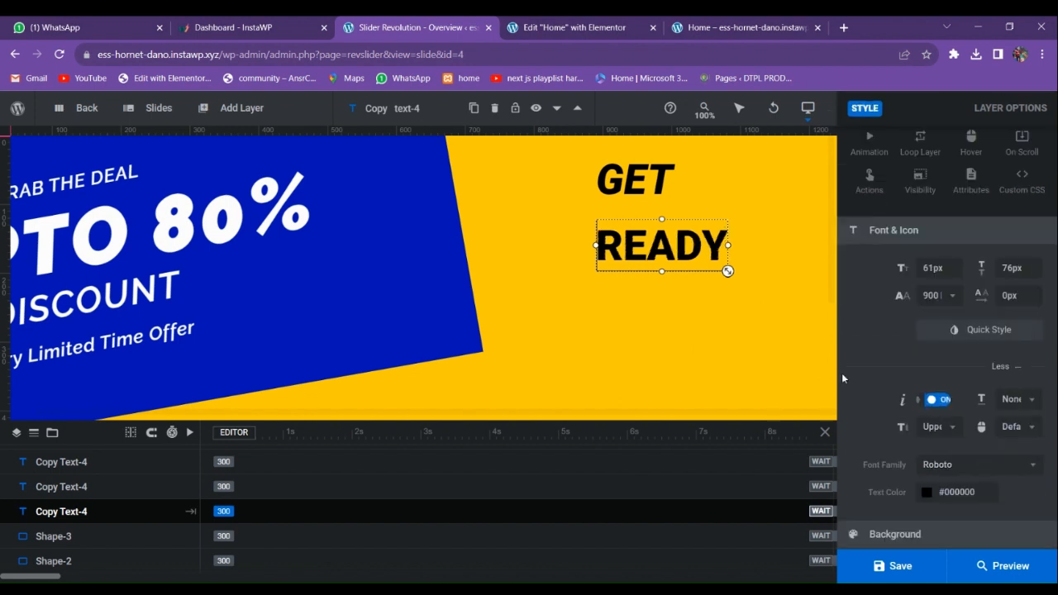
pyautogui.moveTo(712, 265); pyautogui.dragTo(778, 324)
pyautogui.moveTo(621, 281); pyautogui.dragTo(637, 282)
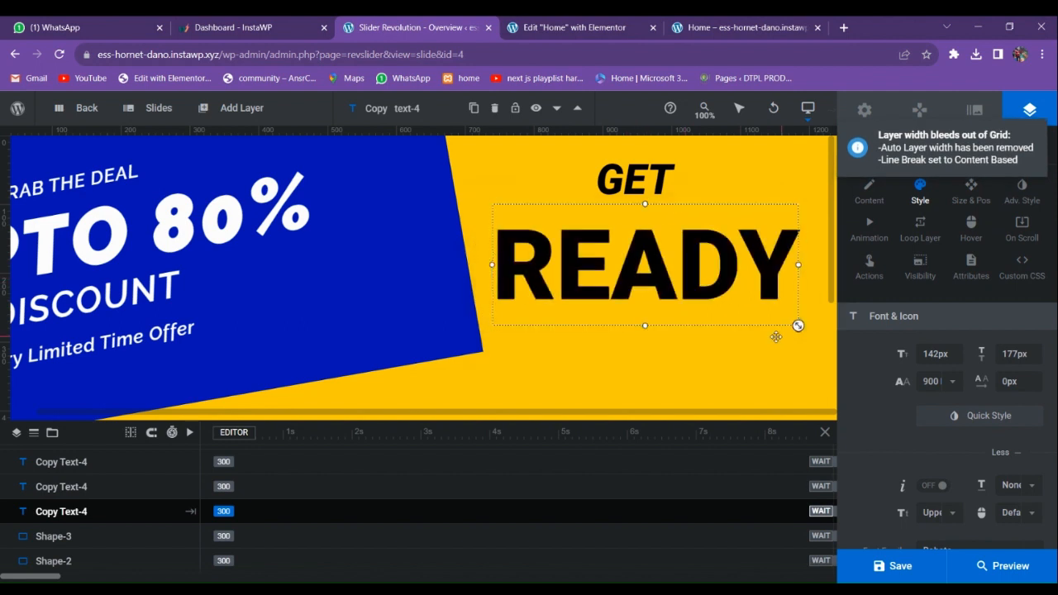
pyautogui.moveTo(797, 329); pyautogui.dragTo(746, 302)
pyautogui.moveTo(661, 271); pyautogui.dragTo(682, 283)
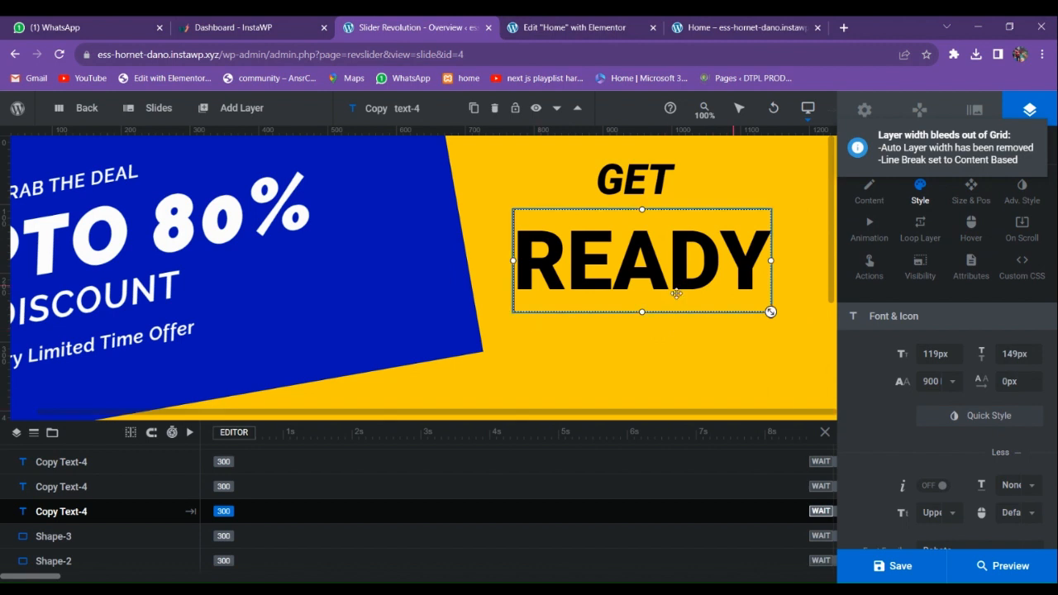
pyautogui.click(932, 381)
pyautogui.click(954, 496)
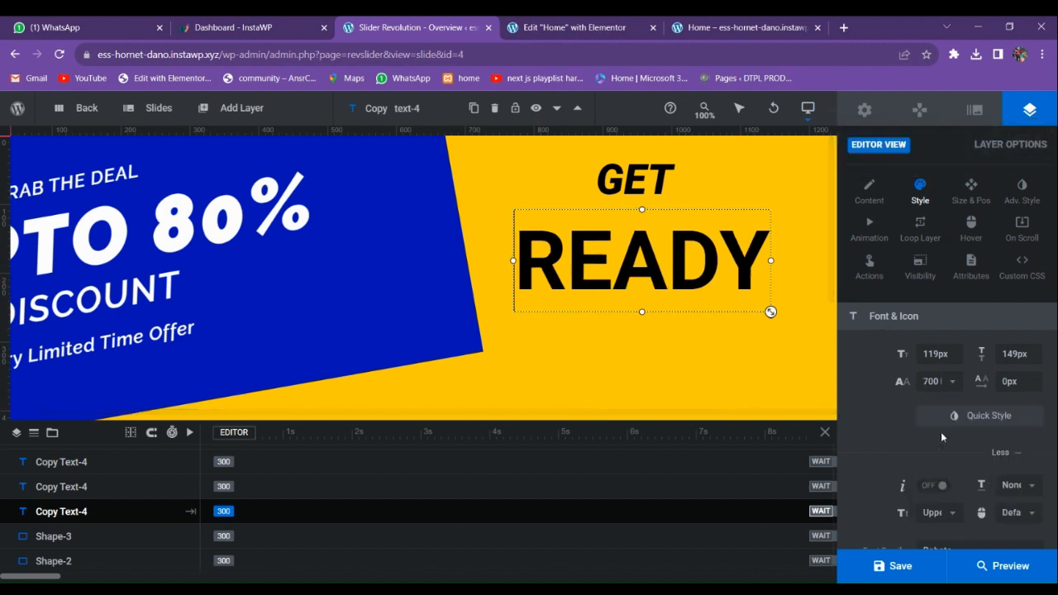
pyautogui.click(932, 381)
pyautogui.click(933, 523)
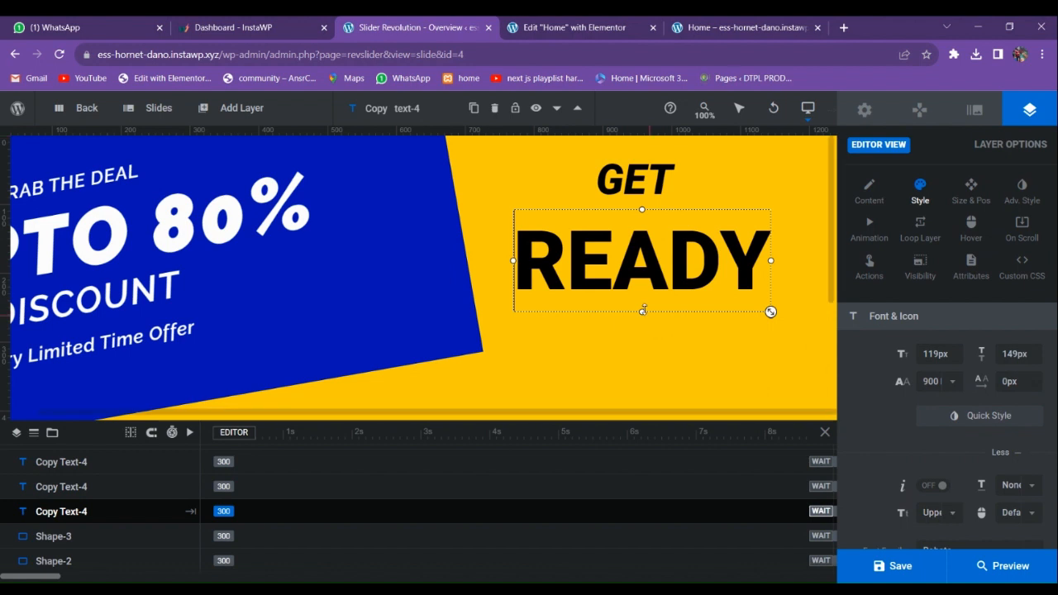
# - Enlarge the READY text to a font size of about 132 px
pyautogui.moveTo(770, 311); pyautogui.dragTo(798, 322)
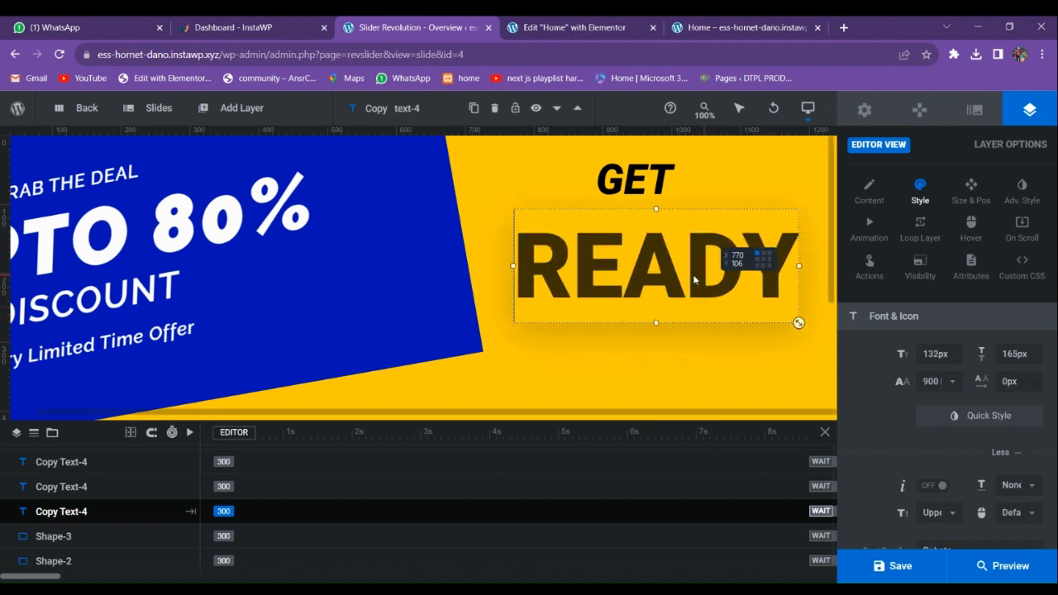
# - Set the GET text's font weight to 700 Bold after trying 500 Medium
pyautogui.click(668, 197)
pyautogui.click(931, 381)
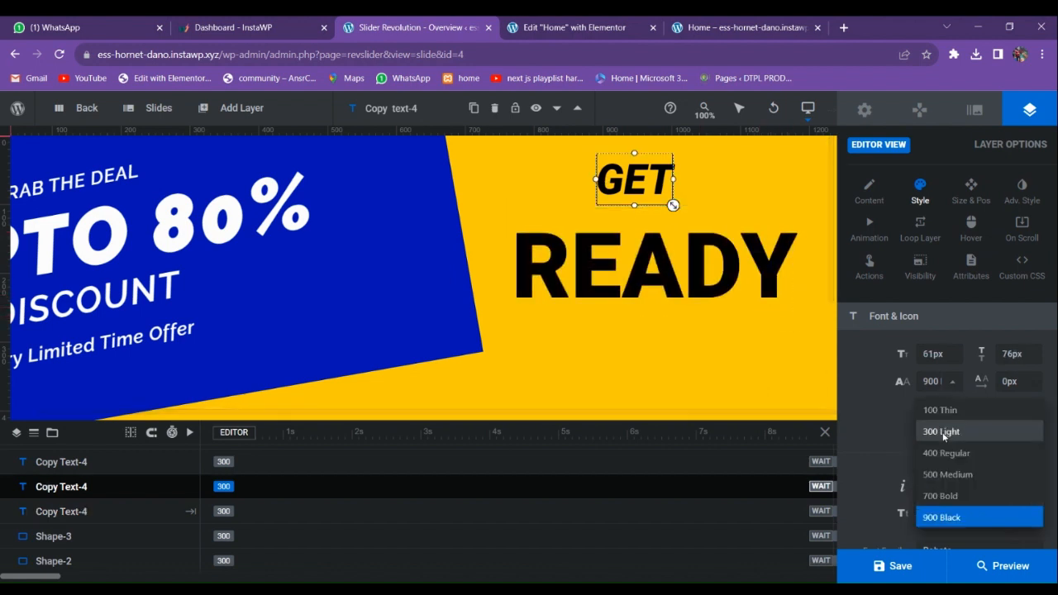
pyautogui.click(944, 474)
pyautogui.click(932, 380)
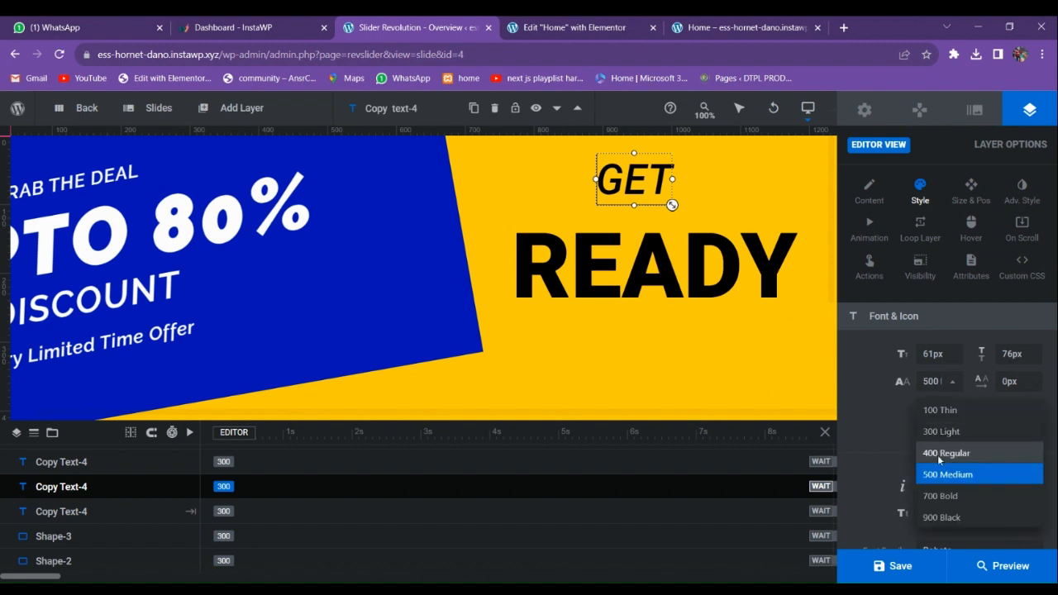
pyautogui.click(937, 494)
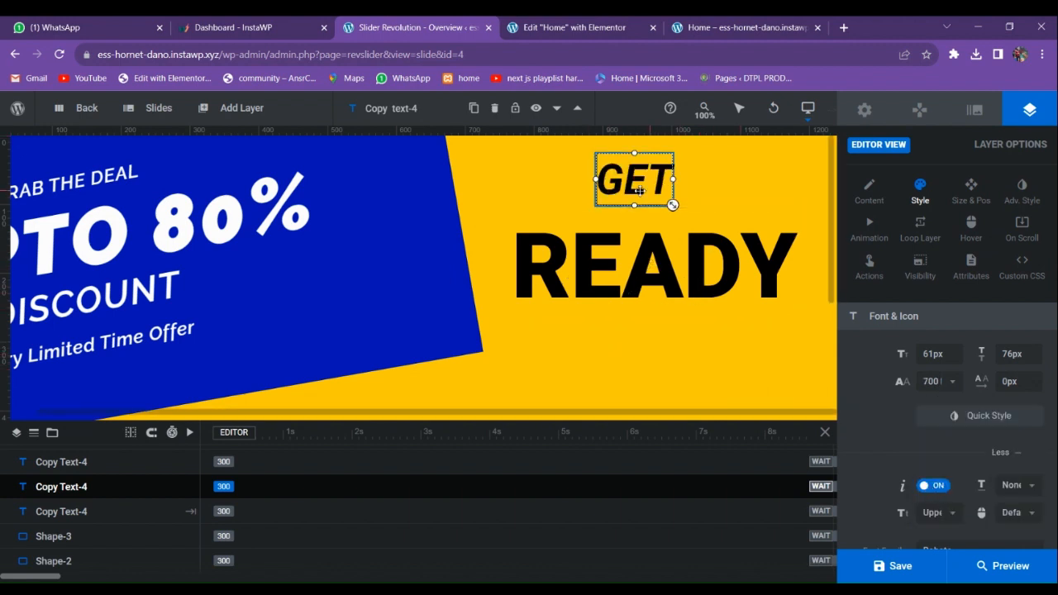
# - Duplicate the READY text layer and place the copy directly below the original
pyautogui.click(665, 274)
pyautogui.rightClick(659, 279)
pyautogui.click(698, 348)
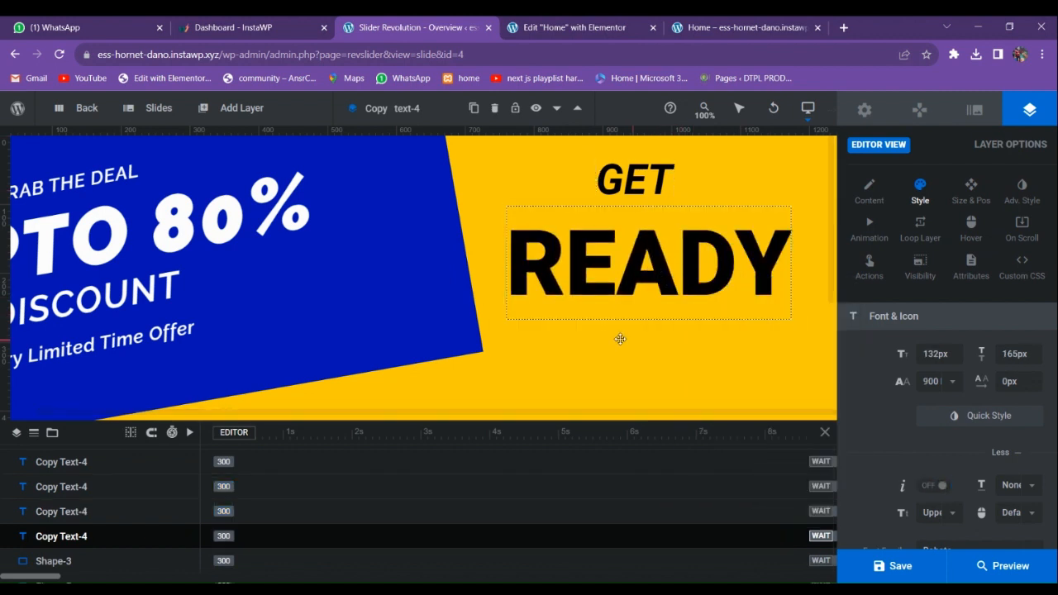
pyautogui.moveTo(636, 284); pyautogui.dragTo(625, 376)
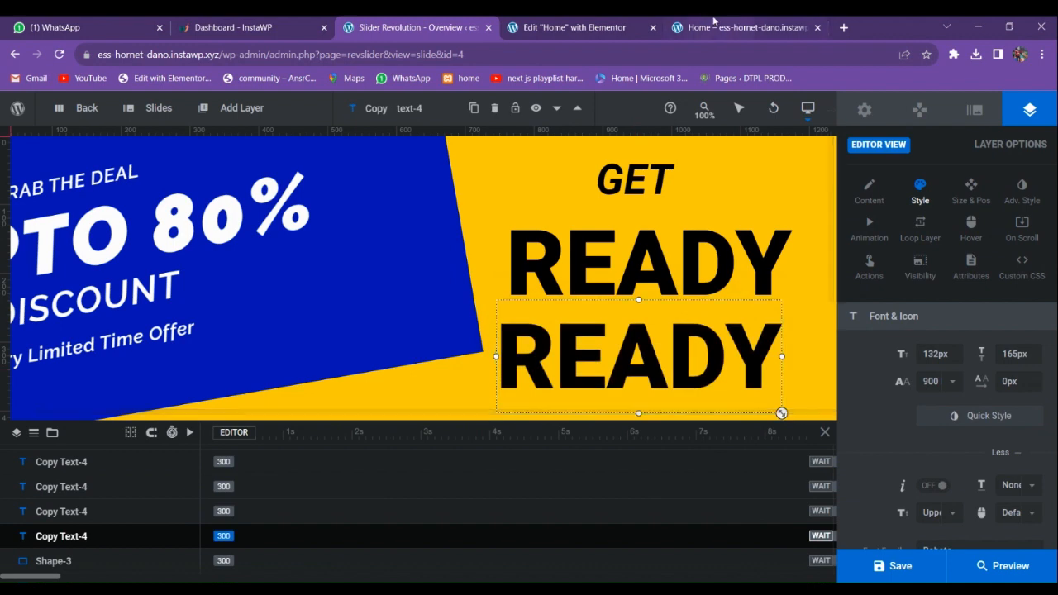
# - Change the copied READY text to PARTY and move it down, leaving a gap below READY
pyautogui.click(715, 27)
pyautogui.click(445, 25)
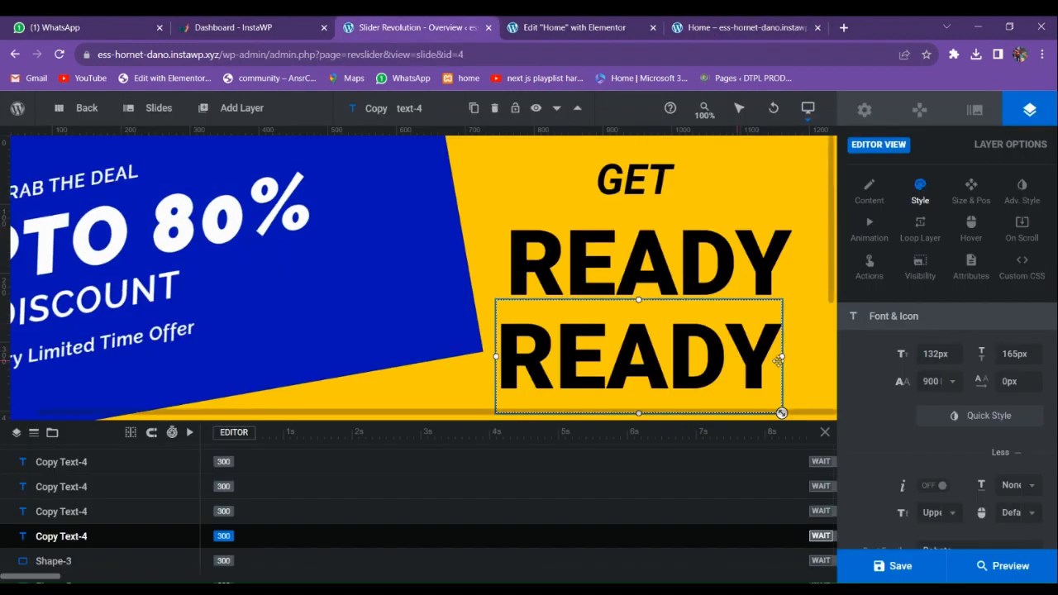
pyautogui.click(868, 190)
pyautogui.doubleClick(946, 373)
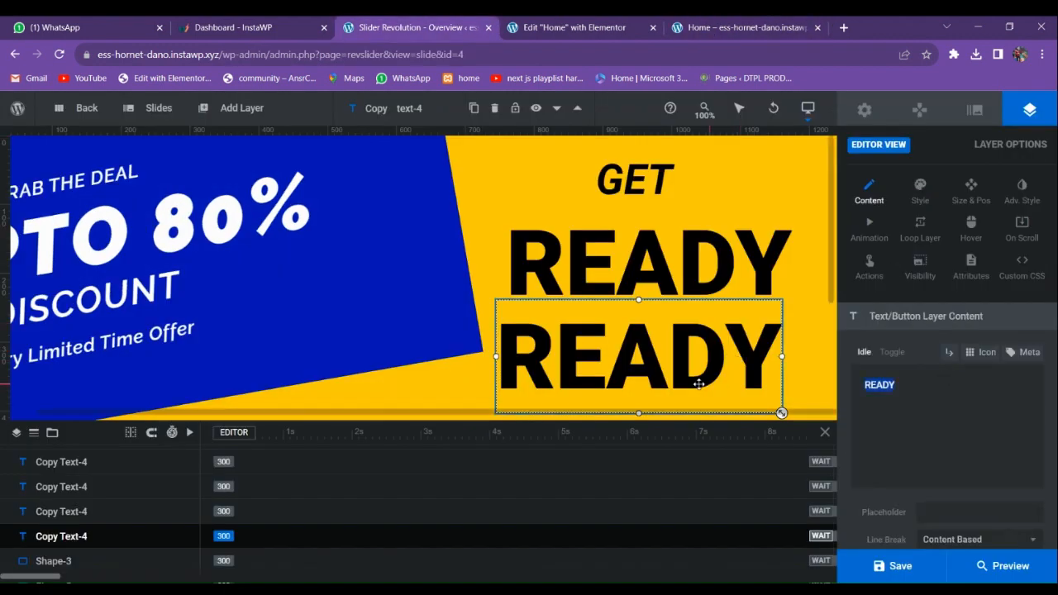
pyautogui.write('PARTY')
pyautogui.scroll(-2, 698, 383)
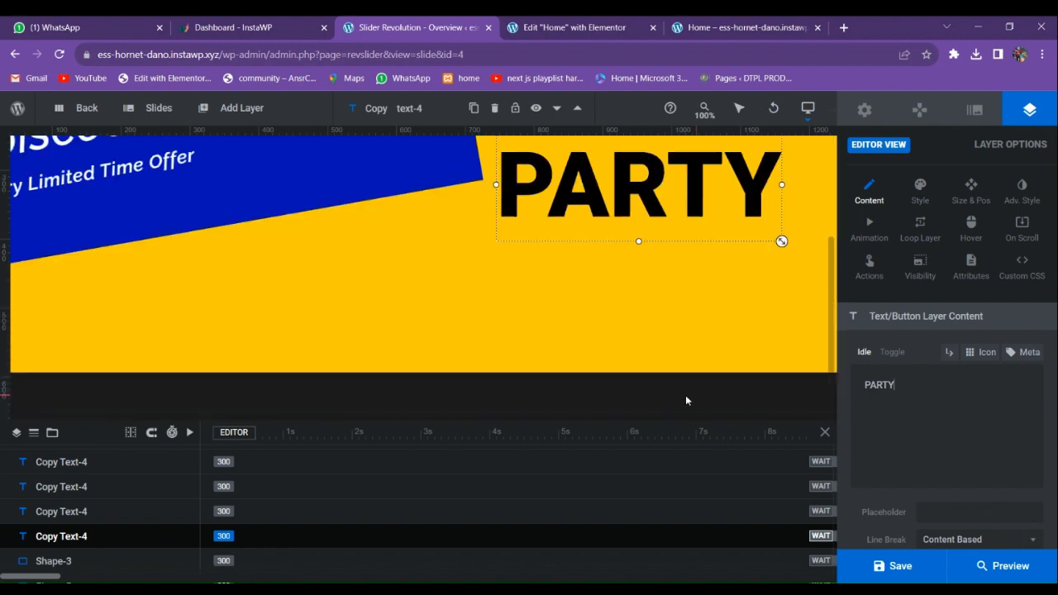
pyautogui.scroll(2, 685, 394)
pyautogui.moveTo(663, 338); pyautogui.dragTo(662, 375)
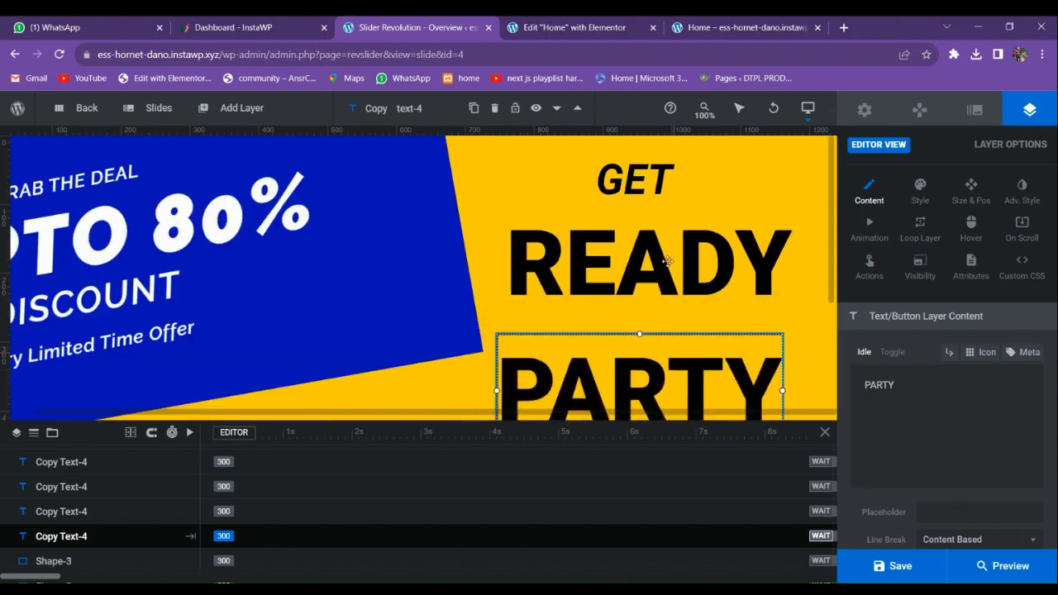
# - Duplicate the GET text layer, place the copy between READY and PARTY, and move PARTY down to make room
pyautogui.rightClick(657, 194)
pyautogui.moveTo(695, 226)
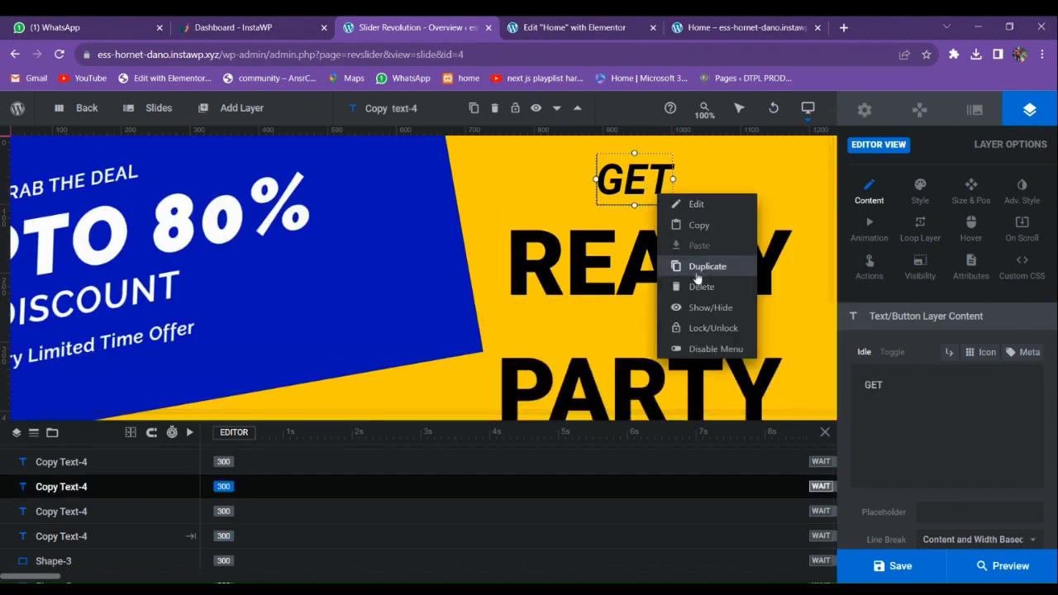
pyautogui.click(675, 266)
pyautogui.moveTo(638, 193); pyautogui.dragTo(642, 335)
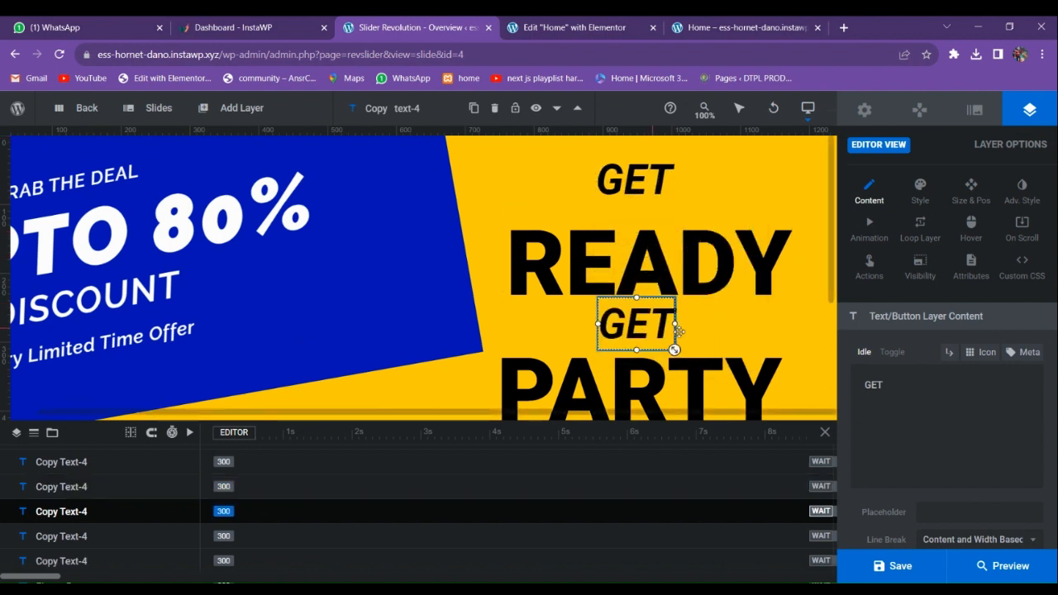
pyautogui.scroll(-2, 673, 337)
pyautogui.moveTo(682, 221); pyautogui.dragTo(692, 265)
pyautogui.scroll(2, 664, 261)
pyautogui.moveTo(643, 318); pyautogui.dragTo(643, 343)
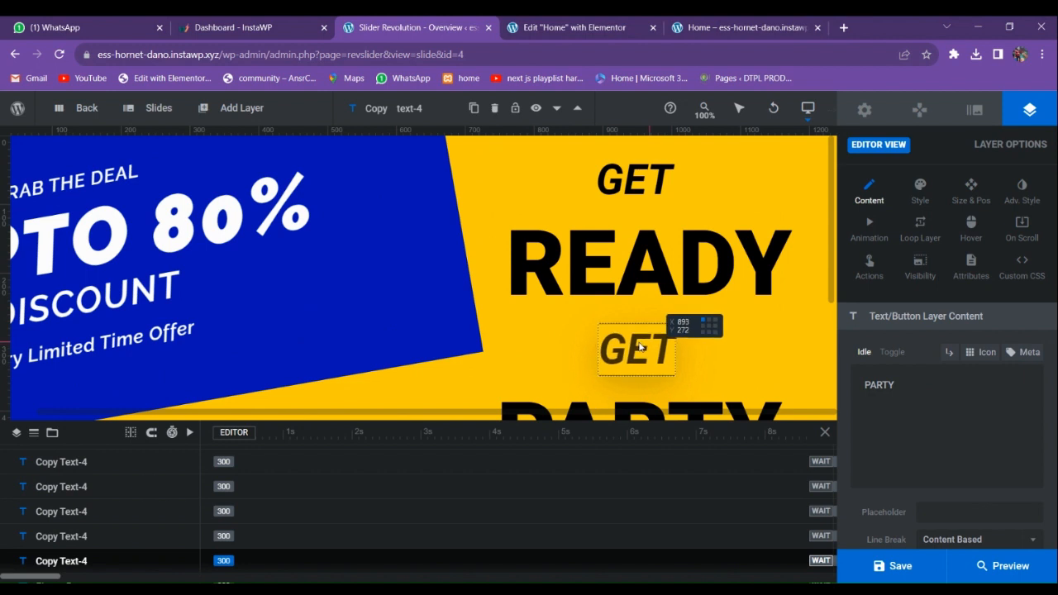
# - Change the copied GET text to FOR and adjust PARTY's position directly beneath it
pyautogui.doubleClick(889, 390)
pyautogui.write('FOR')
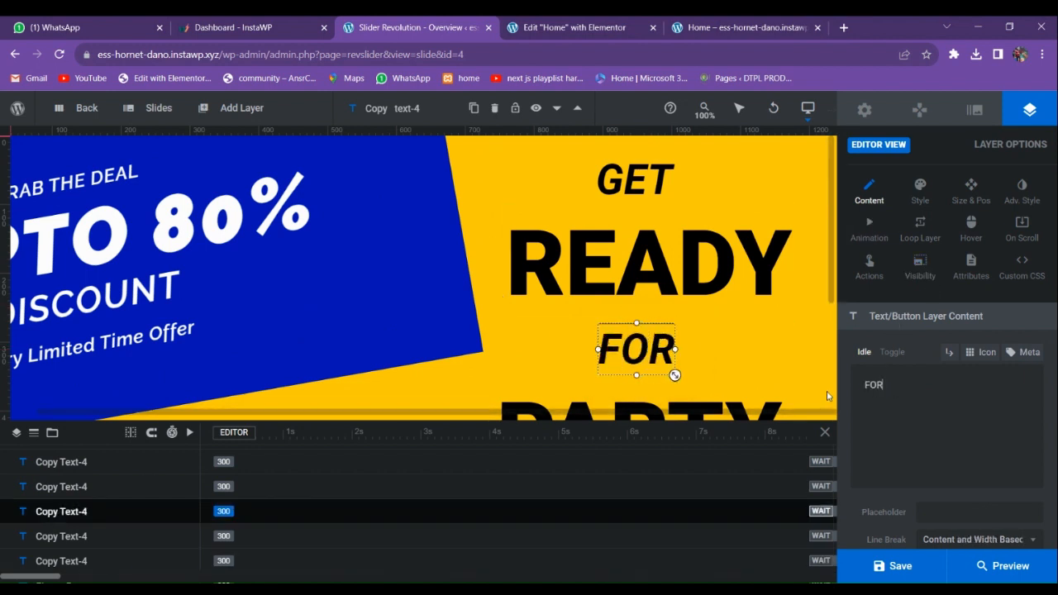
pyautogui.scroll(-3, 637, 210)
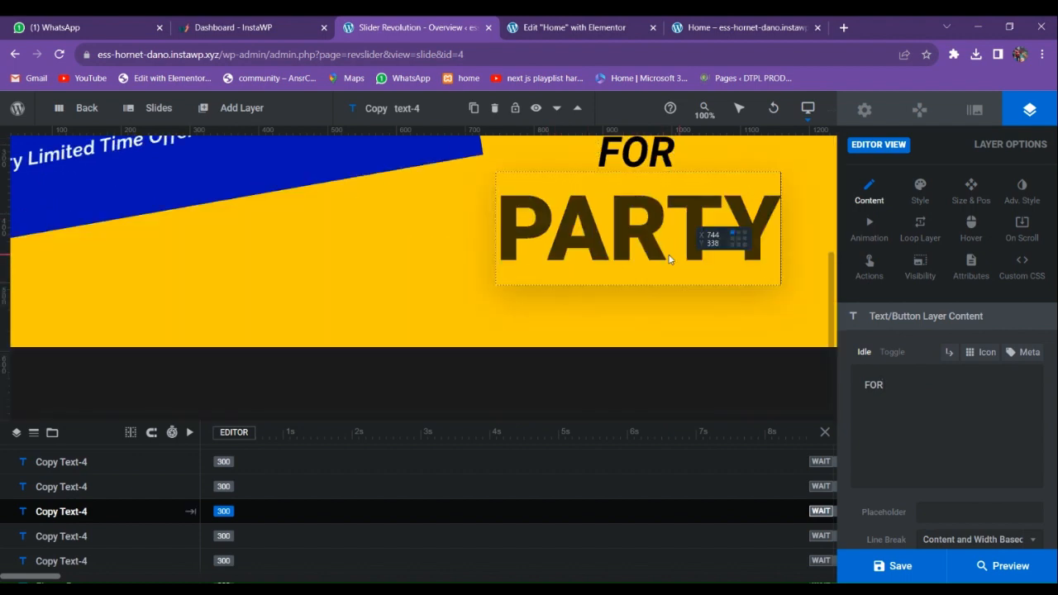
pyautogui.scroll(3, 668, 259)
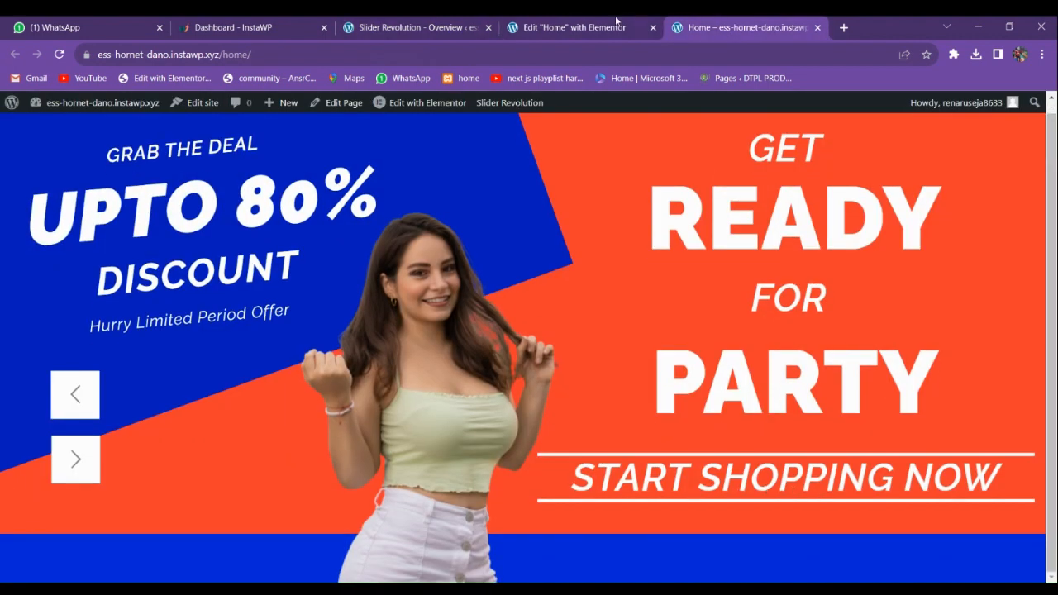
# - Duplicate the FOR text layer and place the copy below PARTY
pyautogui.click(615, 23)
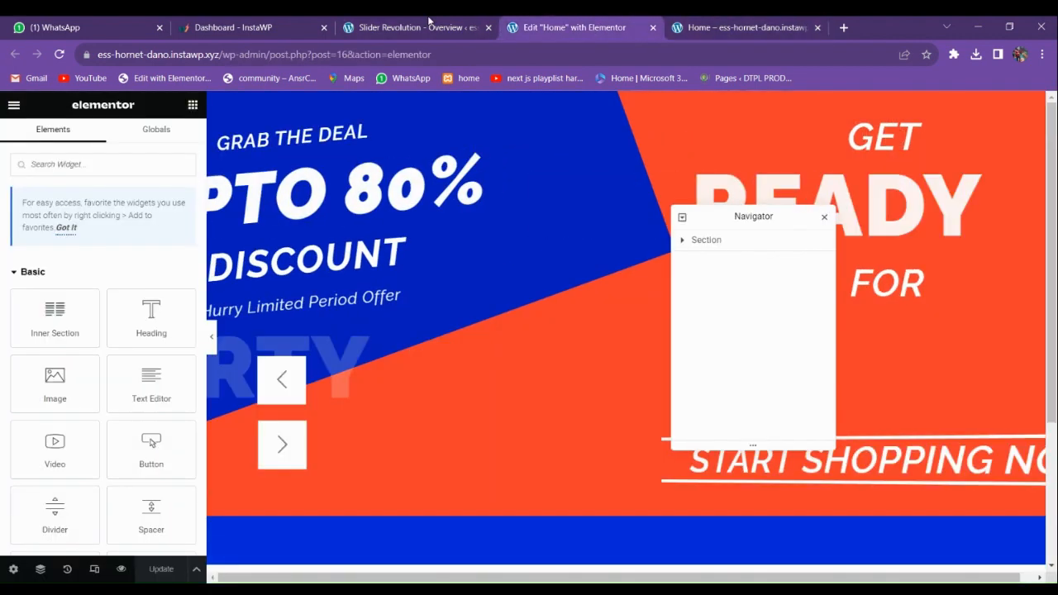
pyautogui.click(416, 27)
pyautogui.click(651, 319)
pyautogui.rightClick(651, 320)
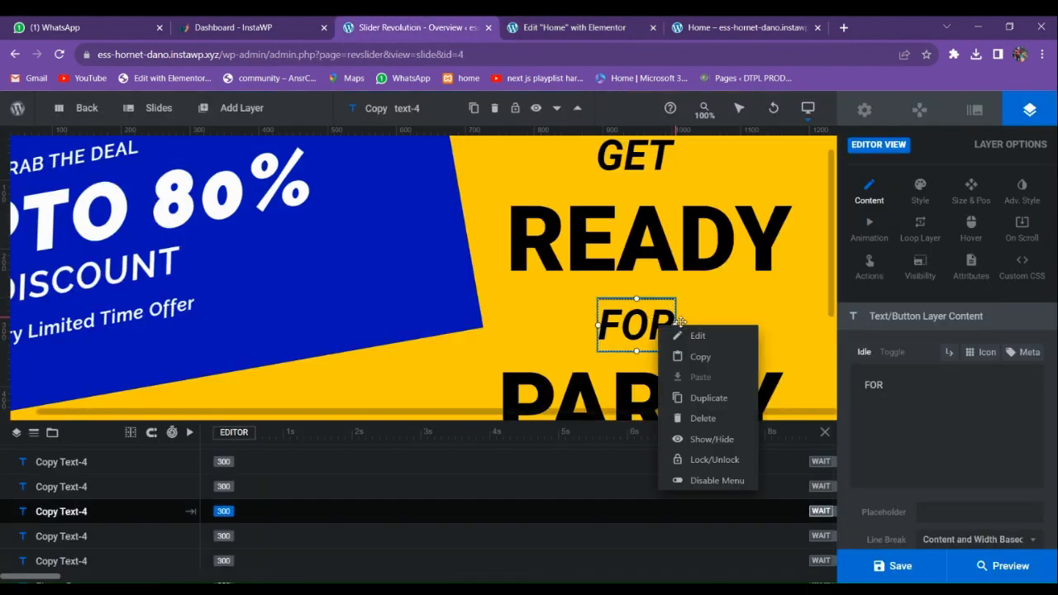
pyautogui.click(721, 359)
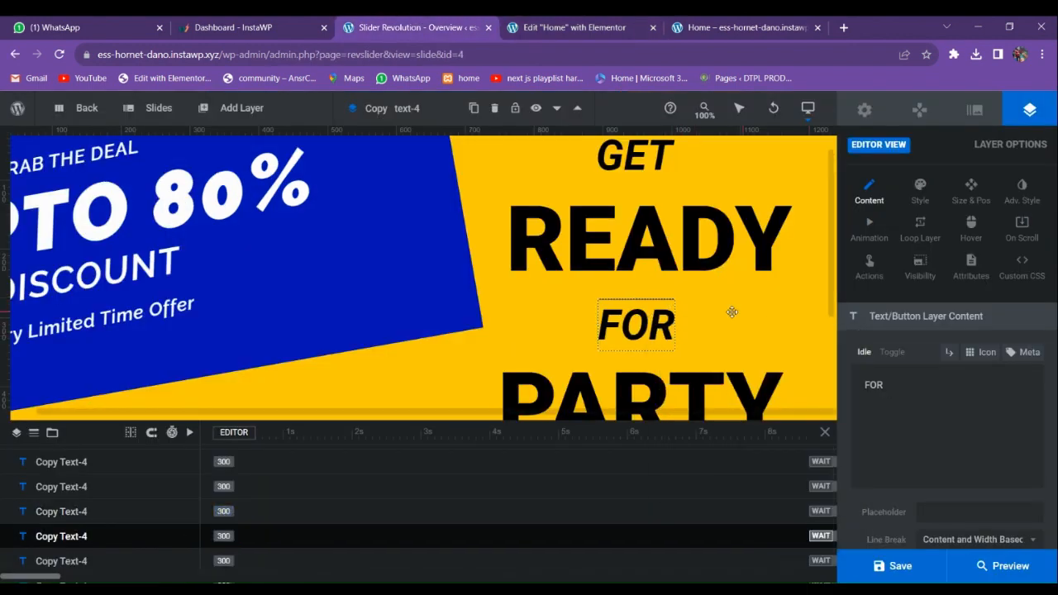
pyautogui.scroll(-3, 732, 311)
pyautogui.moveTo(646, 166); pyautogui.dragTo(660, 318)
# - Change the lower FOR copy to START SHOPPING NOW and widen it to about 709 px so it fits on one line below PARTY
pyautogui.click(742, 25)
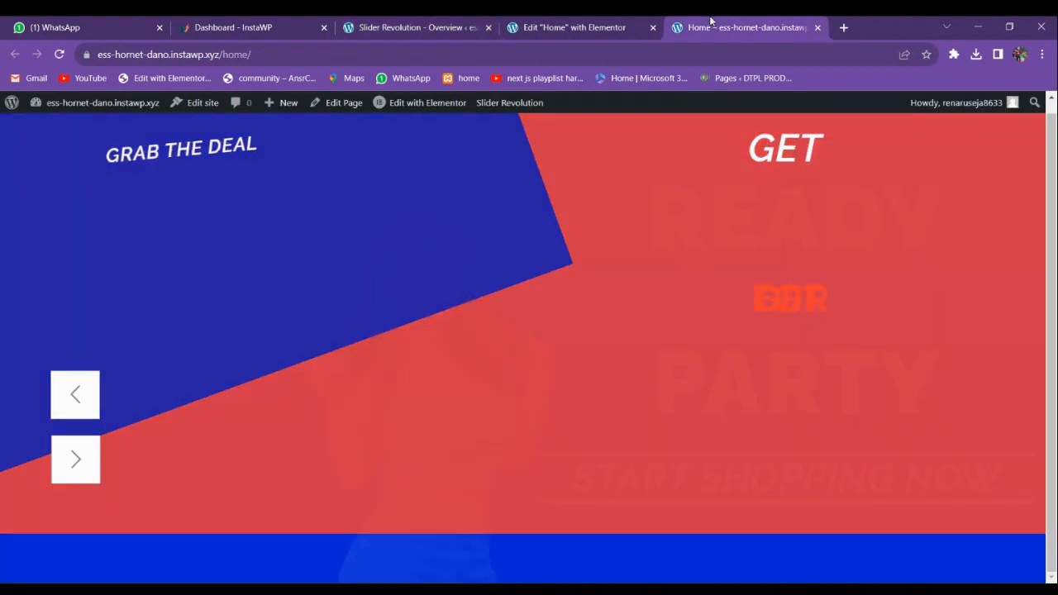
pyautogui.click(471, 25)
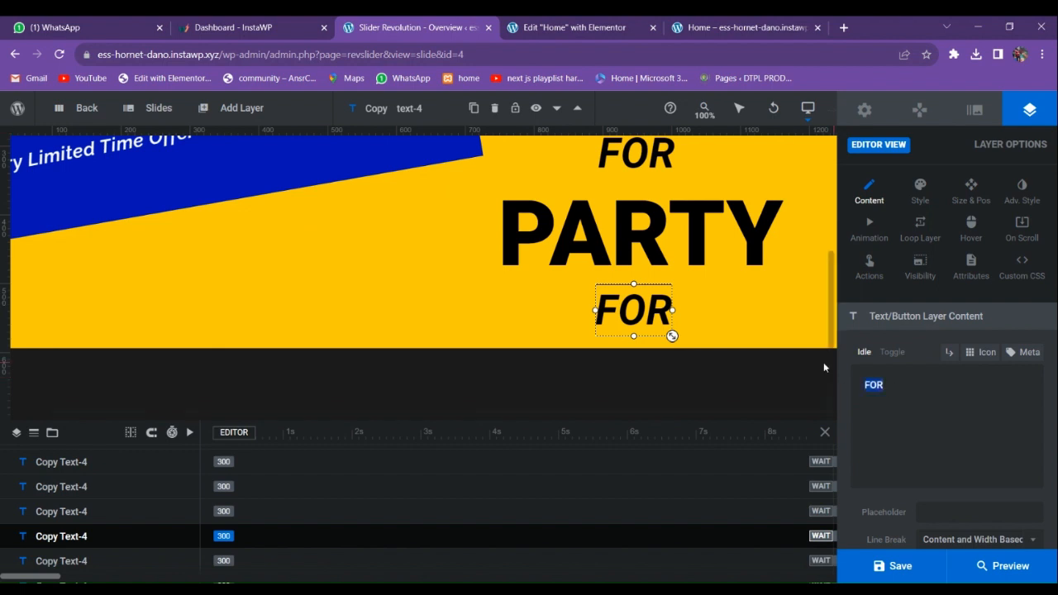
pyautogui.write('START SHOPPING NOW')
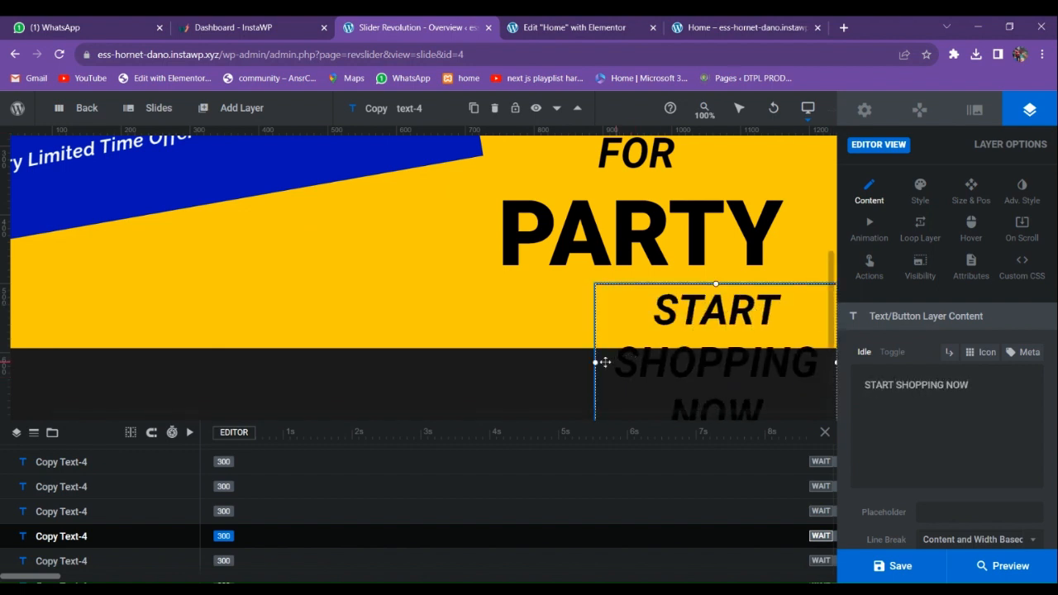
pyautogui.moveTo(598, 362); pyautogui.dragTo(364, 339)
pyautogui.moveTo(747, 317); pyautogui.dragTo(679, 327)
# - Give the START SHOPPING NOW layer a Solid border style in black (#000000)
pyautogui.hotkey('ctrl', '5')
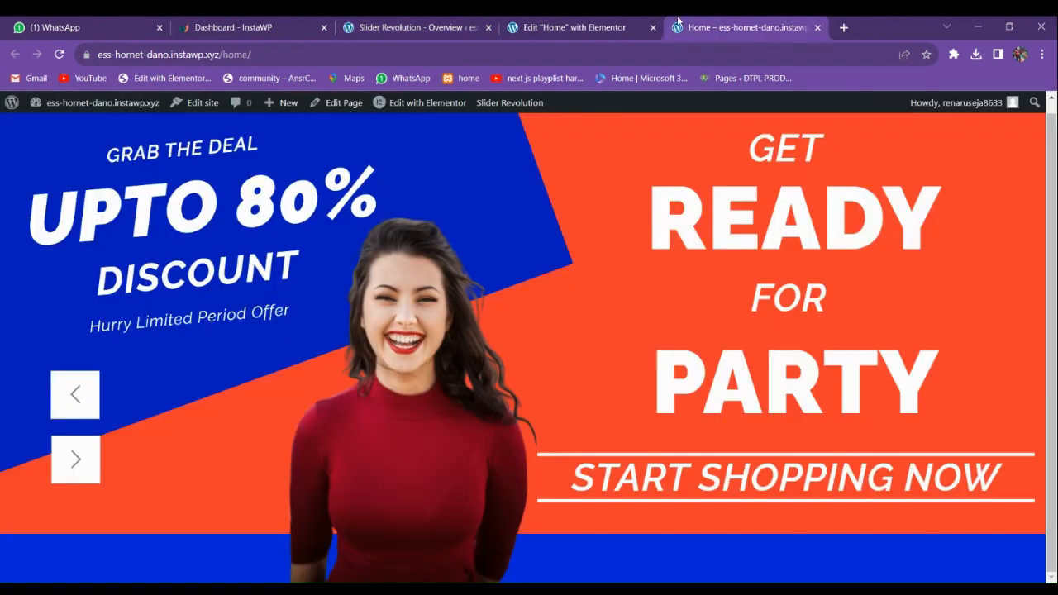
pyautogui.click(421, 28)
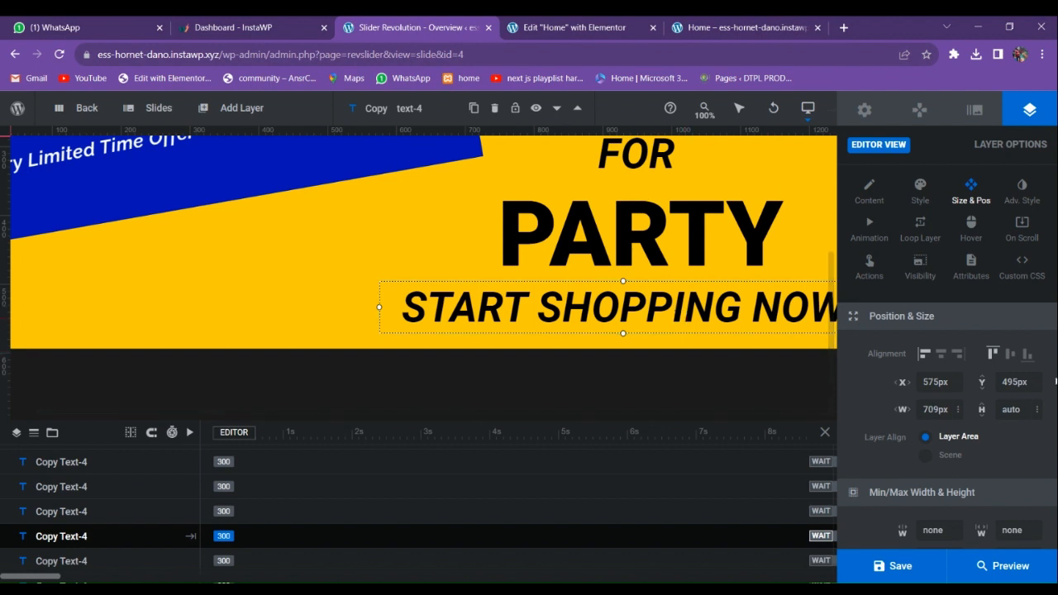
pyautogui.scroll(-3, 928, 384)
pyautogui.scroll(3, 933, 381)
pyautogui.scroll(-10, 925, 367)
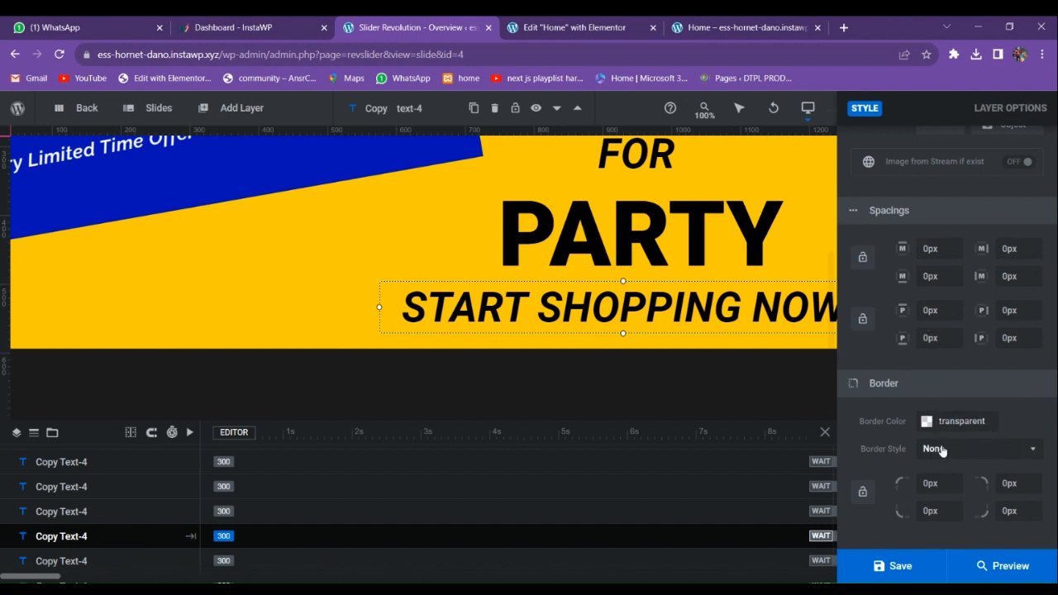
pyautogui.click(951, 460)
pyautogui.click(935, 366)
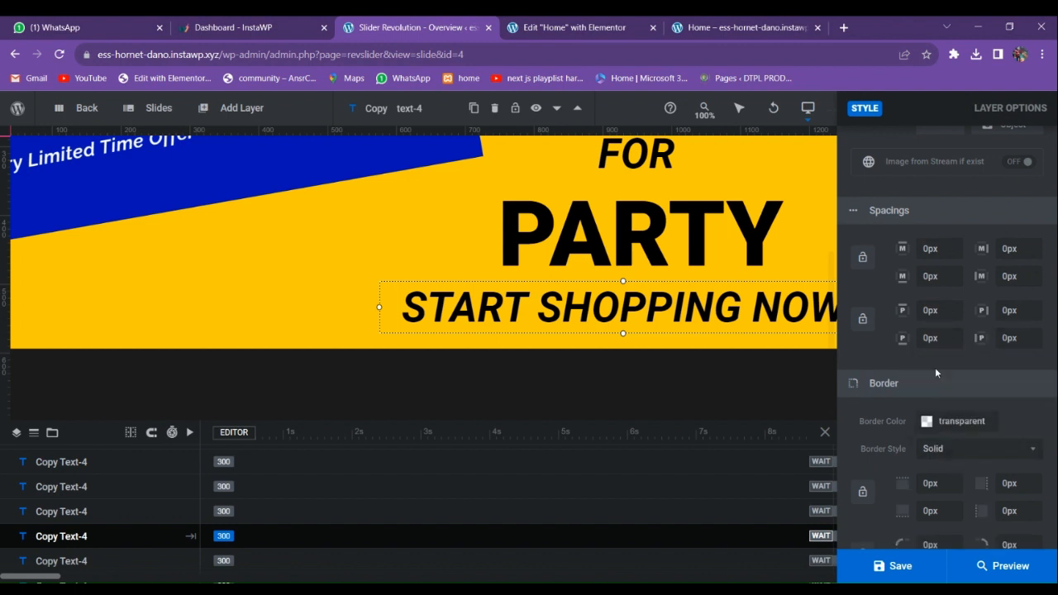
pyautogui.click(927, 425)
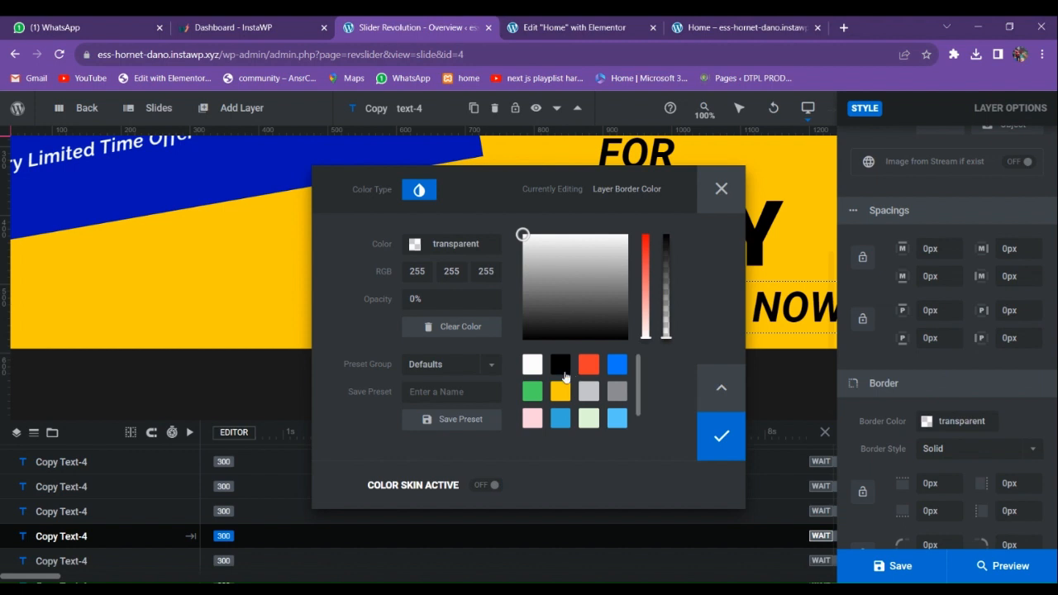
pyautogui.click(560, 364)
pyautogui.click(716, 436)
# - Set the START SHOPPING NOW border width to 5 px on all four sides
pyautogui.scroll(-1, 954, 494)
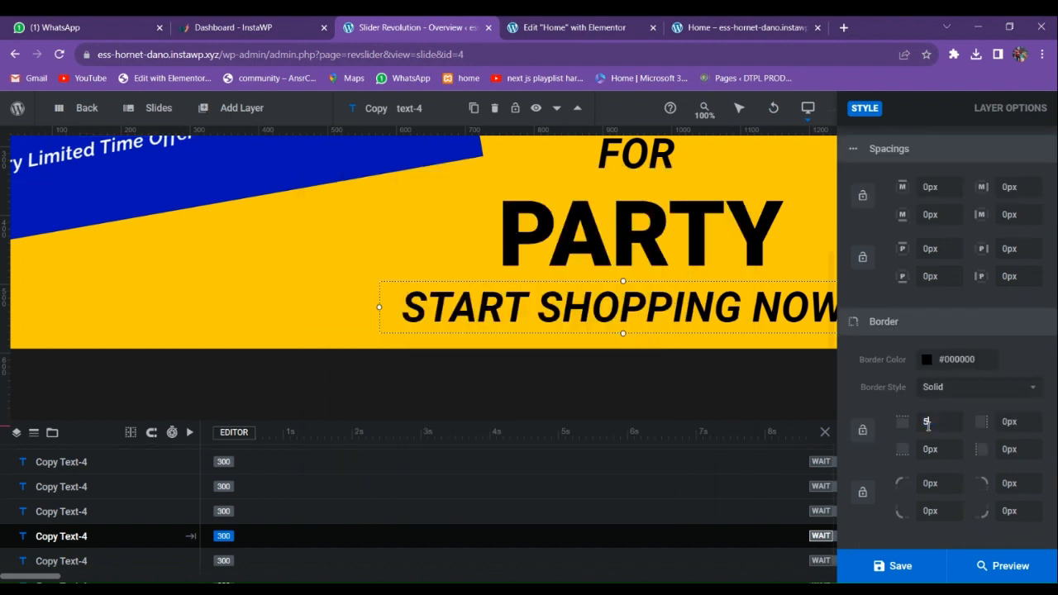
pyautogui.press('Tab')
pyautogui.write('5')
pyautogui.press('Tab')
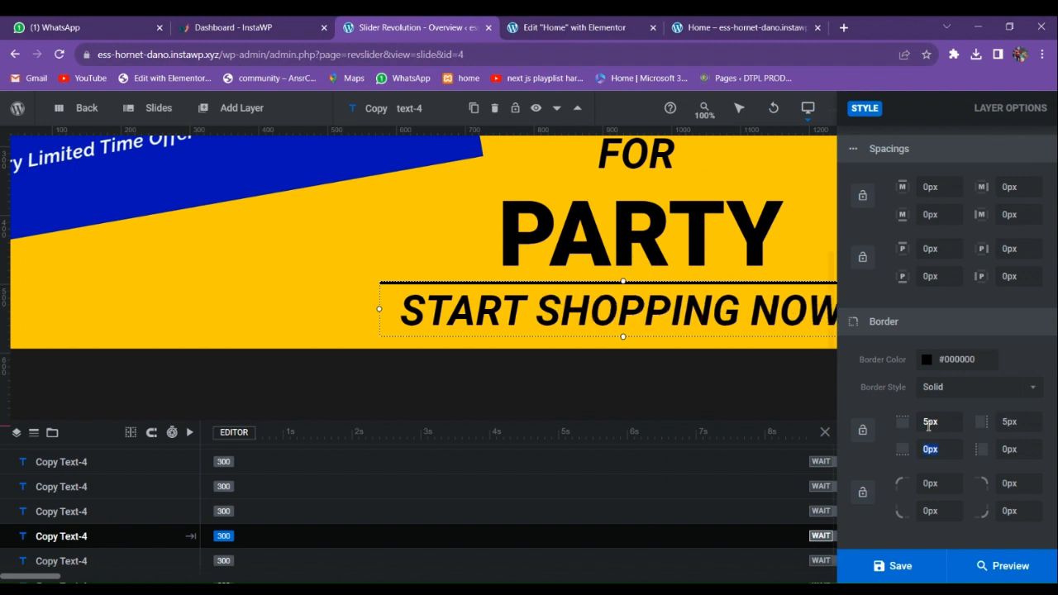
pyautogui.write('5')
pyautogui.press('Tab')
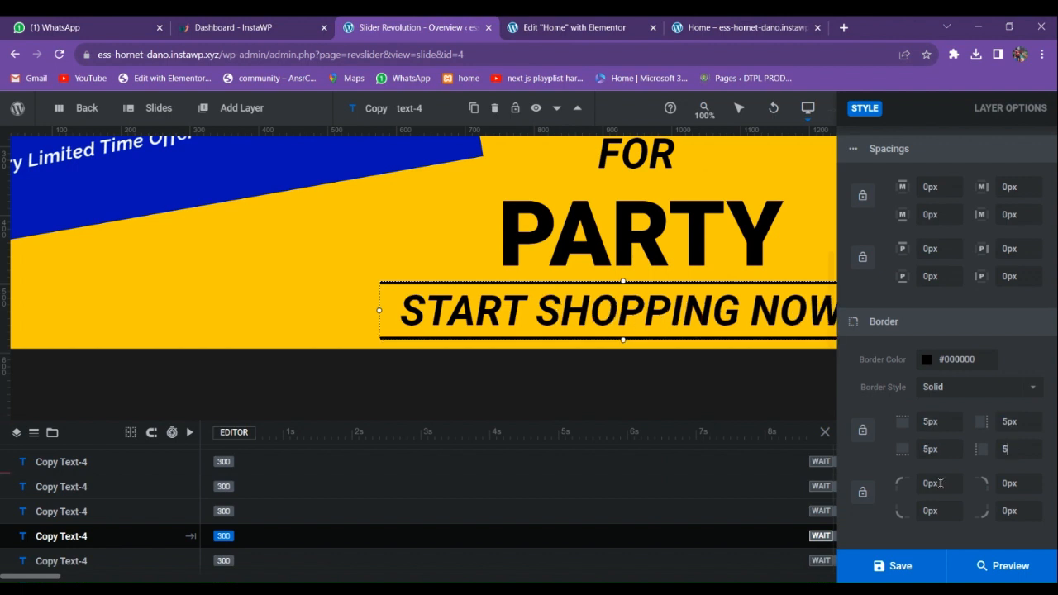
# - Save the module and preview the slider, then return to the editor
pyautogui.click(900, 569)
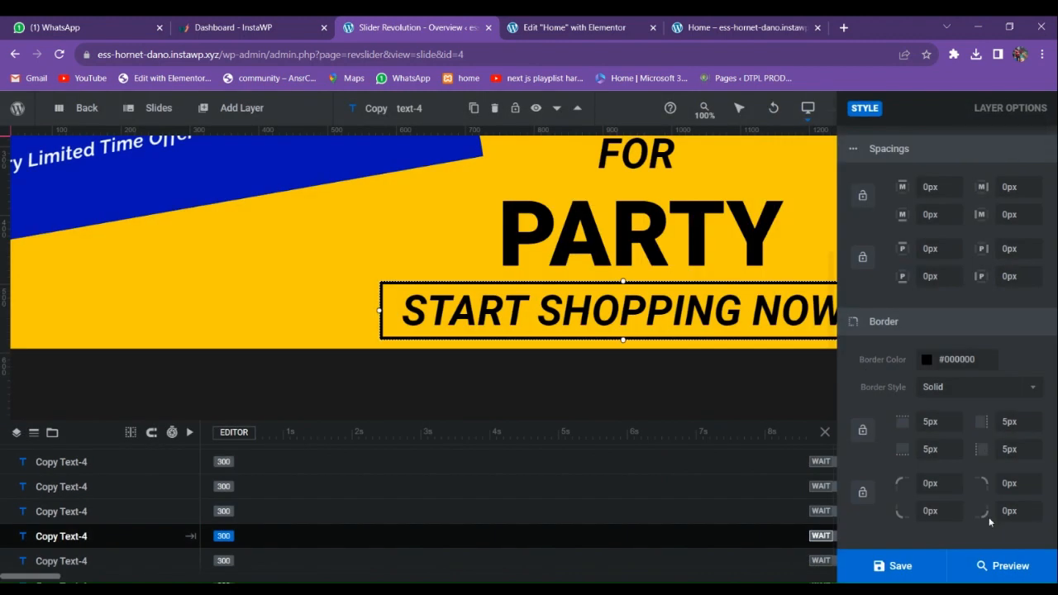
pyautogui.click(1002, 566)
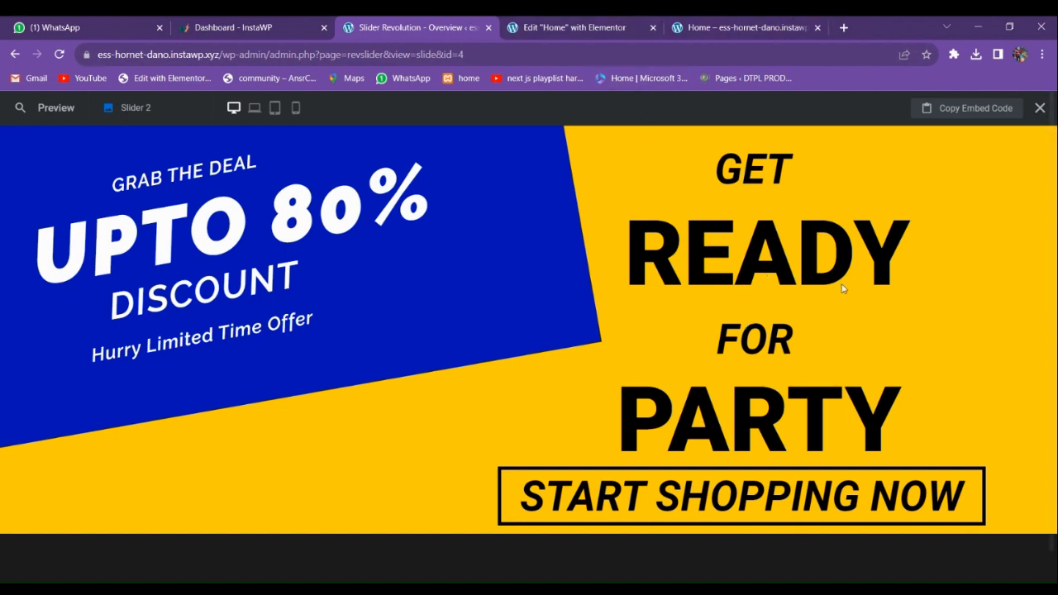
pyautogui.click(1039, 107)
# - Shift GET and READY farther right, shrinking READY slightly and centering it beneath GET
pyautogui.scroll(3, 752, 270)
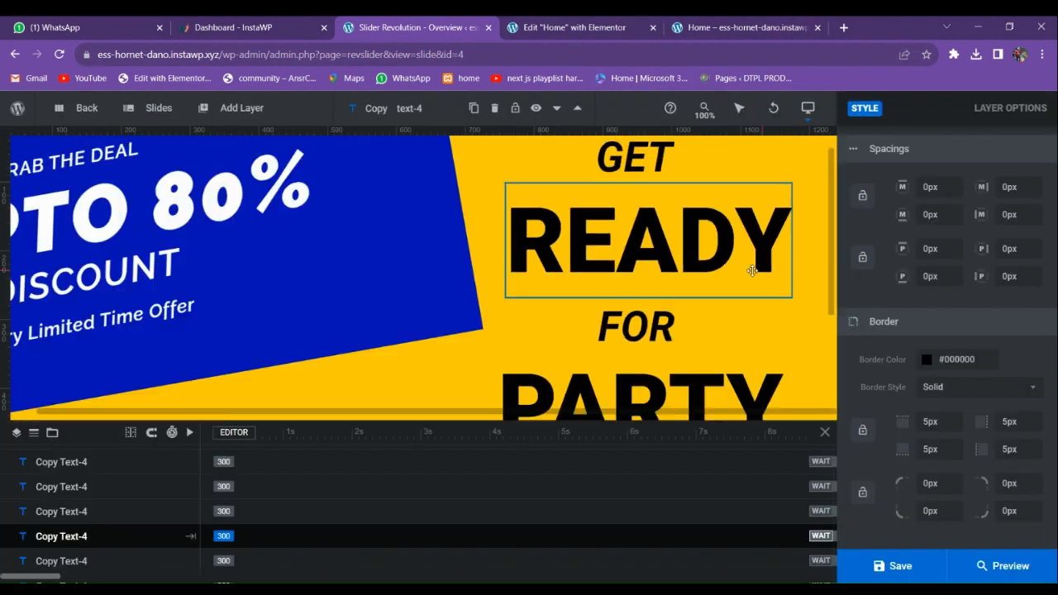
pyautogui.scroll(1, 673, 238)
pyautogui.moveTo(643, 196); pyautogui.dragTo(682, 196)
pyautogui.moveTo(671, 258); pyautogui.dragTo(701, 271)
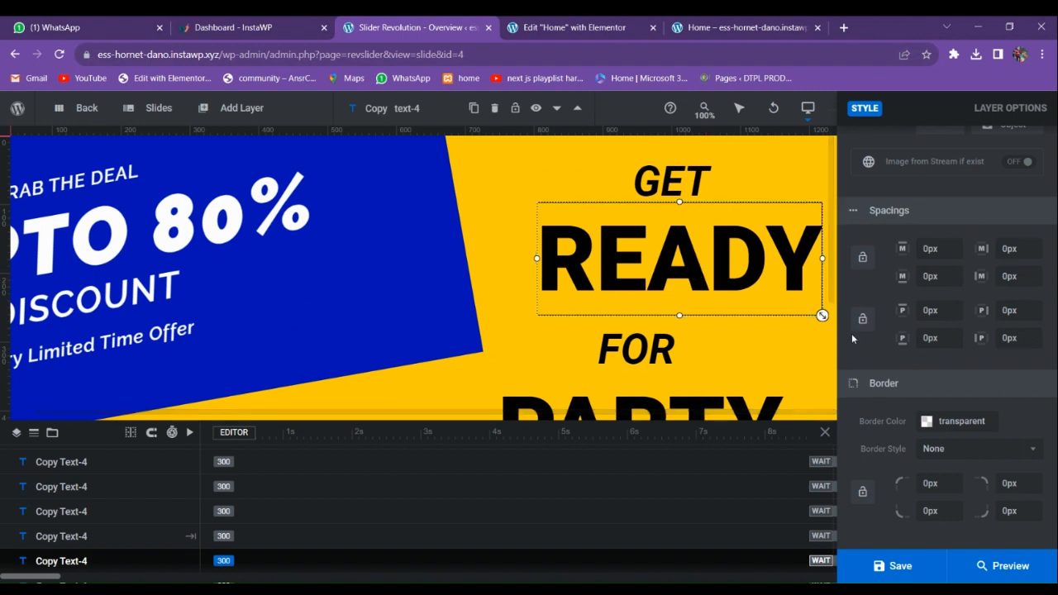
pyautogui.moveTo(822, 315); pyautogui.dragTo(805, 296)
pyautogui.moveTo(719, 267)
pyautogui.mouseDown()
pyautogui.moveTo(751, 274)
pyautogui.moveTo(740, 270)
pyautogui.mouseUp()
# - Move FOR up and right beneath READY, then shrink PARTY to match READY and center it under FOR
pyautogui.moveTo(652, 357)
pyautogui.mouseDown()
pyautogui.moveTo(699, 357)
pyautogui.moveTo(698, 346)
pyautogui.moveTo(716, 360)
pyautogui.moveTo(734, 355)
pyautogui.moveTo(727, 365)
pyautogui.moveTo(669, 365)
pyautogui.mouseUp()
pyautogui.scroll(-1, 698, 347)
pyautogui.moveTo(775, 385); pyautogui.dragTo(737, 371)
pyautogui.moveTo(671, 340); pyautogui.dragTo(742, 346)
# - Move START SHOPPING NOW up and right beneath PARTY and nudge GET into line above READY
pyautogui.scroll(-2, 720, 354)
pyautogui.moveTo(672, 330); pyautogui.dragTo(717, 303)
pyautogui.scroll(3, 721, 295)
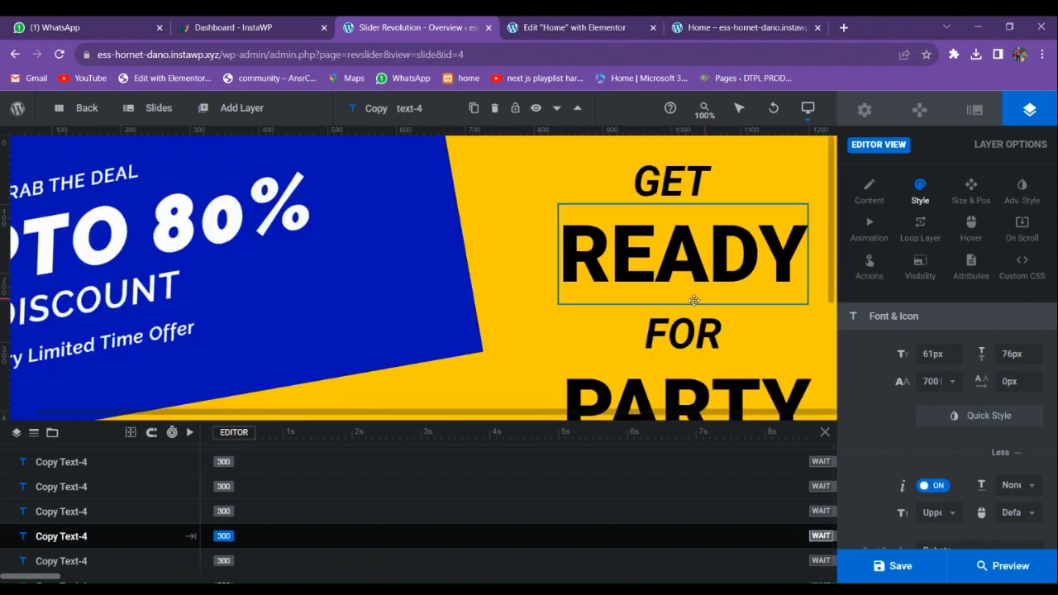
pyautogui.moveTo(681, 187); pyautogui.dragTo(692, 181)
# - Reduce the bordered START SHOPPING NOW text to a font size of about 54 px and center it under PARTY
pyautogui.scroll(-3, 708, 296)
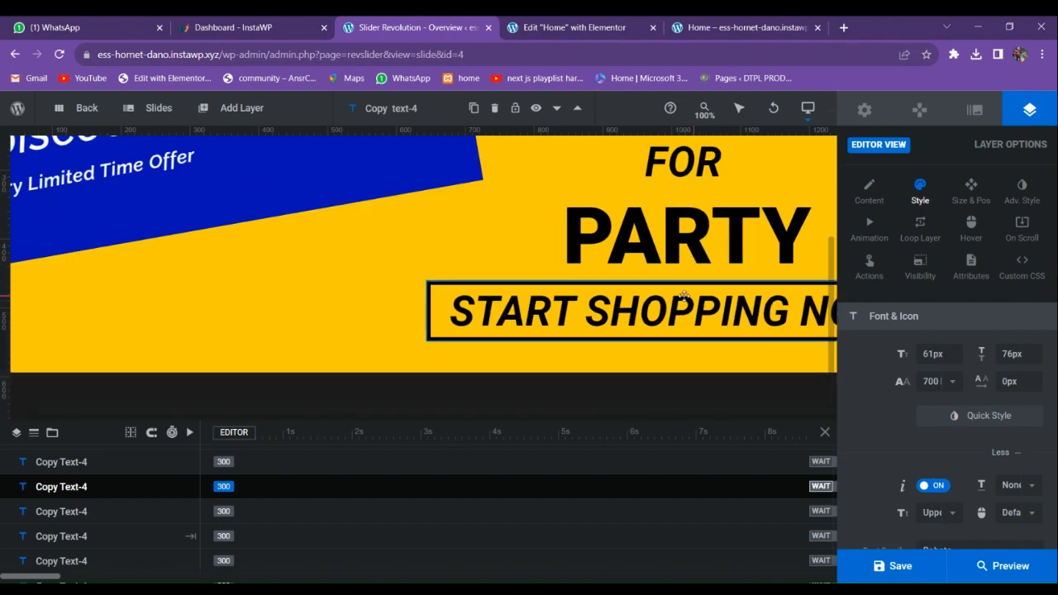
pyautogui.moveTo(712, 326); pyautogui.dragTo(686, 305)
pyautogui.scroll(-1, 716, 320)
pyautogui.moveTo(557, 284); pyautogui.dragTo(804, 293)
# - Save the repositioned headline layers and check the full slide in the preview
pyautogui.hotkey('ctrl', 's')
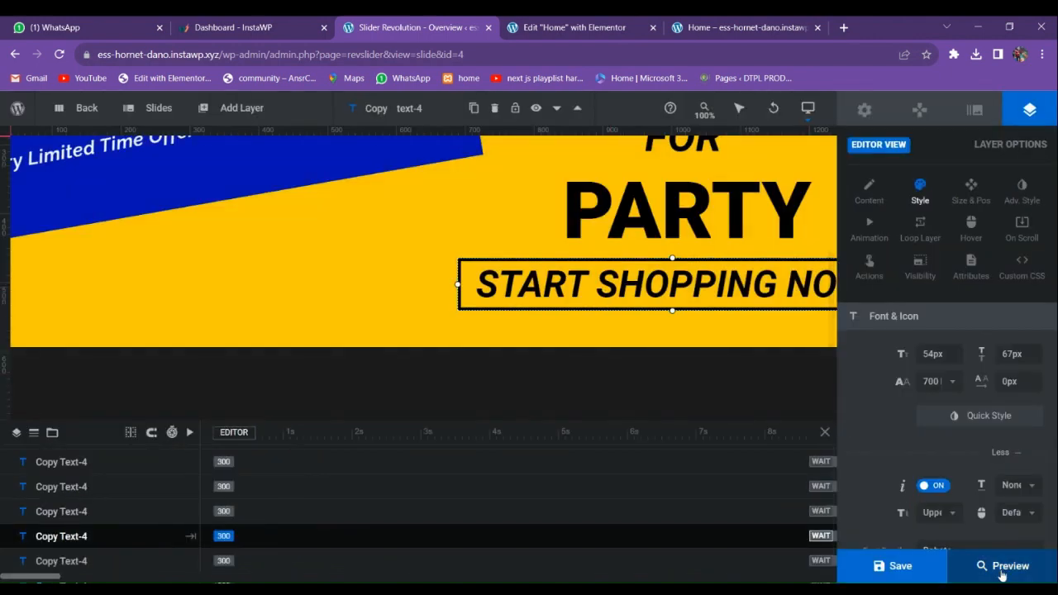
pyautogui.click(967, 567)
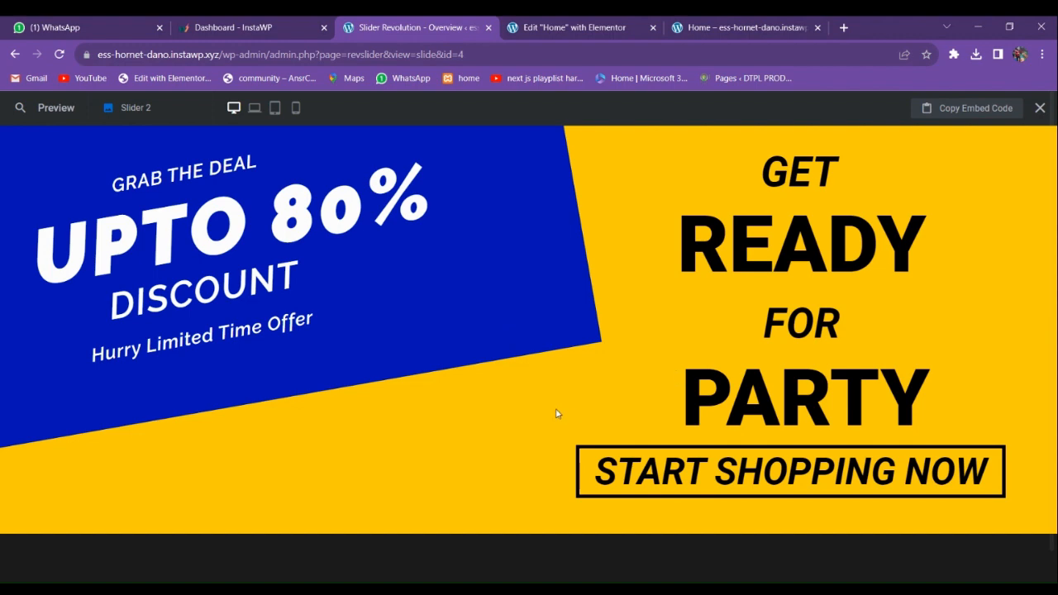
pyautogui.click(1039, 107)
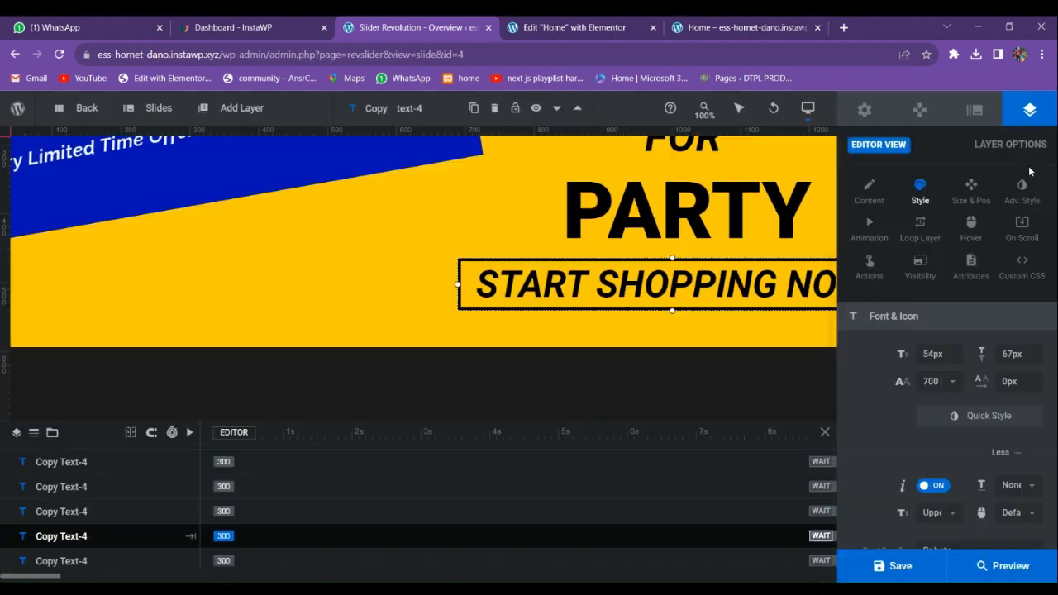
# - Review the home page's reference slider and open unsplash.com in a new browser tab
pyautogui.click(699, 25)
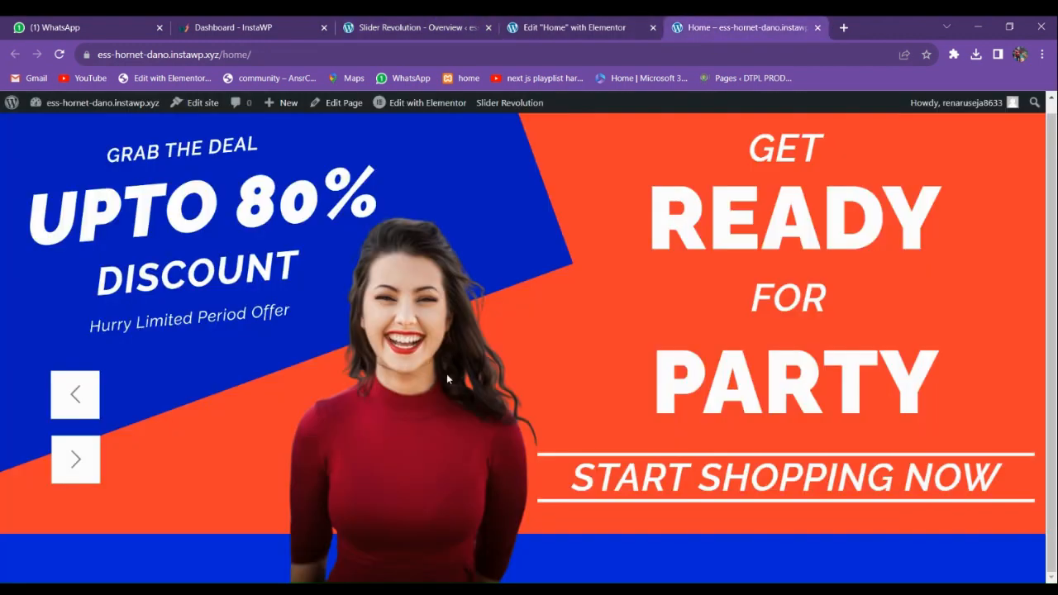
pyautogui.click(582, 25)
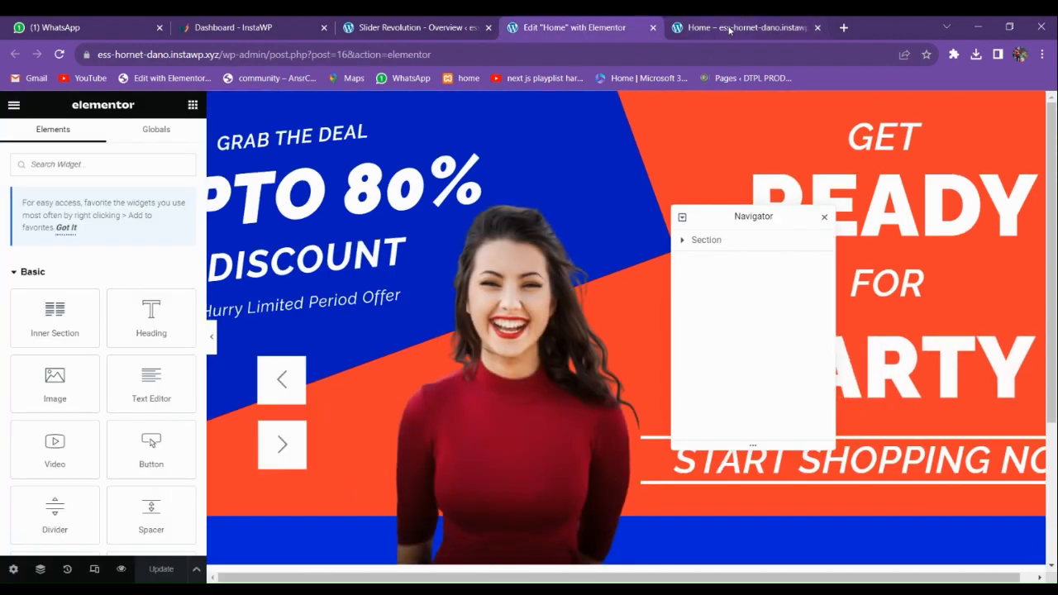
pyautogui.click(841, 27)
pyautogui.write('unp')
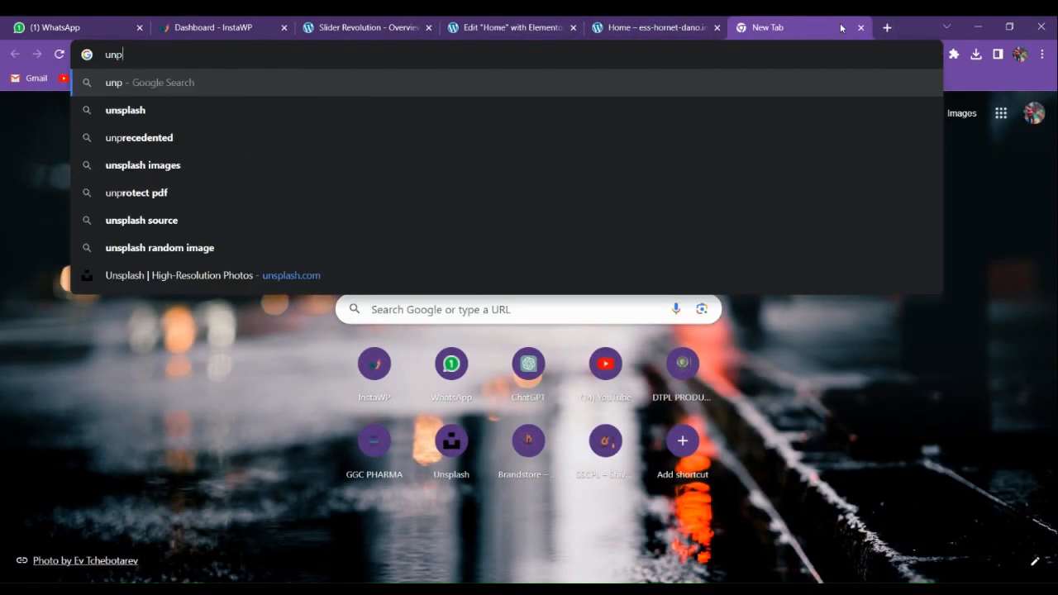
pyautogui.press('BackSpace')
pyautogui.write('sl')
pyautogui.press('Return')
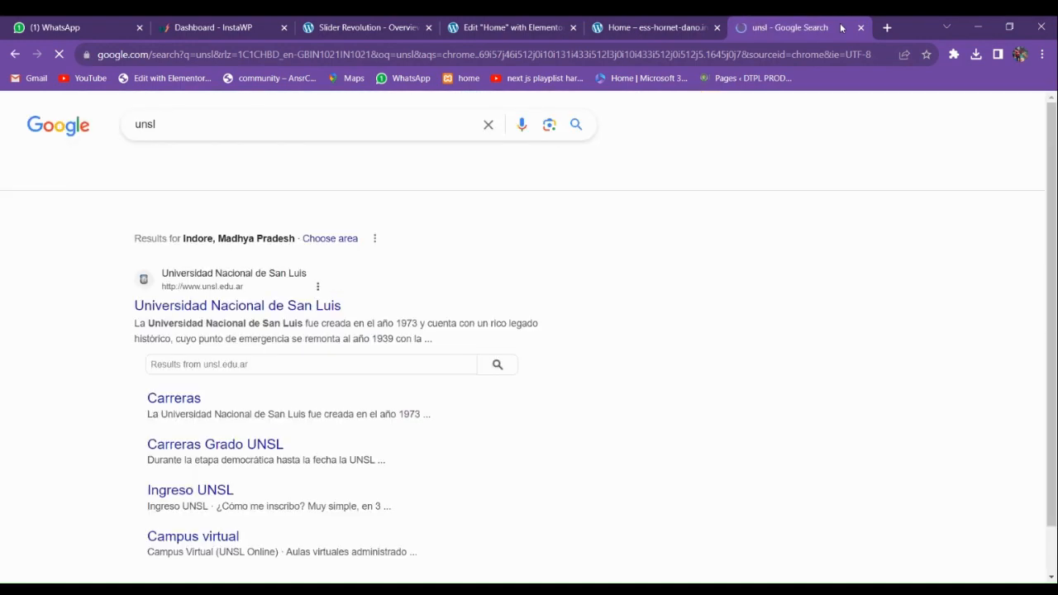
pyautogui.click(424, 55)
pyautogui.write('unsplash.com')
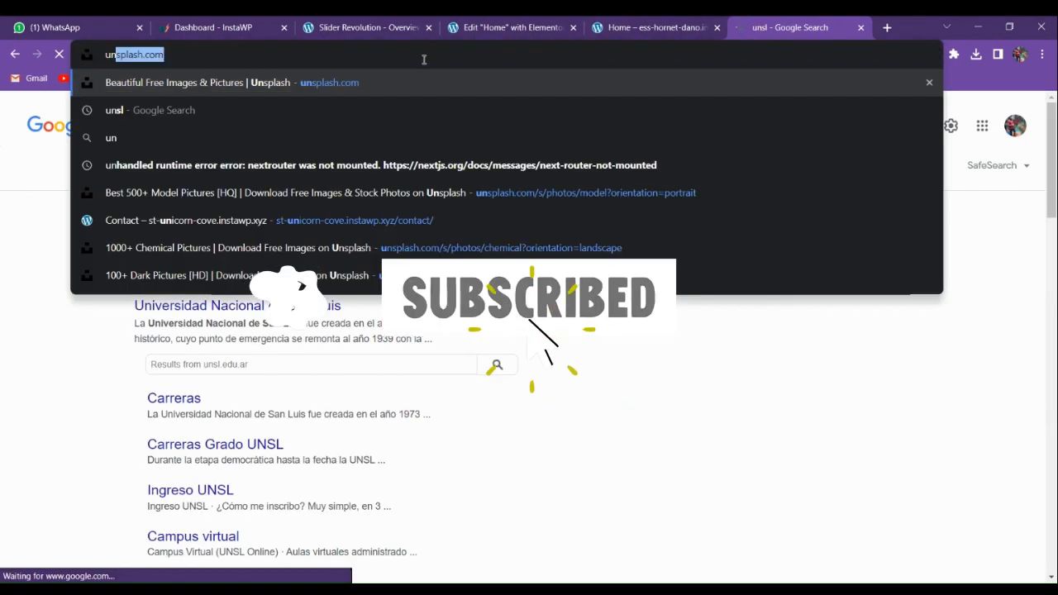
pyautogui.press('Return')
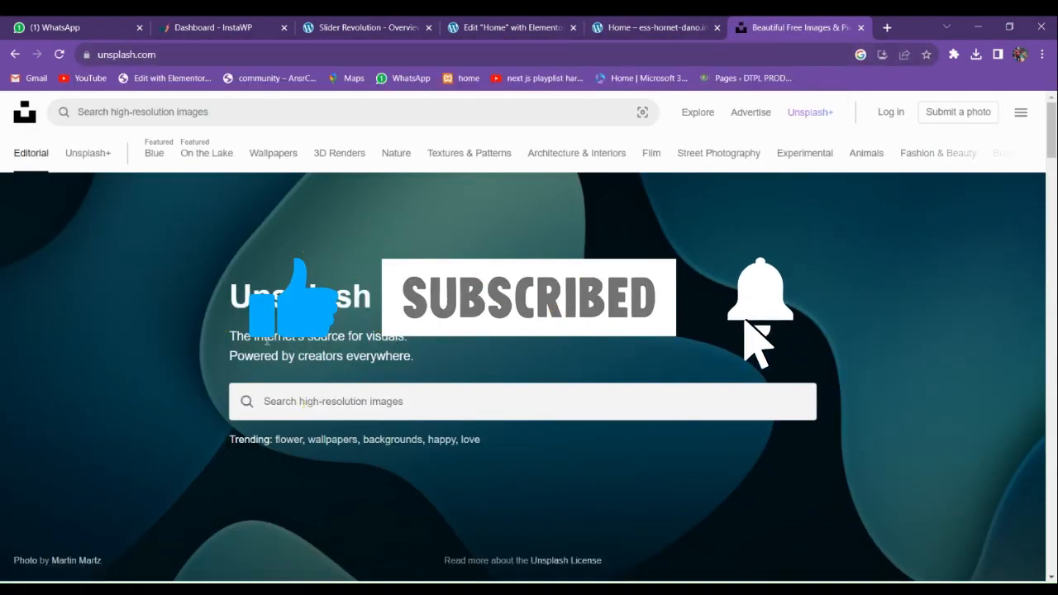
# - Search Unsplash for fashion photos
pyautogui.click(294, 390)
pyautogui.write('fashion')
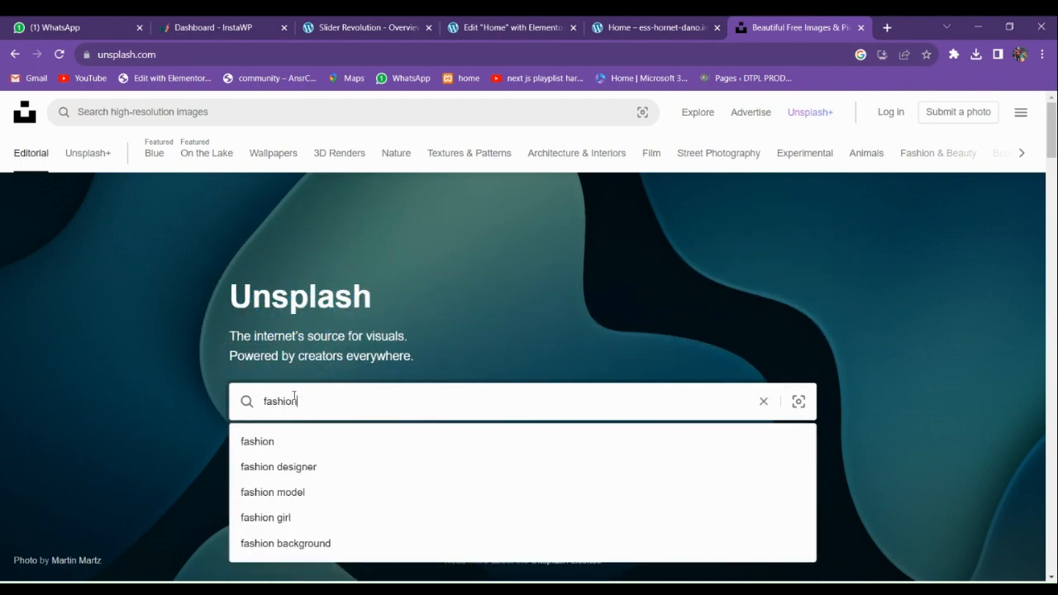
pyautogui.press('Return')
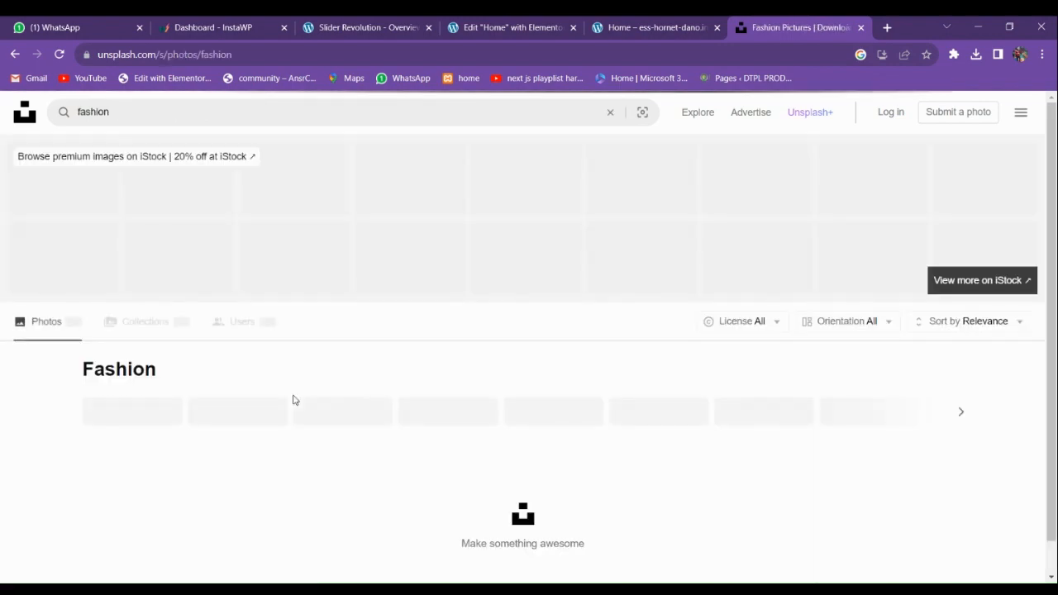
# - Find the photo of the blonde woman in sunglasses, red shirt and black jacket among the fashion results and download it
pyautogui.scroll(-3, 194, 396)
pyautogui.scroll(3, 408, 378)
pyautogui.scroll(-6, 760, 394)
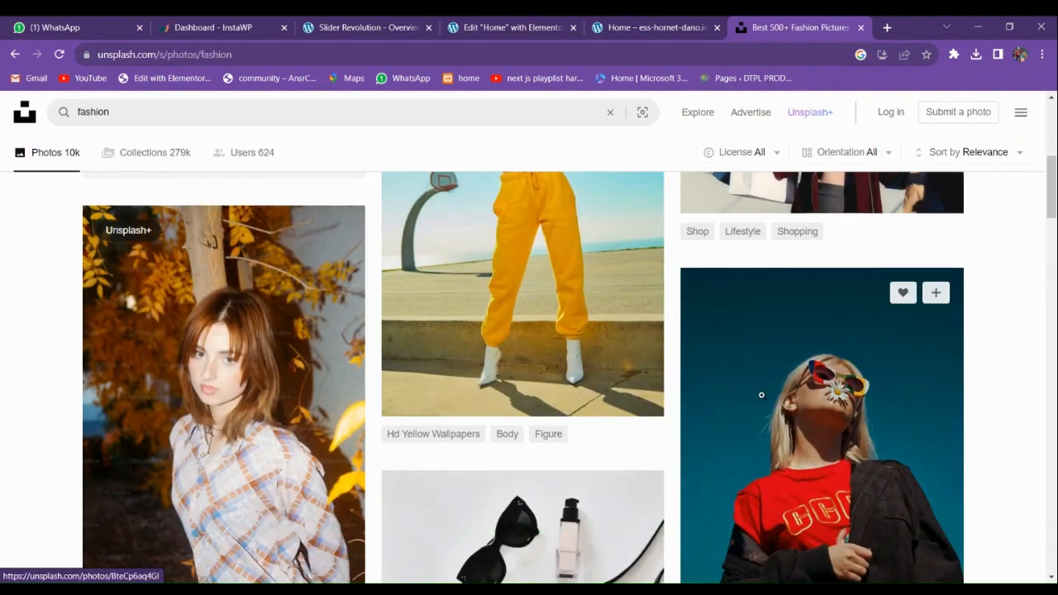
pyautogui.scroll(3, 643, 361)
pyautogui.scroll(-3, 643, 362)
pyautogui.scroll(2, 925, 372)
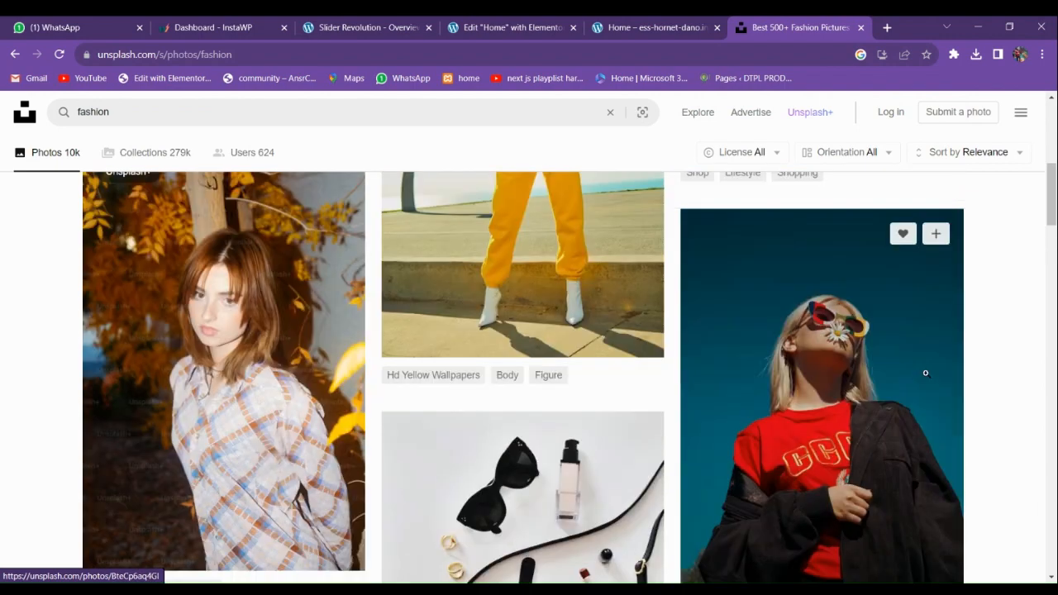
pyautogui.click(814, 353)
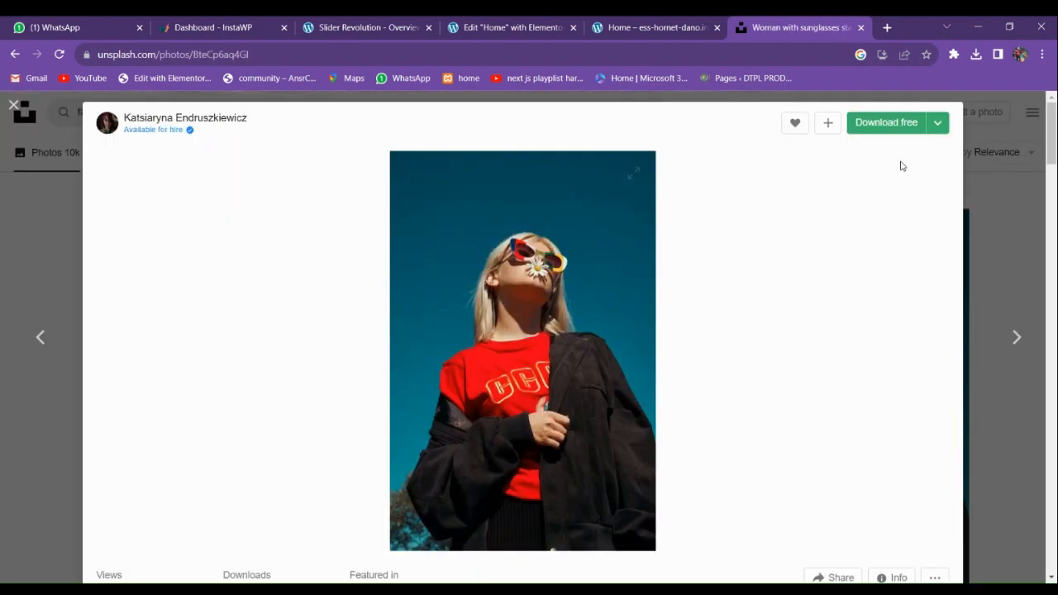
pyautogui.click(935, 128)
pyautogui.click(874, 187)
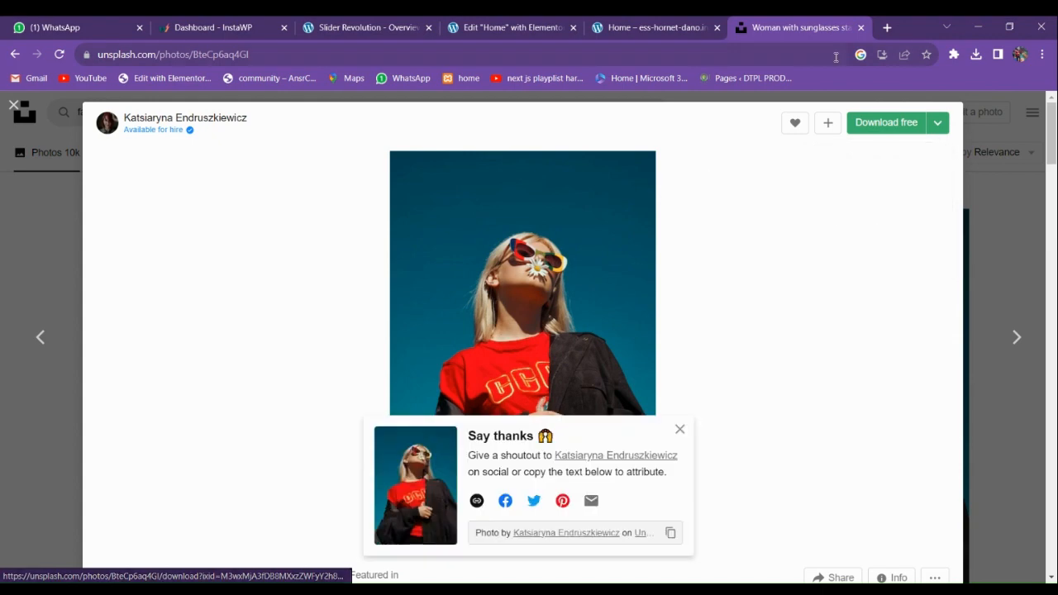
# - Remove the background of the downloaded sunglasses photo on remove.bg and download the preview-size cutout
pyautogui.click(886, 28)
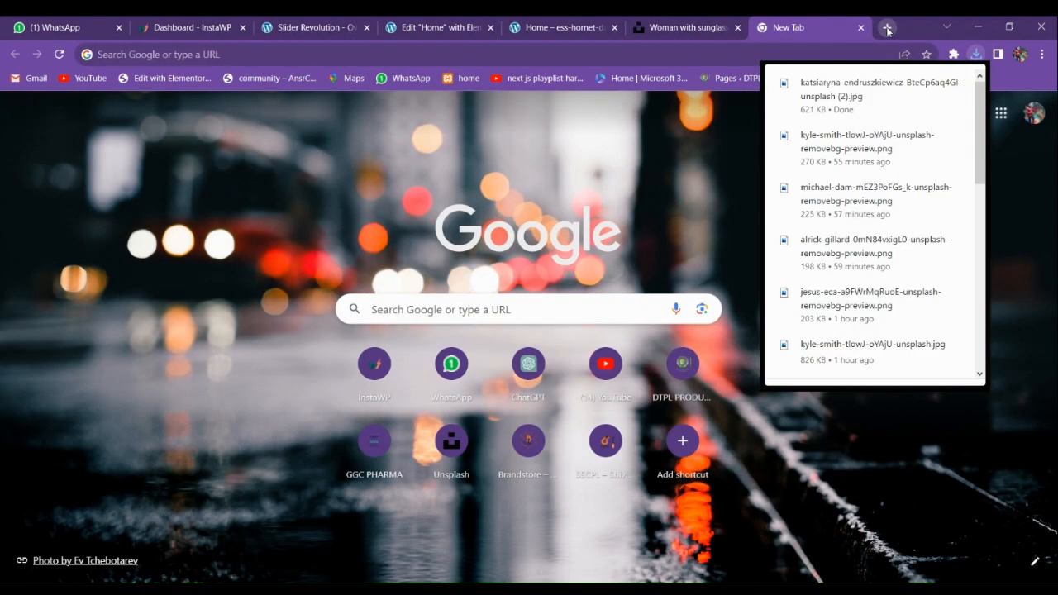
pyautogui.click(310, 51)
pyautogui.write('re')
pyautogui.press('Return')
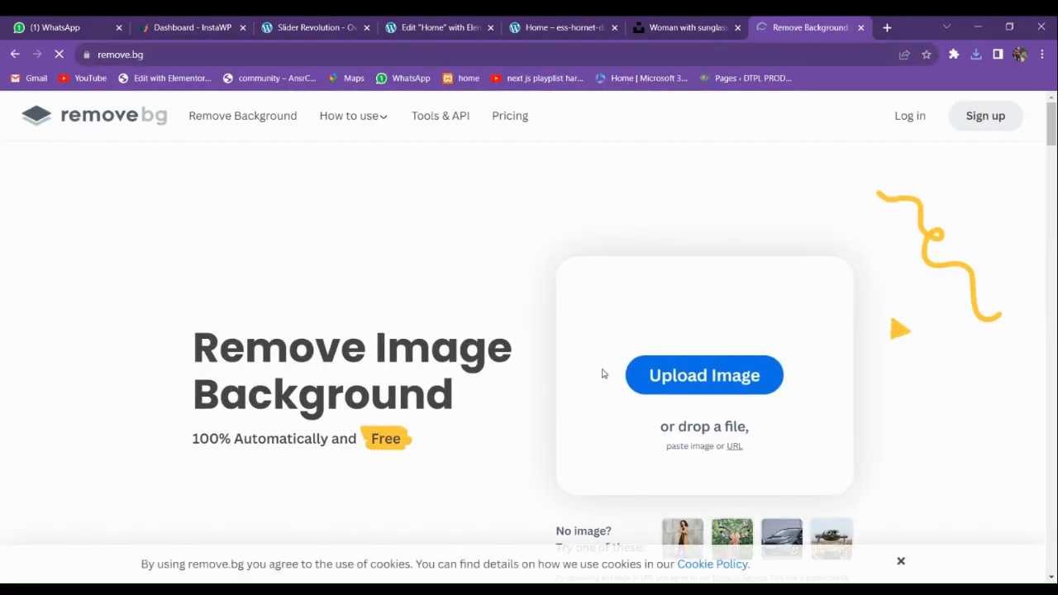
pyautogui.click(678, 375)
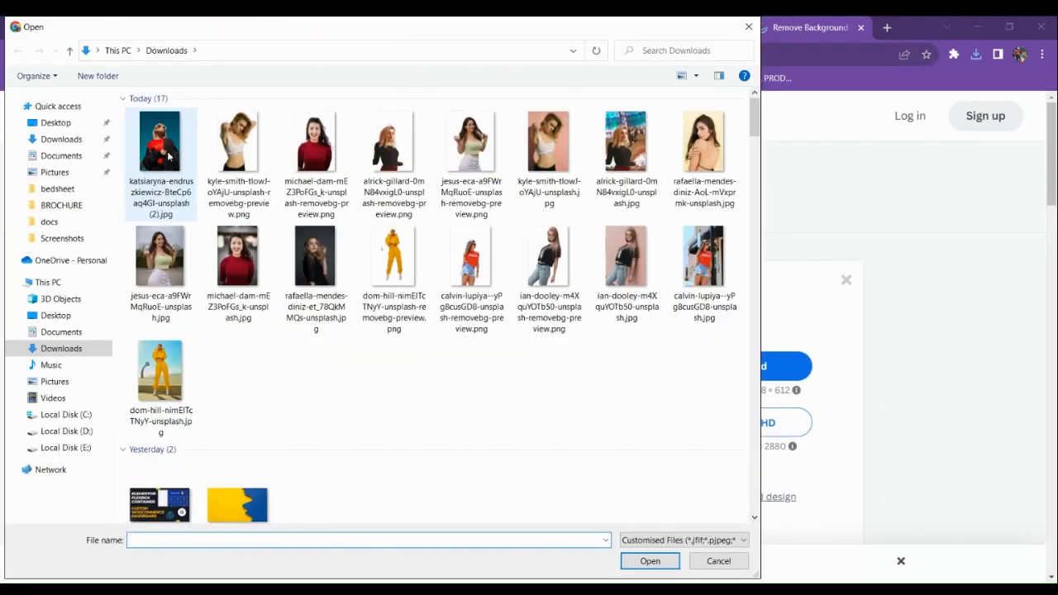
pyautogui.doubleClick(168, 155)
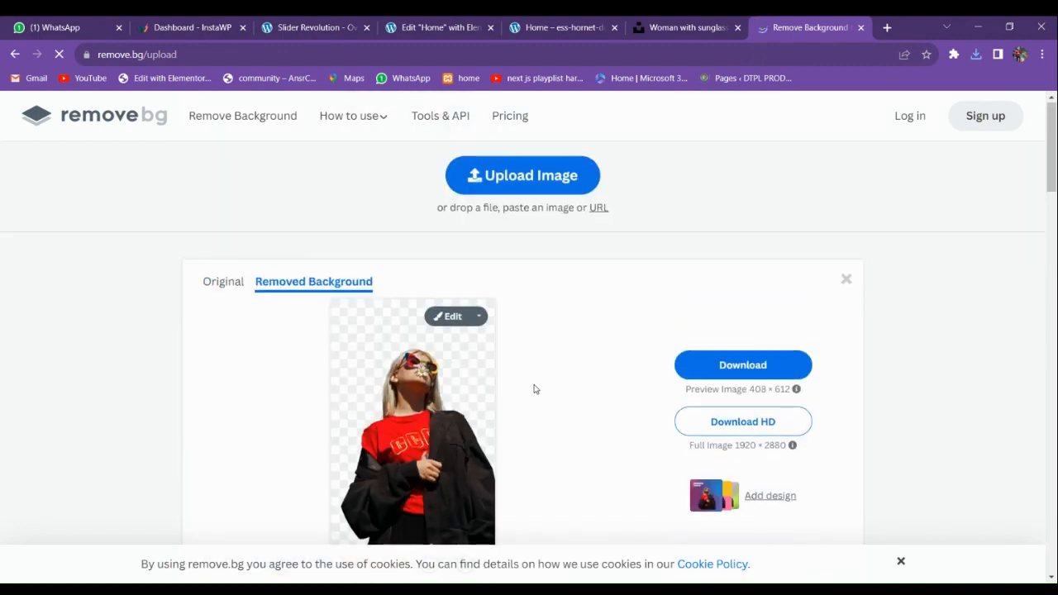
pyautogui.click(707, 239)
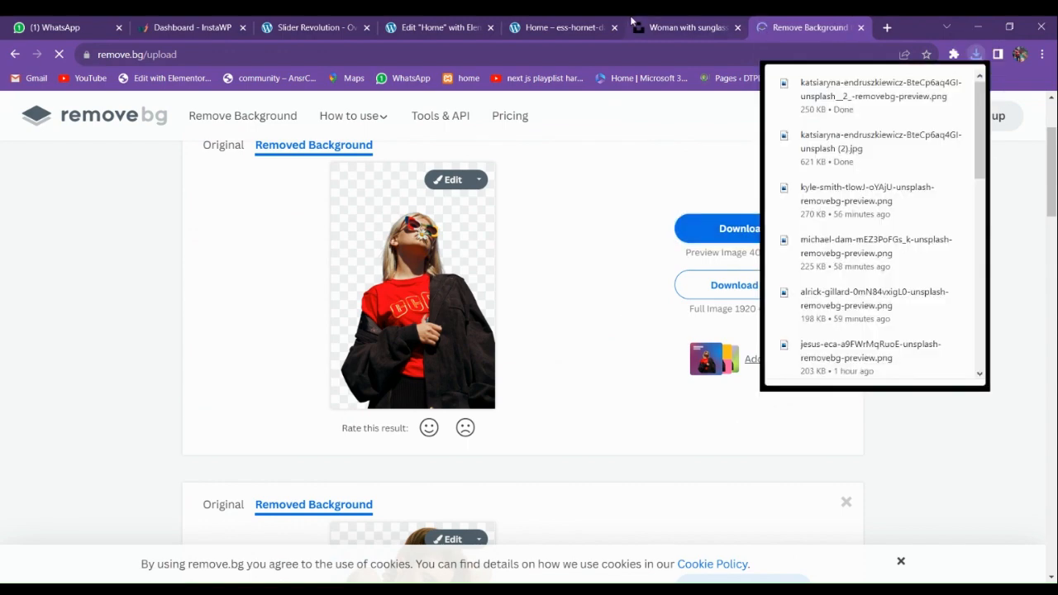
# - Return to the Slider Revolution editor and shrink the timeline to give the slide canvas more height
pyautogui.click(561, 27)
pyautogui.click(440, 28)
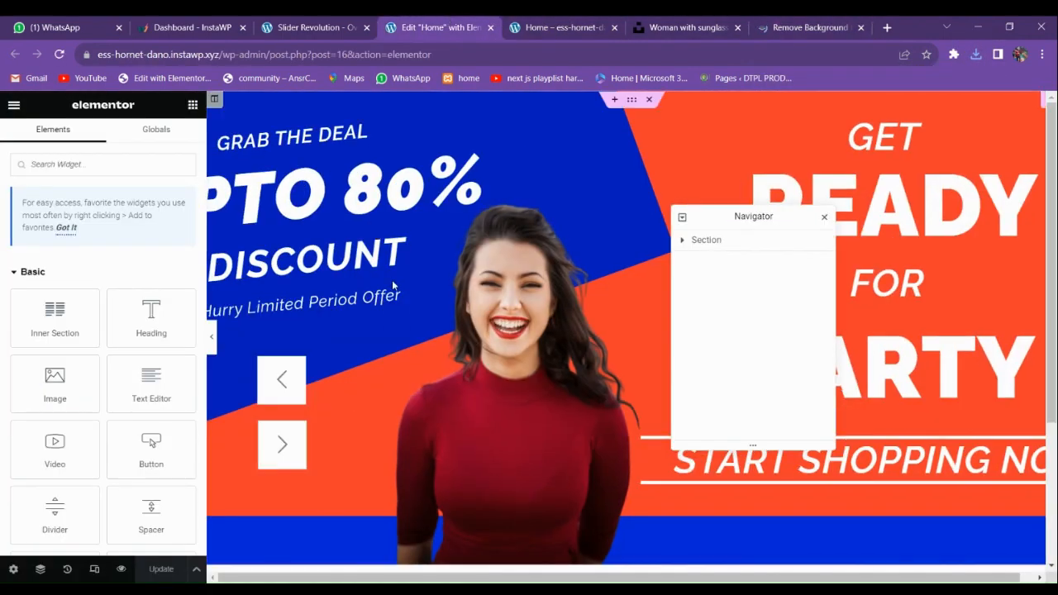
pyautogui.click(309, 27)
pyautogui.scroll(3, 351, 248)
pyautogui.moveTo(235, 107)
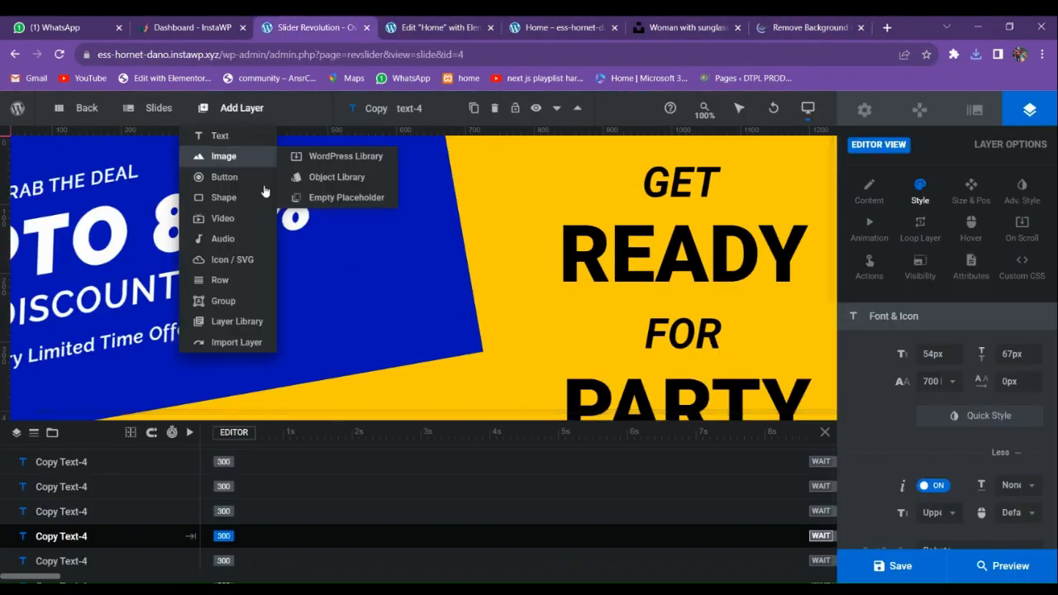
pyautogui.moveTo(502, 418); pyautogui.dragTo(502, 475)
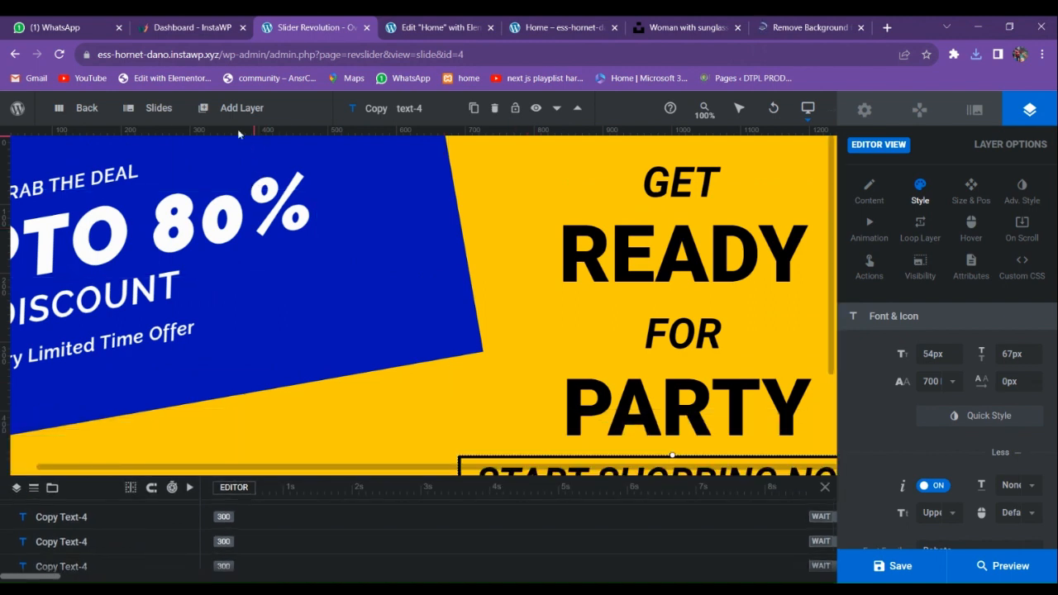
# - Add an image layer from the WordPress library, uploading and inserting the background-removed cutout of the woman in sunglasses
pyautogui.moveTo(230, 157)
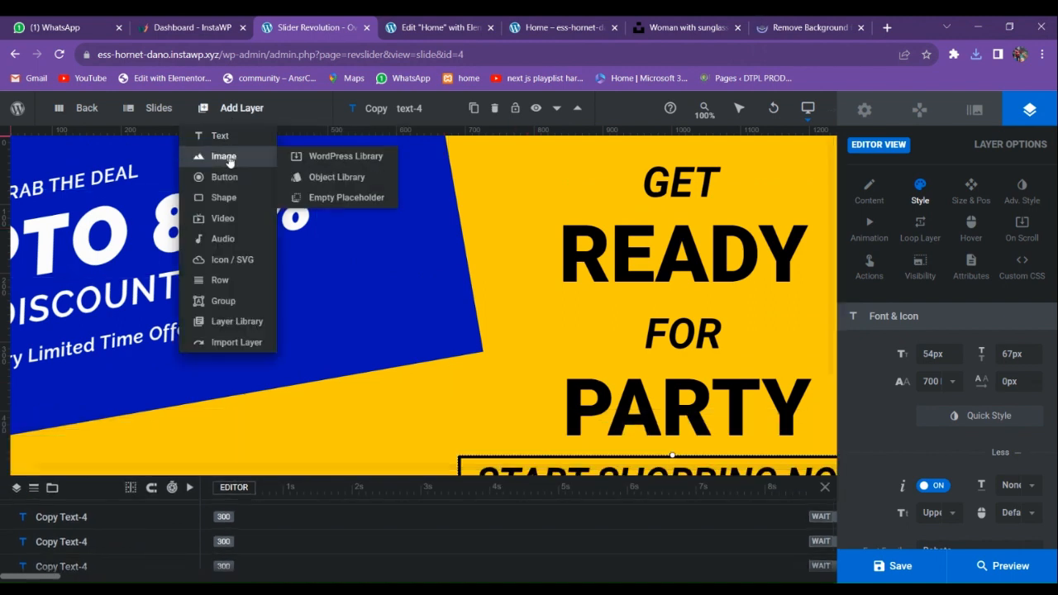
pyautogui.click(346, 157)
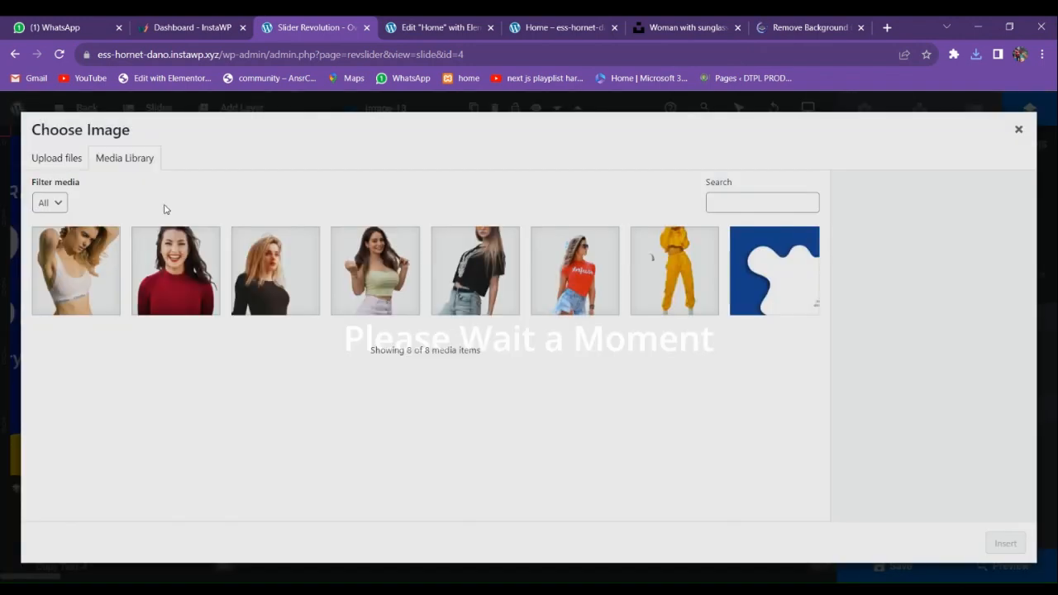
pyautogui.click(40, 165)
pyautogui.click(489, 349)
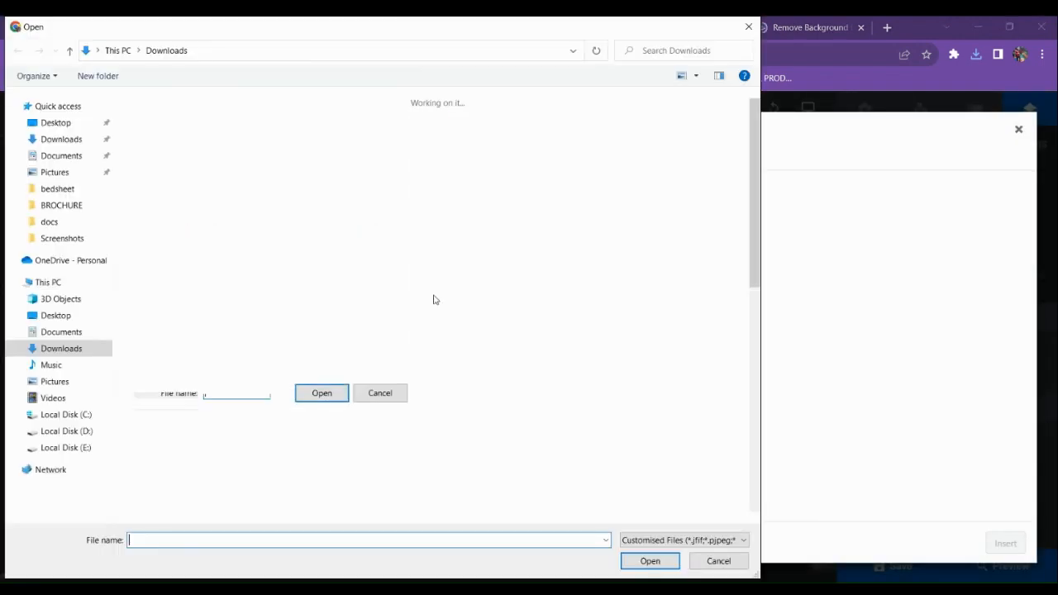
pyautogui.doubleClick(159, 147)
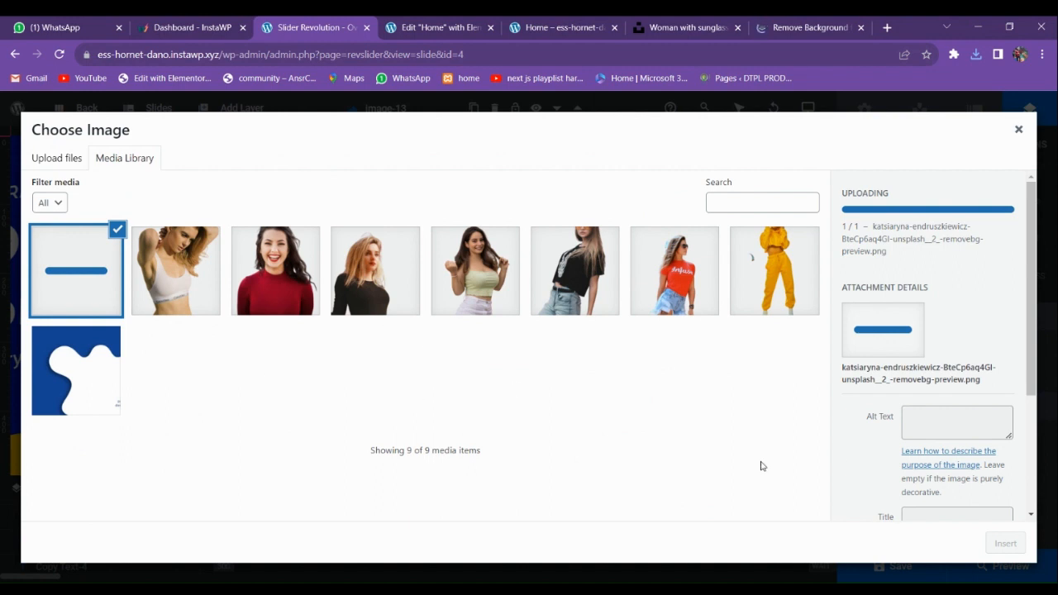
pyautogui.click(1004, 542)
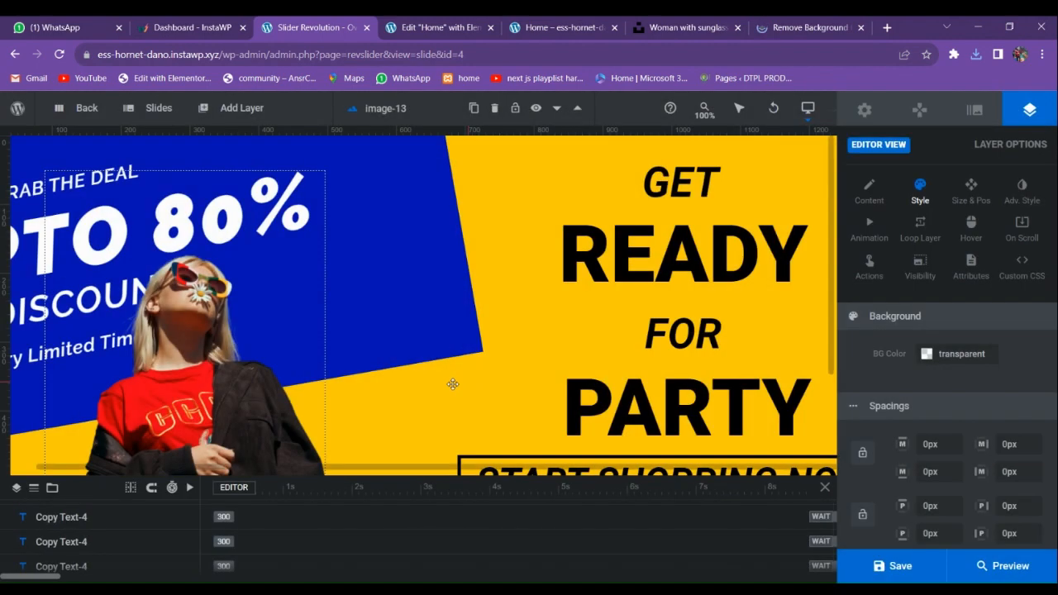
# - Move the woman cutout between the discount texts and the headline, overlapping the blue shape and the slide's lower edge
pyautogui.moveTo(265, 380); pyautogui.dragTo(432, 342)
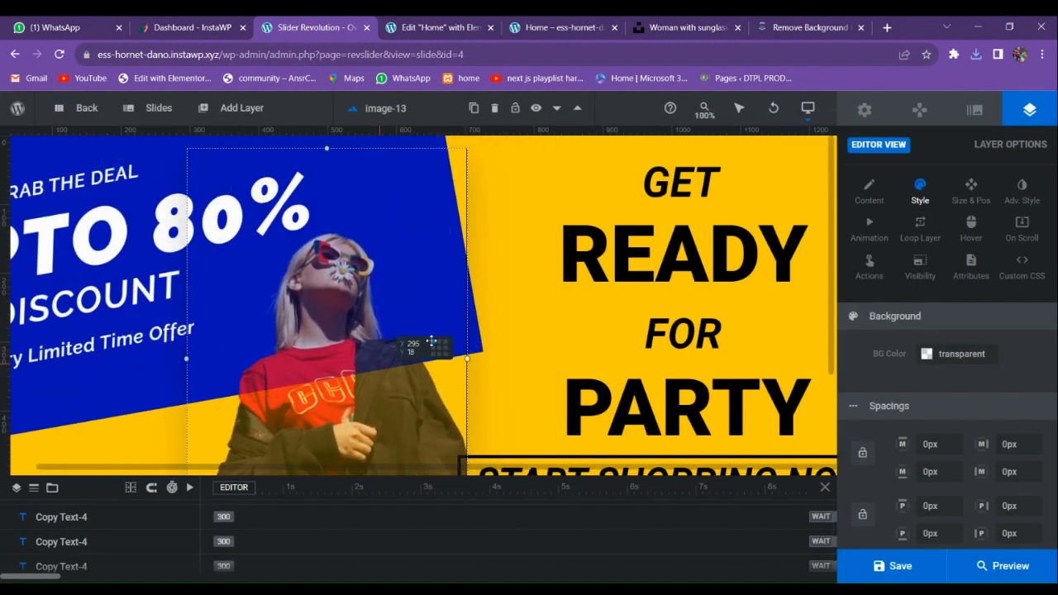
pyautogui.scroll(-2, 431, 341)
pyautogui.moveTo(376, 312); pyautogui.dragTo(356, 342)
pyautogui.scroll(2, 356, 342)
pyautogui.scroll(-1, 490, 342)
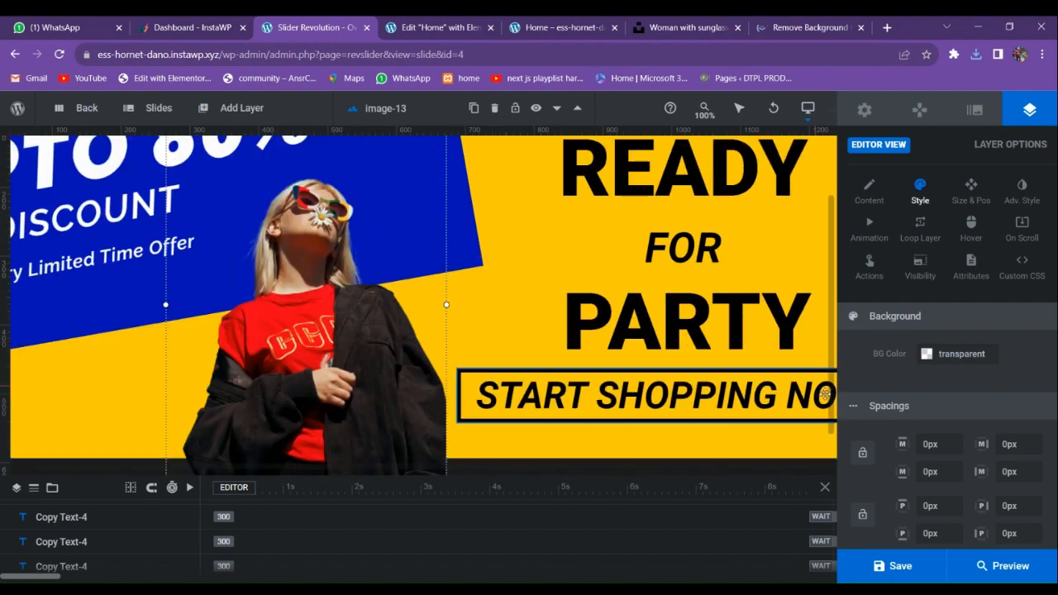
# - Save the slide with the woman image and check it in the preview
pyautogui.click(894, 565)
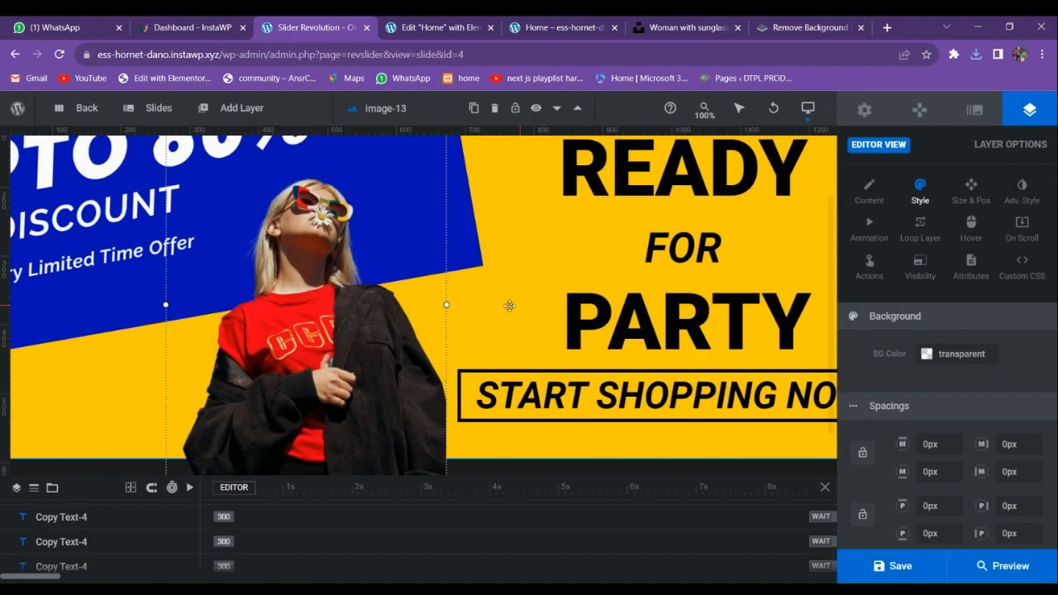
pyautogui.click(986, 567)
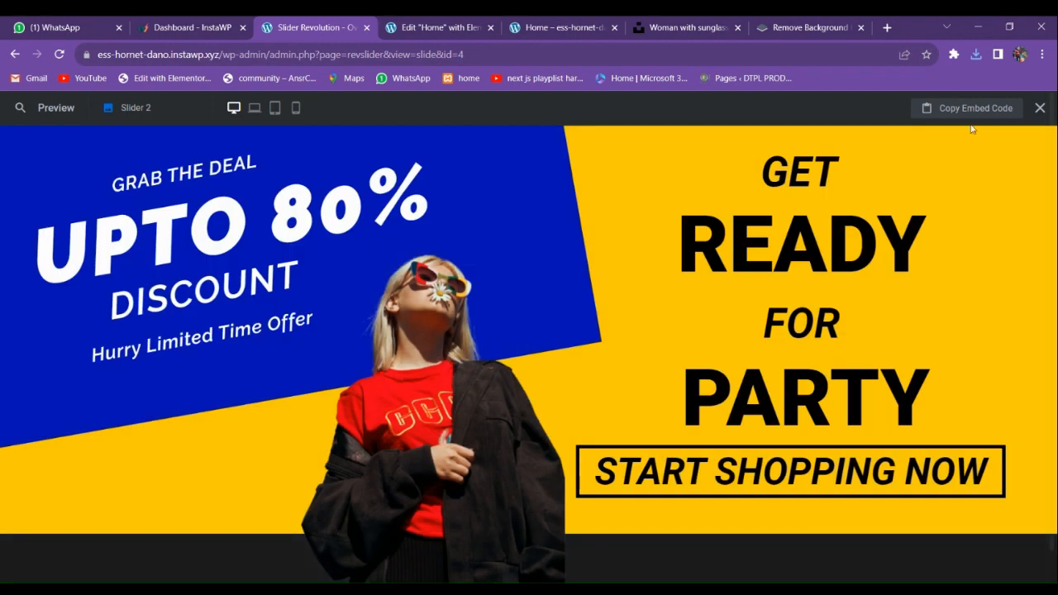
pyautogui.click(1039, 107)
# - Examine the navigation arrows on the home page's slider and open the module's navigation options in Slider Revolution
pyautogui.click(703, 21)
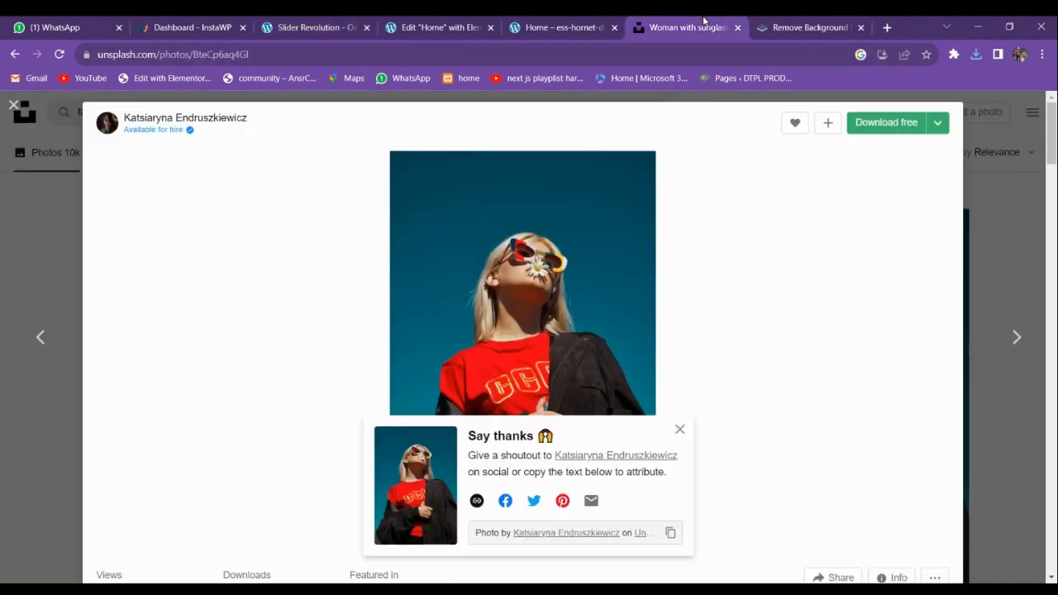
pyautogui.click(554, 28)
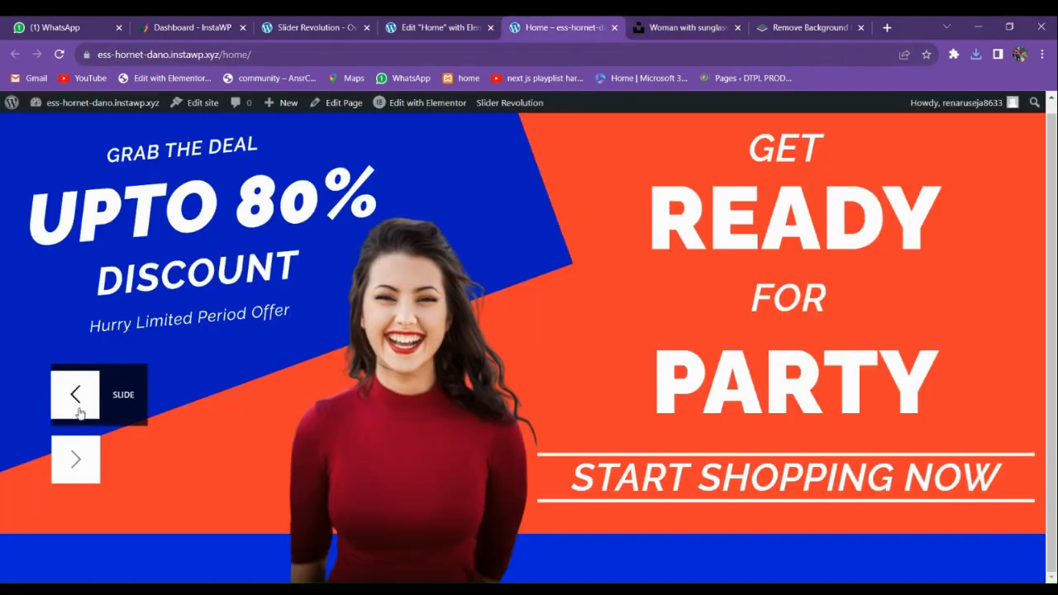
pyautogui.click(463, 30)
pyautogui.click(309, 28)
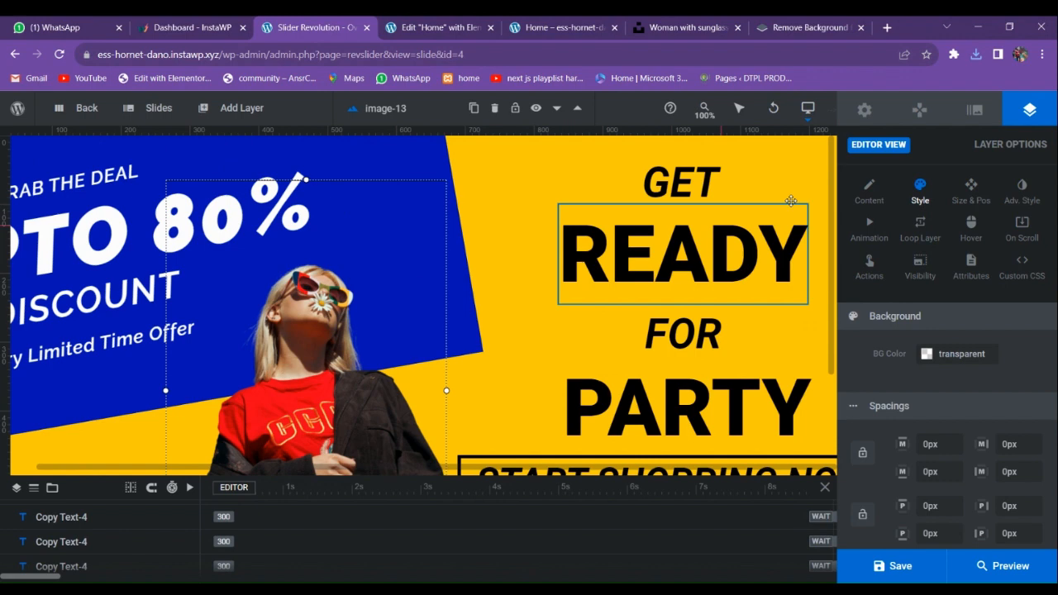
pyautogui.click(863, 110)
pyautogui.click(924, 118)
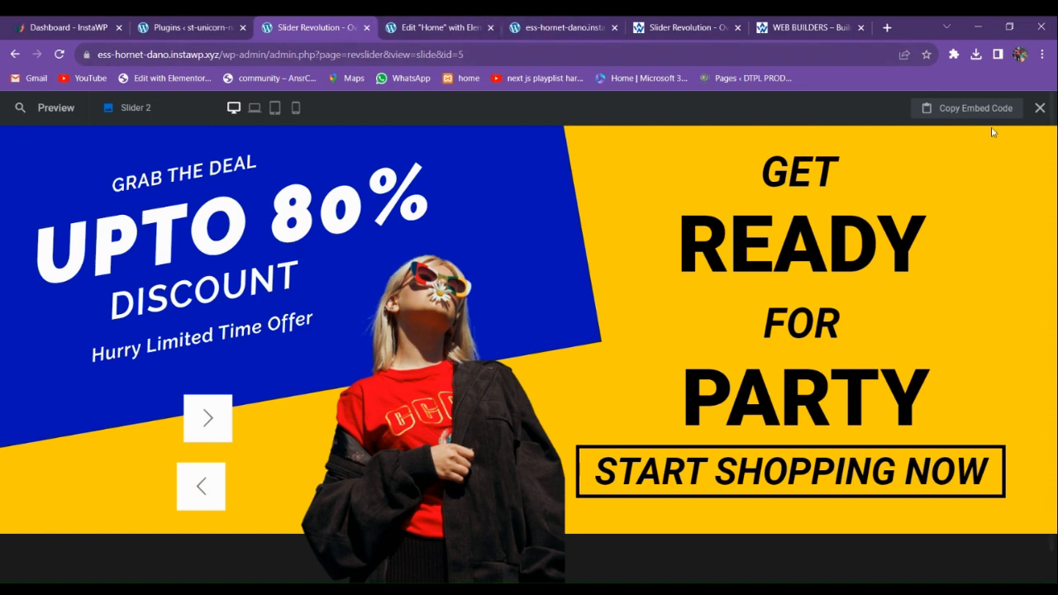
# - Try the Hermes style for the module's navigation arrows, then switch them back to the Hebe style
pyautogui.click(1040, 108)
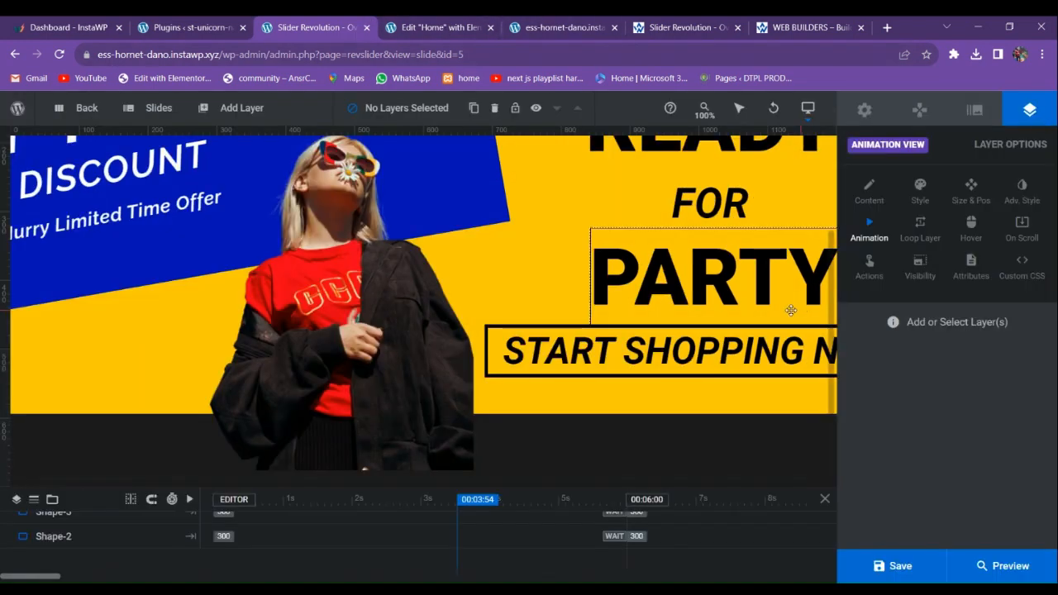
pyautogui.click(864, 116)
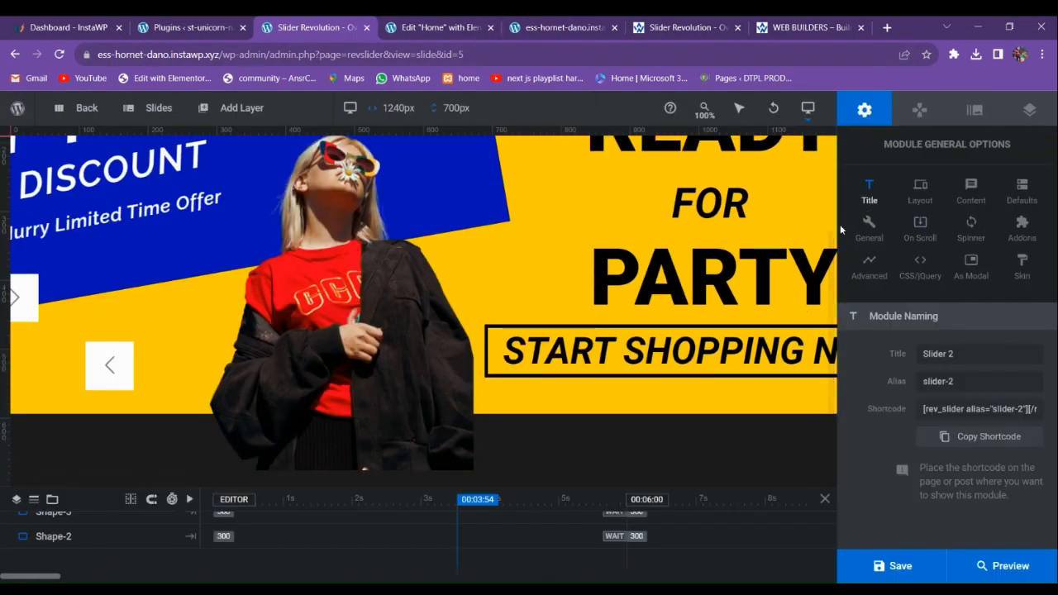
pyautogui.click(919, 115)
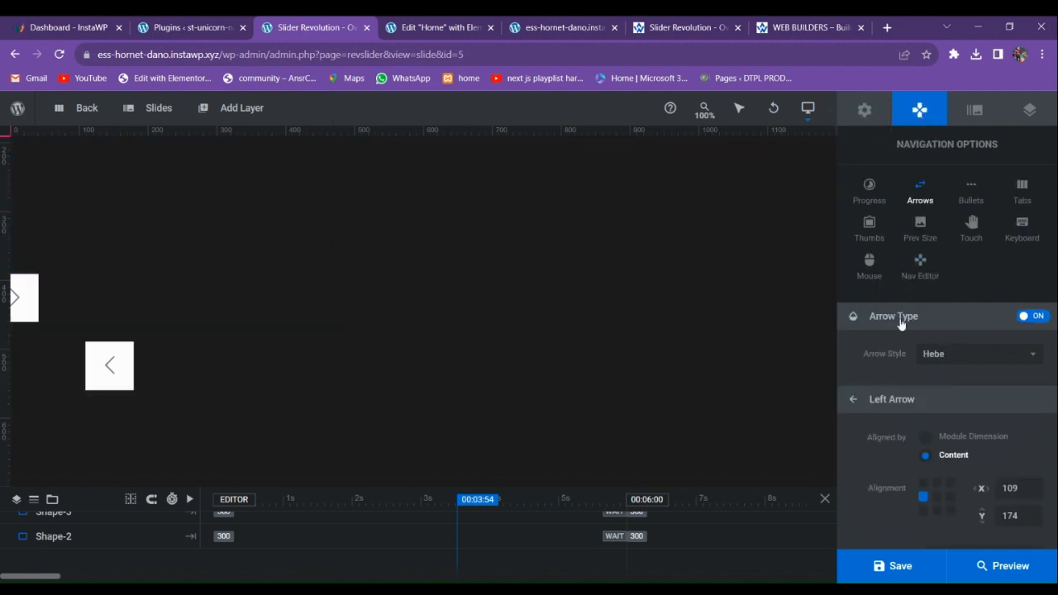
pyautogui.click(980, 357)
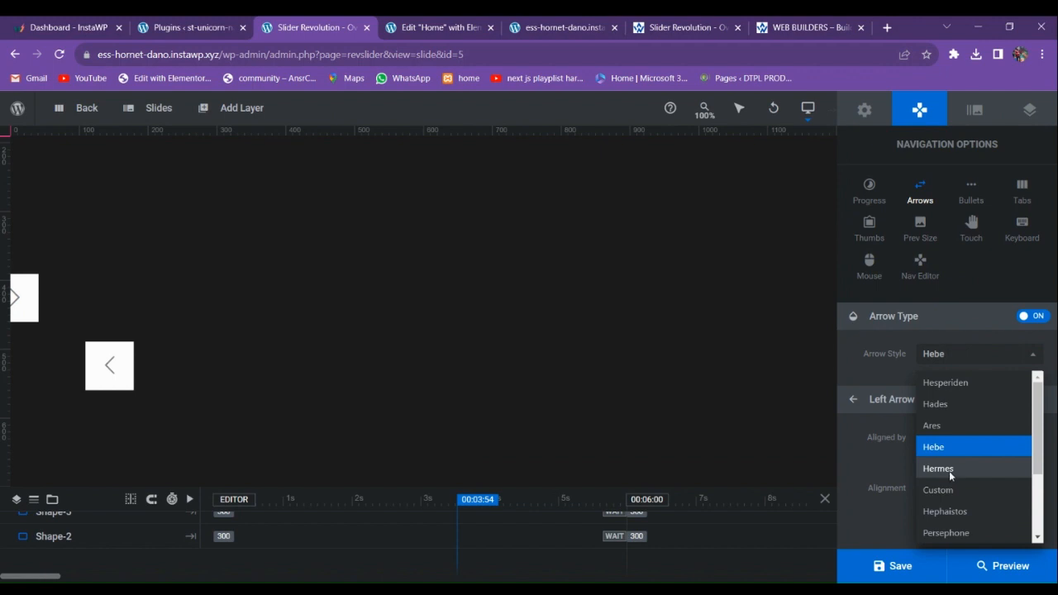
pyautogui.click(948, 469)
pyautogui.click(934, 363)
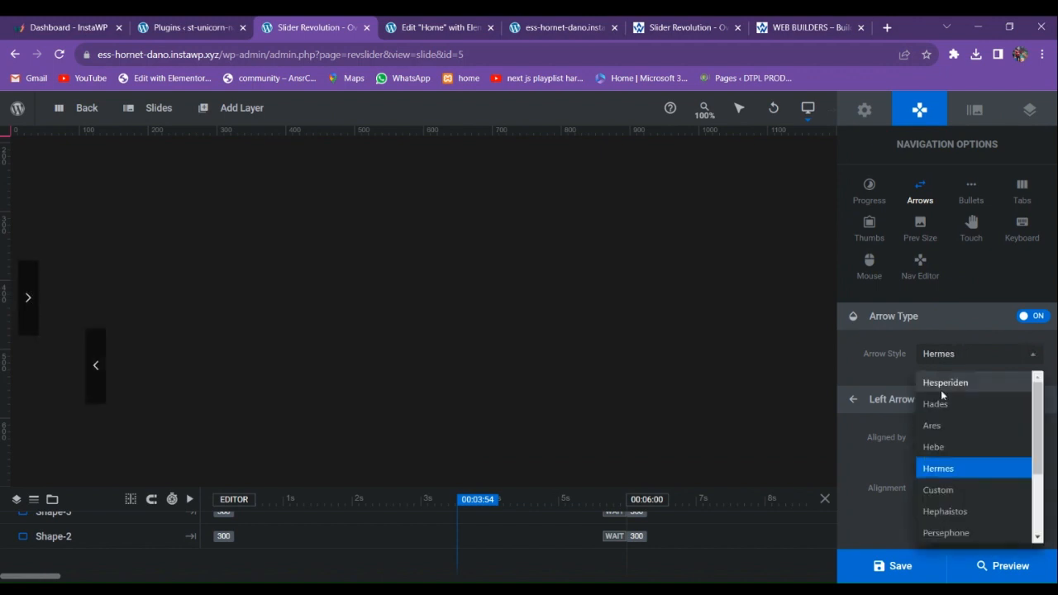
pyautogui.click(948, 446)
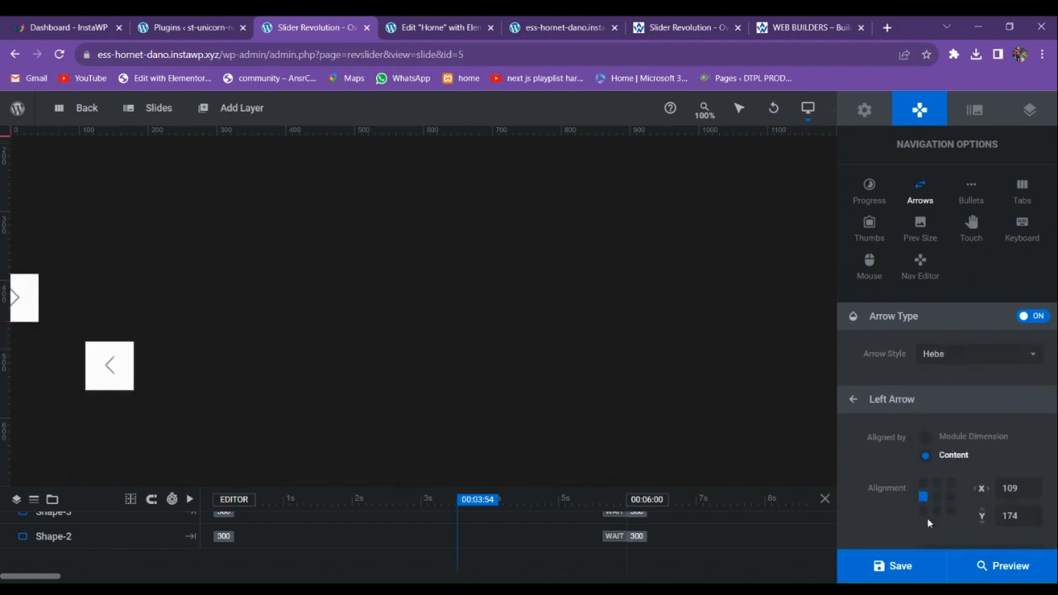
# - Save the module and test its navigation arrows in the preview
pyautogui.moveTo(128, 355)
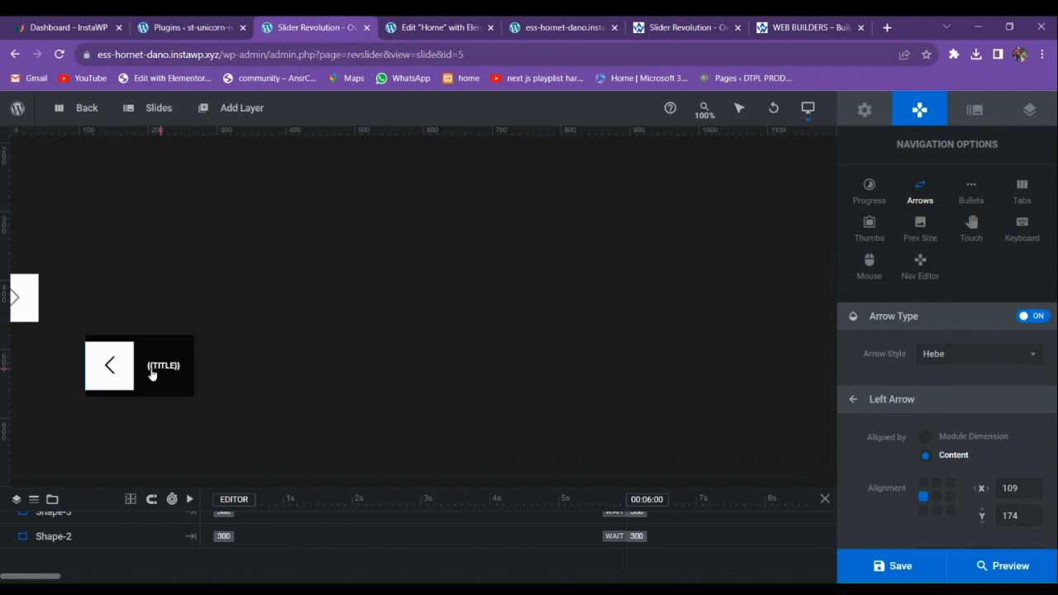
pyautogui.click(892, 565)
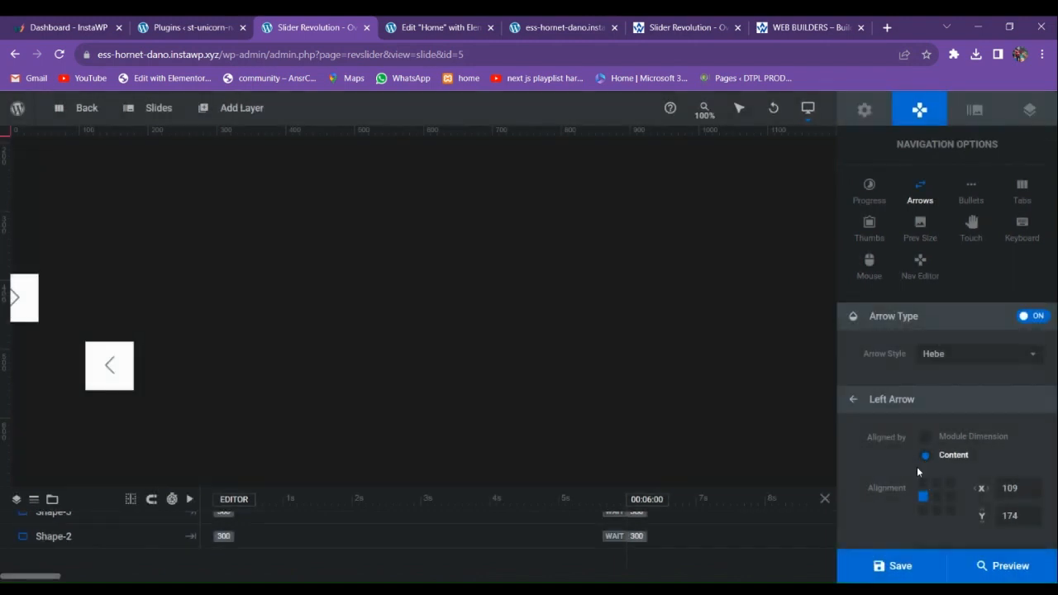
pyautogui.click(1004, 566)
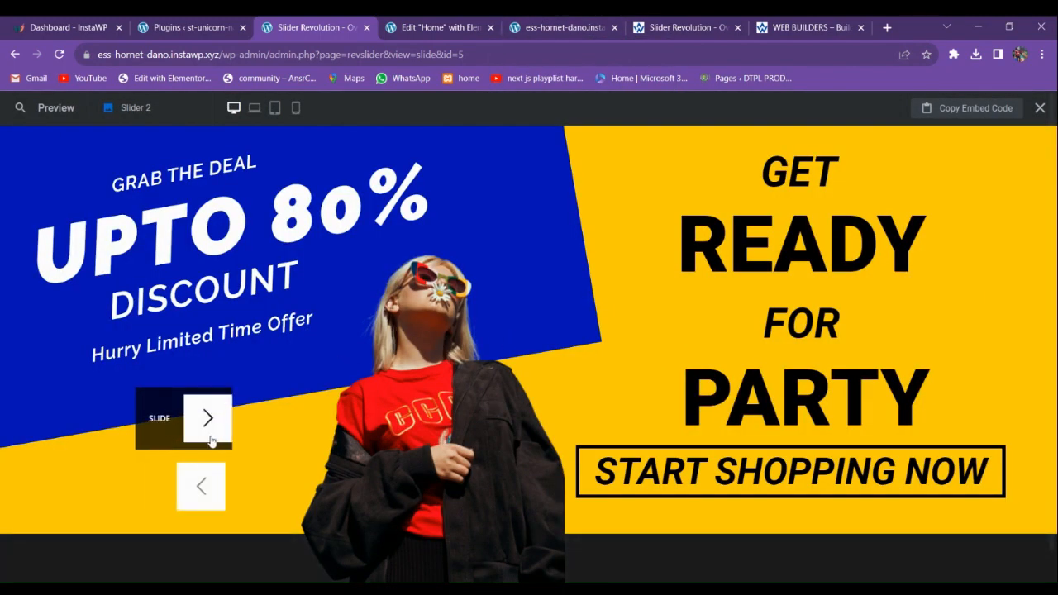
pyautogui.click(210, 437)
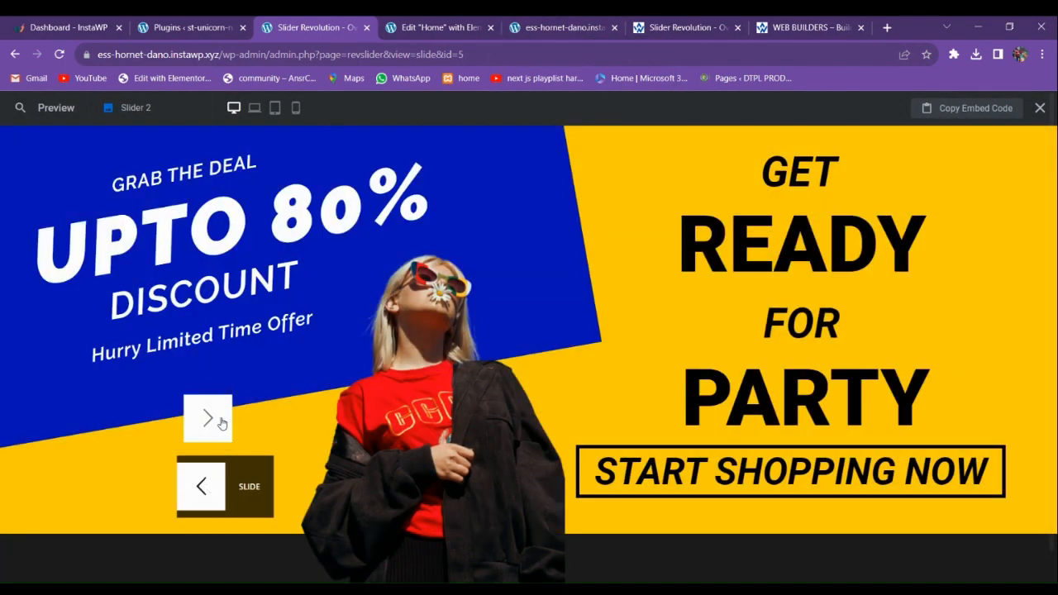
pyautogui.click(1039, 107)
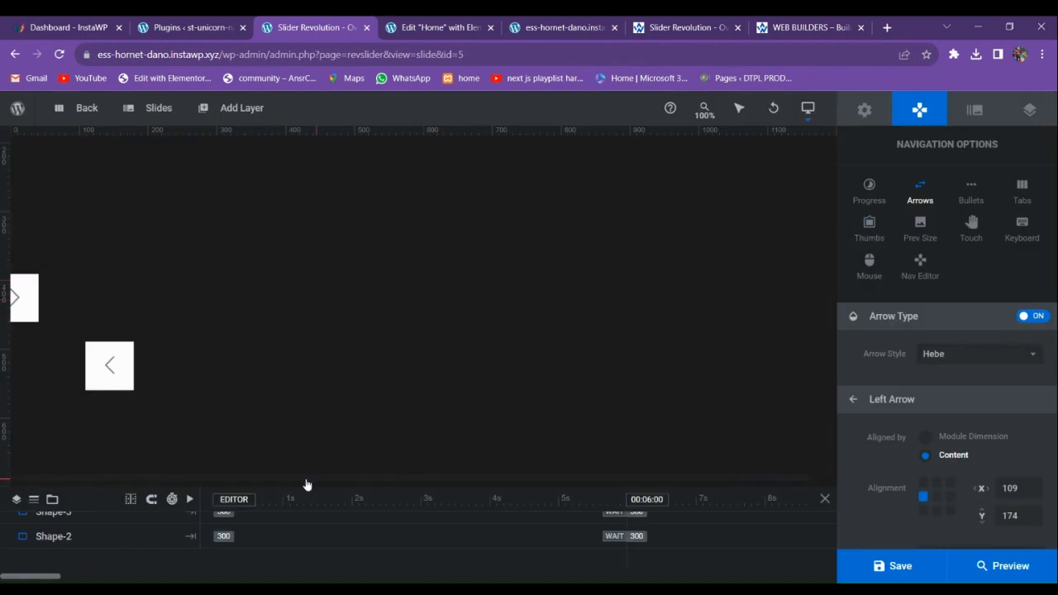
# - Enlarge the timeline and give the GRAB THE DEAL text the Pop Up Back entrance animation
pyautogui.moveTo(305, 484); pyautogui.dragTo(264, 333)
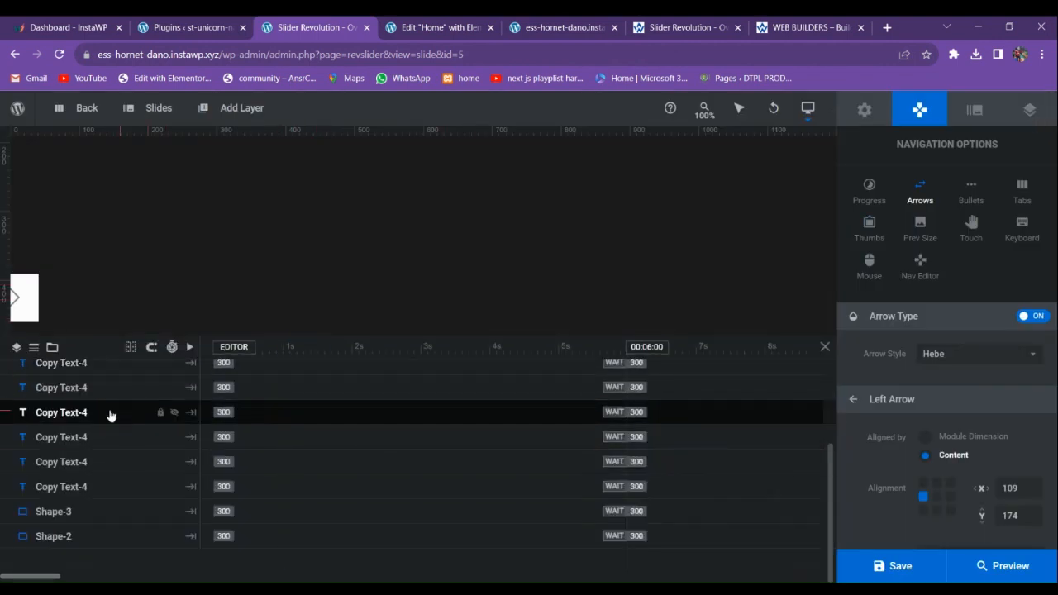
pyautogui.scroll(3, 94, 416)
pyautogui.click(83, 378)
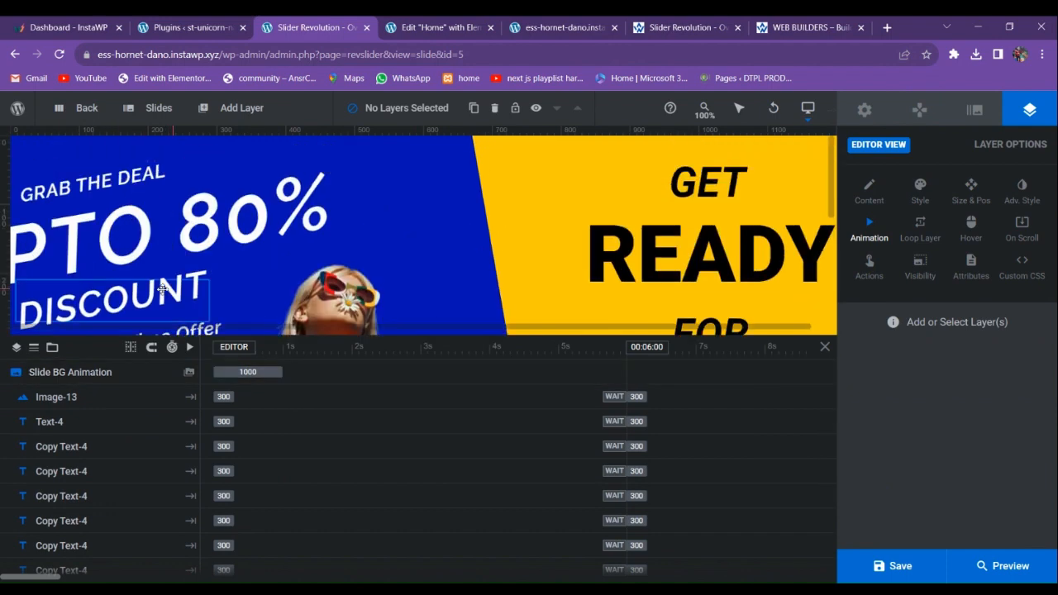
pyautogui.click(128, 181)
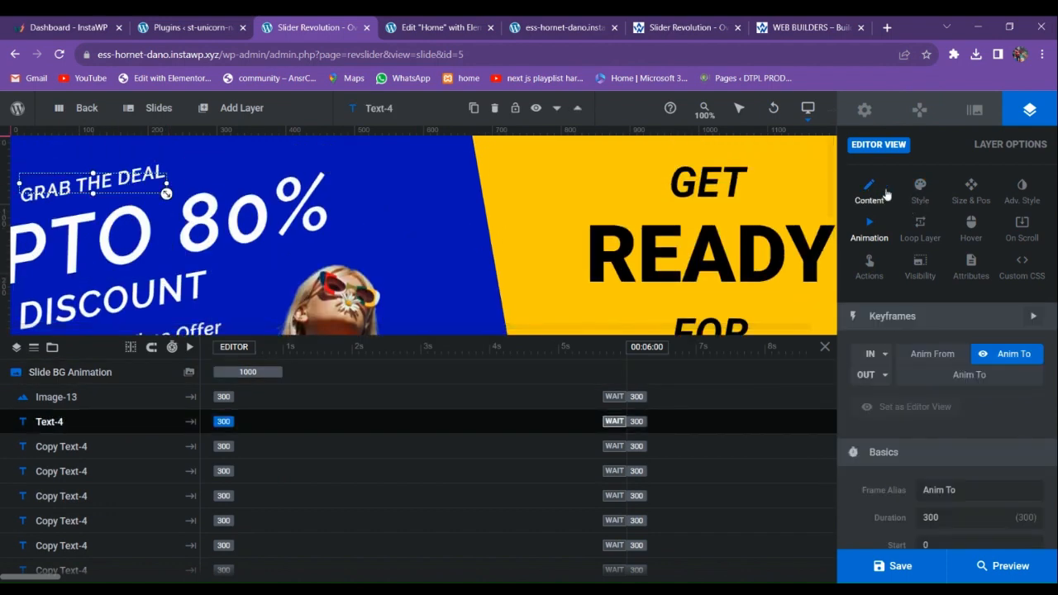
pyautogui.click(876, 236)
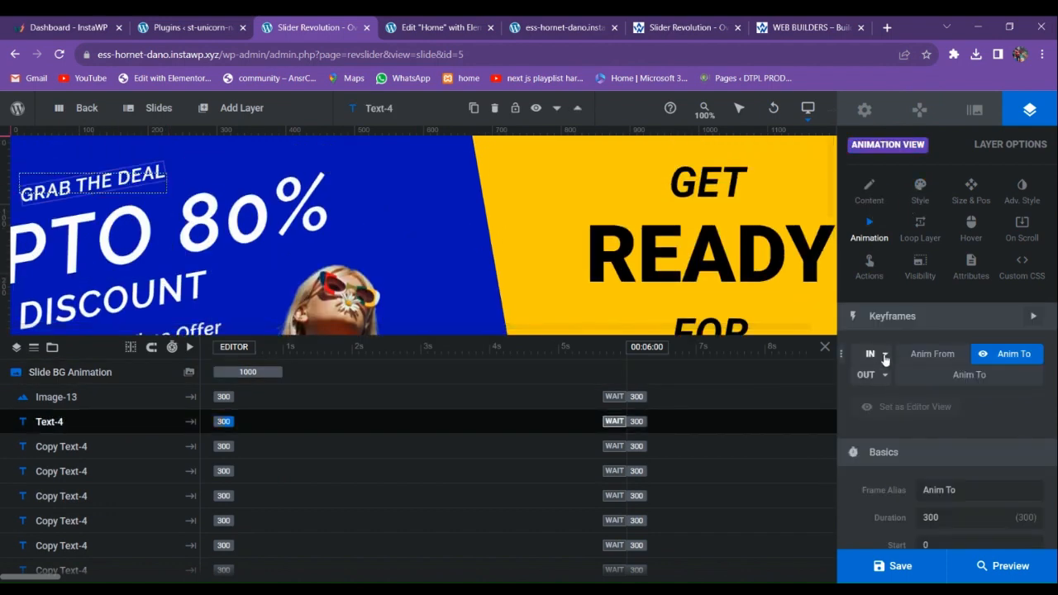
pyautogui.click(884, 357)
pyautogui.scroll(-1, 913, 477)
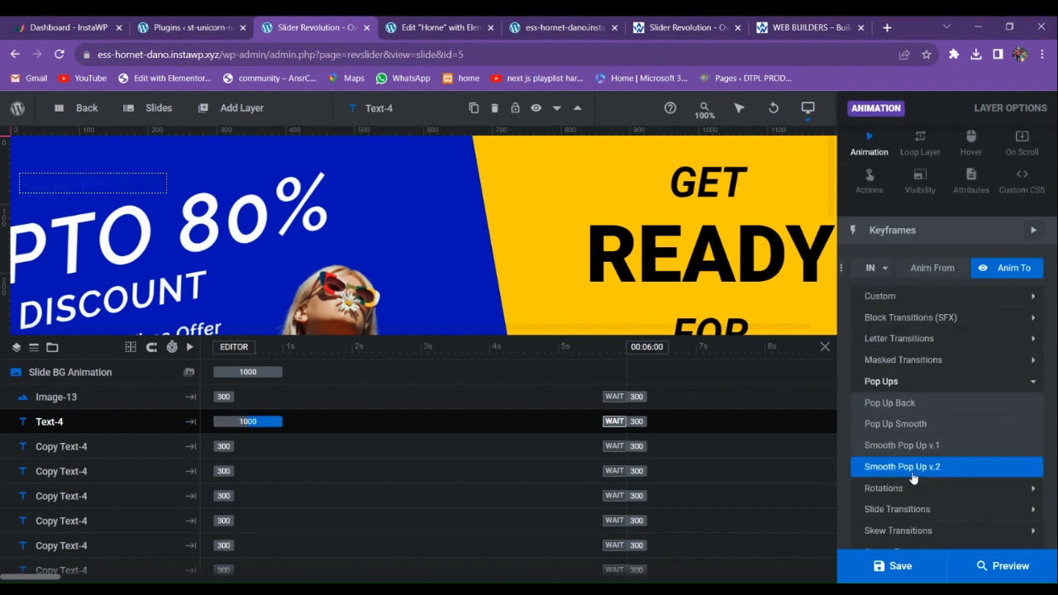
pyautogui.click(909, 423)
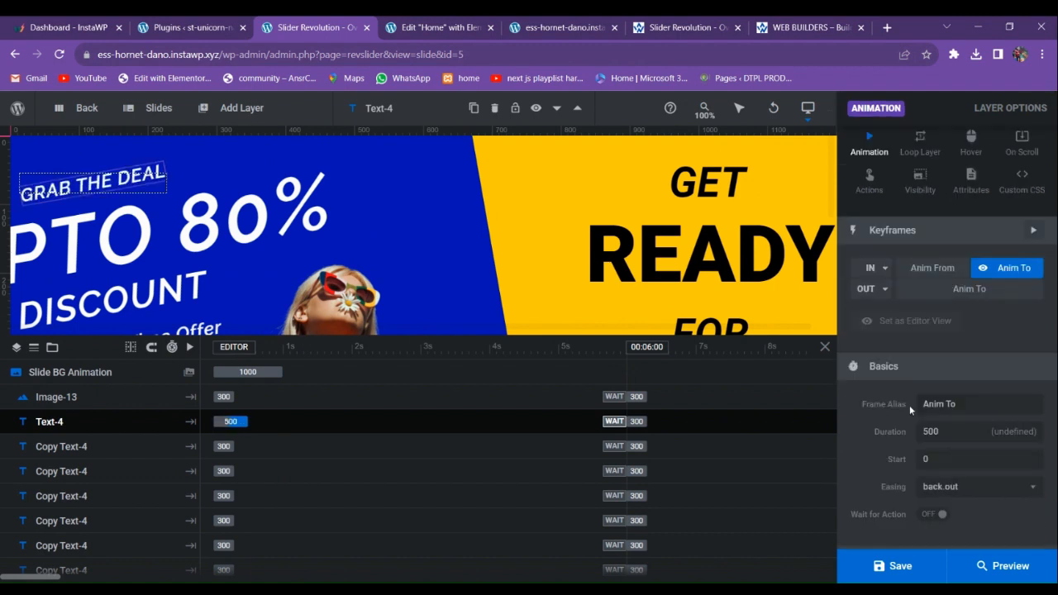
# - Give the DISCOUNT text the Pop Up Back entrance animation with a duration of 300
pyautogui.click(165, 289)
pyautogui.click(874, 268)
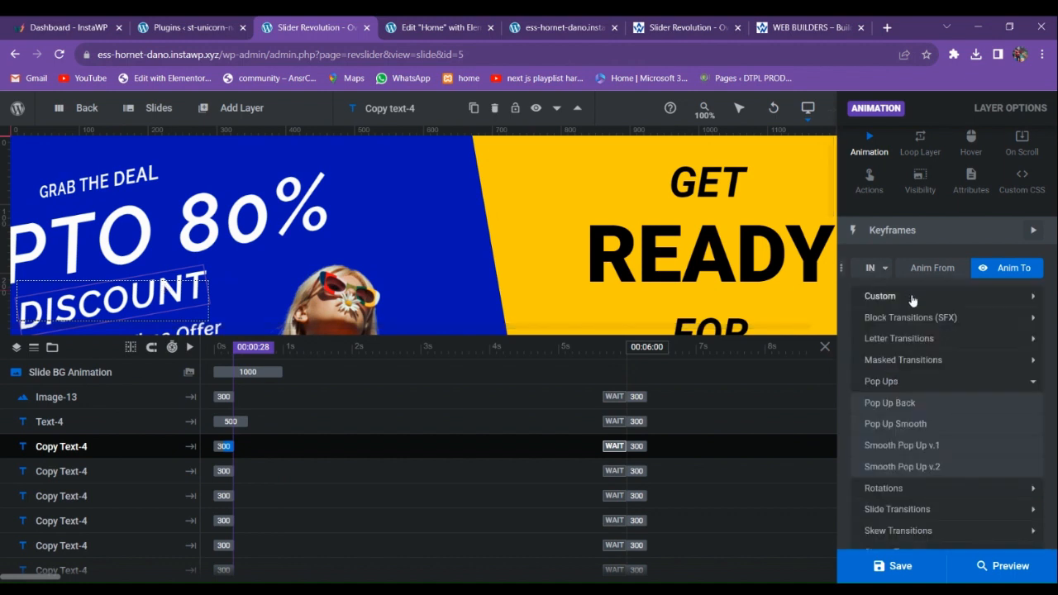
pyautogui.click(907, 403)
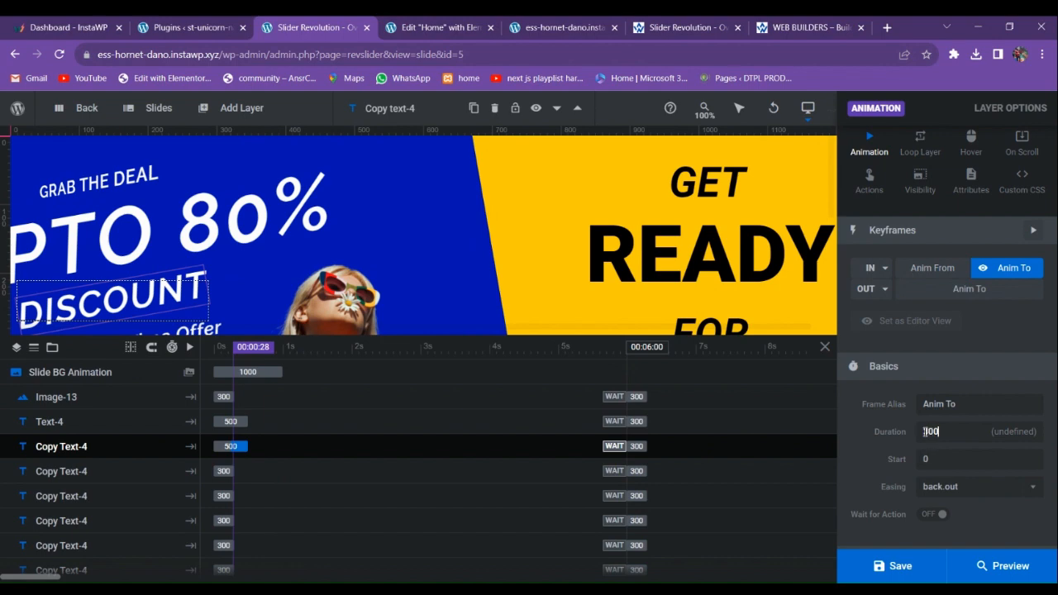
pyautogui.scroll(-1, 437, 265)
# - Give the Hurry Limited Time Offer text the Pop Up Back entrance animation starting at 500
pyautogui.click(157, 262)
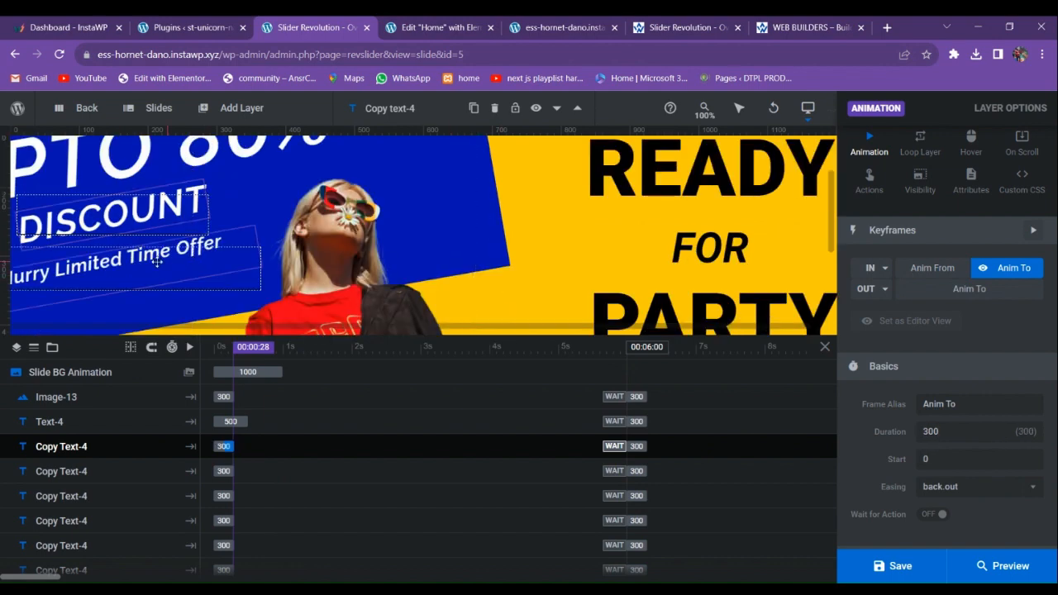
pyautogui.click(877, 268)
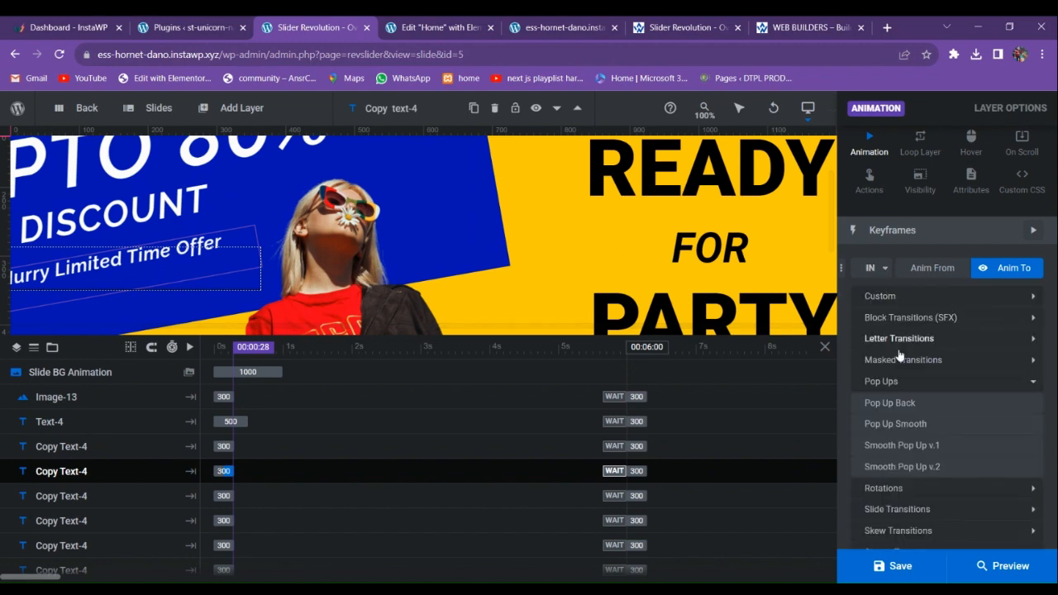
pyautogui.click(904, 407)
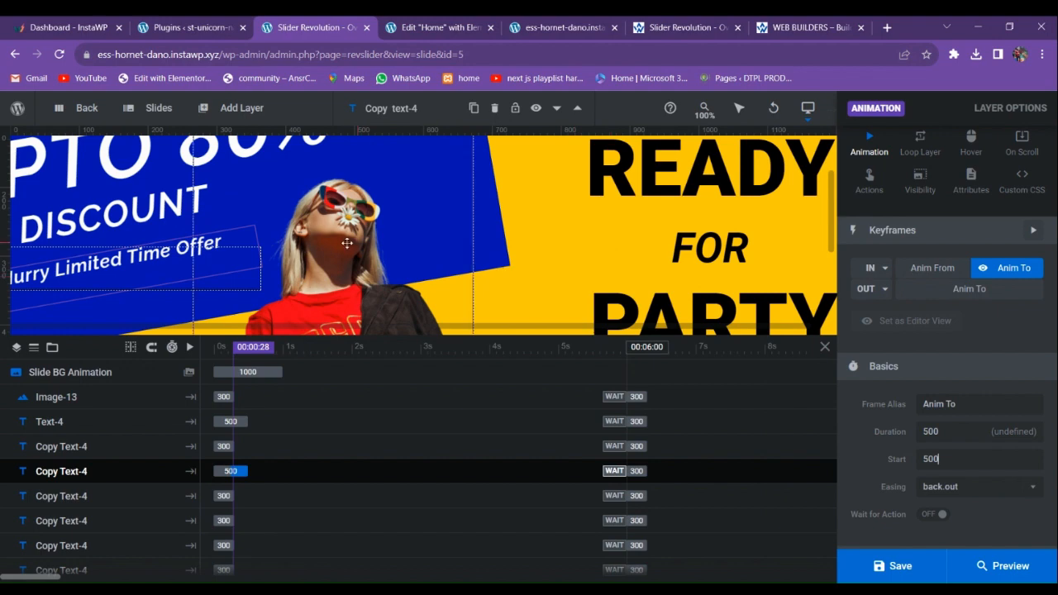
# - Give the UPTO 80% text the Long Slide from Left entrance animation starting at 300
pyautogui.scroll(1, 347, 238)
pyautogui.click(188, 234)
pyautogui.click(188, 234)
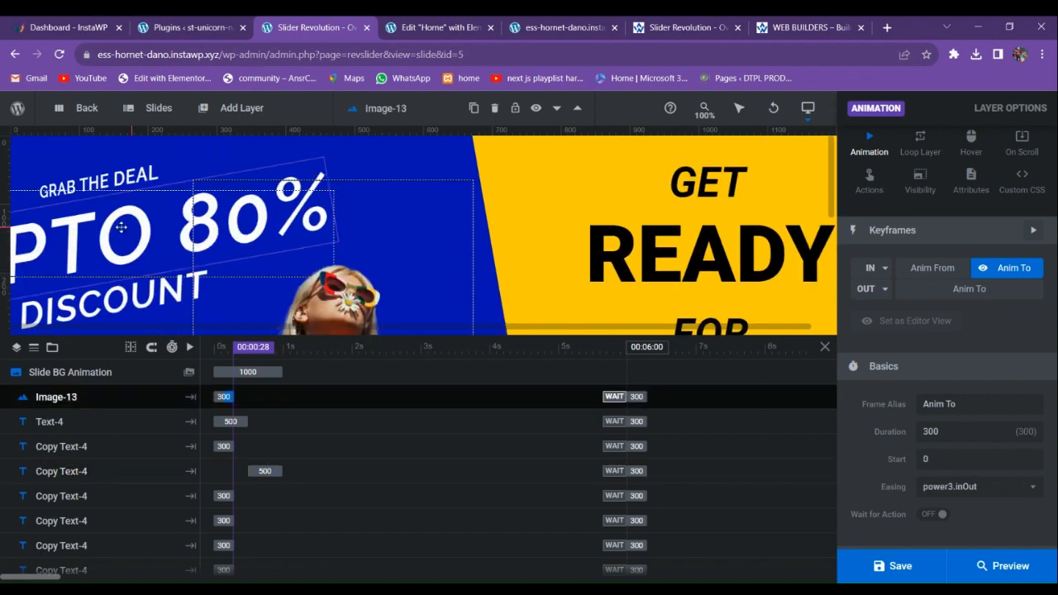
pyautogui.click(888, 274)
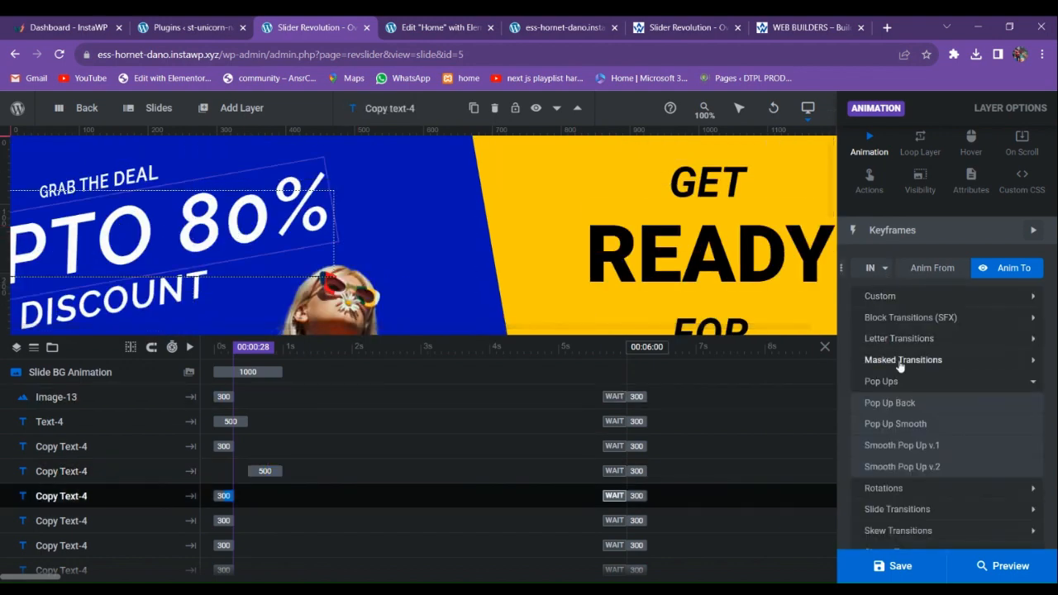
pyautogui.scroll(-3, 920, 402)
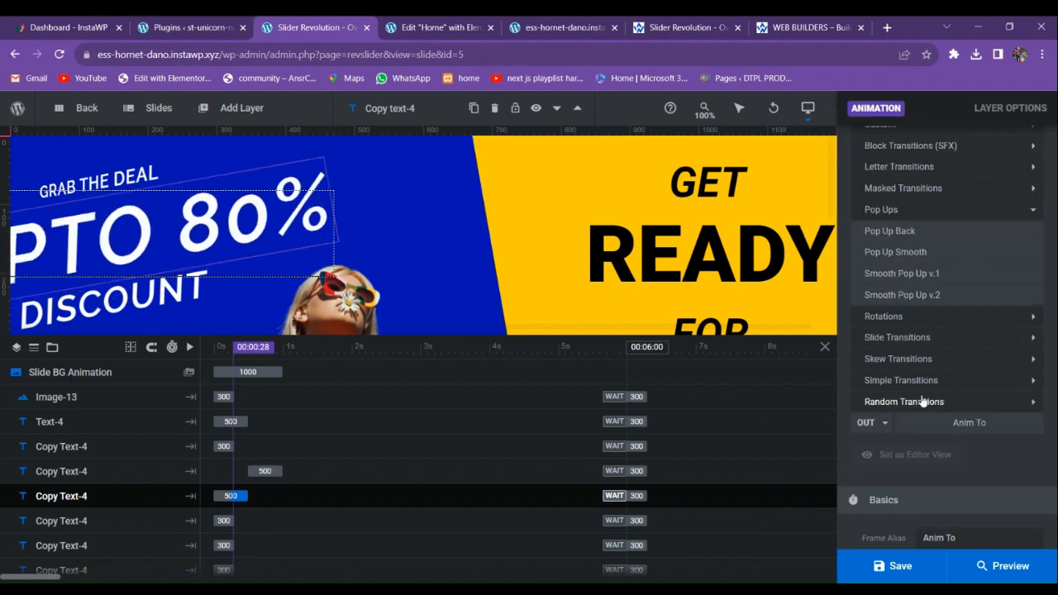
pyautogui.click(909, 339)
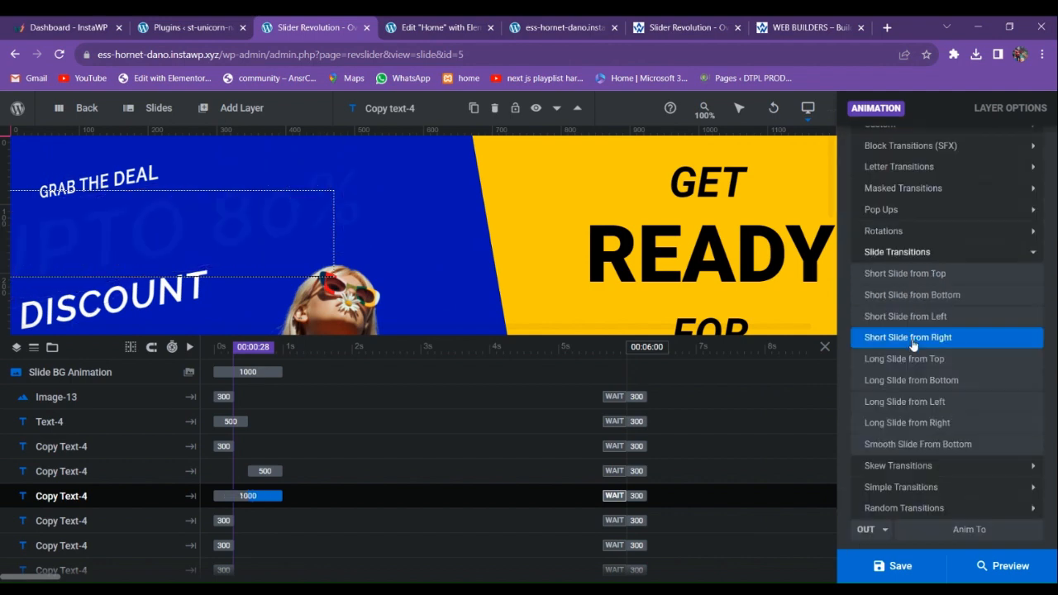
pyautogui.click(935, 403)
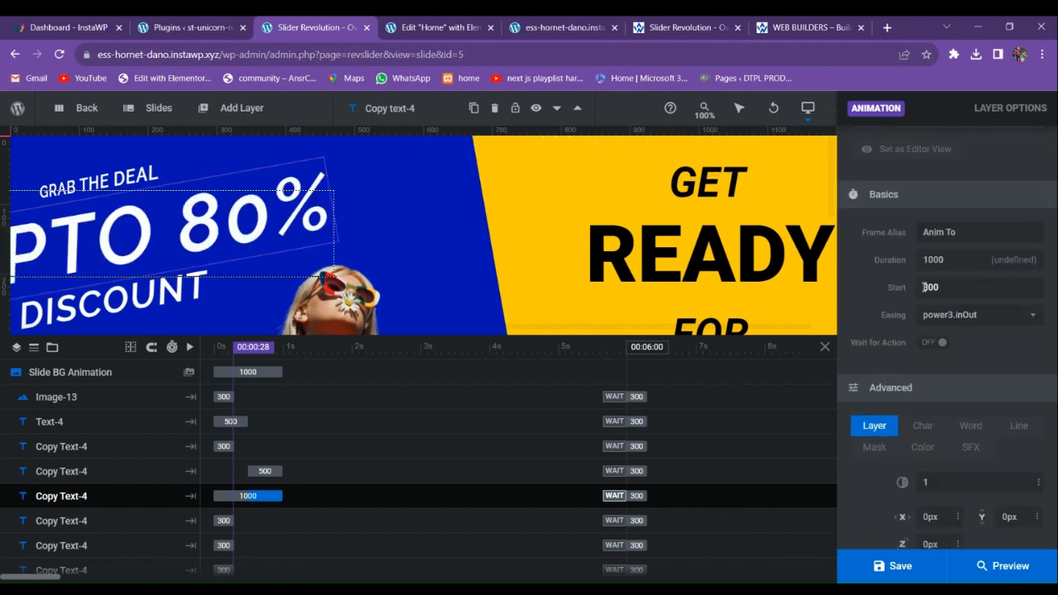
pyautogui.click(924, 287)
pyautogui.write('300')
# - Save the slide and check the discount texts' entrance animations in the preview
pyautogui.click(896, 565)
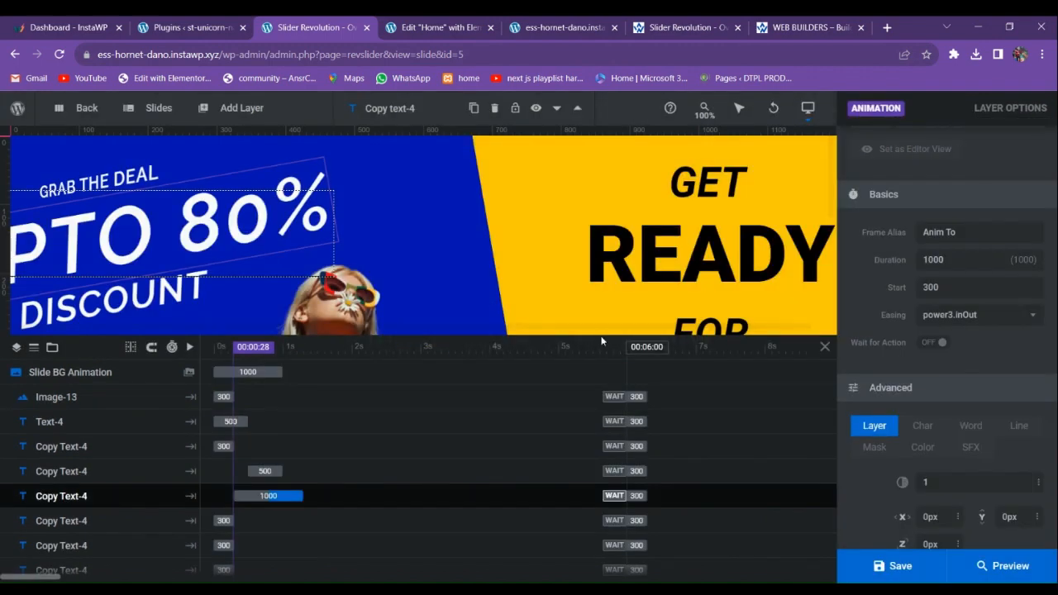
pyautogui.click(987, 566)
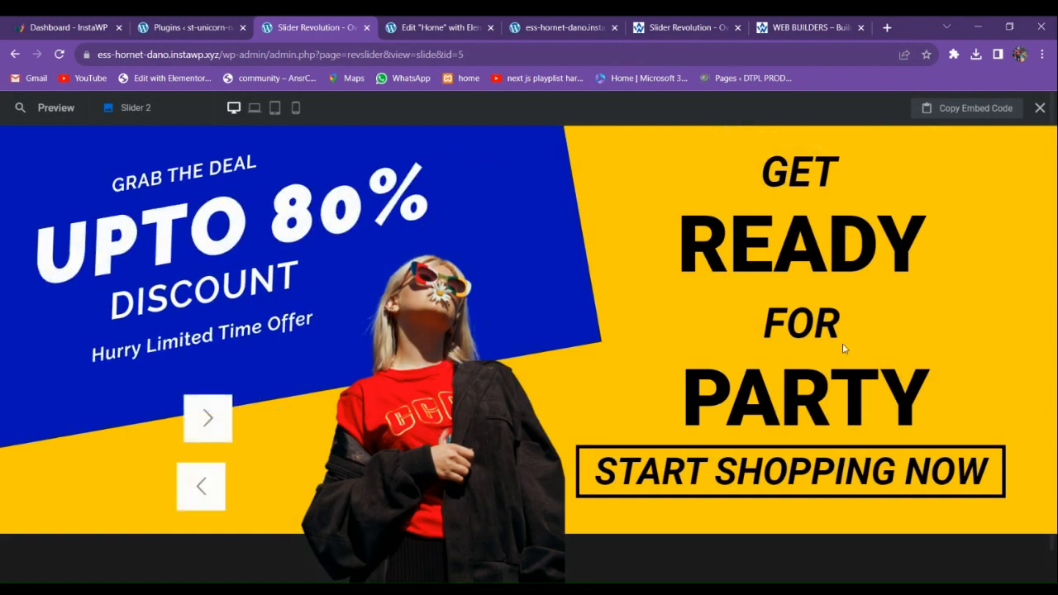
pyautogui.click(1039, 108)
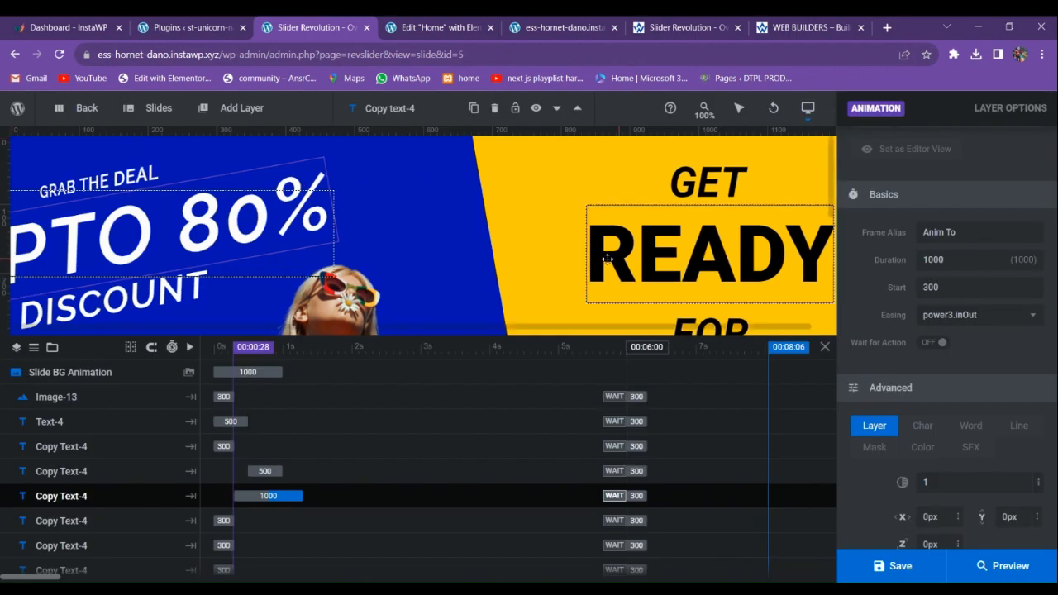
# - Shrink the timeline and give the GET text the Pop Up Back entrance animation starting at 300
pyautogui.moveTo(611, 333); pyautogui.dragTo(610, 443)
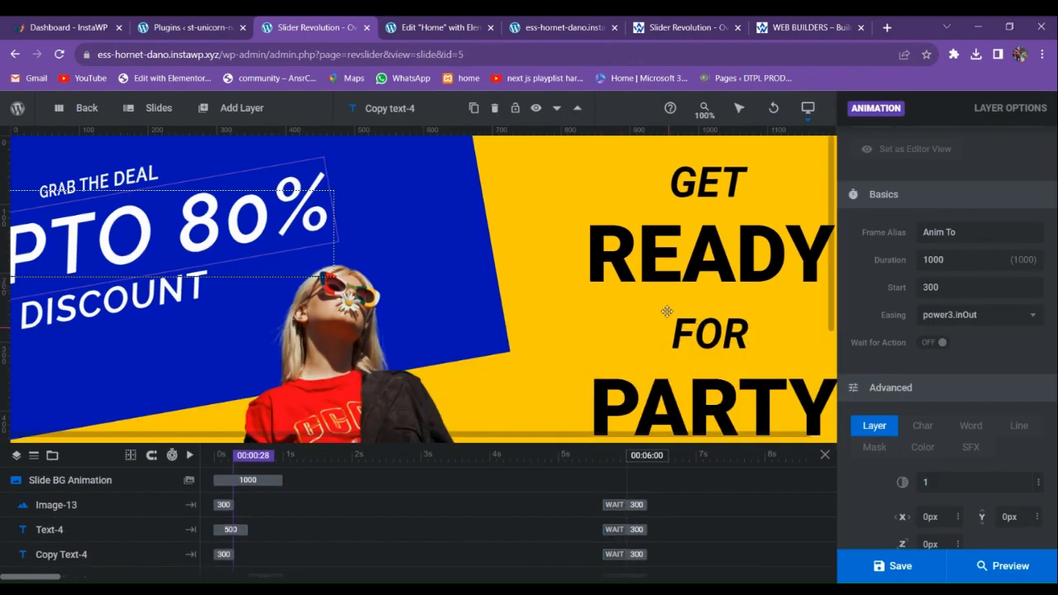
pyautogui.click(680, 228)
pyautogui.scroll(3, 905, 248)
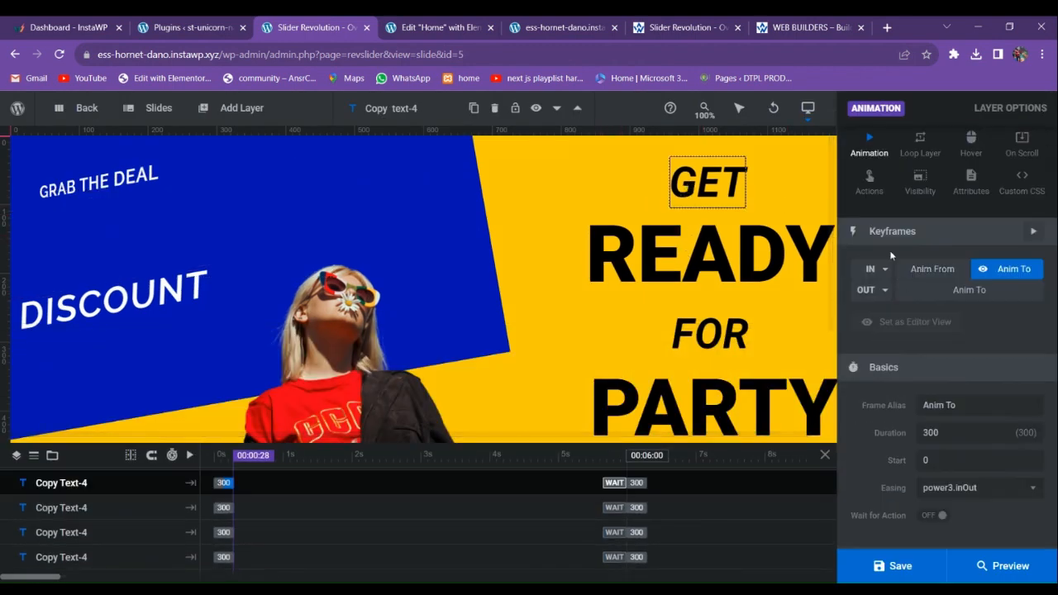
pyautogui.click(875, 269)
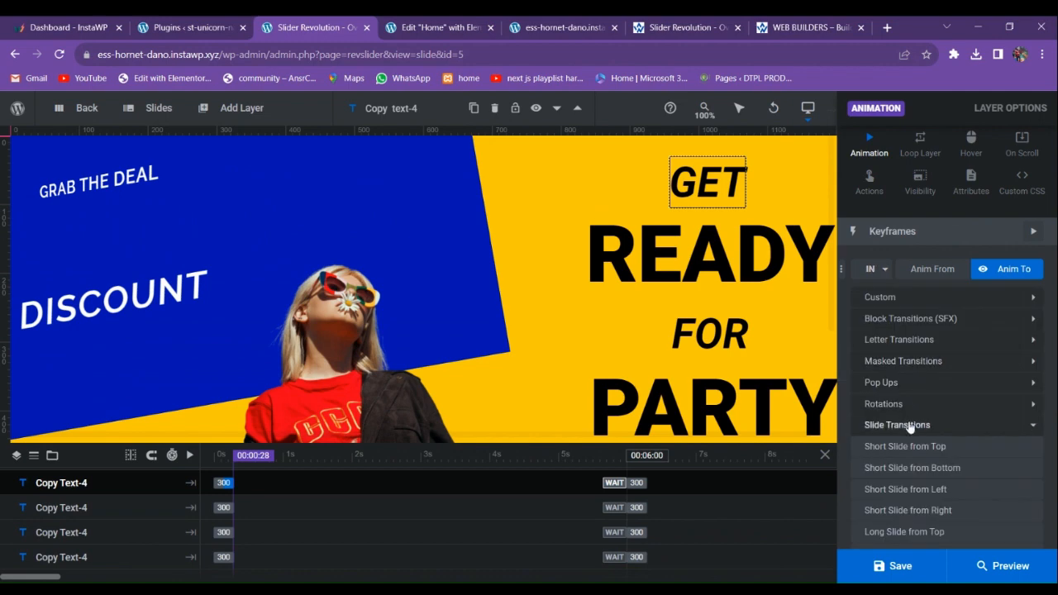
pyautogui.click(915, 447)
pyautogui.click(907, 389)
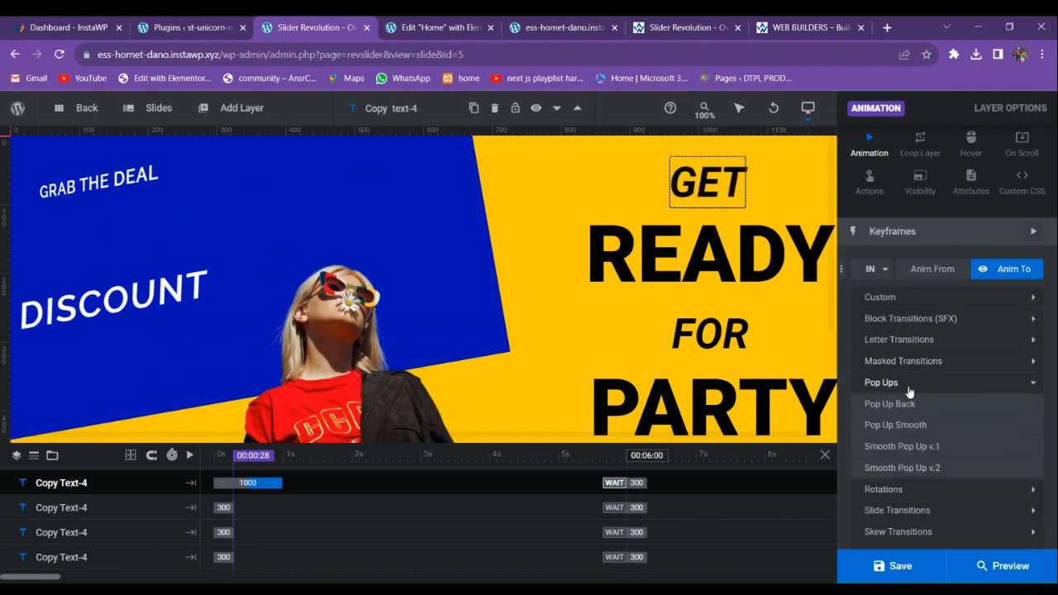
pyautogui.click(912, 404)
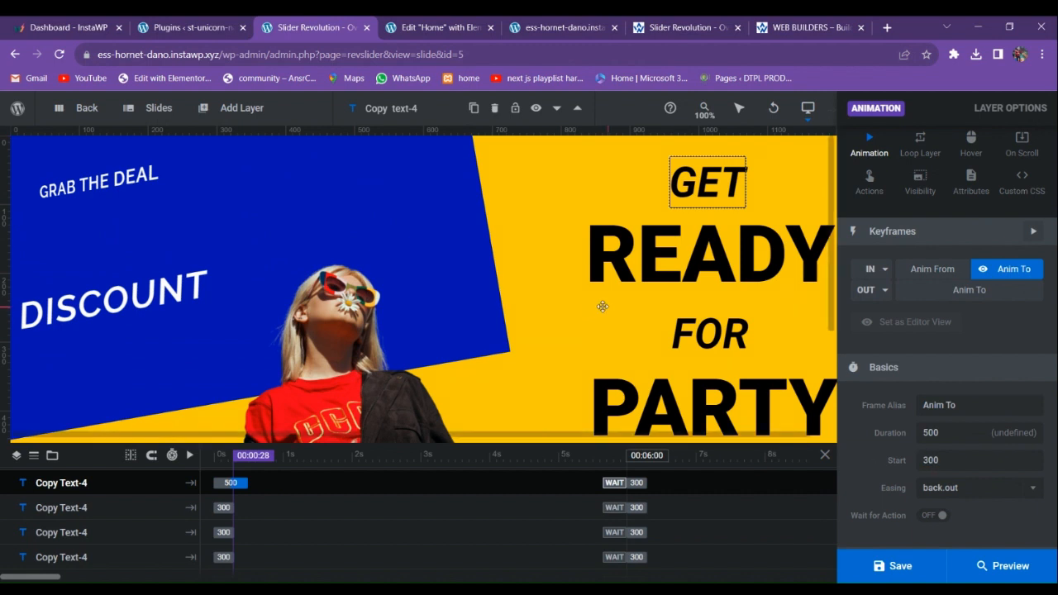
# - Give the READY text the Long Slide from Left entrance animation starting at 500
pyautogui.click(689, 330)
pyautogui.click(681, 269)
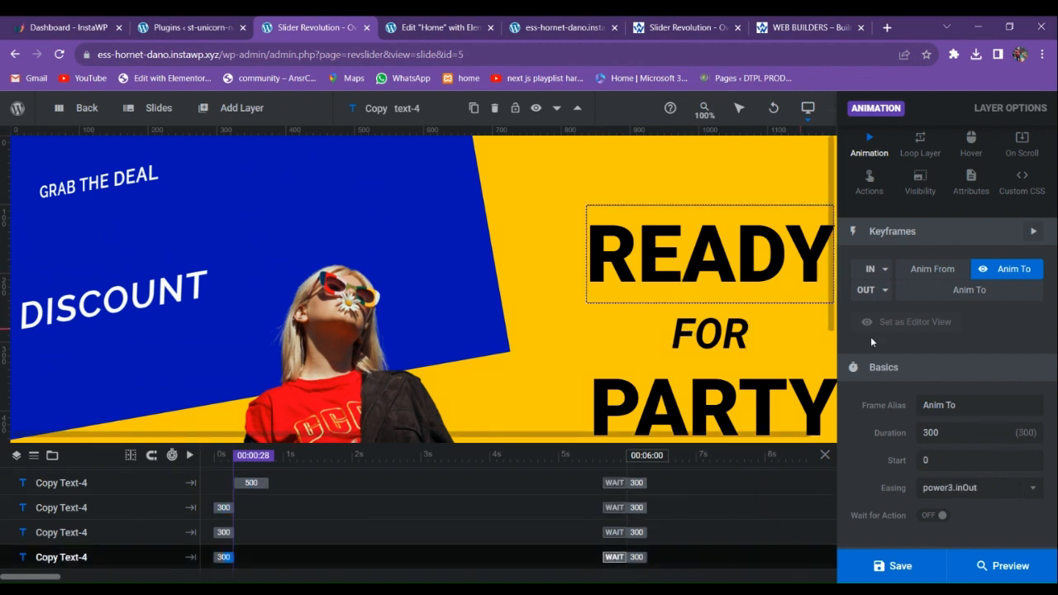
pyautogui.click(875, 278)
pyautogui.scroll(-1, 933, 425)
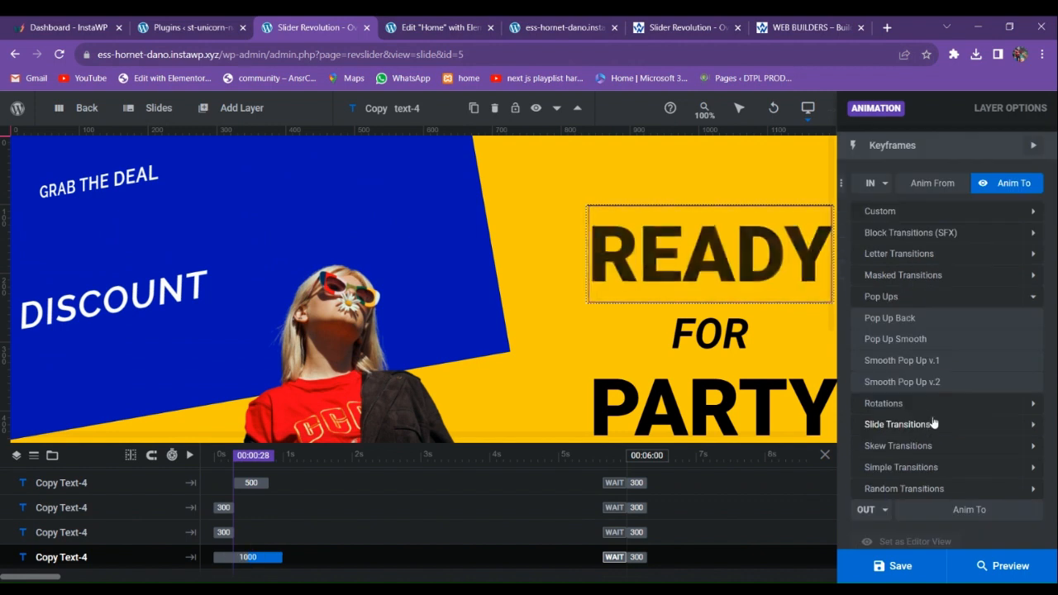
pyautogui.click(909, 424)
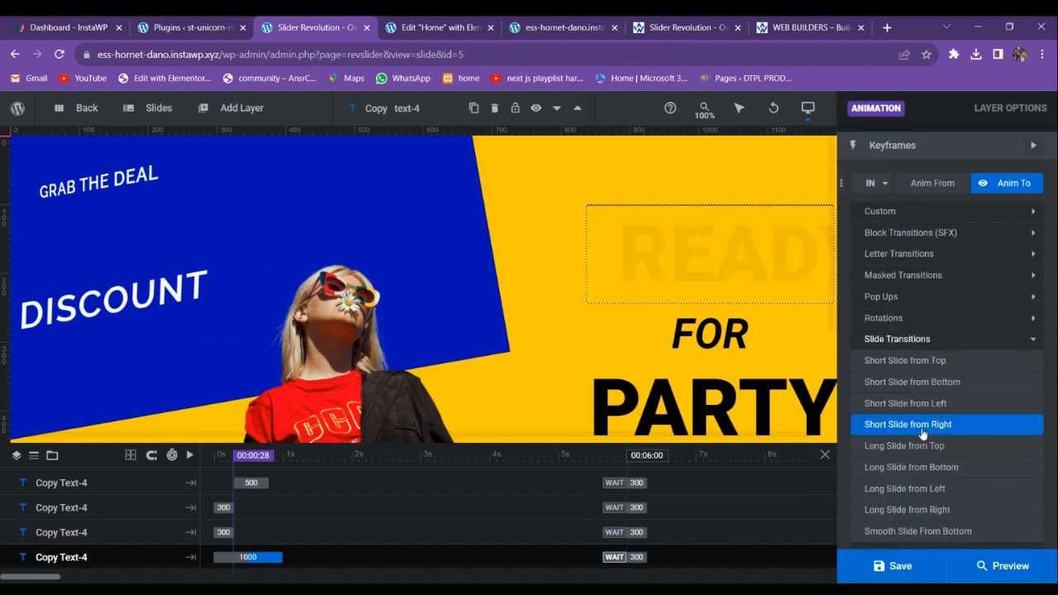
pyautogui.click(931, 496)
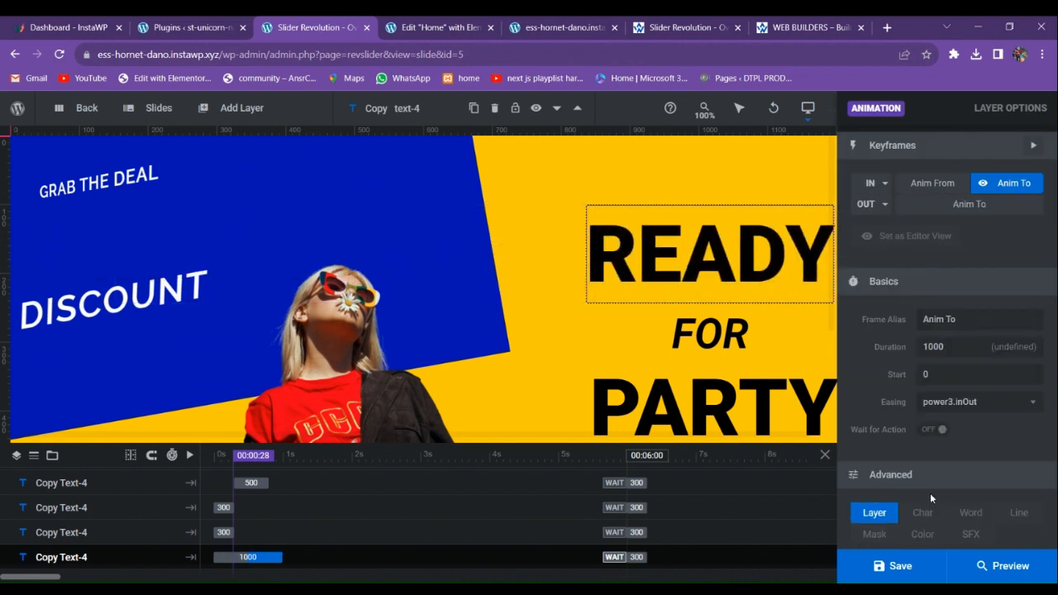
pyautogui.click(924, 376)
pyautogui.press('Return')
# - Give the FOR text the Pop Up Back entrance animation starting at 600
pyautogui.click(712, 335)
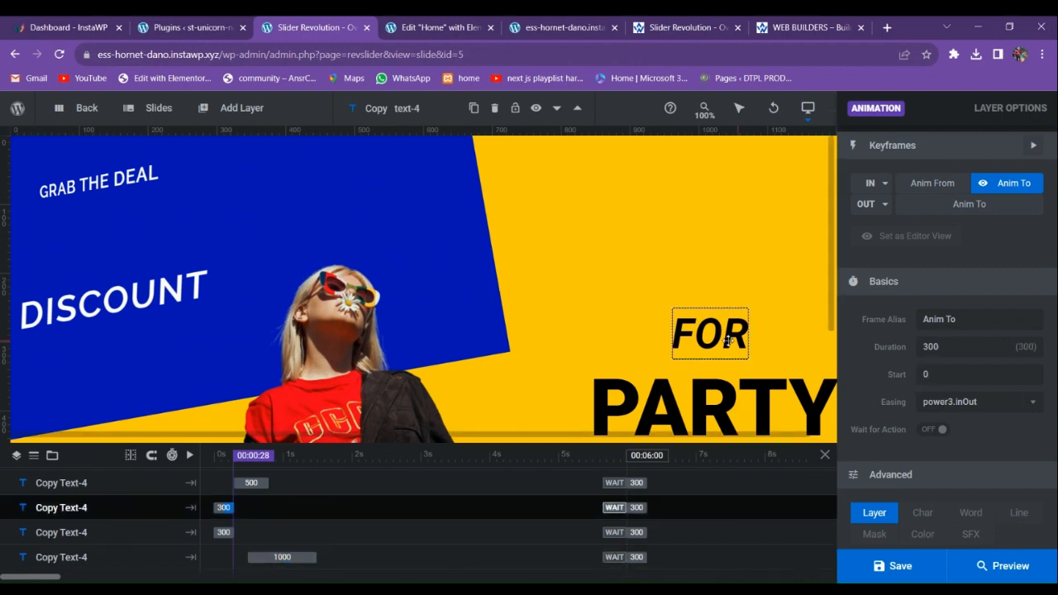
pyautogui.click(874, 182)
pyautogui.click(881, 295)
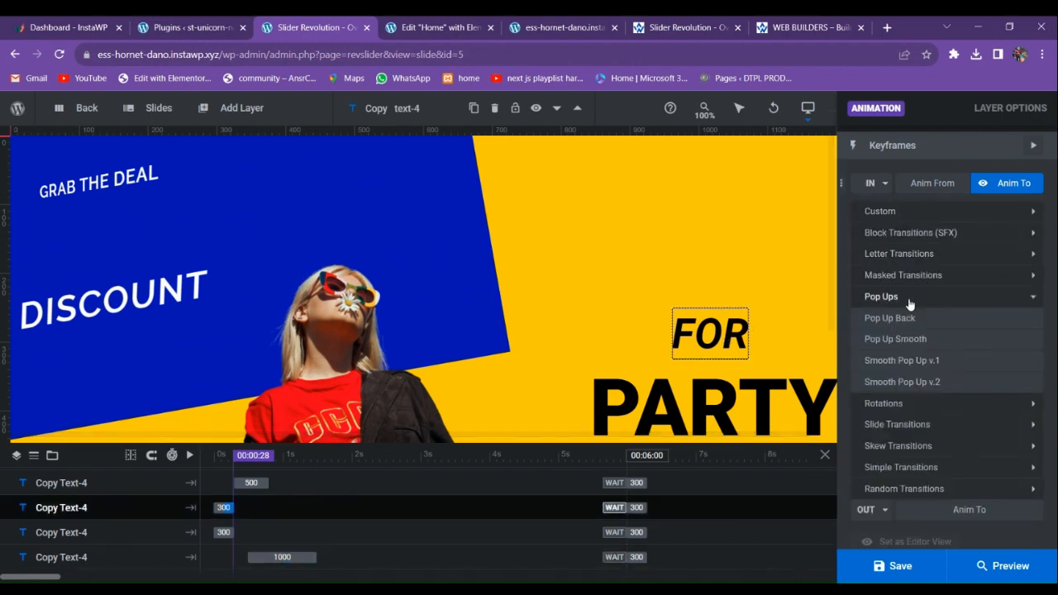
pyautogui.click(889, 317)
pyautogui.click(924, 373)
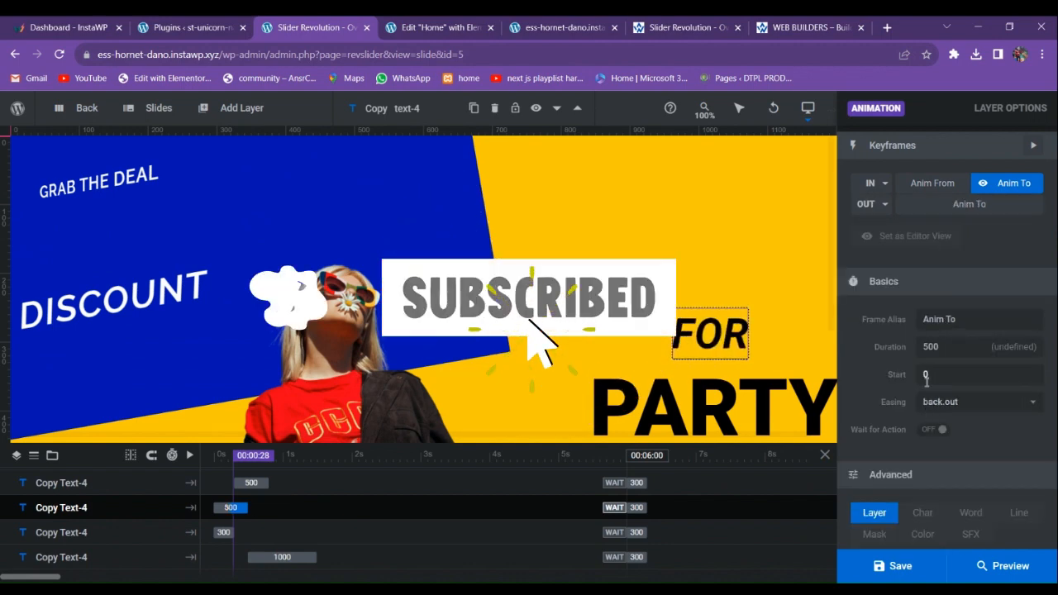
pyautogui.write('600')
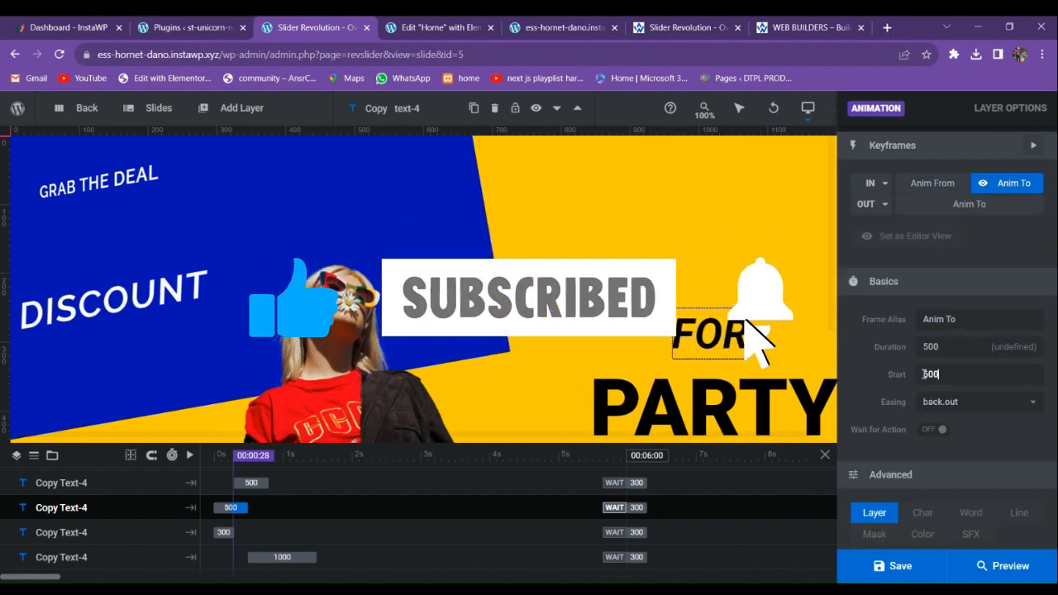
# - Give the PARTY text the Long Slide from Left entrance animation starting at 800
pyautogui.scroll(-2, 806, 347)
pyautogui.click(768, 240)
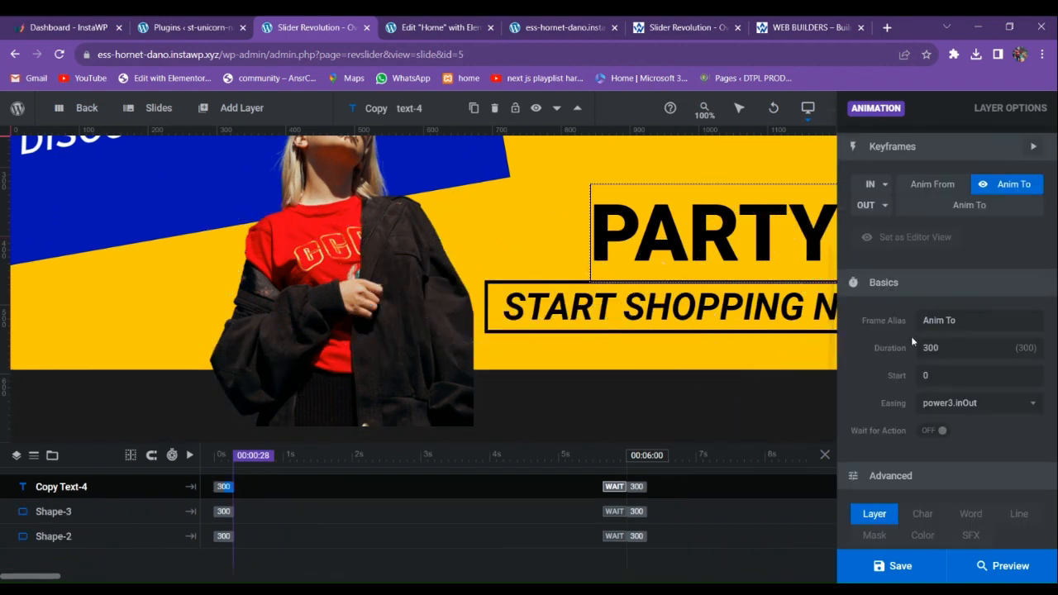
pyautogui.click(878, 186)
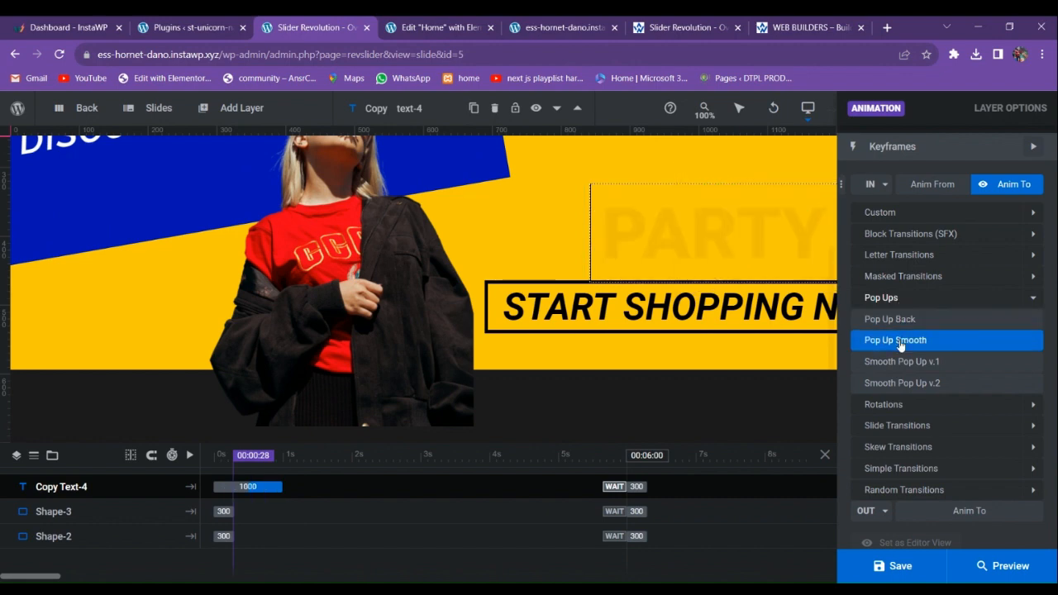
pyautogui.click(901, 425)
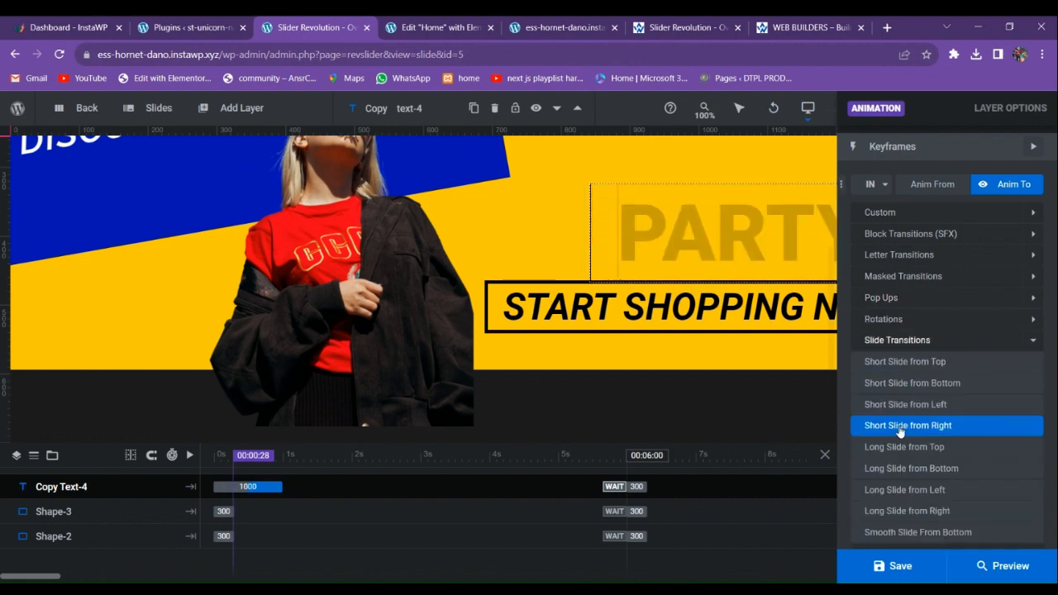
pyautogui.click(908, 490)
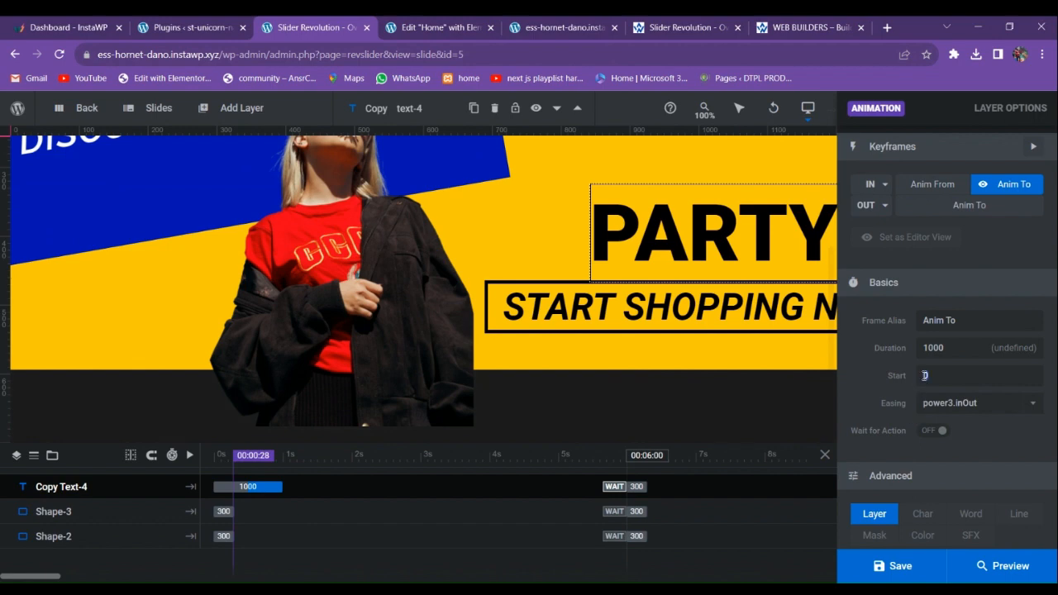
# - Give the START SHOPPING NOW text the Pop Up Back entrance animation starting at 1000
pyautogui.click(768, 326)
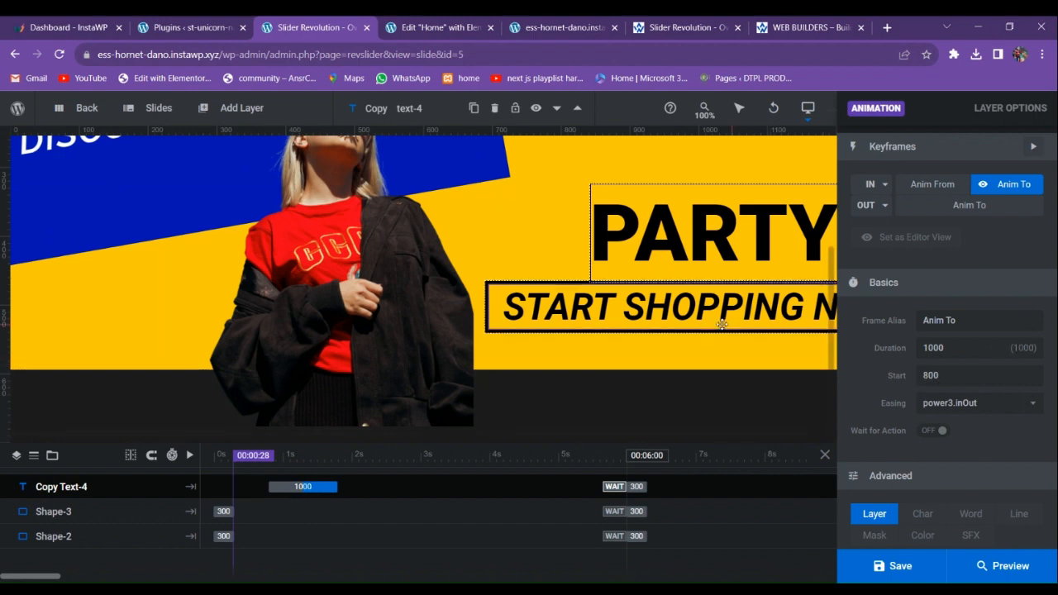
pyautogui.click(877, 186)
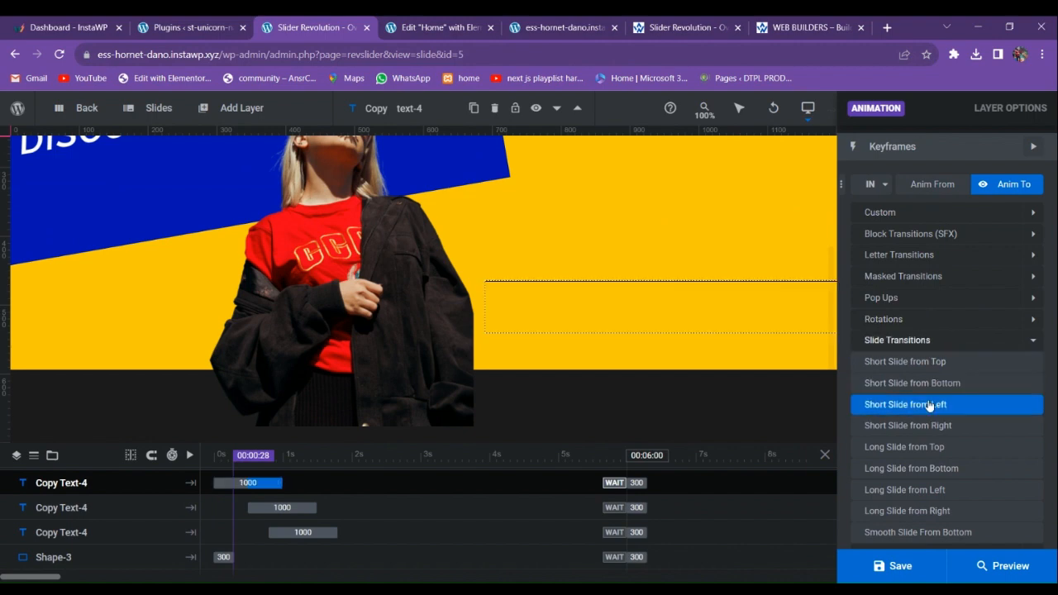
pyautogui.click(910, 306)
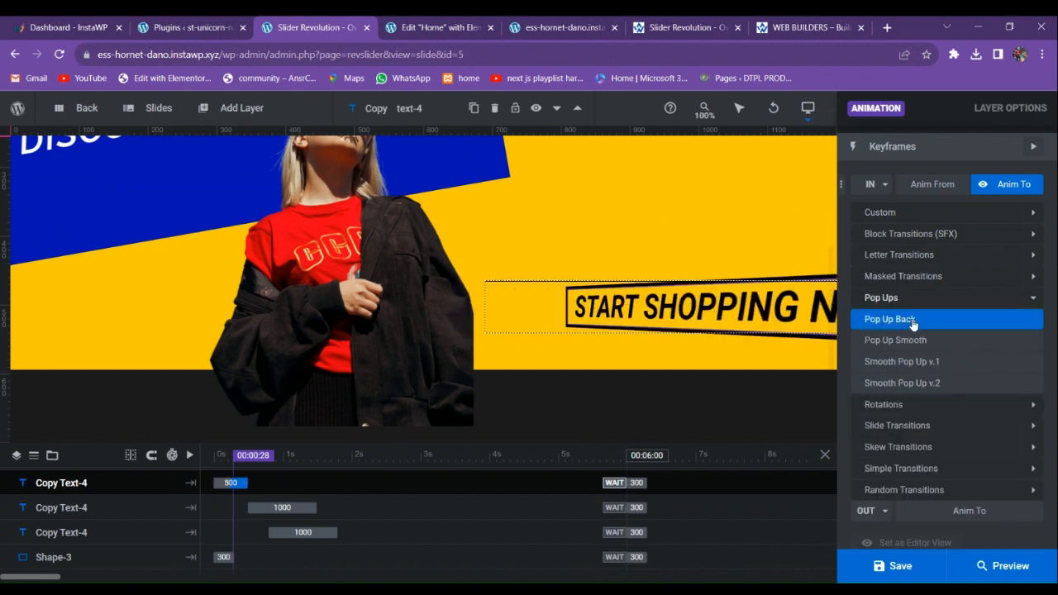
pyautogui.click(915, 315)
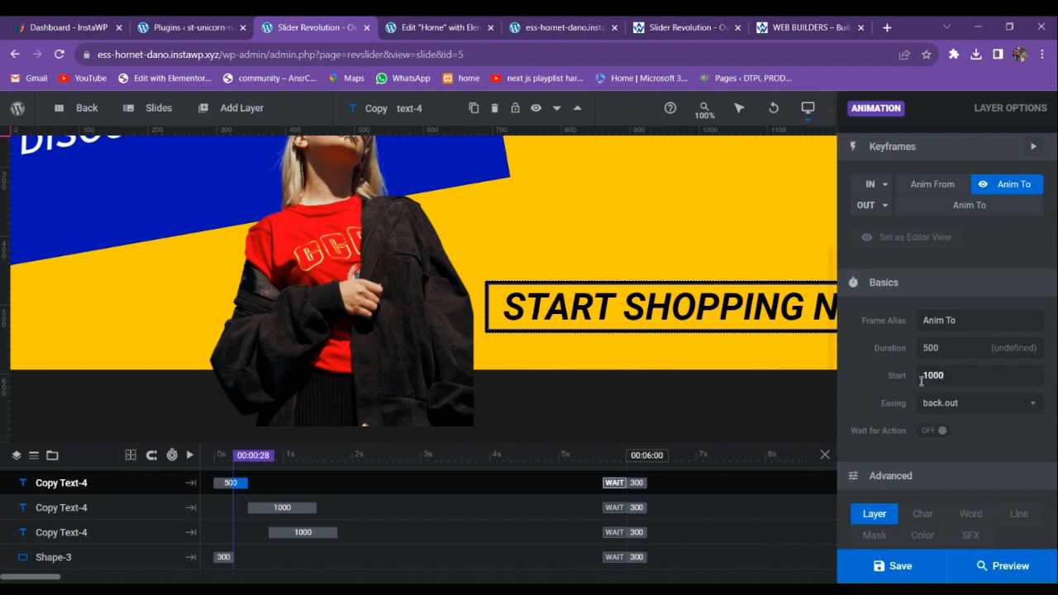
# - Save the slide and check the GET READY FOR PARTY texts' entrance animations in the preview
pyautogui.click(896, 566)
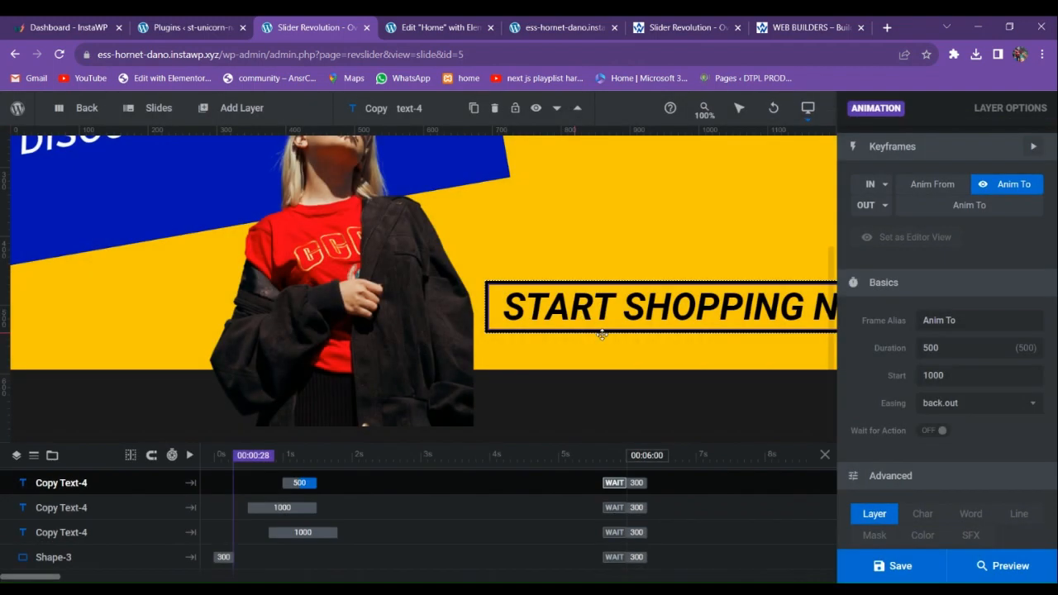
pyautogui.click(992, 566)
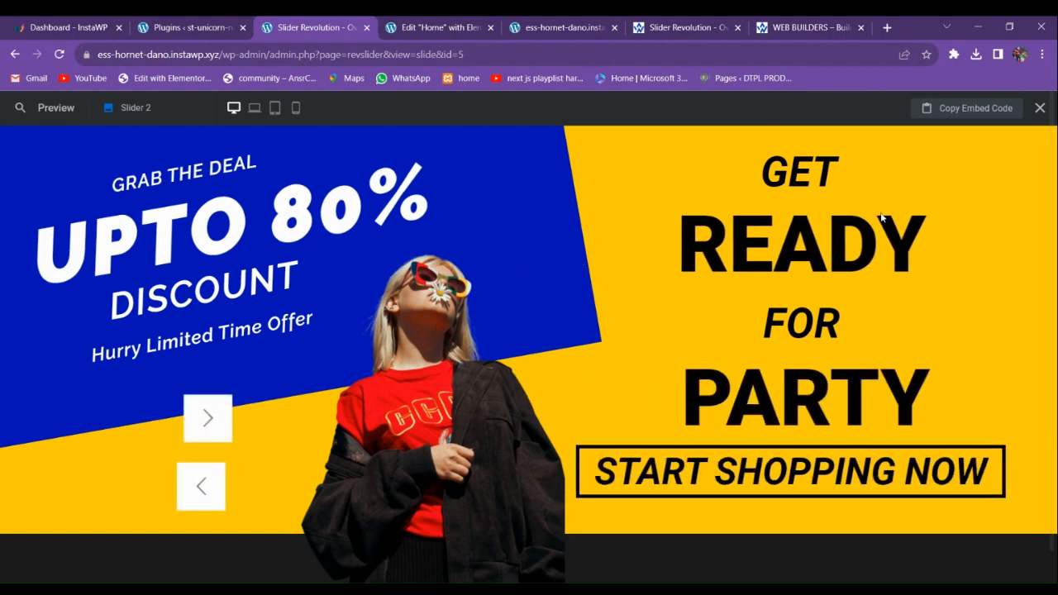
pyautogui.click(1040, 108)
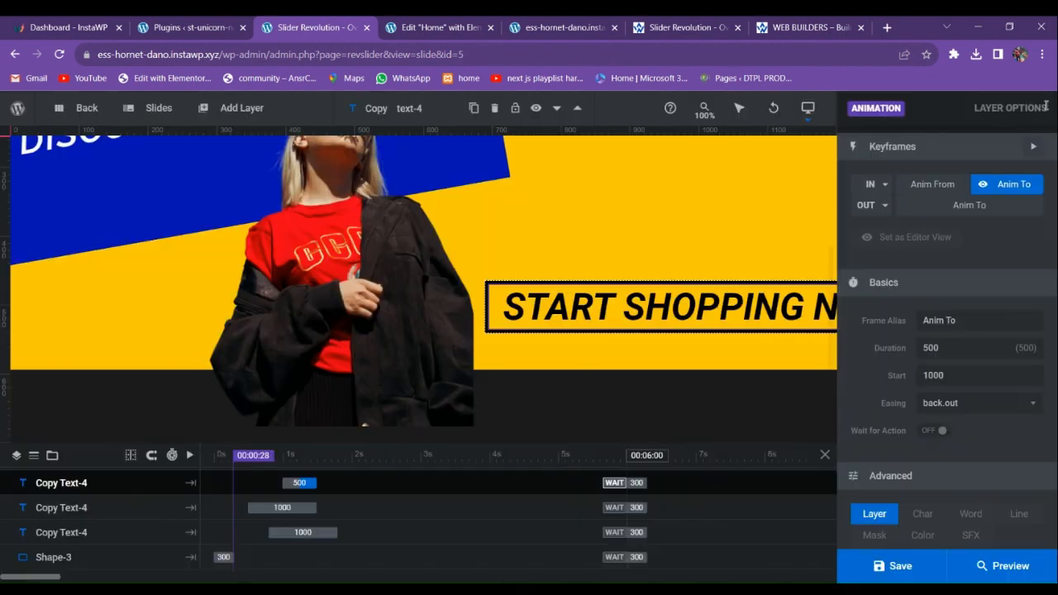
# - Give the woman's image the Pop Up Smooth entrance animation starting at 1300
pyautogui.click(361, 259)
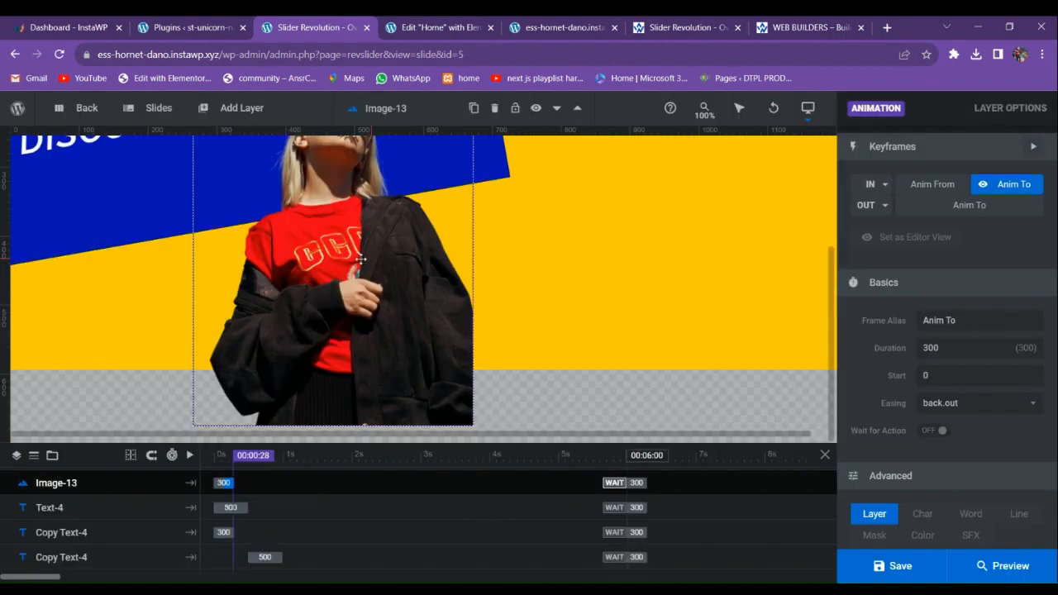
pyautogui.click(870, 193)
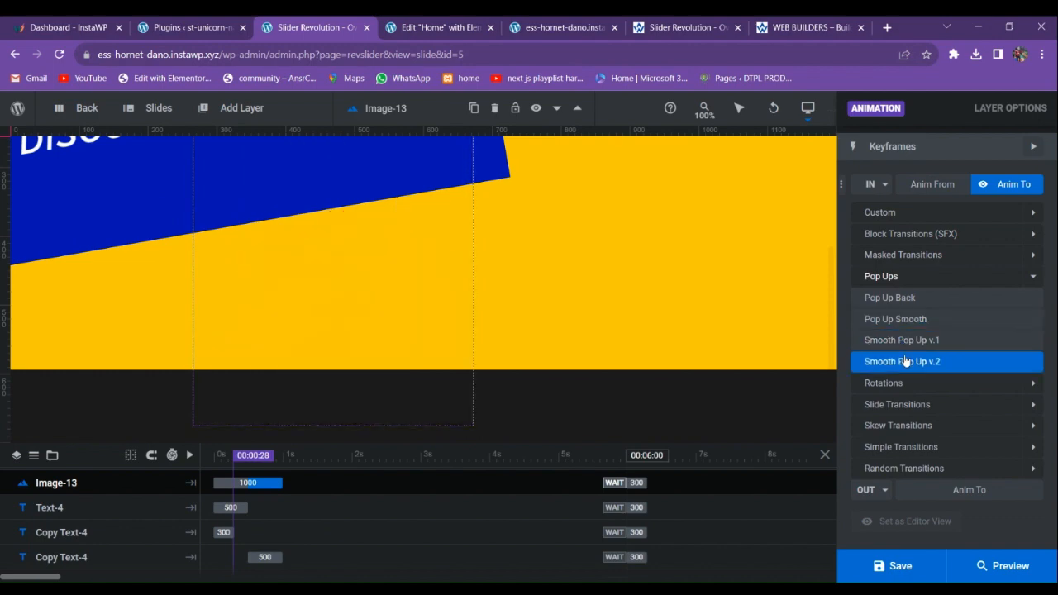
pyautogui.click(896, 319)
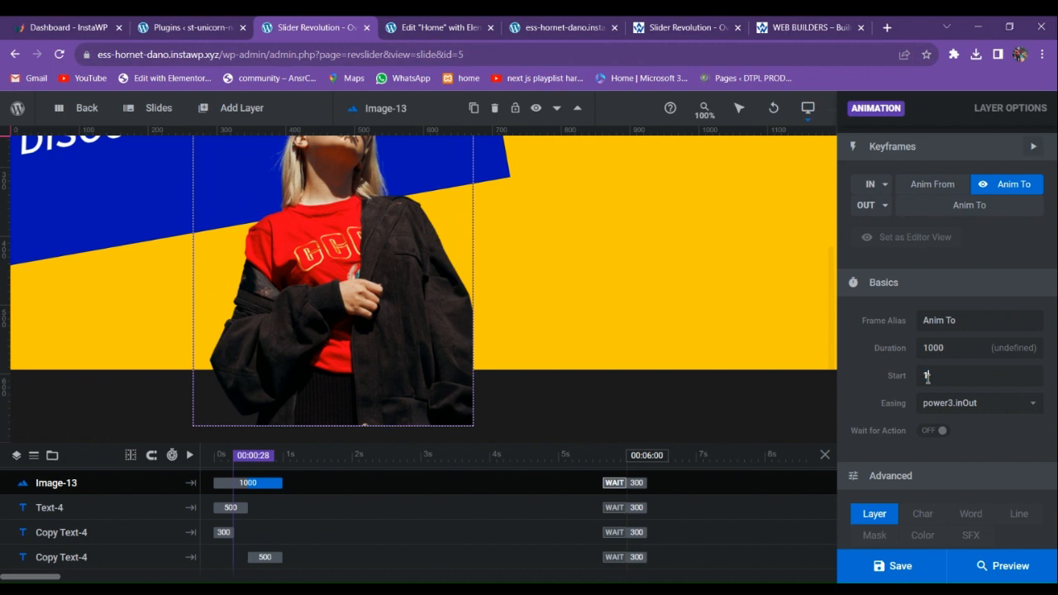
pyautogui.scroll(-3, 917, 425)
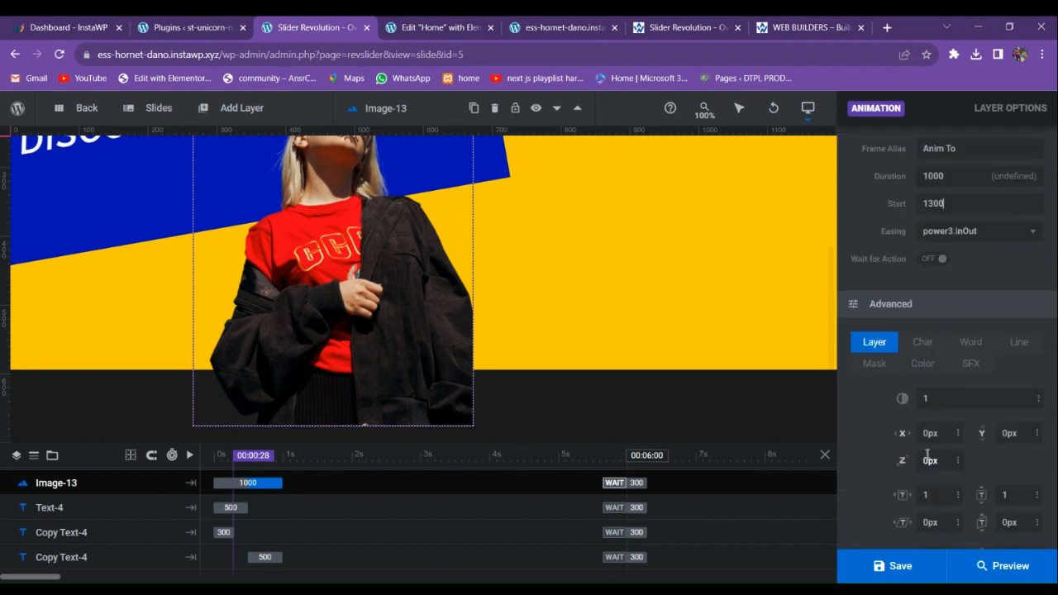
# - Save and preview the slide with the animated image, and close the extra Slider Revolution and WEB BUILDERS browser tabs
pyautogui.click(897, 565)
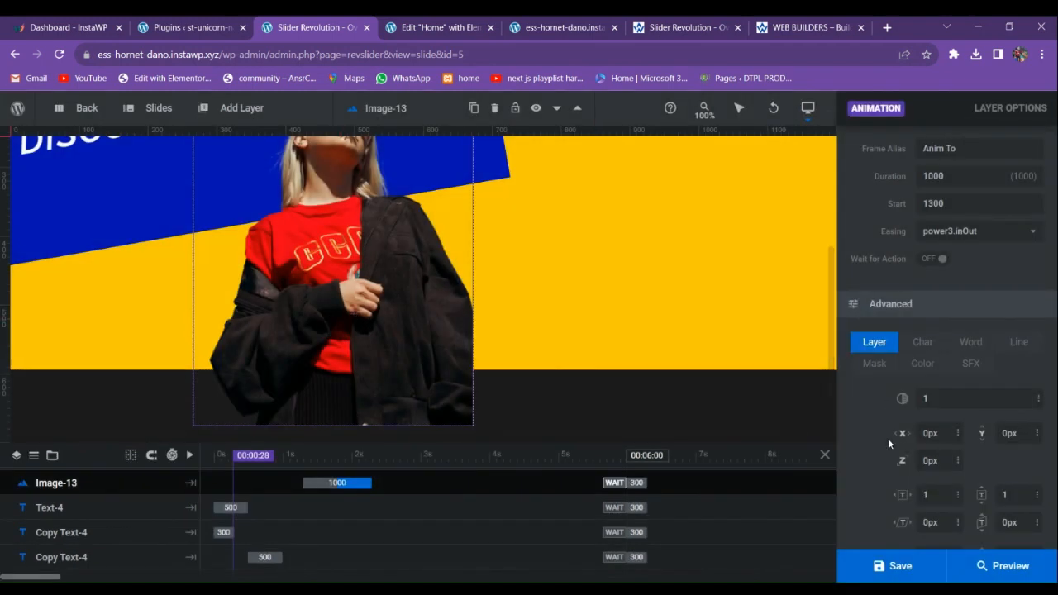
pyautogui.click(1000, 565)
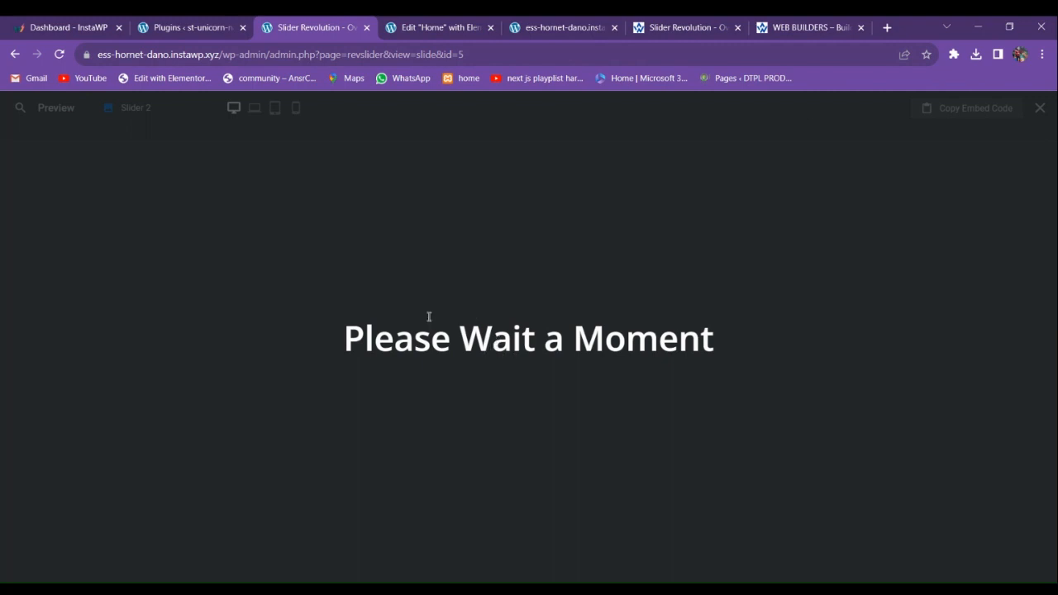
pyautogui.click(857, 29)
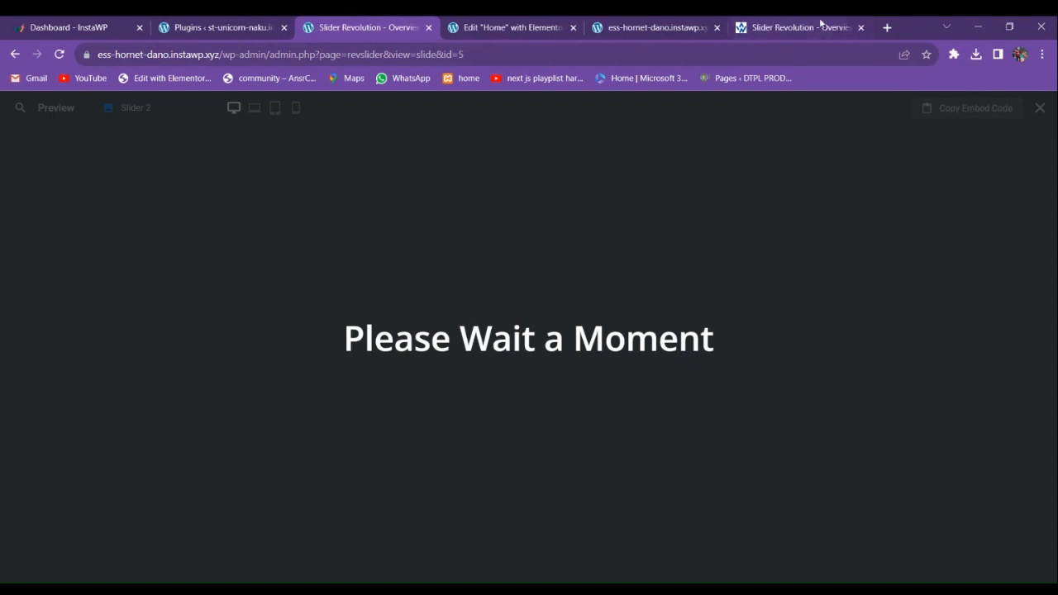
pyautogui.click(860, 29)
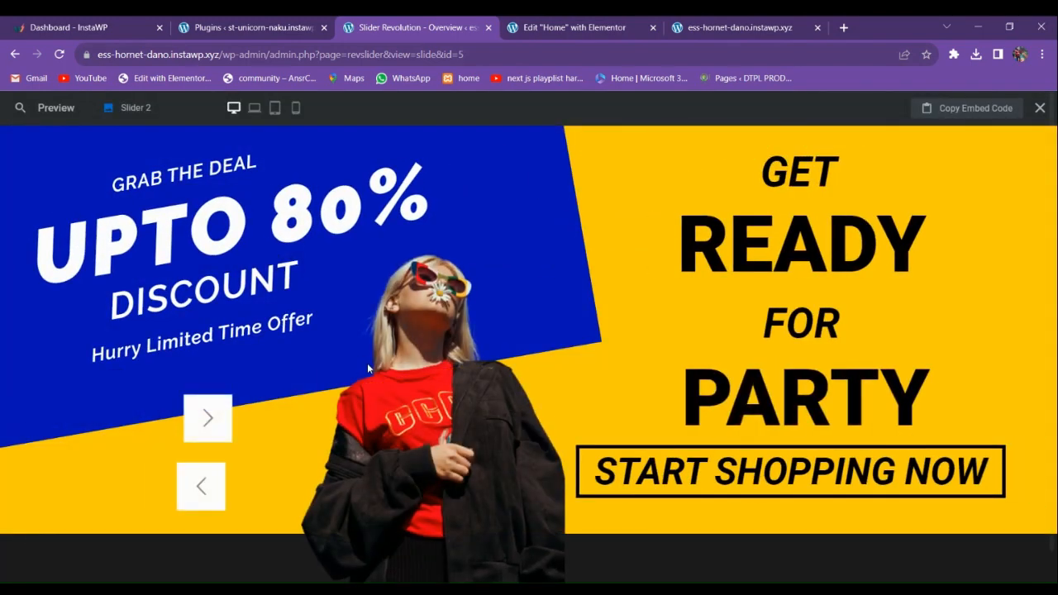
pyautogui.click(1039, 107)
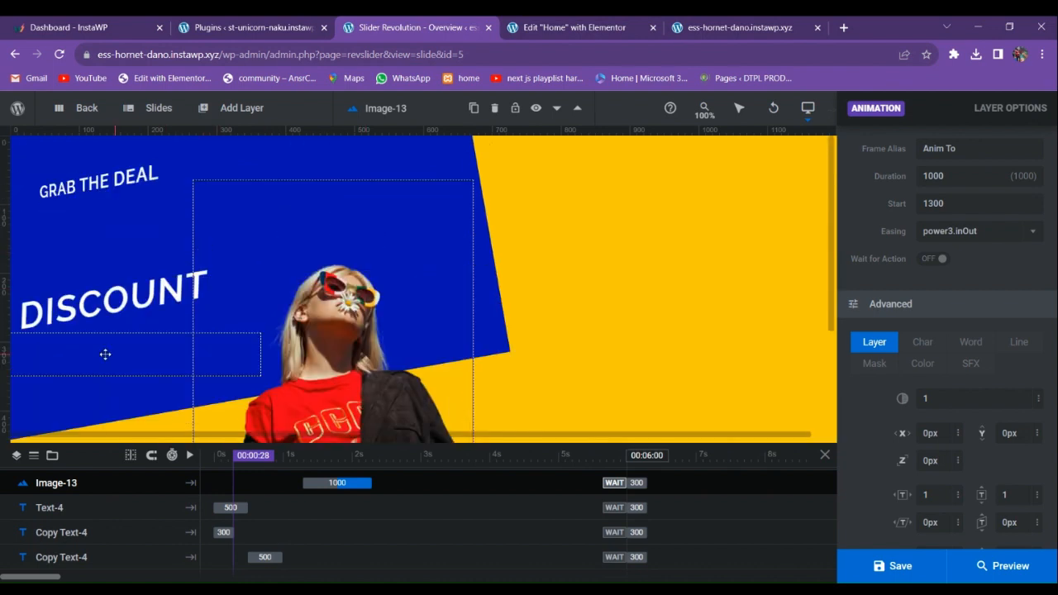
# - Open slide #3 New Slide and delete it from the module
pyautogui.scroll(1, 76, 506)
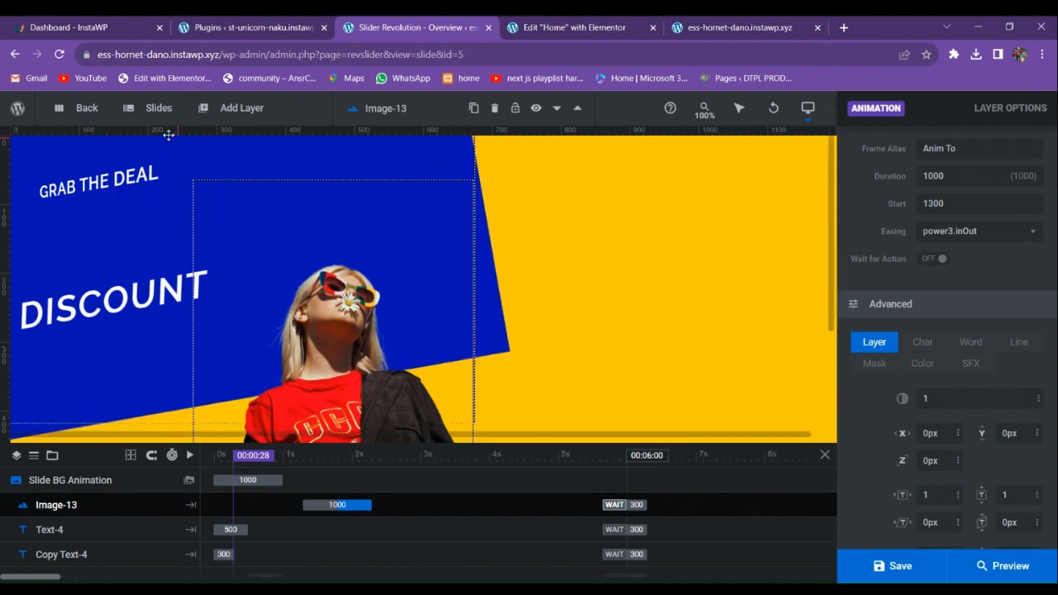
pyautogui.moveTo(166, 118)
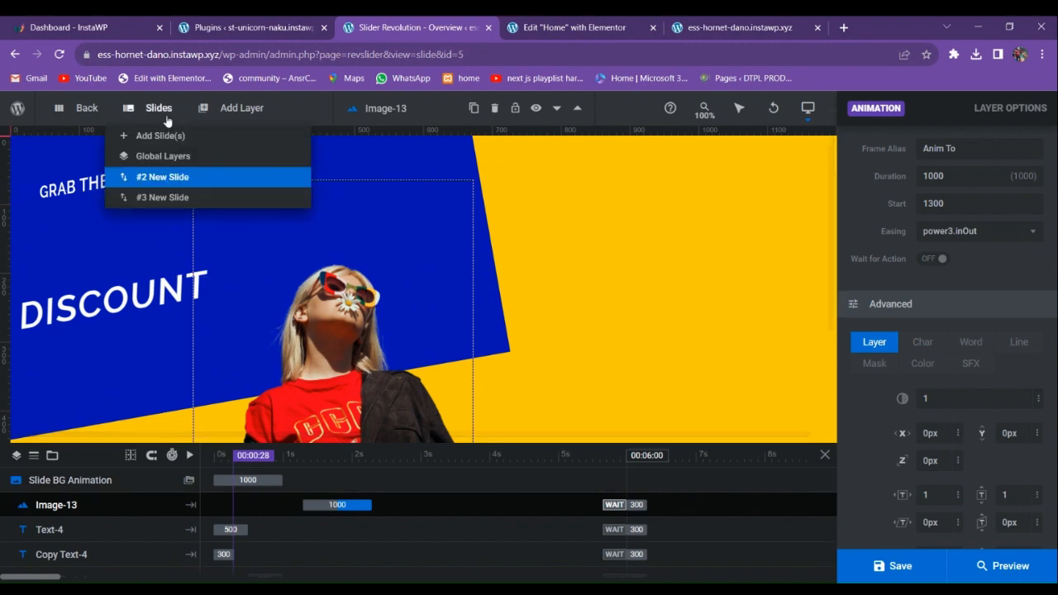
pyautogui.click(204, 205)
pyautogui.moveTo(159, 109)
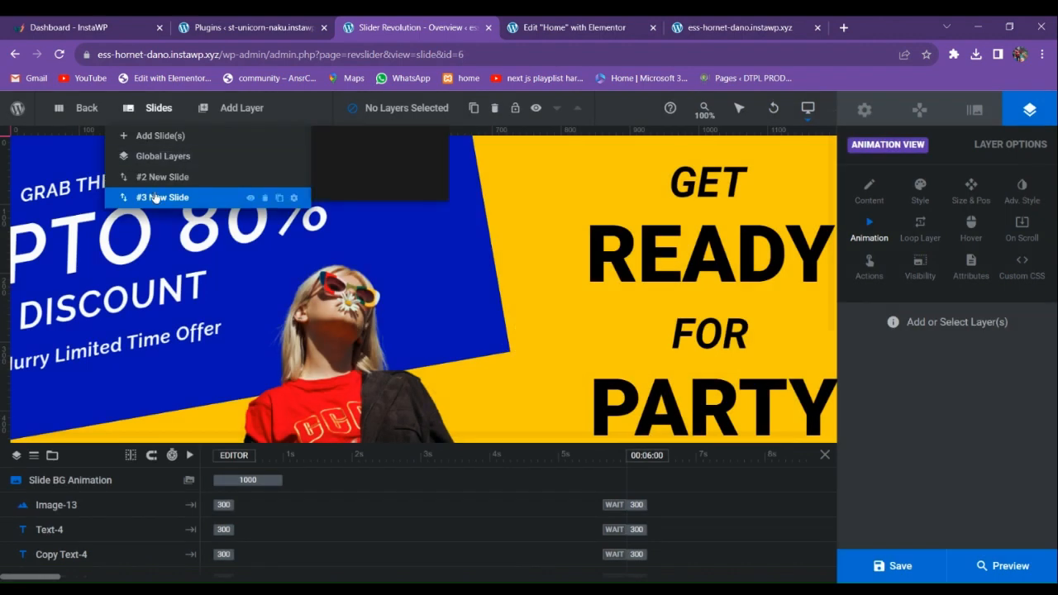
pyautogui.click(265, 204)
pyautogui.click(449, 397)
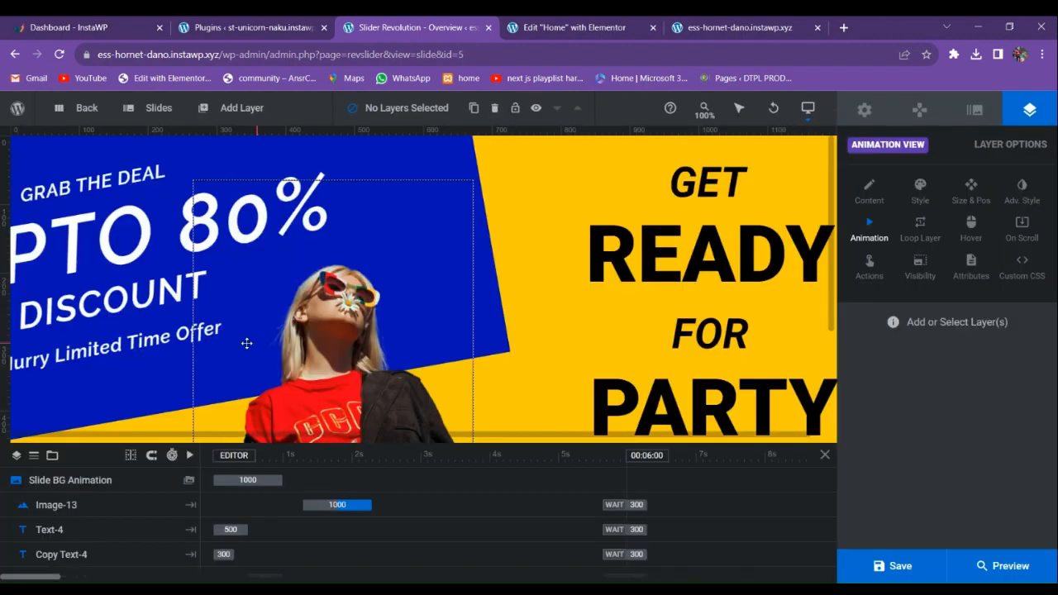
# - Duplicate the remaining animated slide and check the module's slide list
pyautogui.moveTo(153, 108)
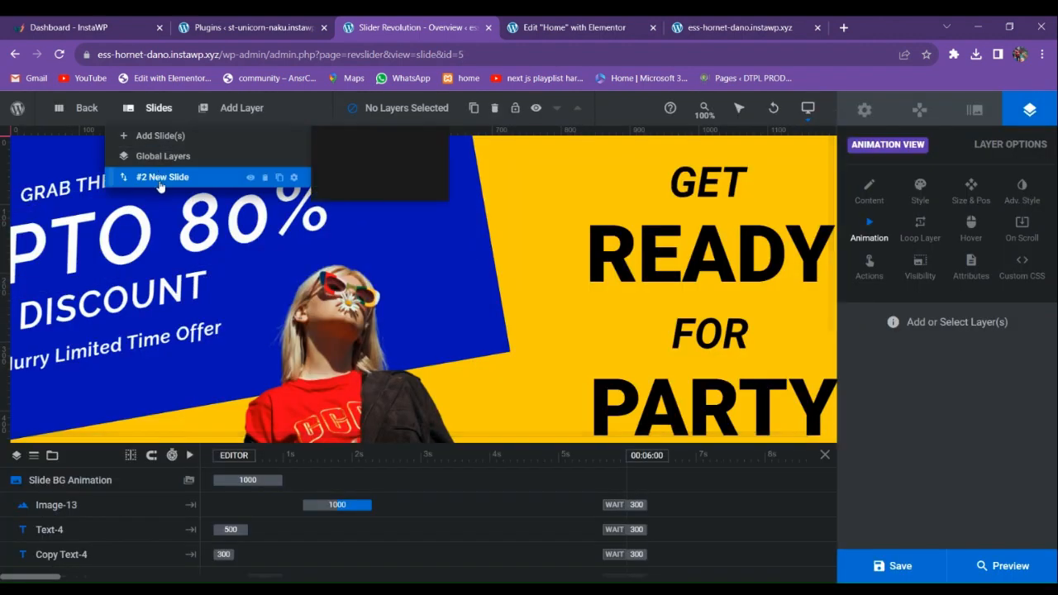
pyautogui.click(279, 179)
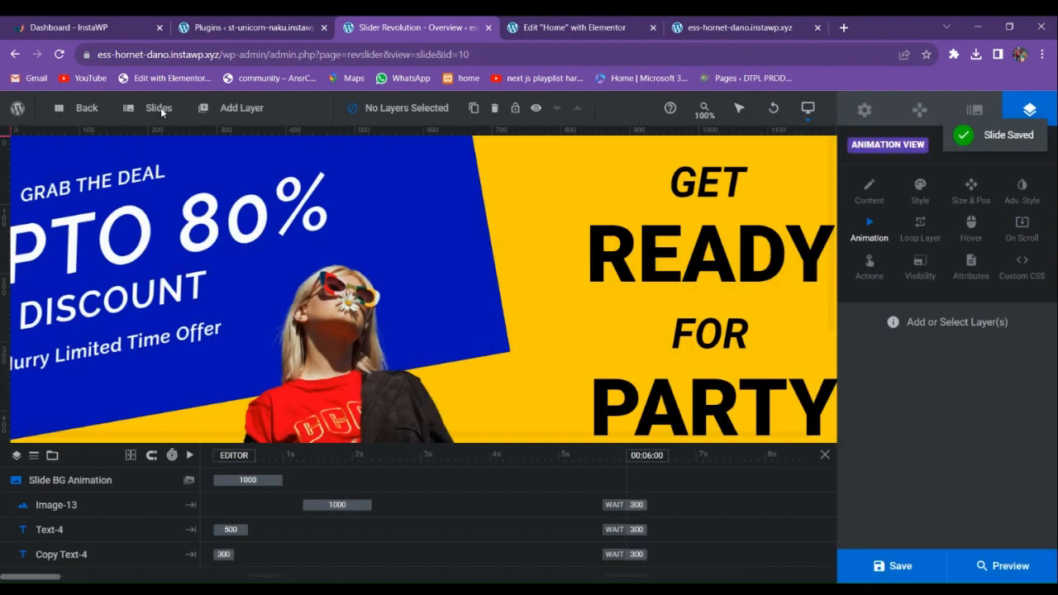
pyautogui.moveTo(160, 115)
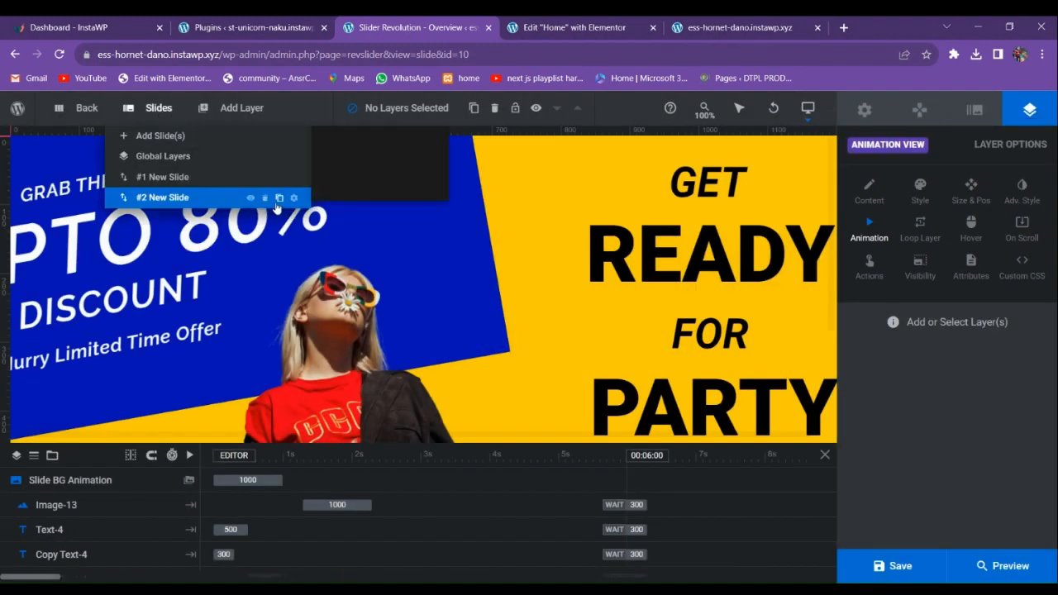
# - Duplicate slide #2 New Slide and review the module's layout, default and layer area size settings
pyautogui.click(280, 197)
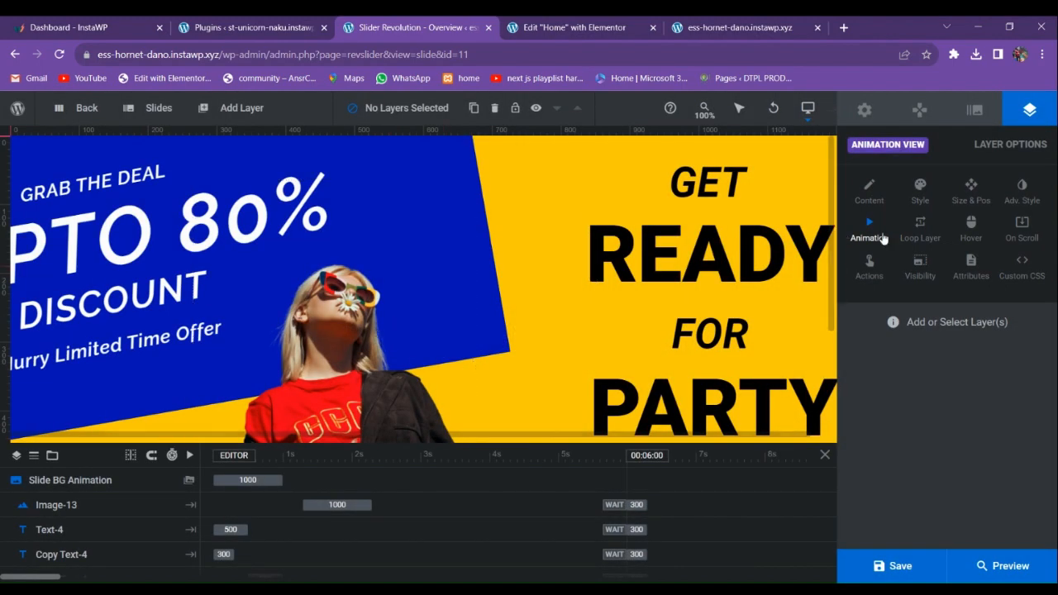
pyautogui.click(864, 113)
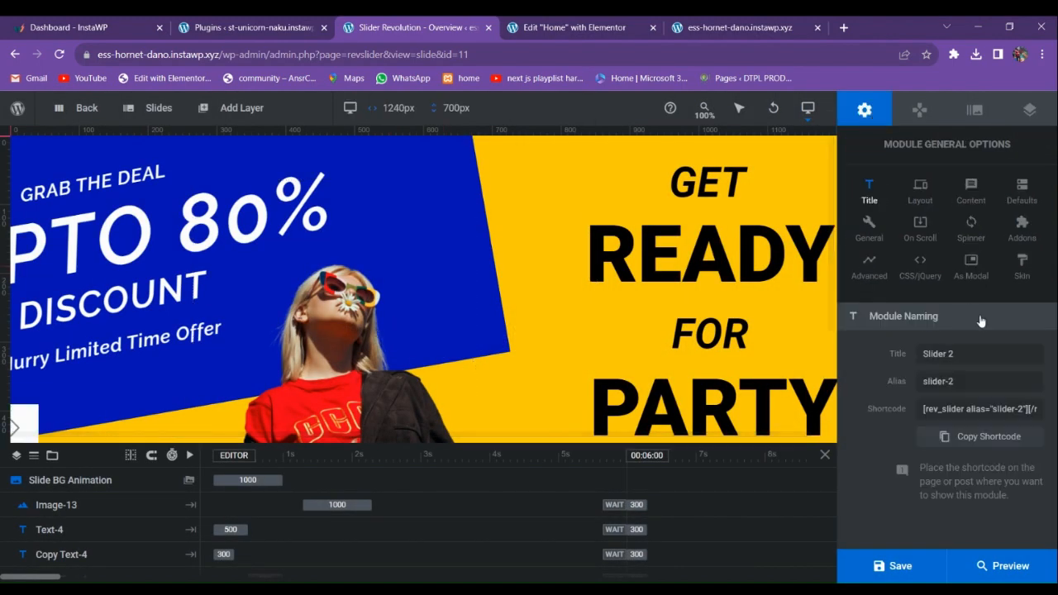
pyautogui.click(920, 190)
pyautogui.scroll(3, 961, 426)
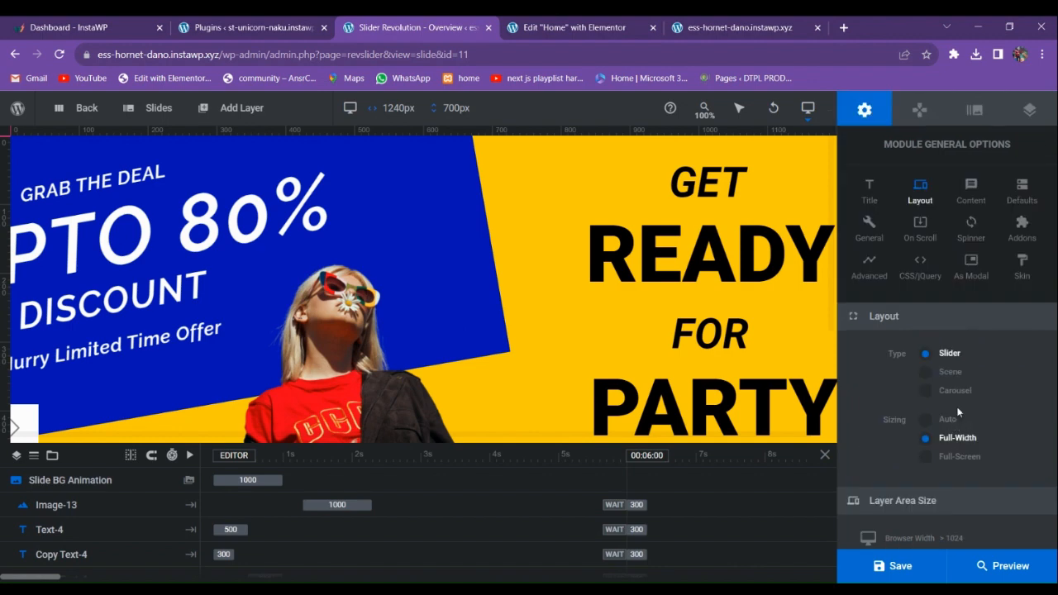
pyautogui.click(1022, 190)
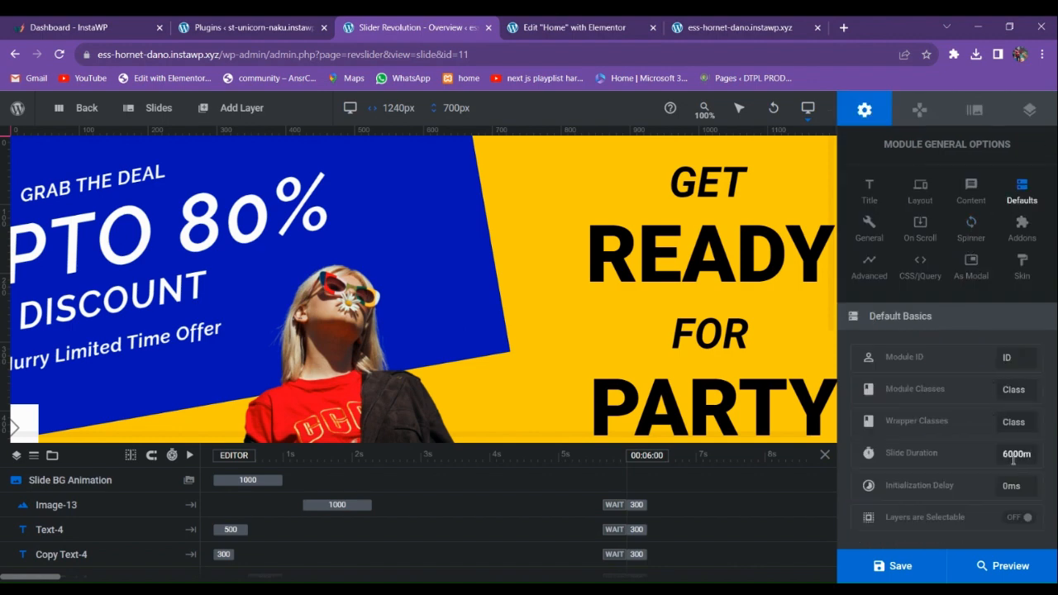
pyautogui.click(925, 198)
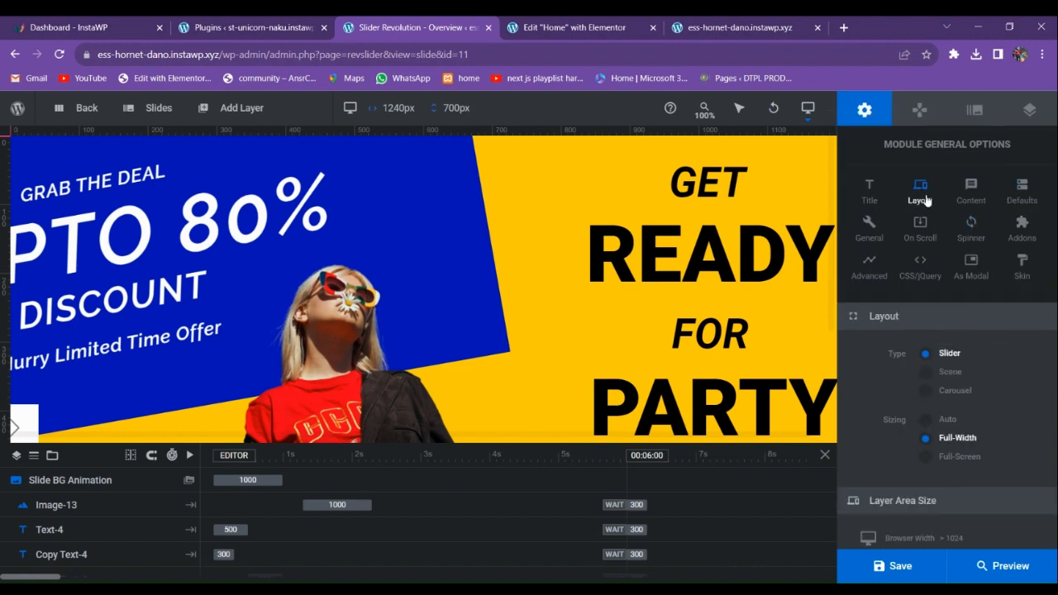
pyautogui.scroll(-2, 970, 372)
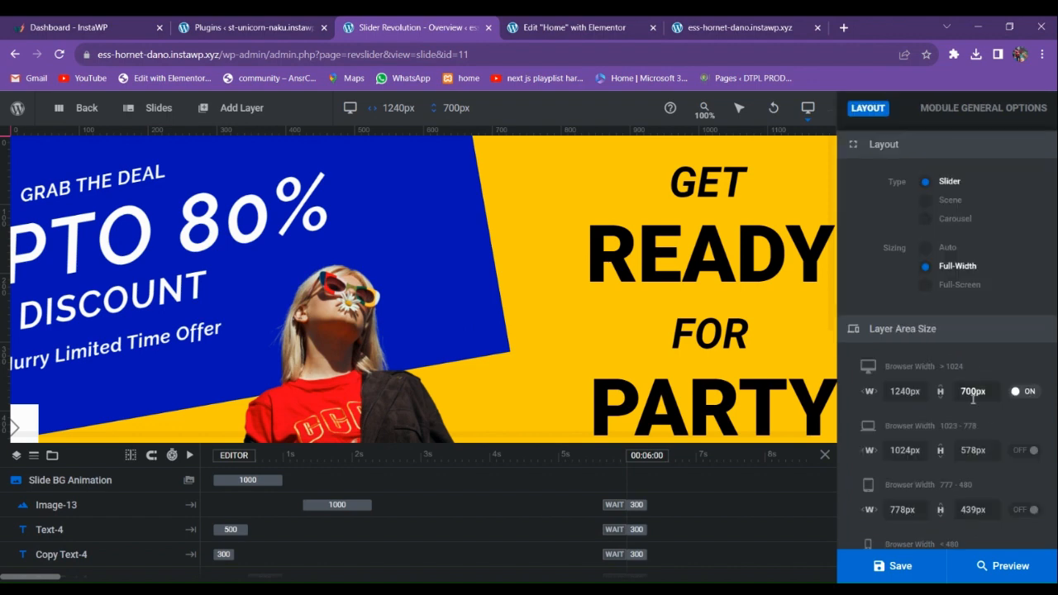
pyautogui.scroll(-1, 962, 413)
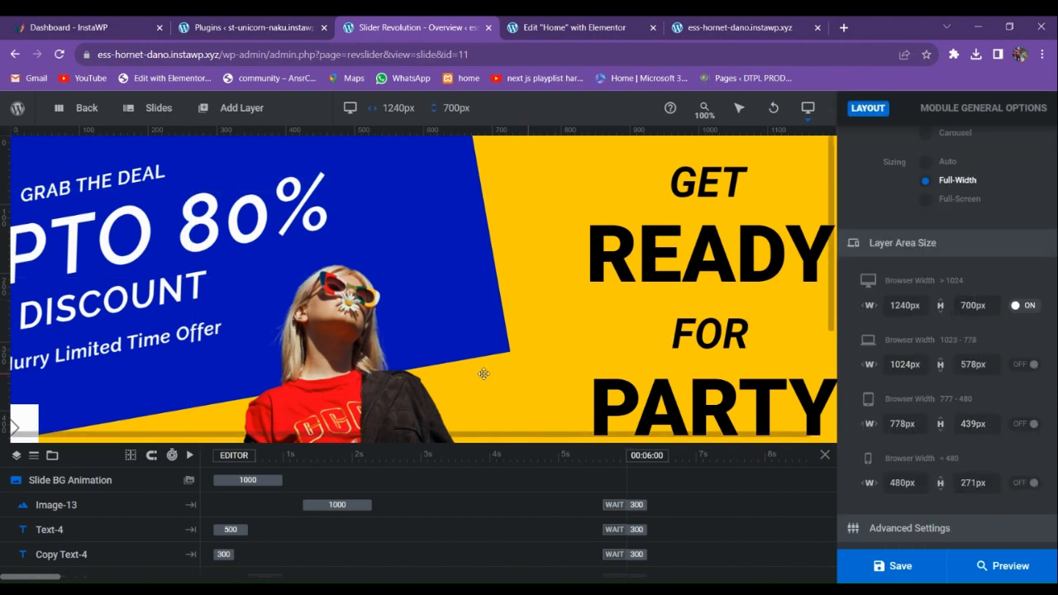
# - Open slide #1 New Slide and replace the woman's image with the media library picture of the woman in the white top
pyautogui.moveTo(158, 107)
pyautogui.click(160, 177)
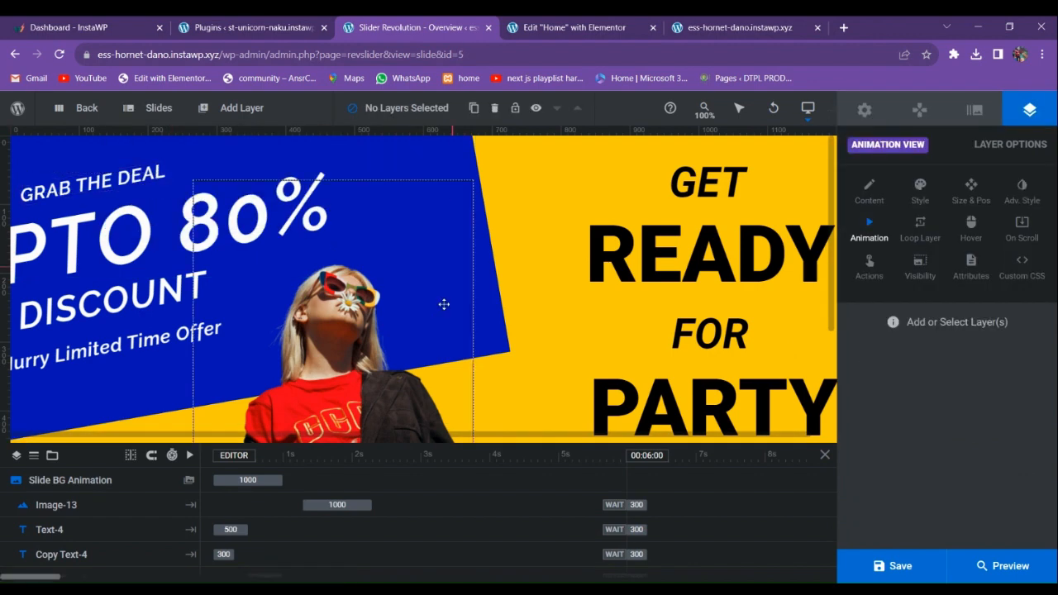
pyautogui.click(409, 340)
pyautogui.click(869, 192)
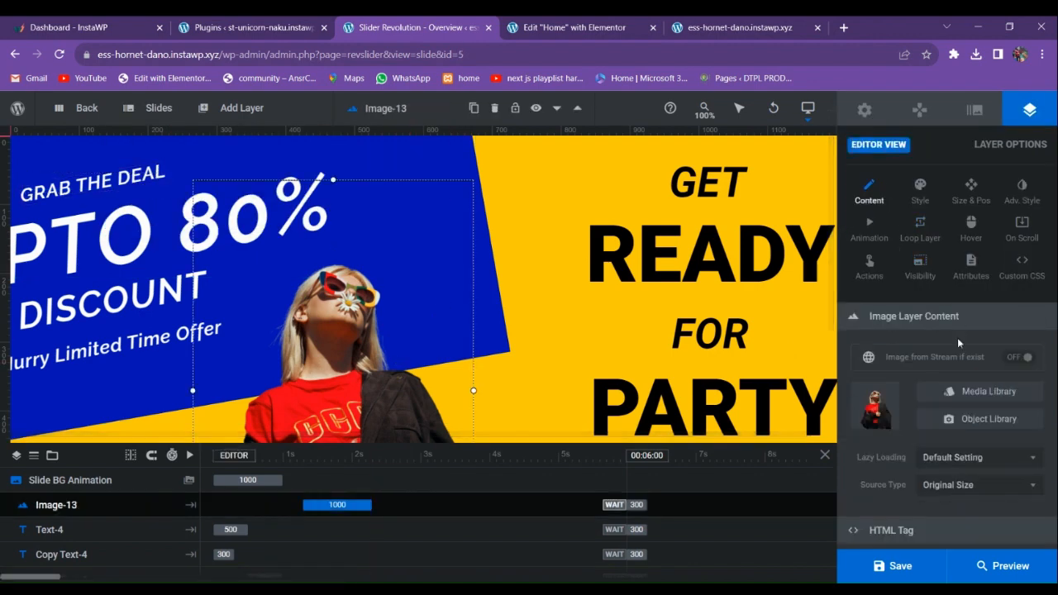
pyautogui.click(952, 395)
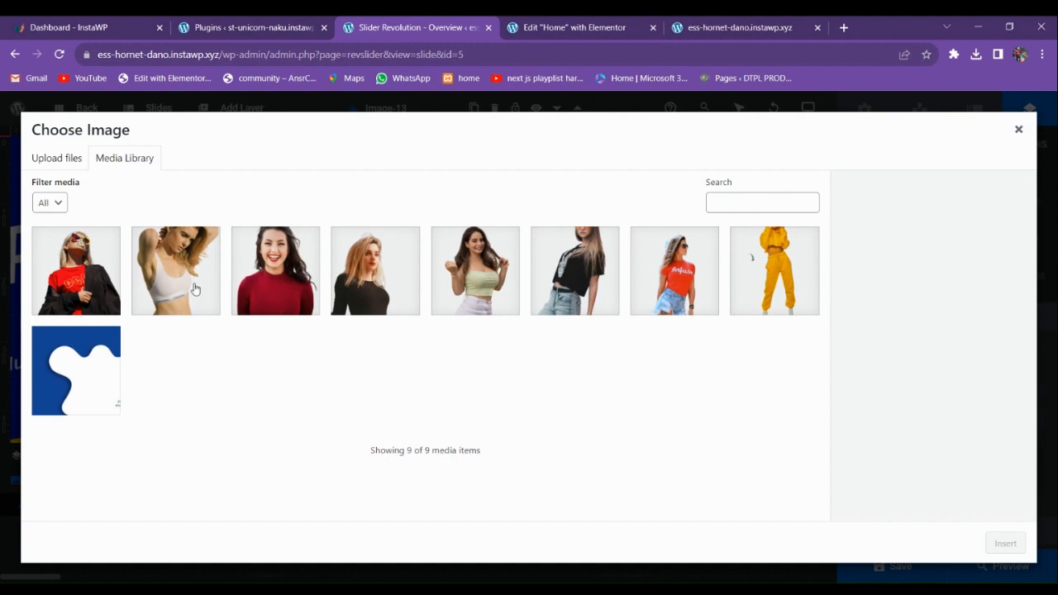
pyautogui.click(195, 288)
pyautogui.click(1005, 543)
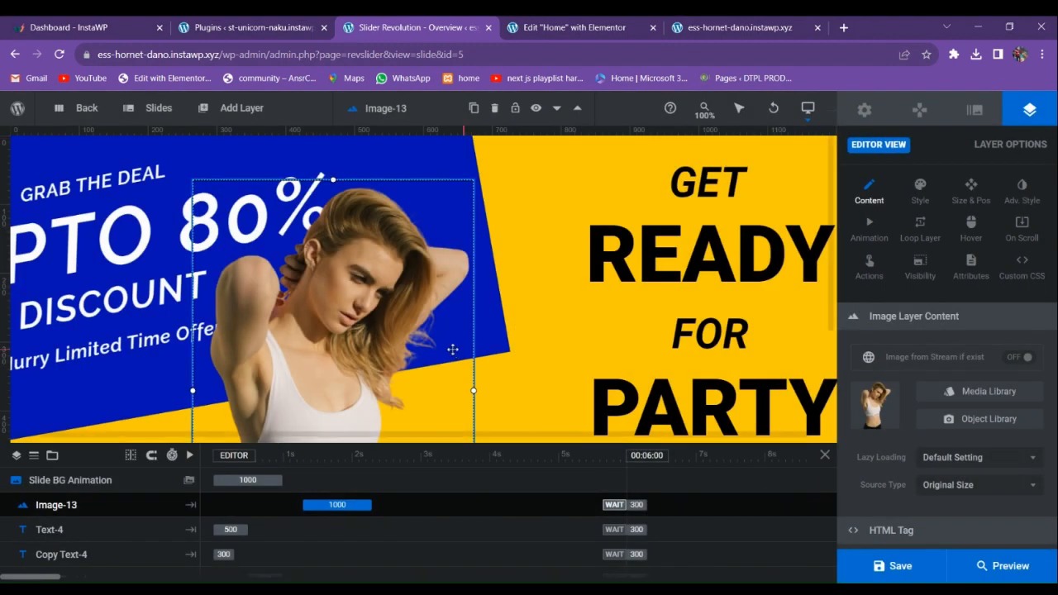
# - Shift the white-top woman's image to the right across the blue shape's edge and save slide #1
pyautogui.scroll(-3, 452, 350)
pyautogui.moveTo(300, 287); pyautogui.dragTo(371, 288)
pyautogui.scroll(3, 438, 281)
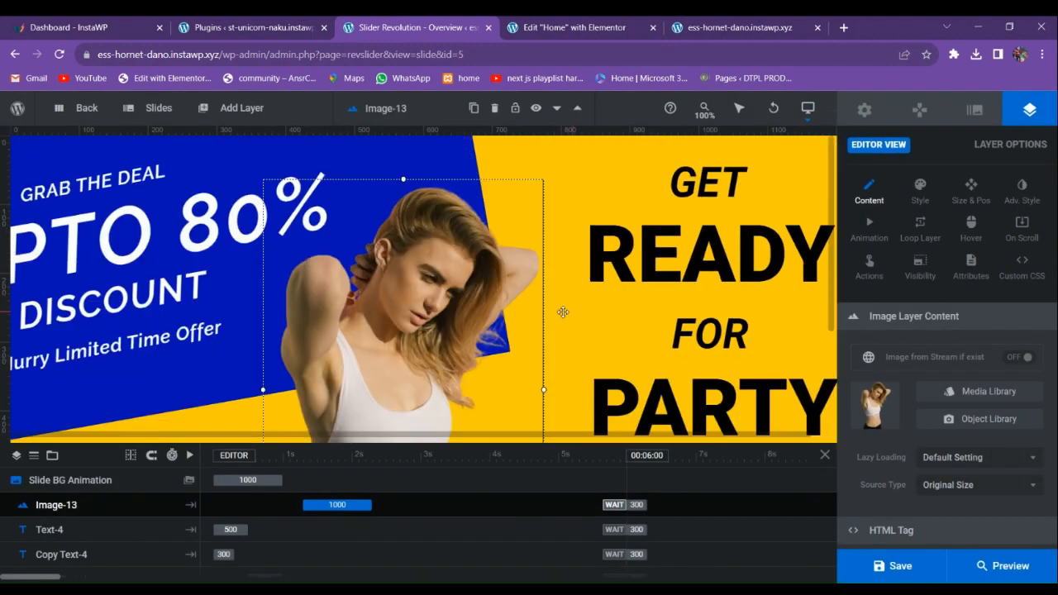
pyautogui.moveTo(152, 109)
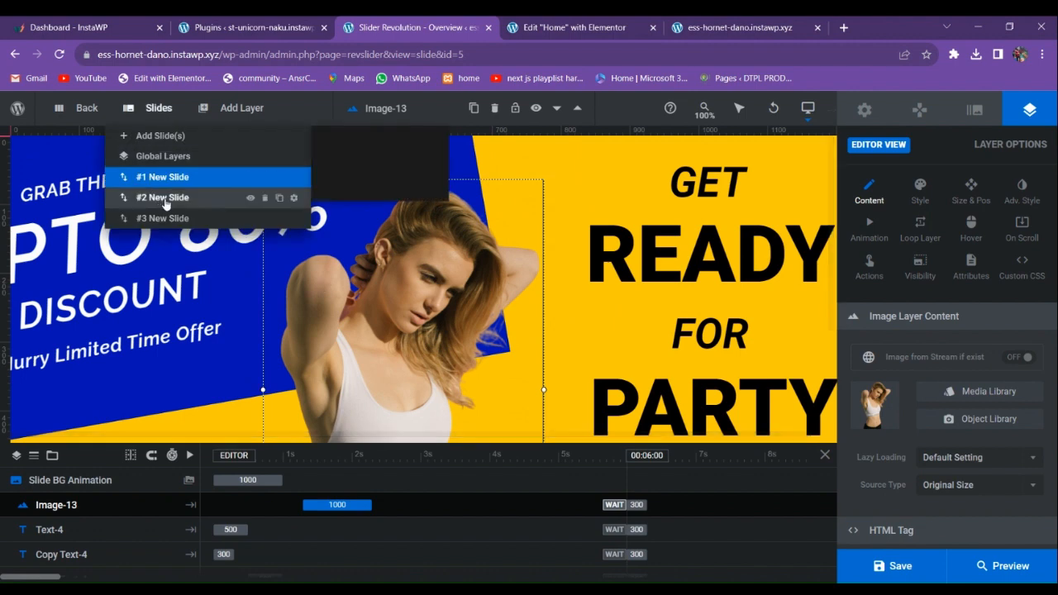
pyautogui.click(892, 566)
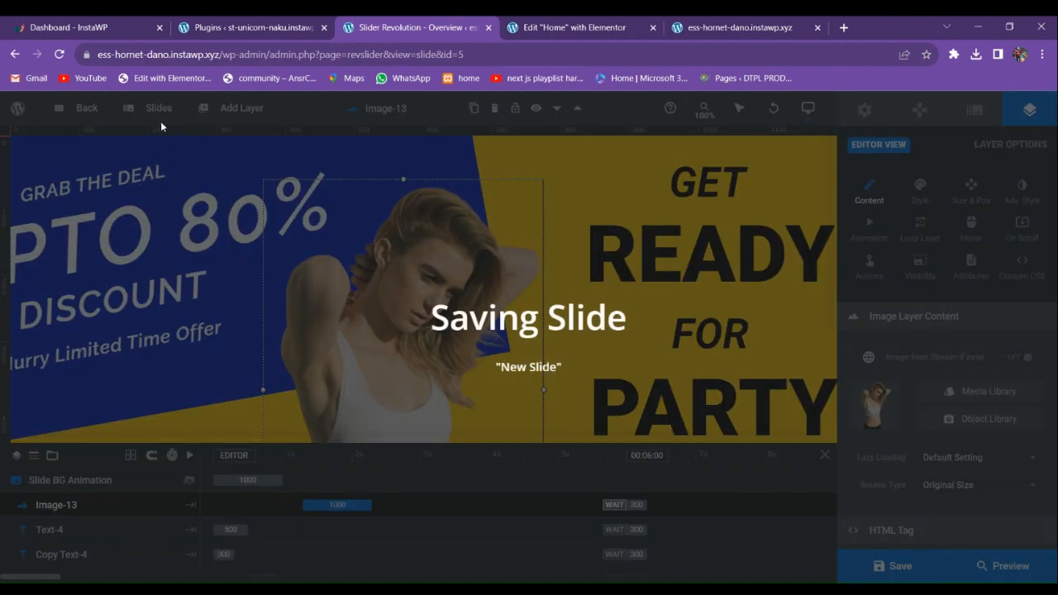
# - Open slide #3 New Slide and replace its image with the media library picture of the woman in the light green top
pyautogui.moveTo(156, 104)
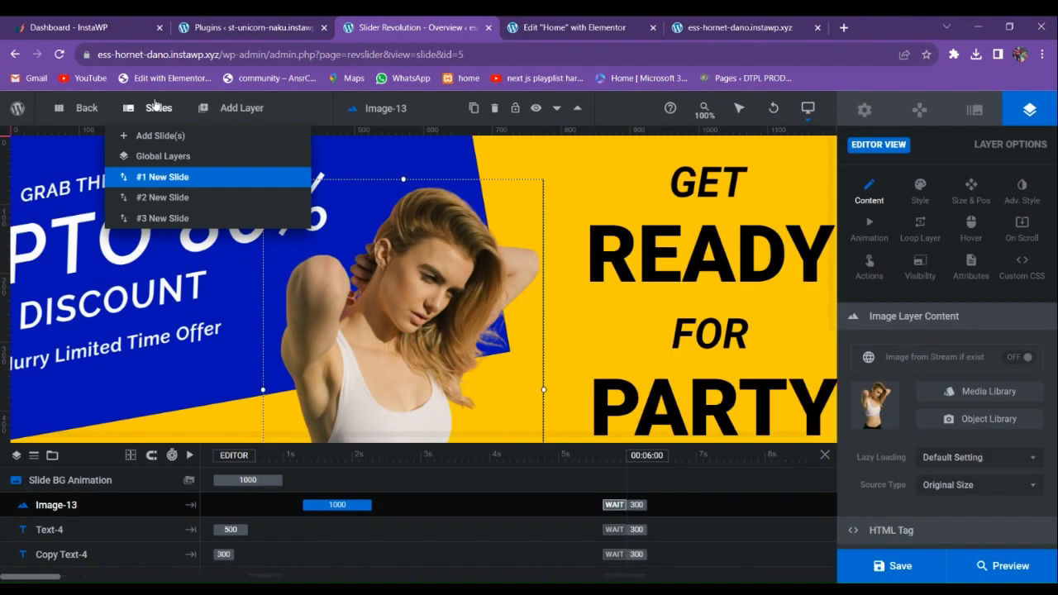
pyautogui.click(158, 196)
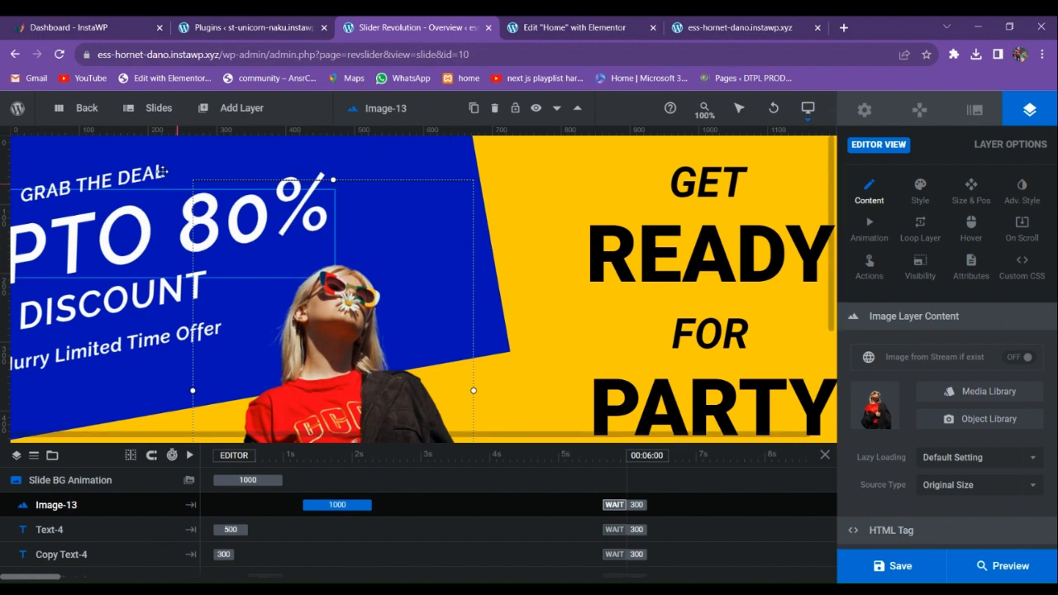
pyautogui.click(173, 219)
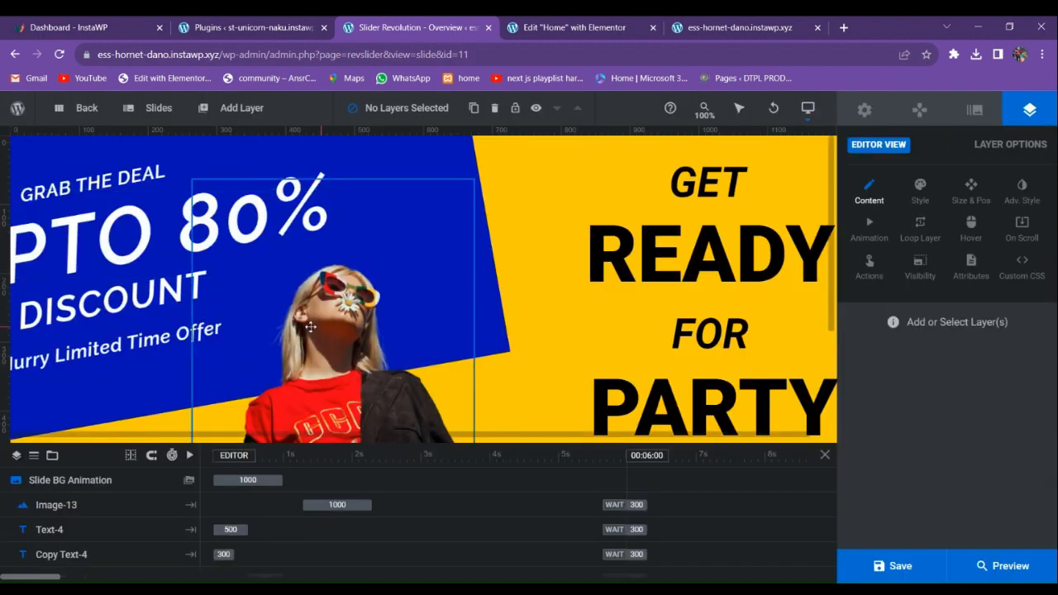
pyautogui.click(310, 327)
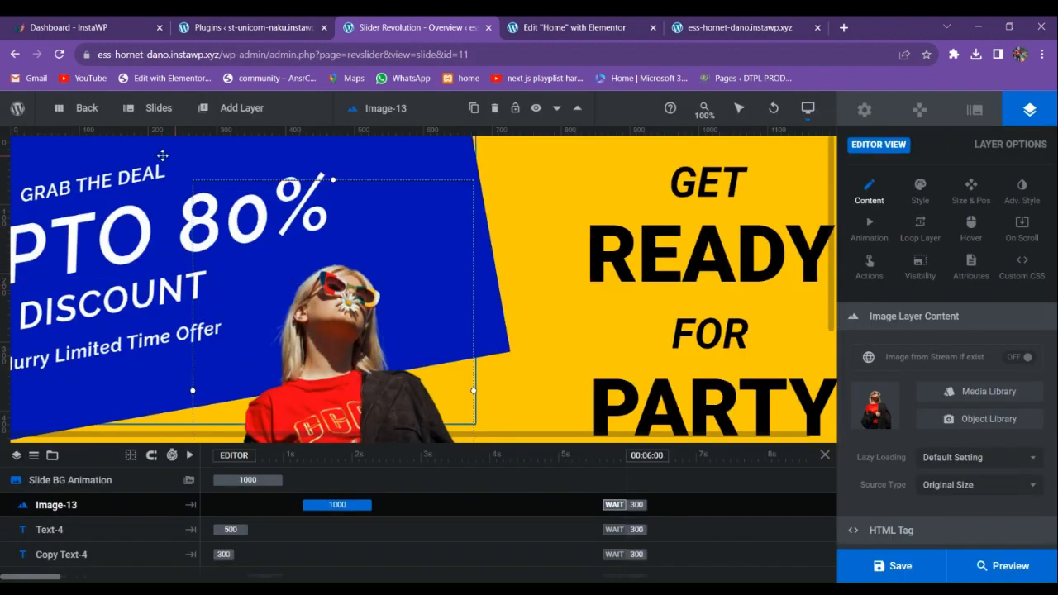
pyautogui.click(970, 390)
pyautogui.click(468, 303)
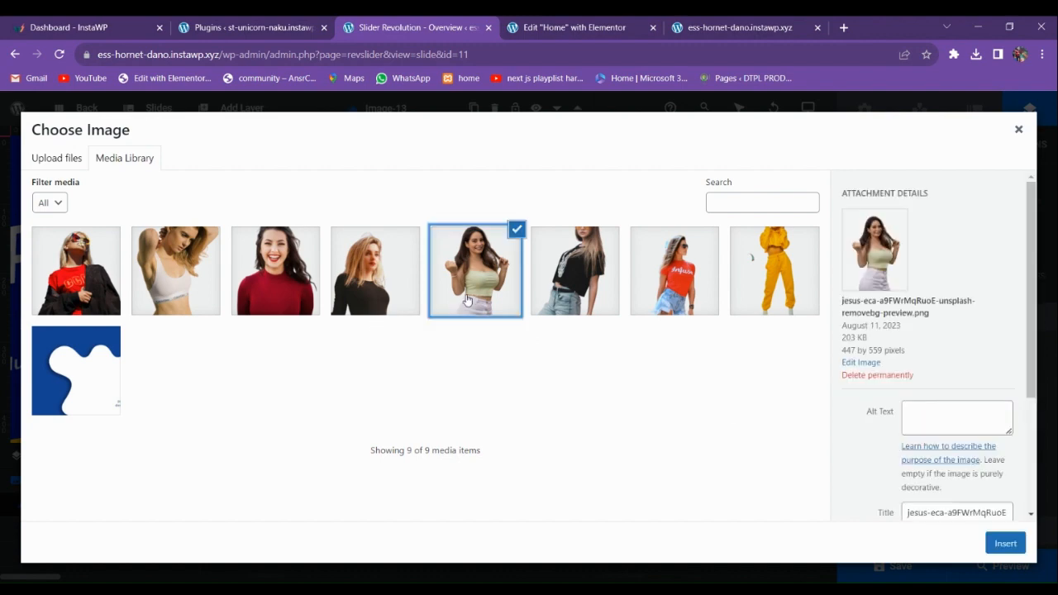
pyautogui.click(988, 543)
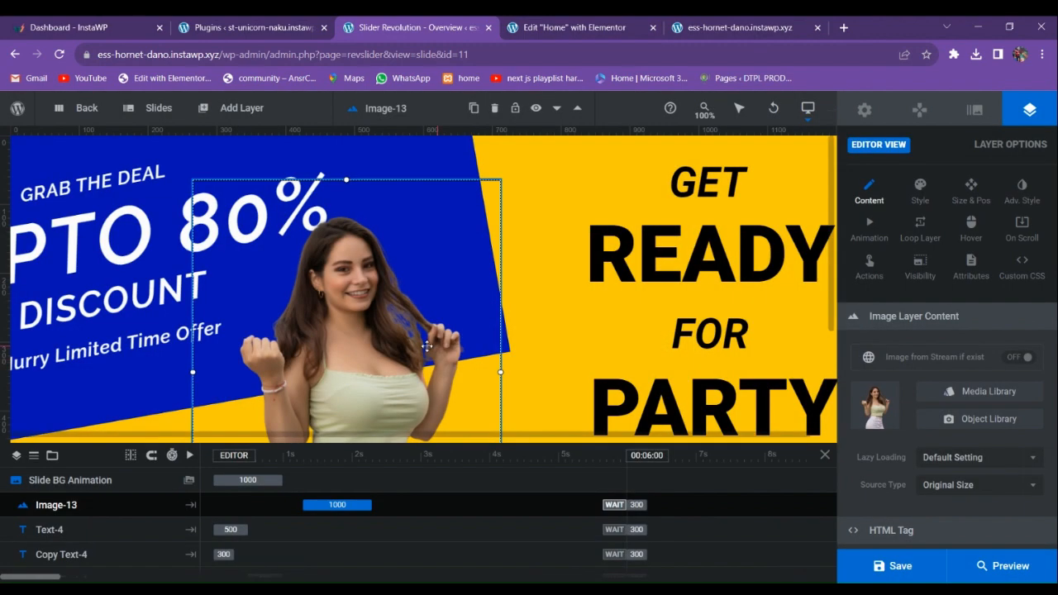
# - Move the green-top woman's image slightly right and down on slide #3 and save the slide
pyautogui.scroll(-3, 511, 337)
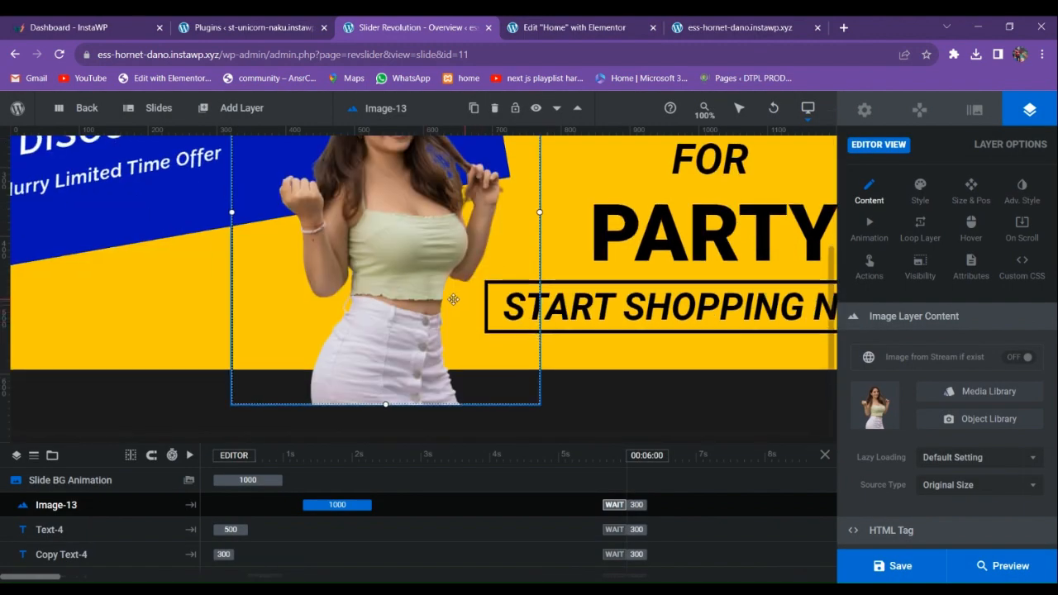
pyautogui.moveTo(453, 299); pyautogui.dragTo(439, 299)
pyautogui.scroll(3, 459, 305)
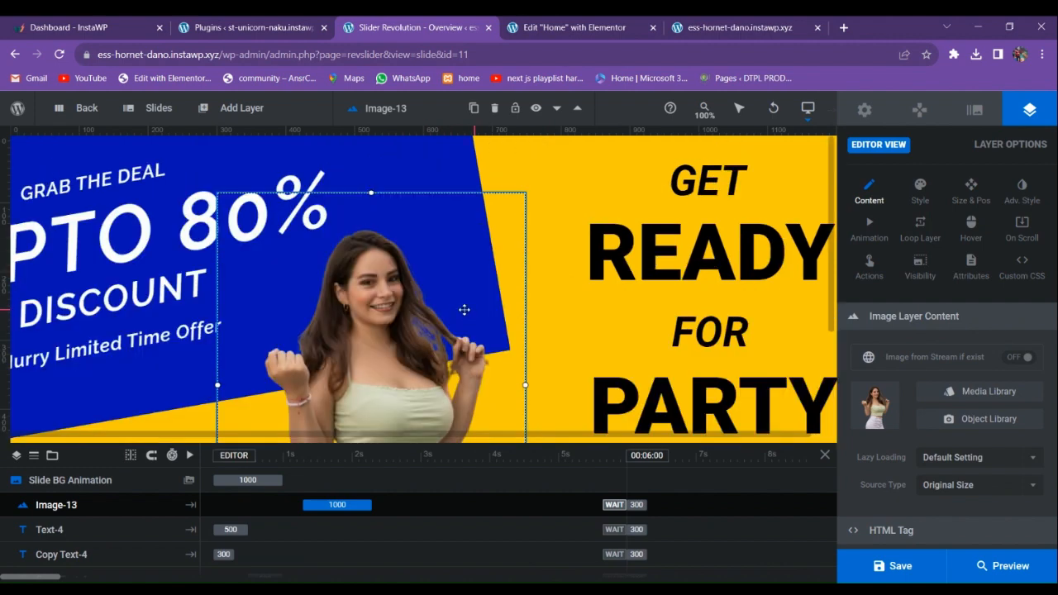
pyautogui.click(897, 566)
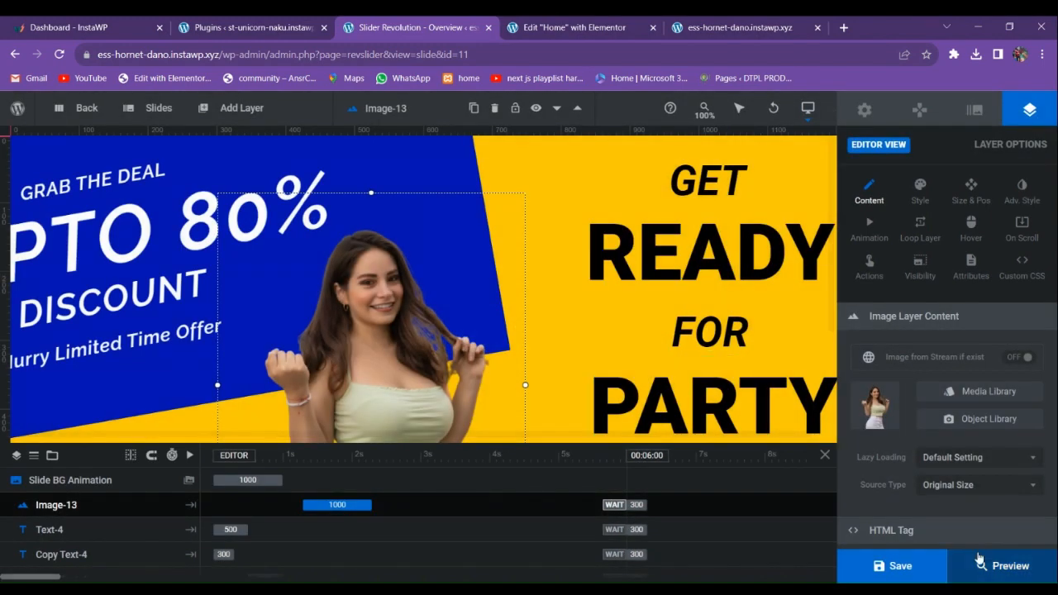
# - Preview the module and move between its slides with the next and previous navigation arrows
pyautogui.click(983, 564)
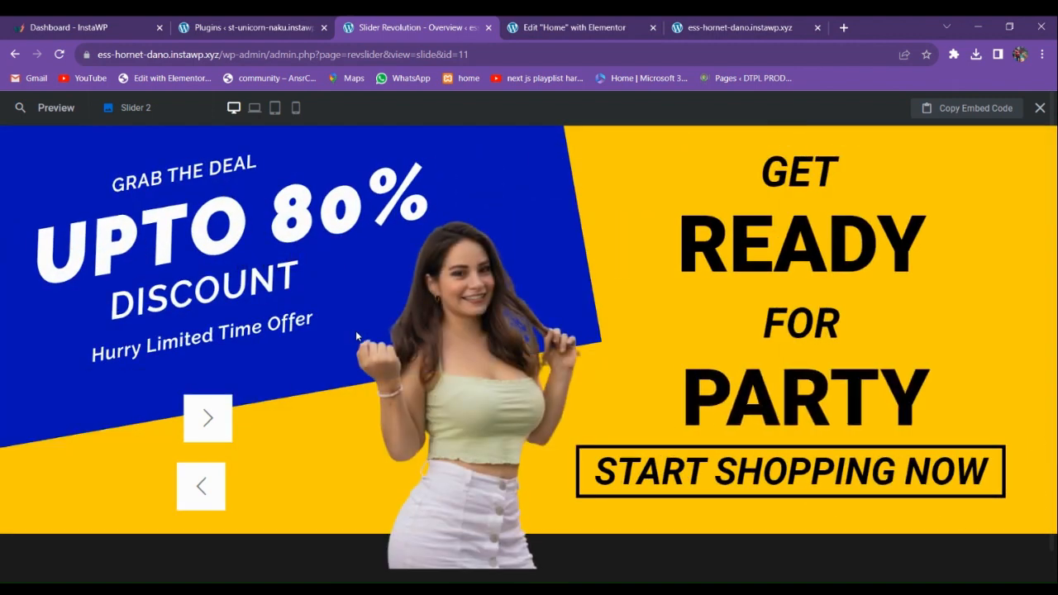
pyautogui.click(204, 413)
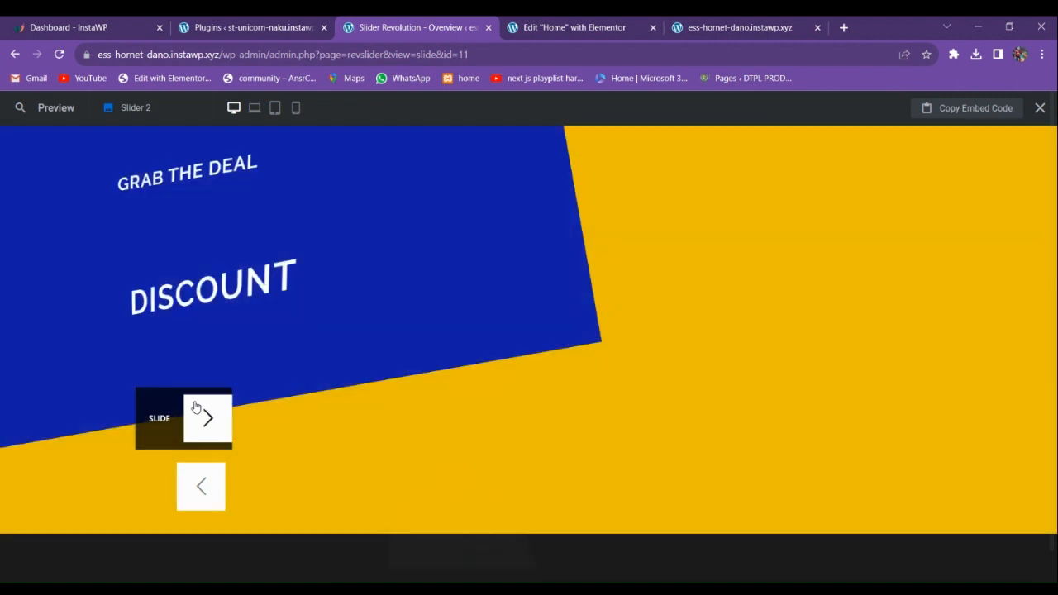
pyautogui.click(203, 495)
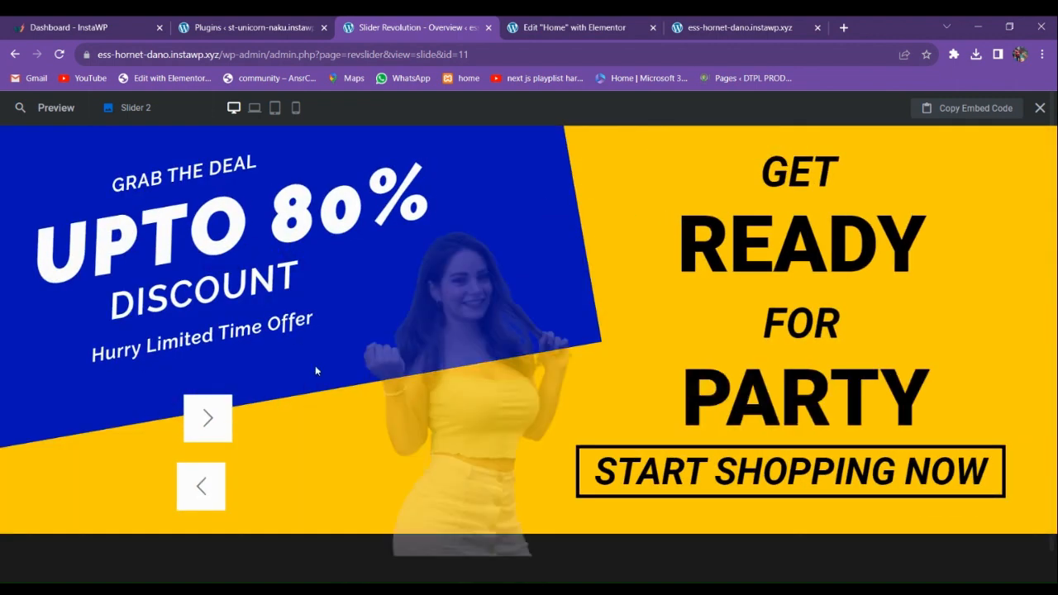
pyautogui.click(206, 502)
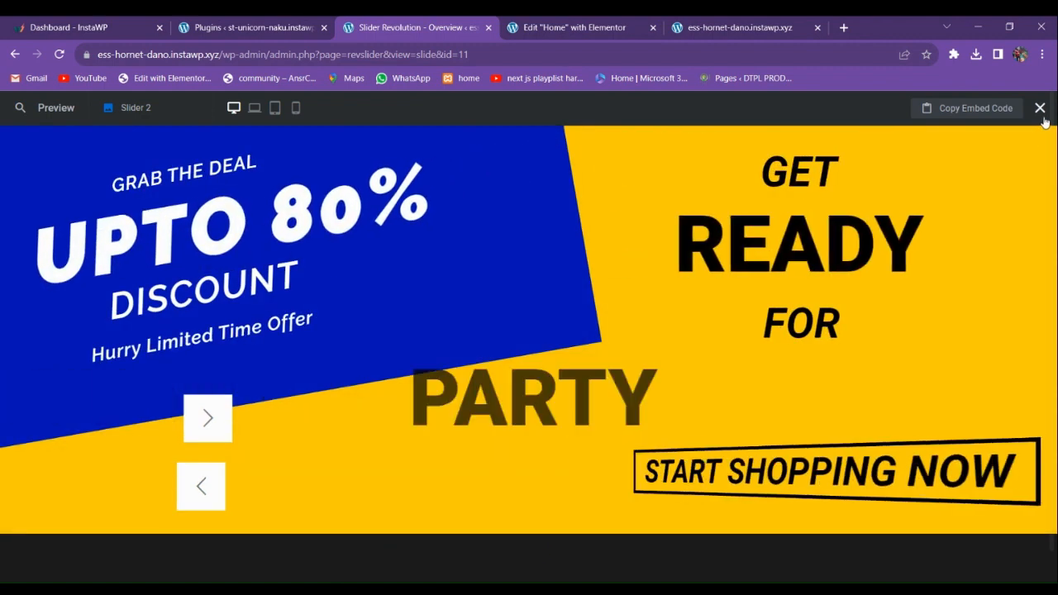
# - Switch to the Home page in Elementor, delete its existing slider section and update the page
pyautogui.click(579, 22)
pyautogui.scroll(3, 524, 257)
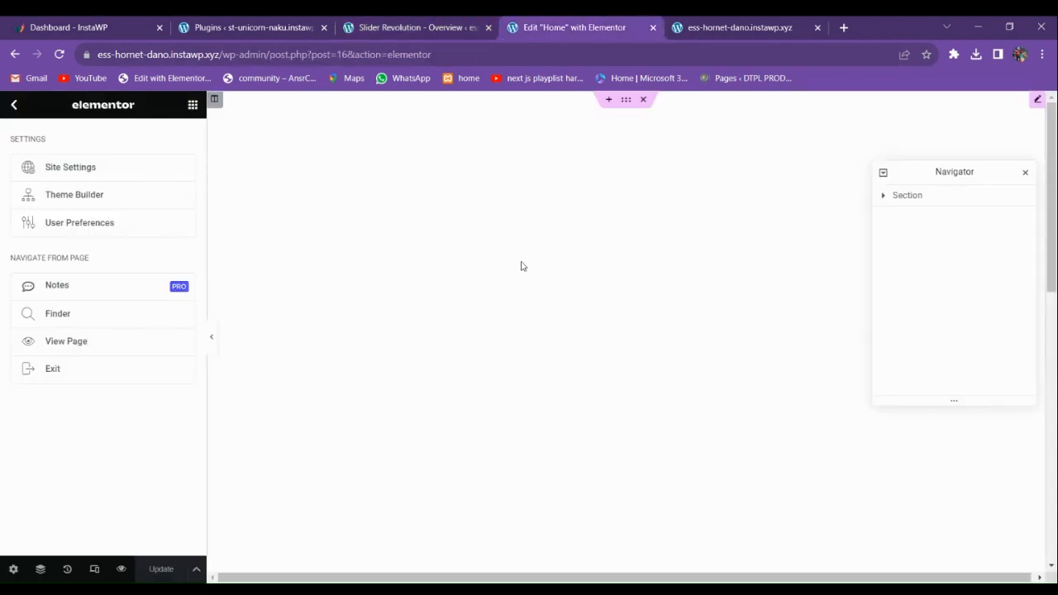
pyautogui.click(642, 100)
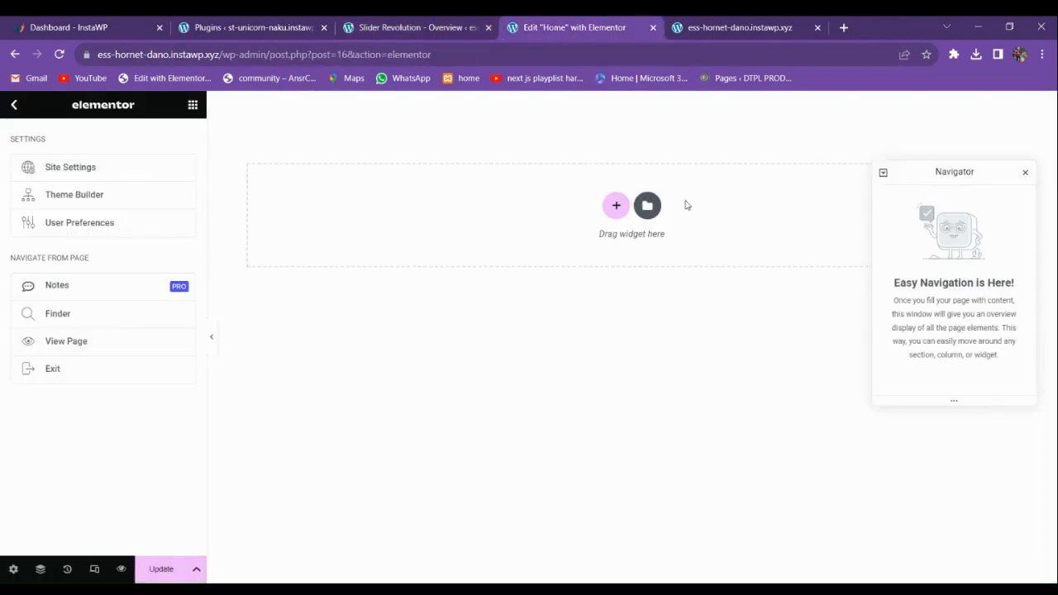
pyautogui.click(722, 22)
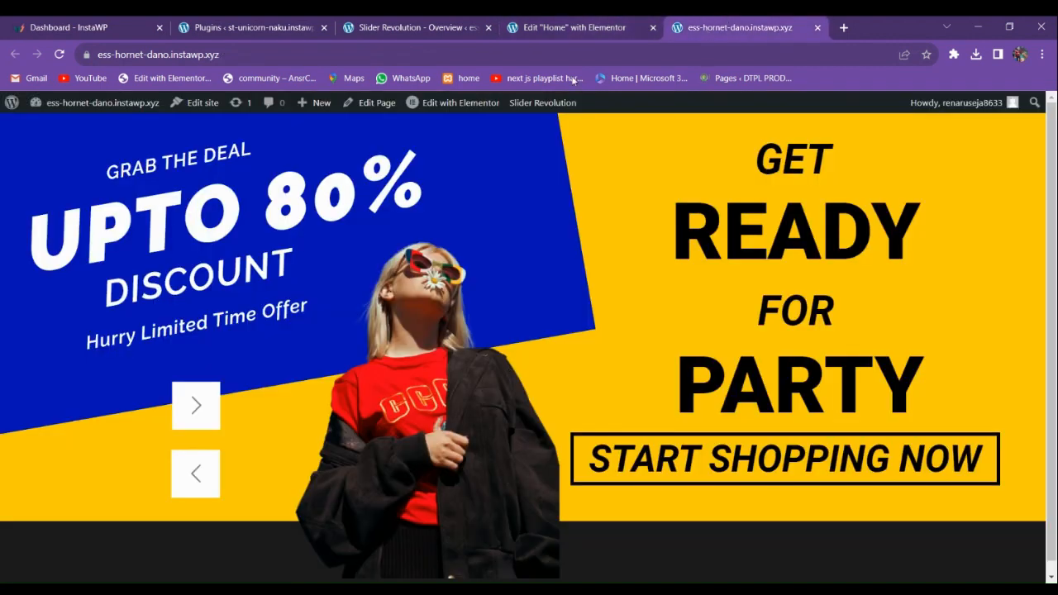
pyautogui.click(576, 31)
pyautogui.click(162, 569)
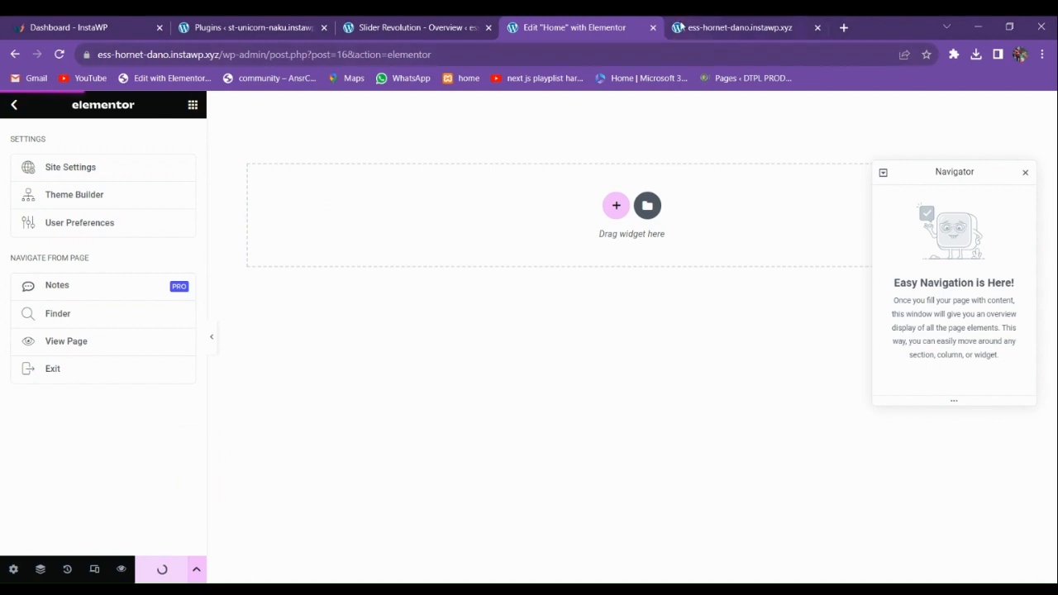
# - Reload the live home page to check the removal of the old slider section
pyautogui.click(680, 27)
pyautogui.press('F5')
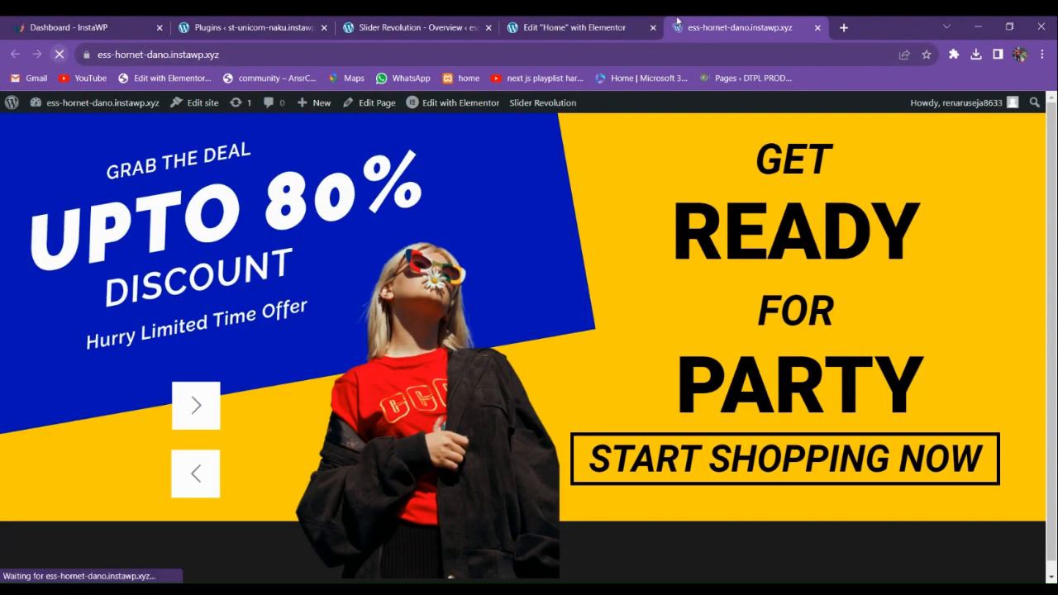
pyautogui.click(594, 27)
pyautogui.click(732, 27)
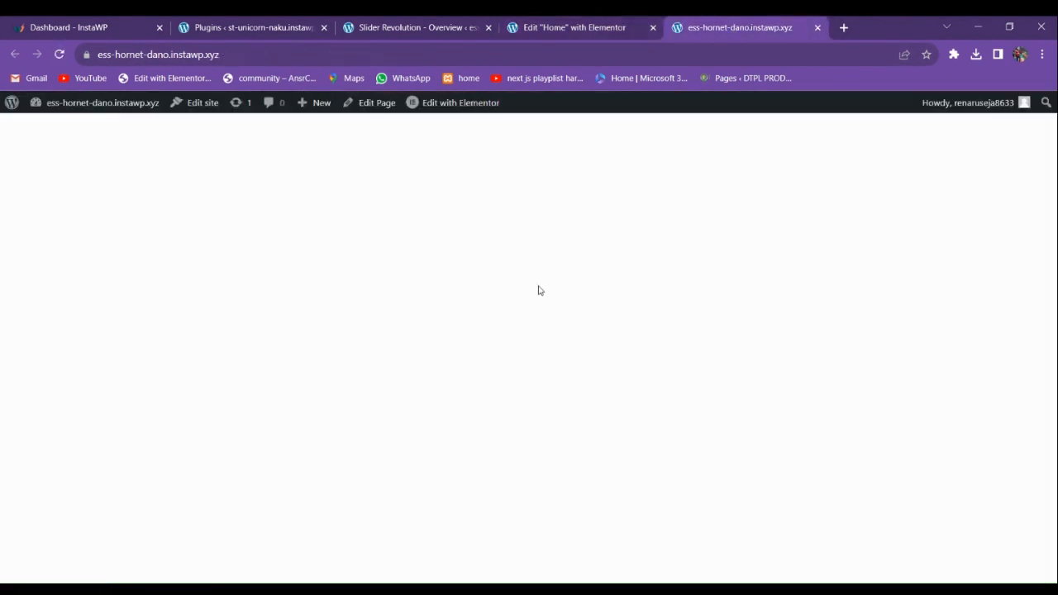
# - Switch back to the Home page in Elementor, search the widgets for "slider" and add the Slider Revolution 6 widget to the empty page
pyautogui.click(576, 25)
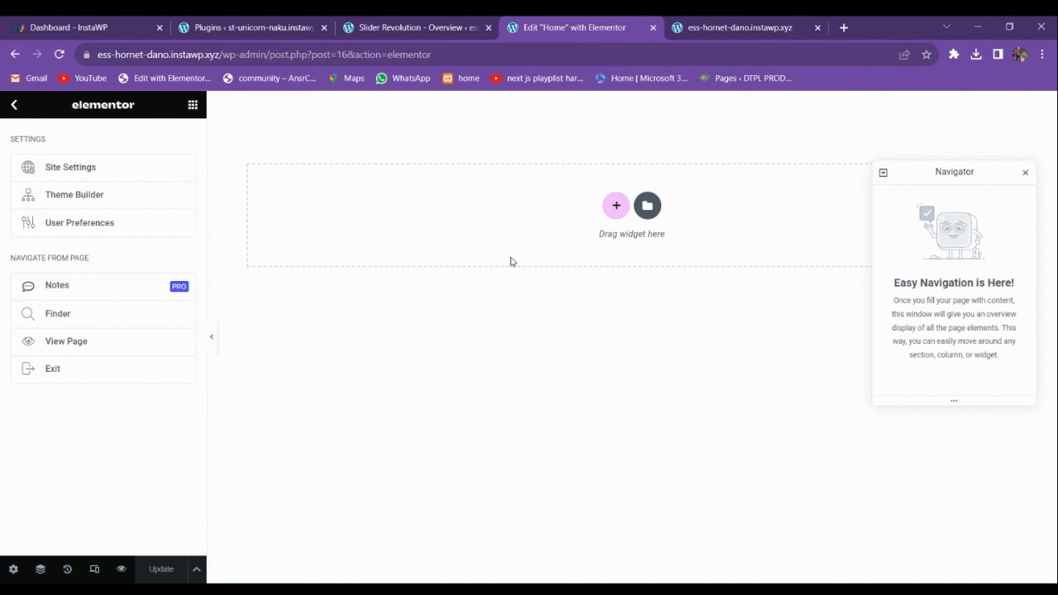
pyautogui.click(192, 105)
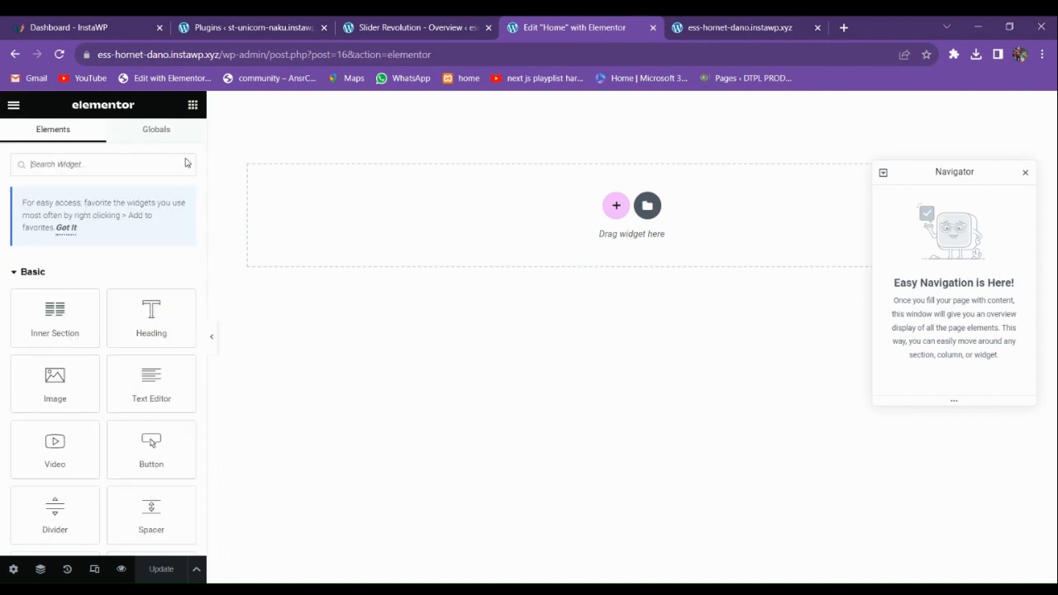
pyautogui.write('slid')
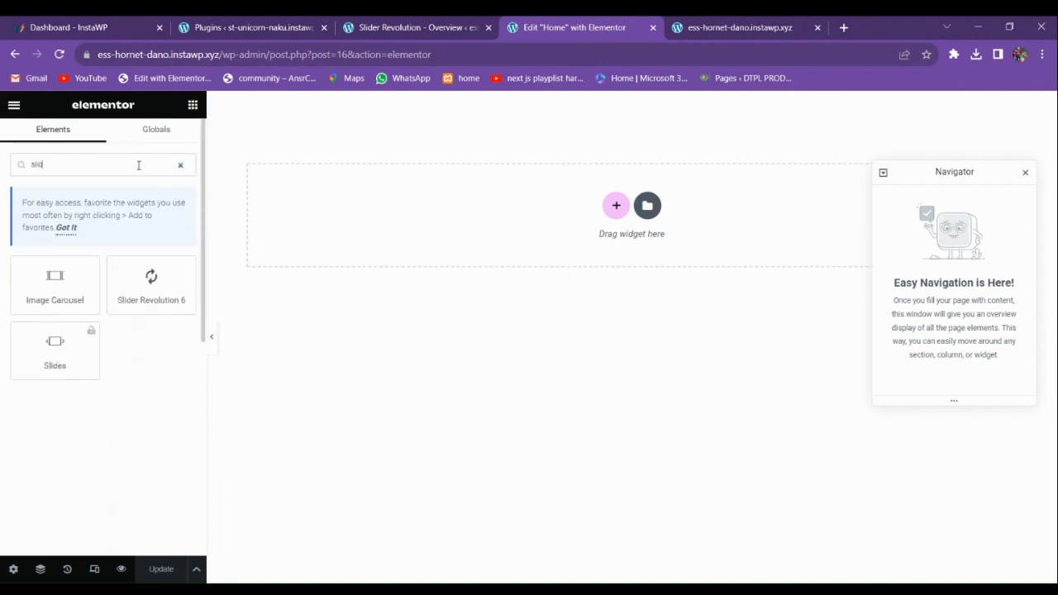
pyautogui.write('er')
pyautogui.press('BackSpace')
pyautogui.write('er')
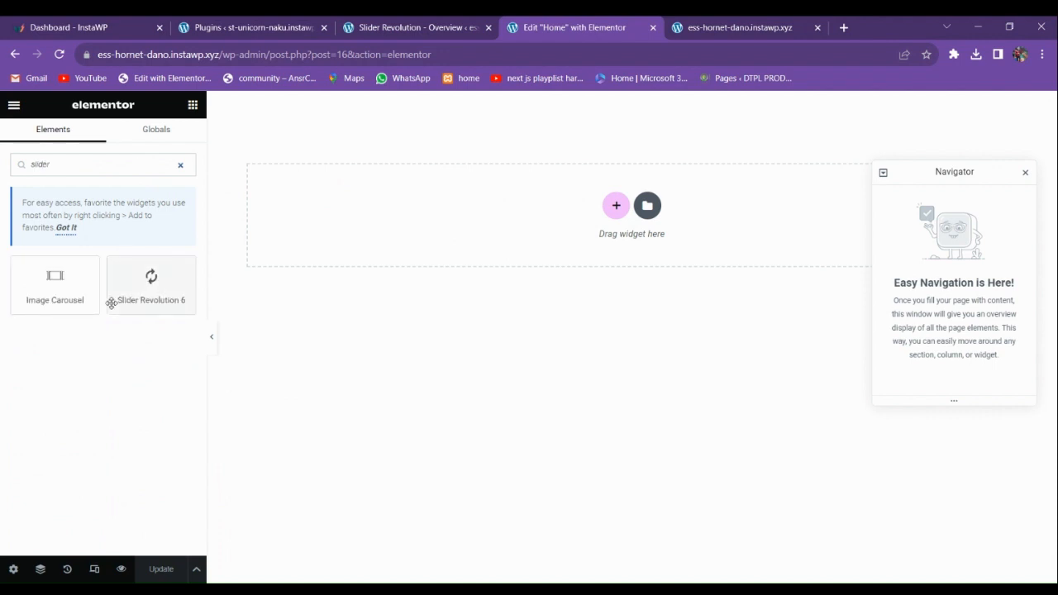
pyautogui.moveTo(111, 302); pyautogui.dragTo(395, 228)
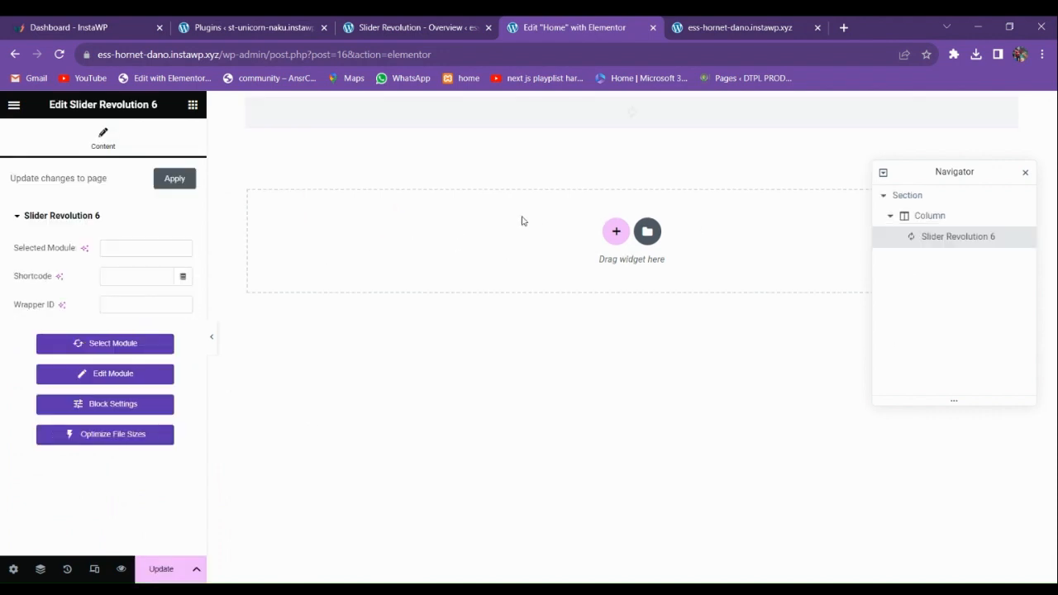
# - Set the Slider Revolution section to Full Width content with No Gap between columns and stretch it across the page
pyautogui.click(631, 101)
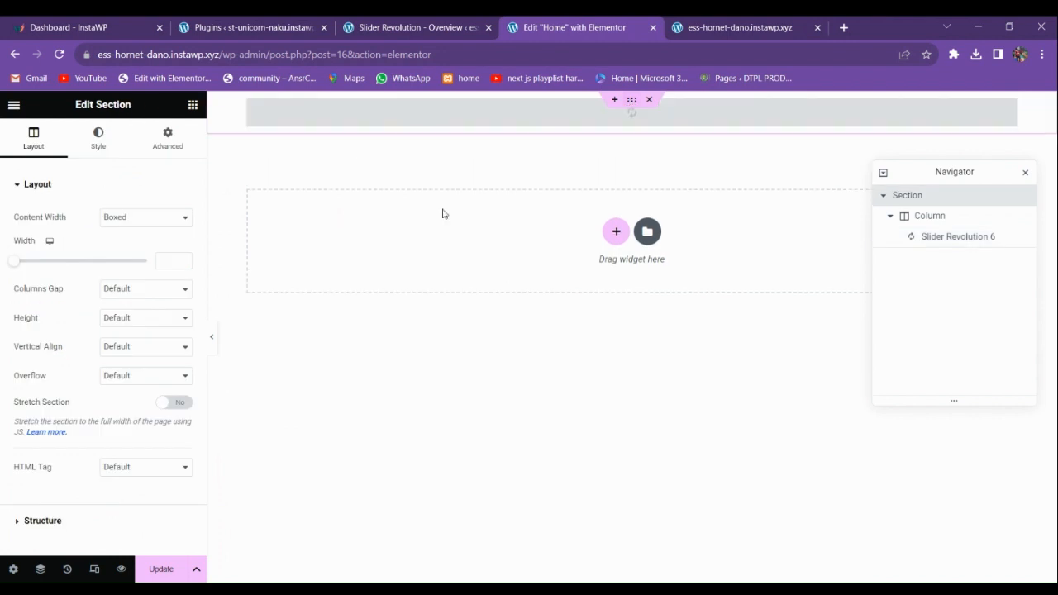
pyautogui.click(145, 222)
pyautogui.click(140, 244)
pyautogui.click(162, 248)
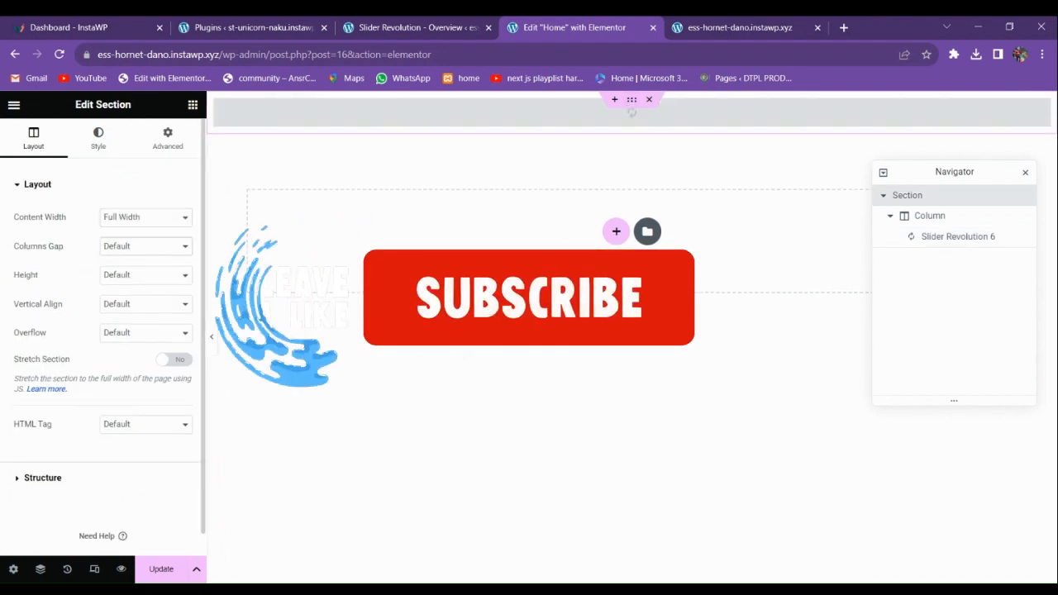
pyautogui.click(142, 276)
pyautogui.click(172, 358)
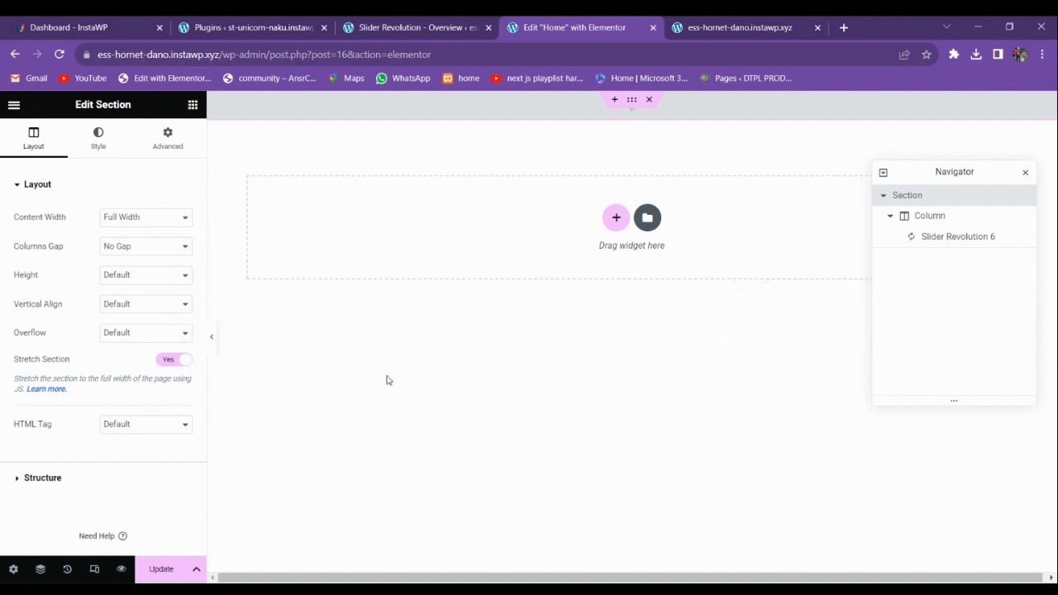
# - Copy the embed code of Slider 2 from the Slider Revolution preview and return to the Elementor page
pyautogui.click(408, 27)
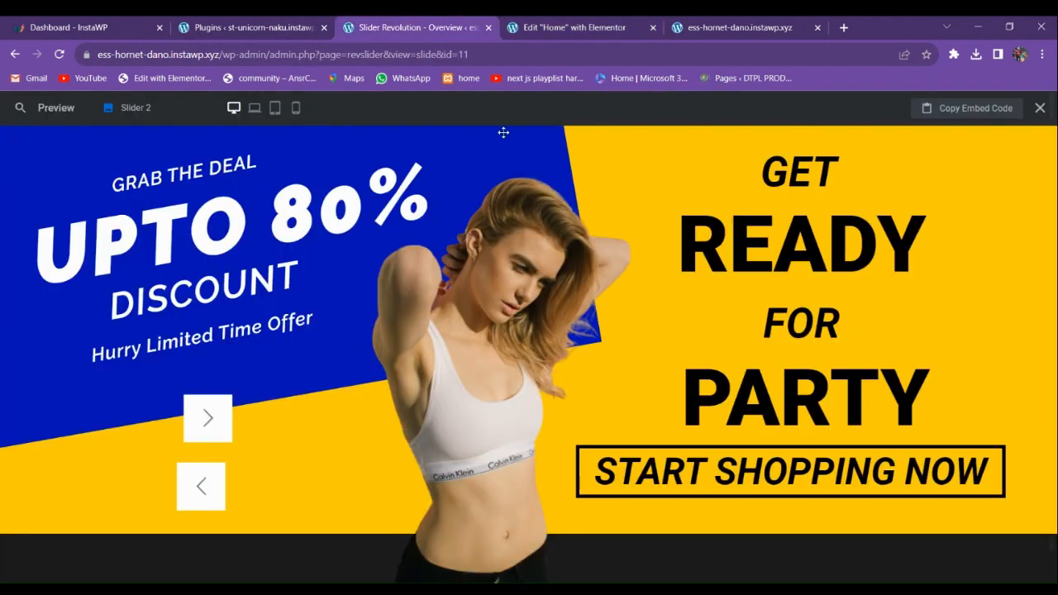
pyautogui.click(994, 108)
pyautogui.click(602, 25)
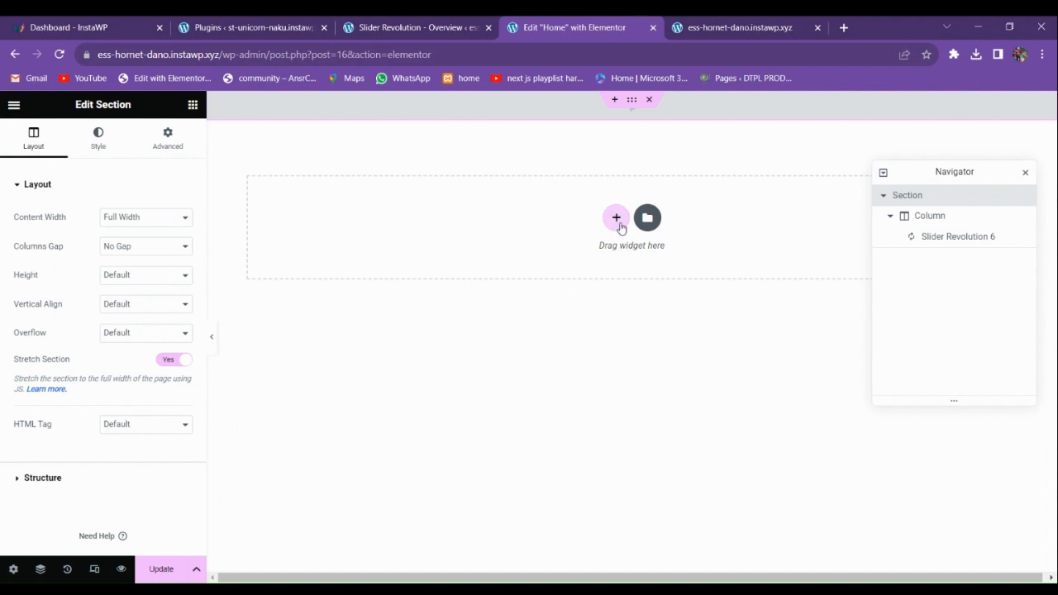
# - Add a single-column section below with a Shortcode widget and paste in the slider-2 rev_slider shortcode
pyautogui.click(616, 218)
pyautogui.click(447, 258)
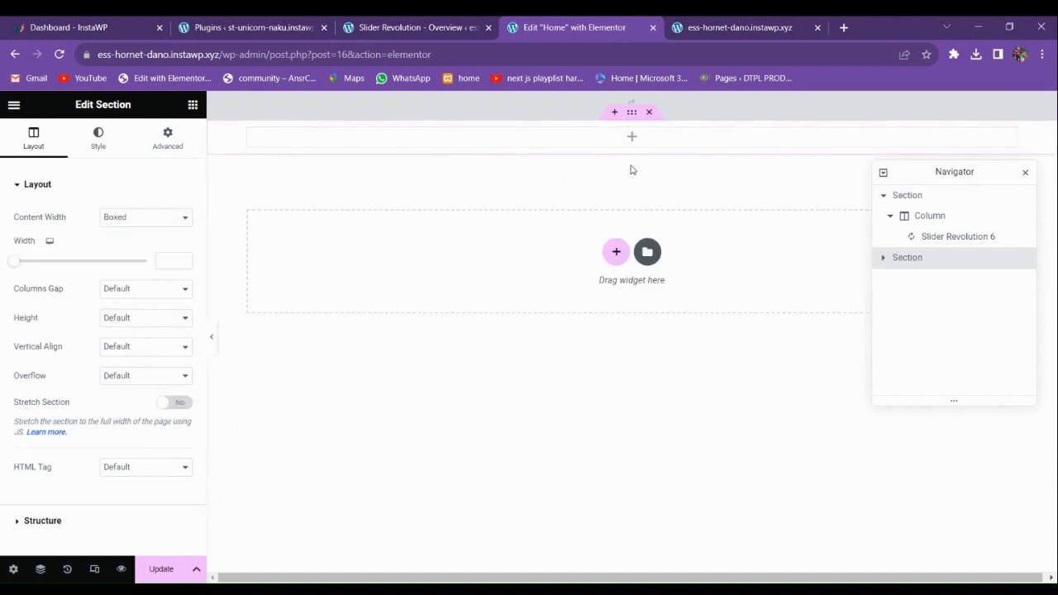
pyautogui.click(193, 104)
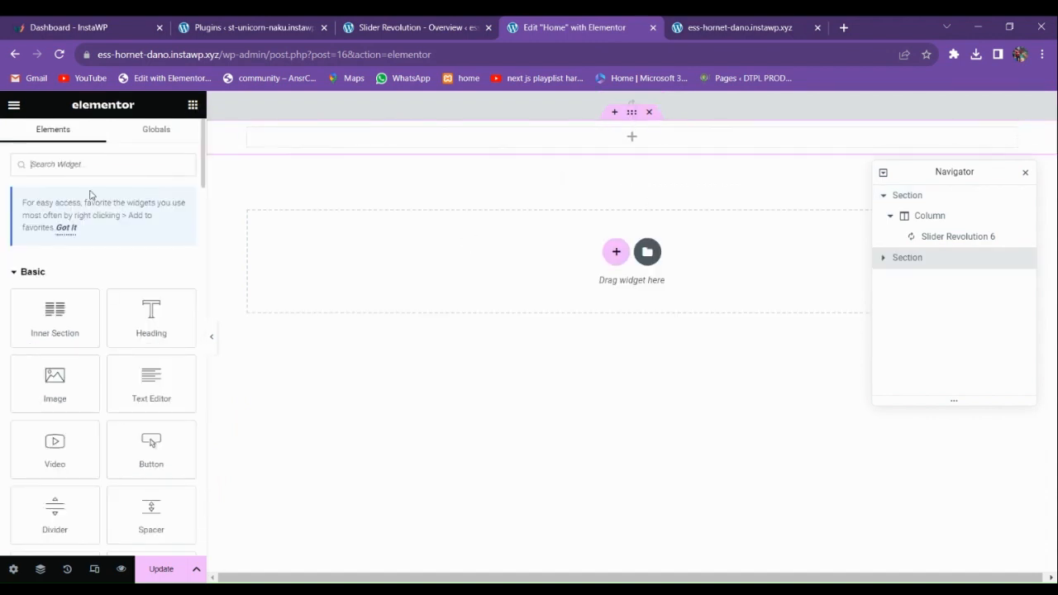
pyautogui.write('short')
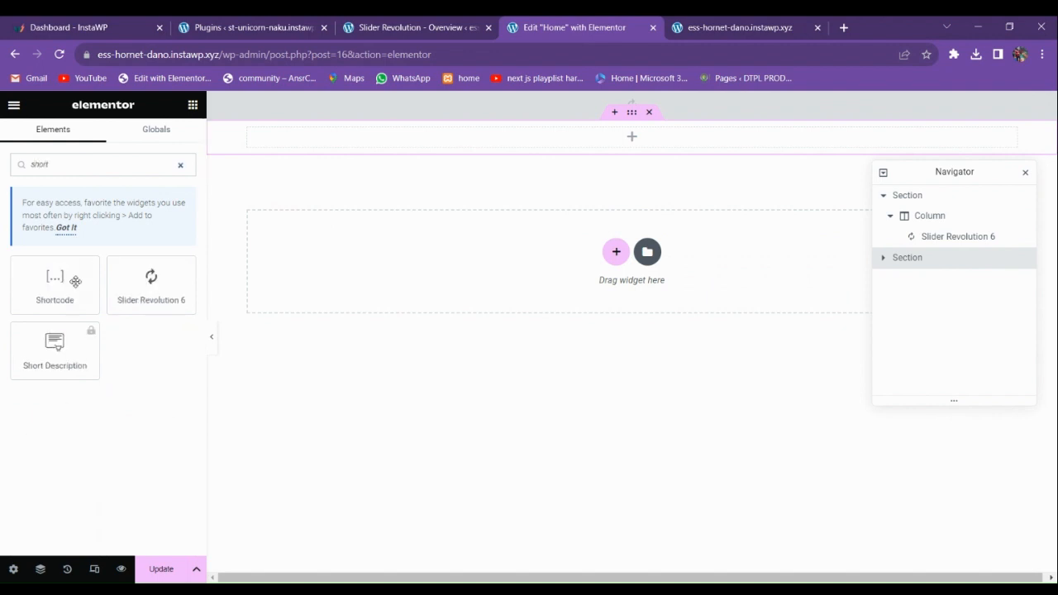
pyautogui.moveTo(75, 281); pyautogui.dragTo(472, 144)
pyautogui.hotkey('ctrl', 'v')
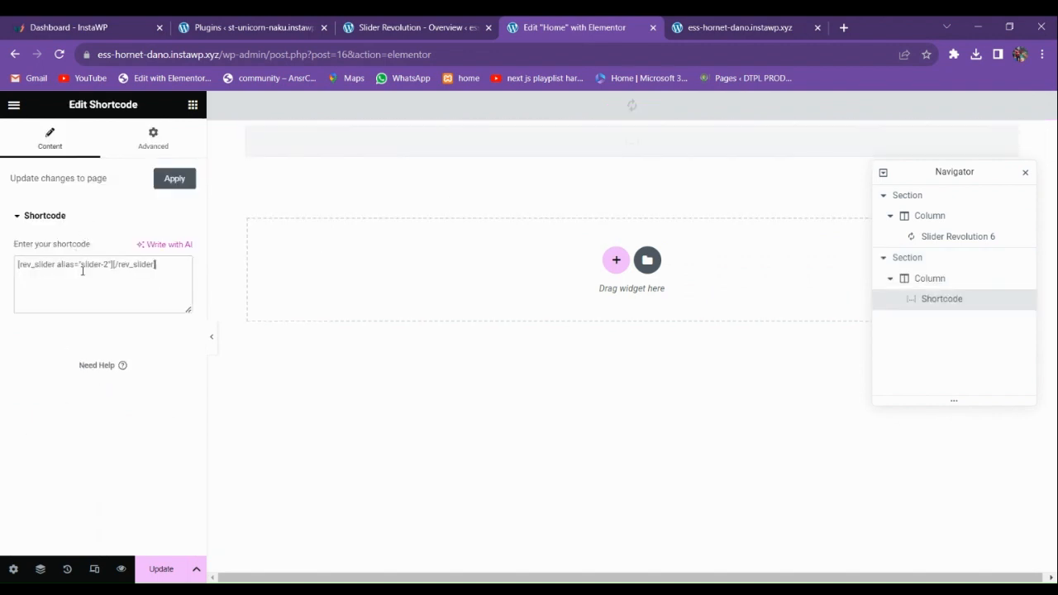
# - Set the shortcode section to Full Width with No Gap and stretch enabled, and update the Home page
pyautogui.click(633, 117)
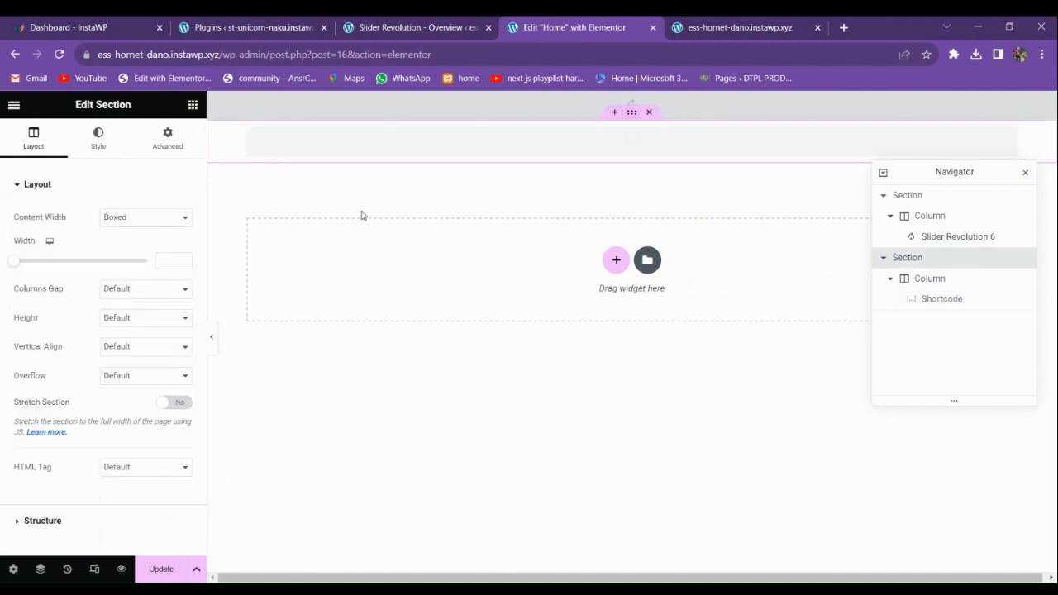
pyautogui.click(139, 246)
pyautogui.click(134, 277)
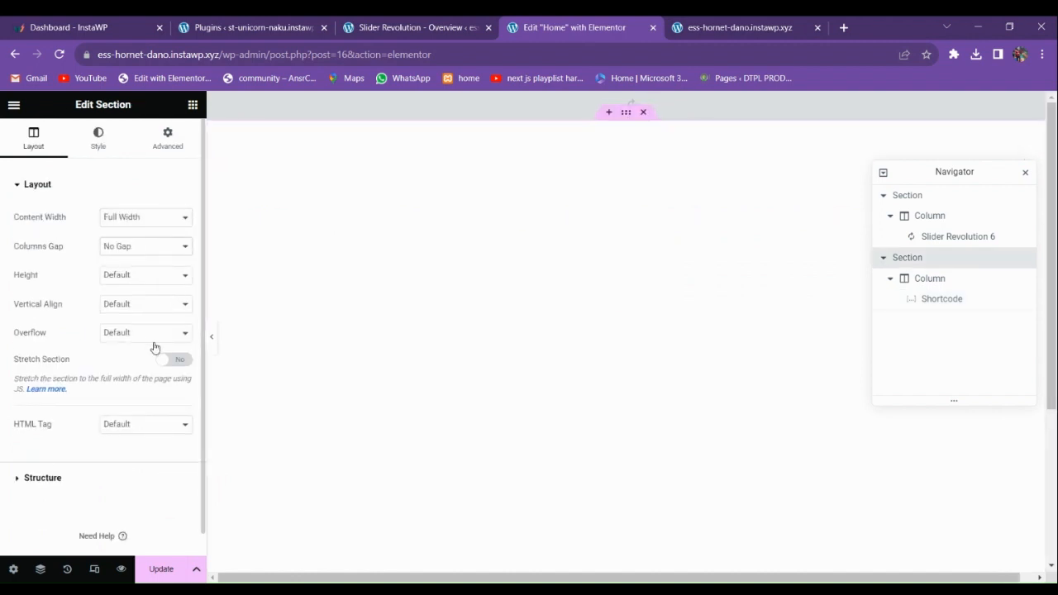
pyautogui.click(162, 567)
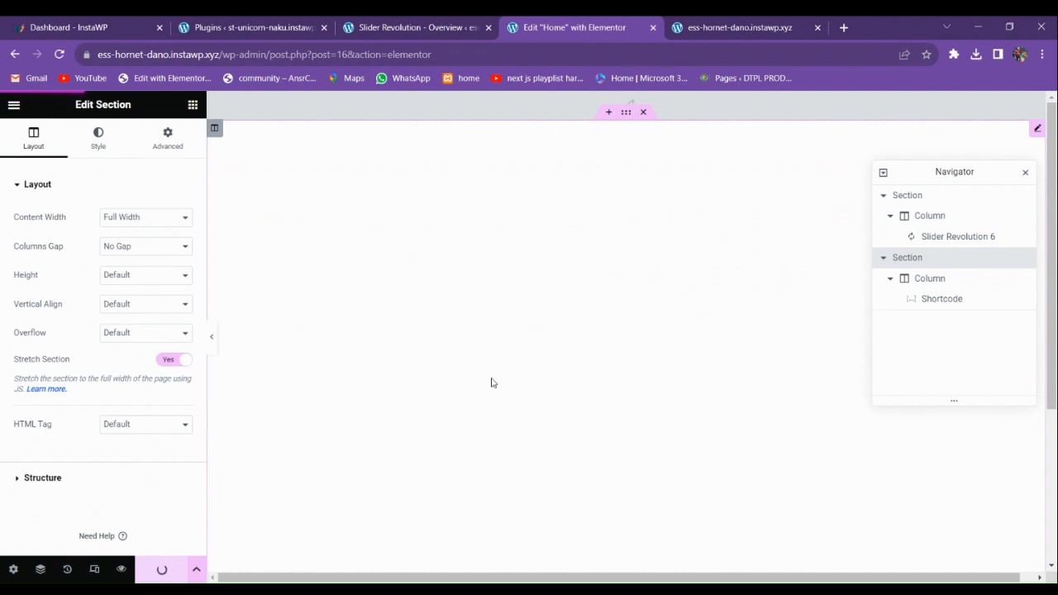
# - Reload the live home page and advance through the embedded slider's slides with its next arrow
pyautogui.click(709, 28)
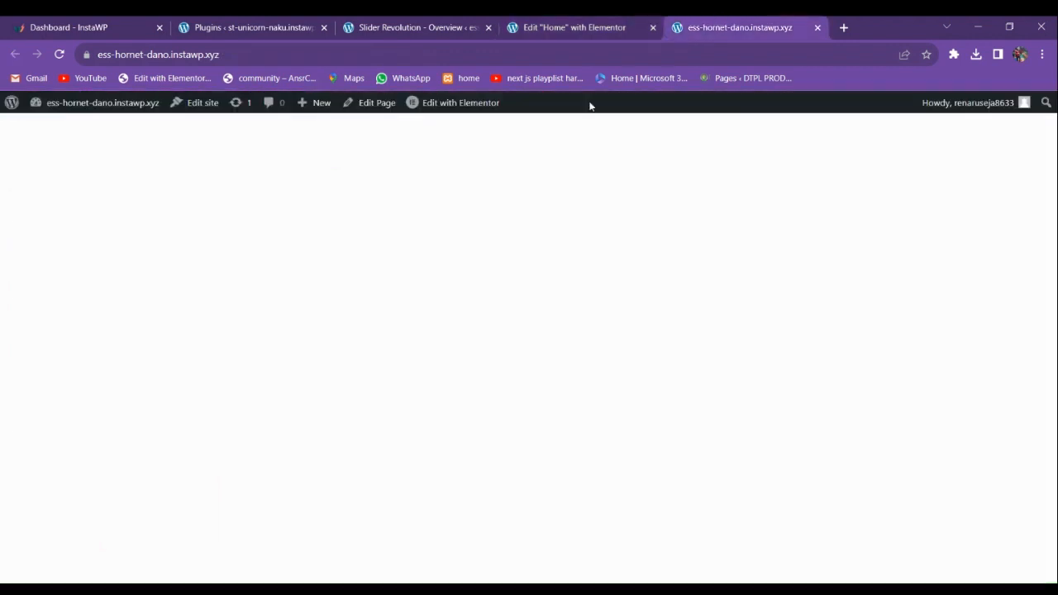
pyautogui.click(60, 55)
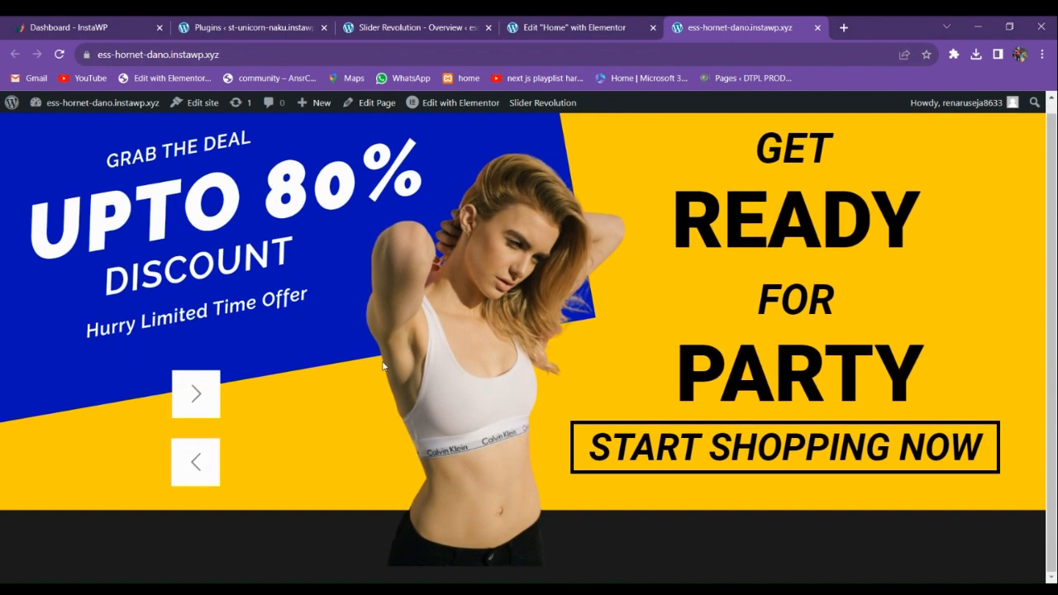
pyautogui.click(198, 394)
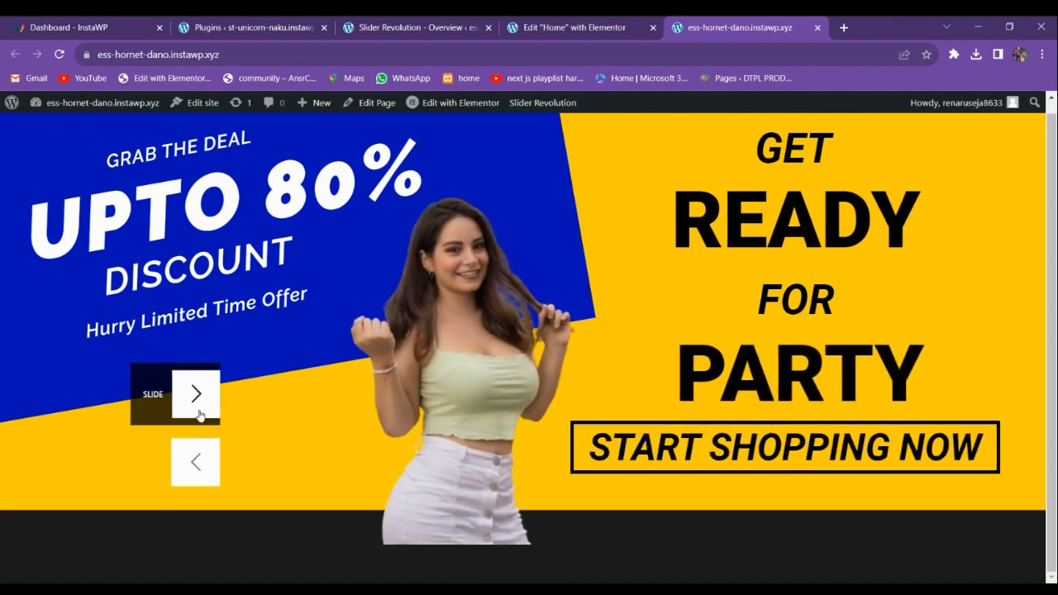
pyautogui.click(198, 411)
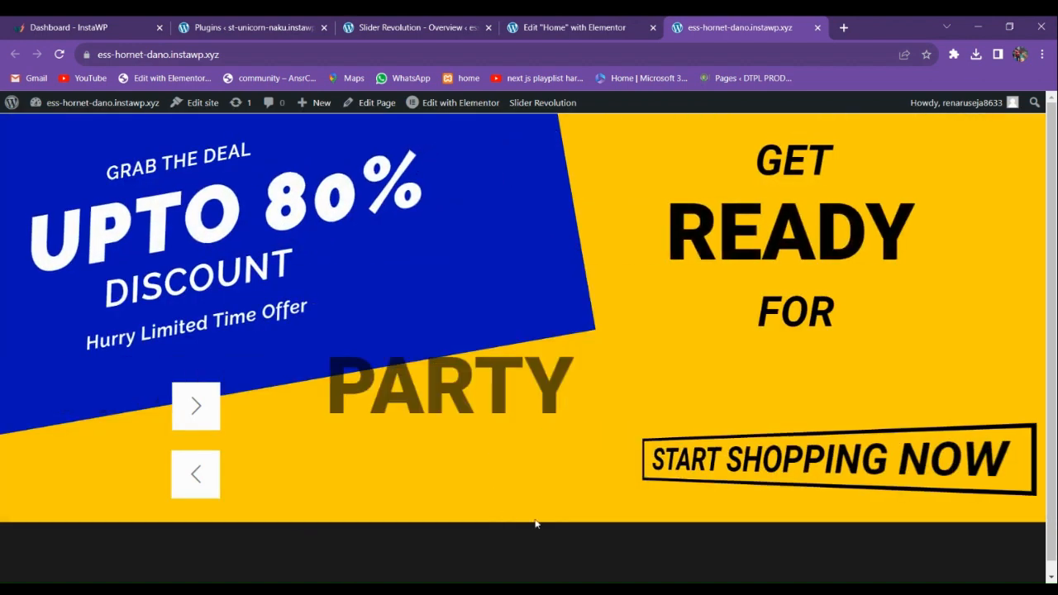
# - Switch back to Slider Revolution, close the module preview and inspect the green-top woman's slide in the editor
pyautogui.click(430, 25)
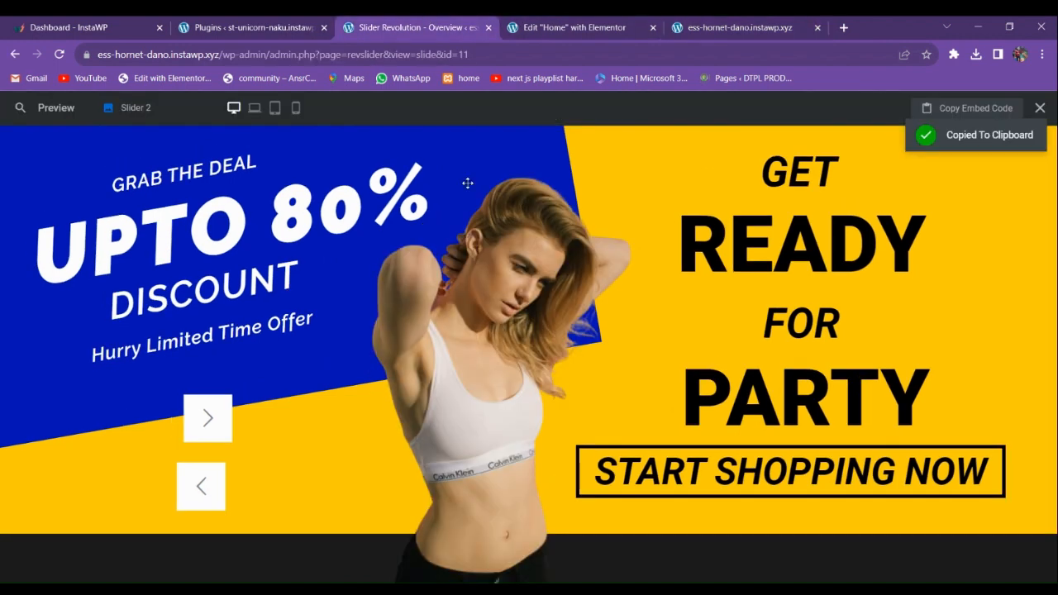
pyautogui.click(1039, 108)
pyautogui.scroll(-2, 468, 356)
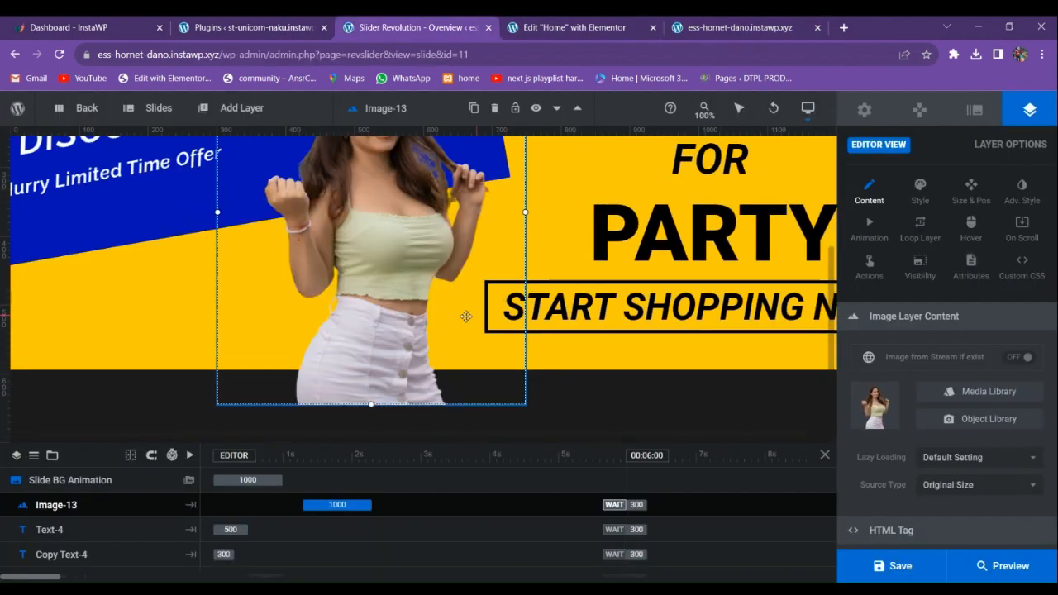
pyautogui.scroll(2, 466, 317)
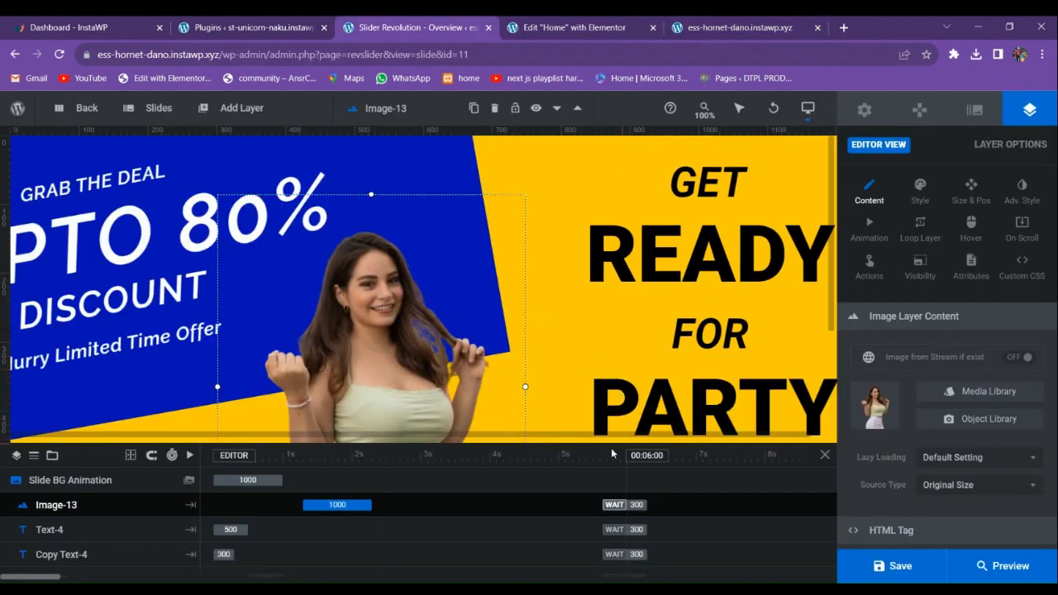